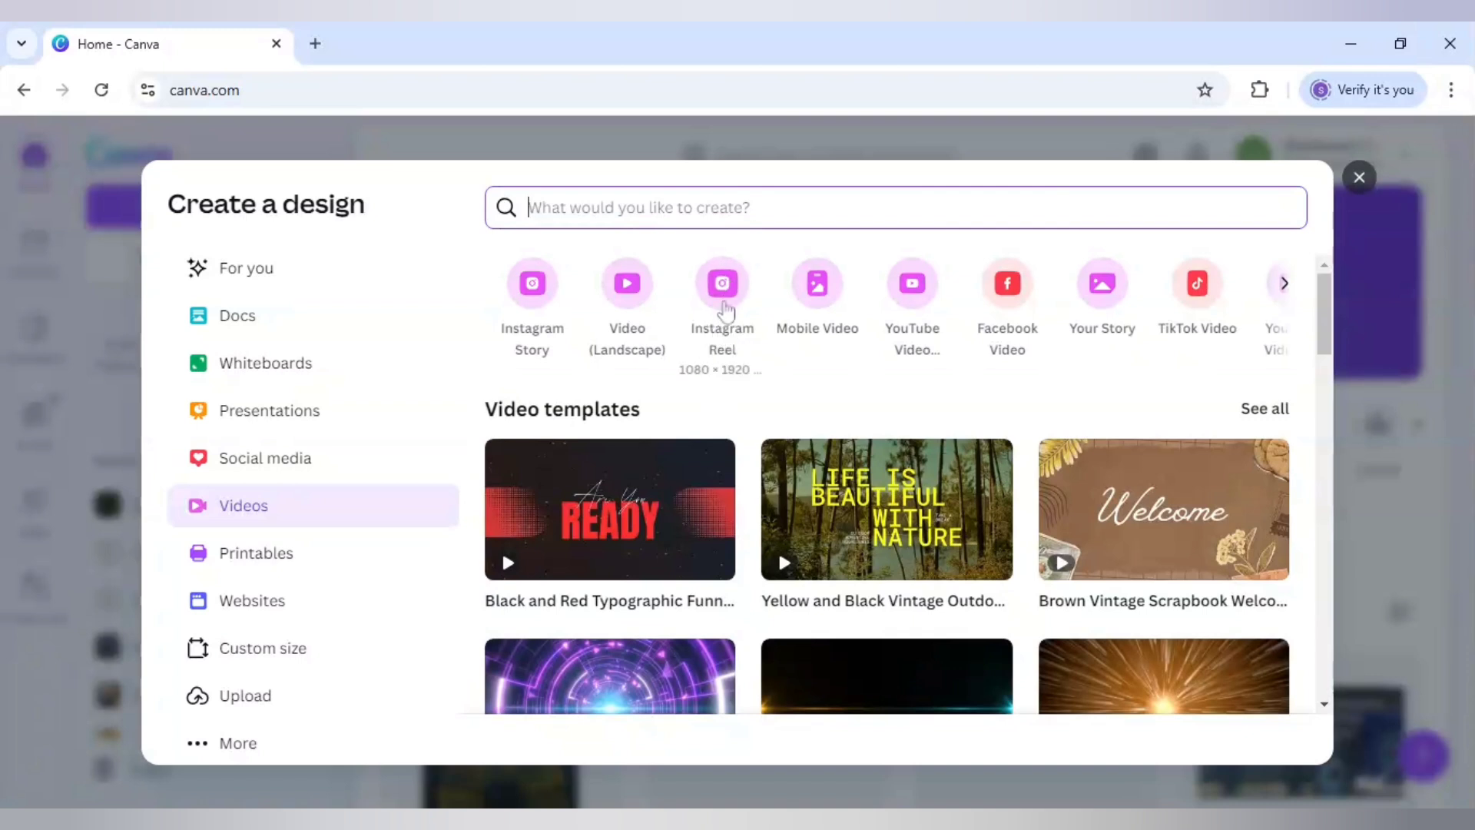
Create a blank Mobile Video design and set its page background to solid black
left_click(724, 298)
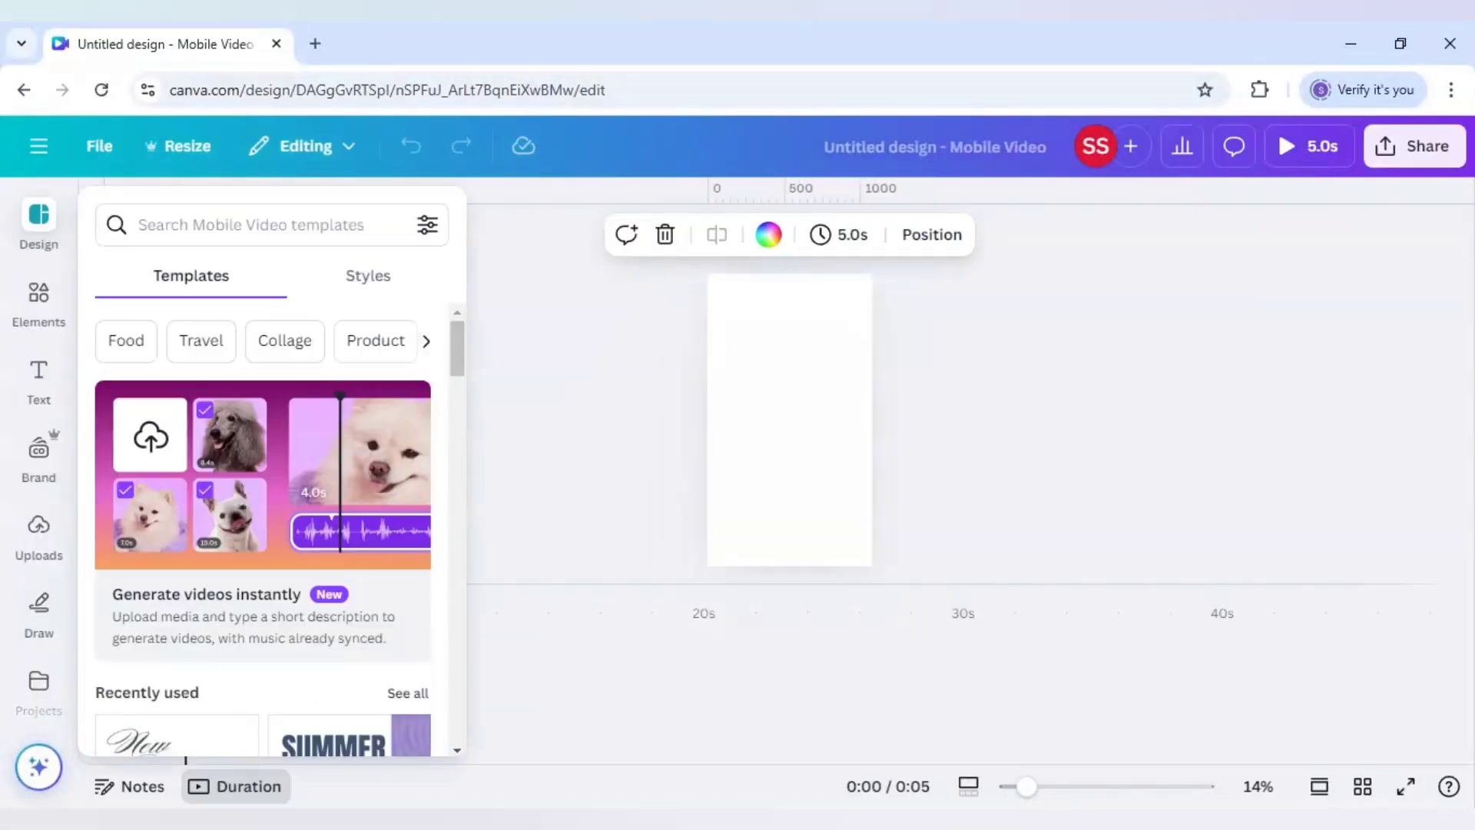
left_click(510, 388)
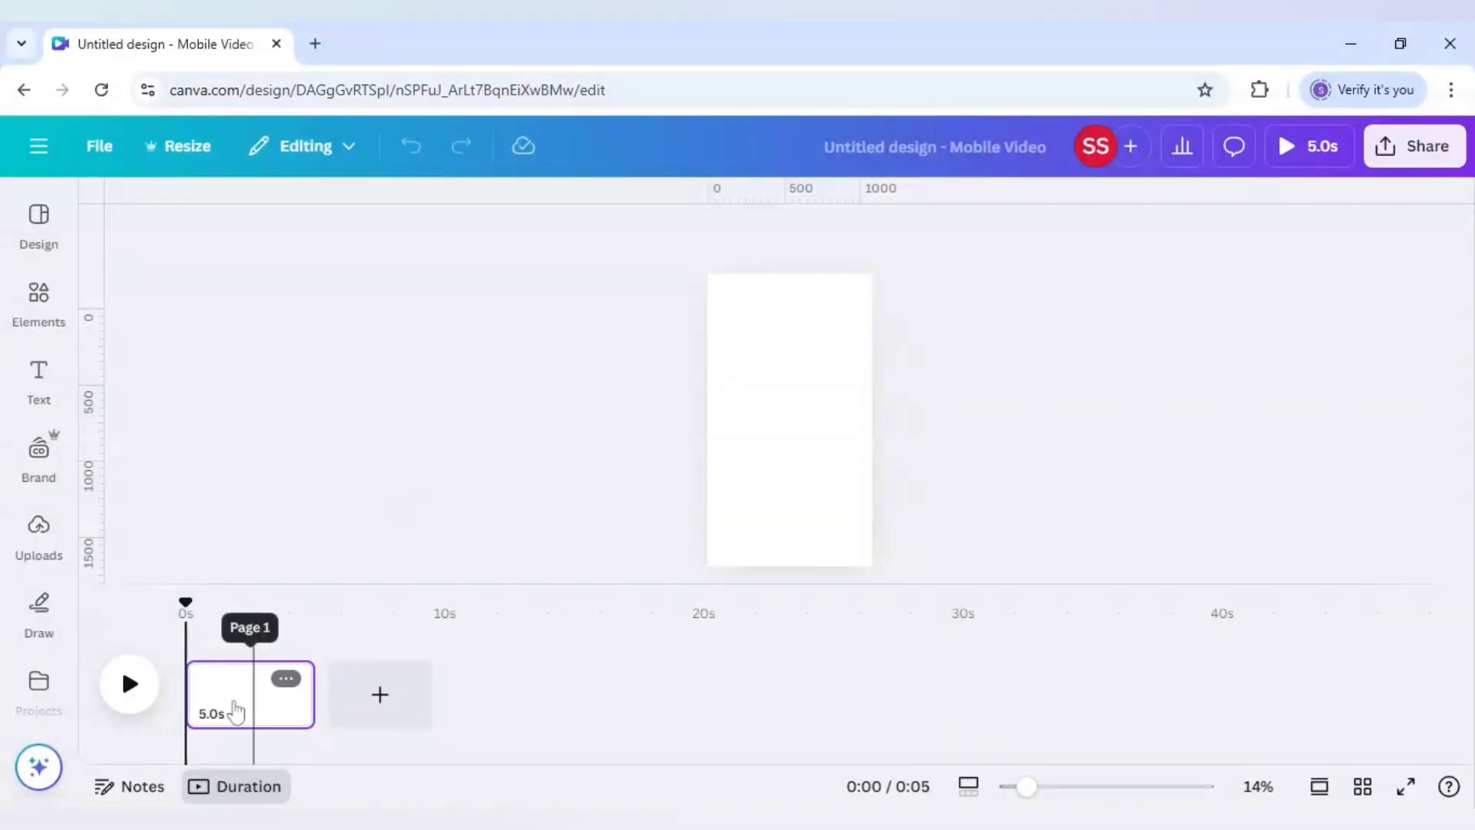
left_click(230, 705)
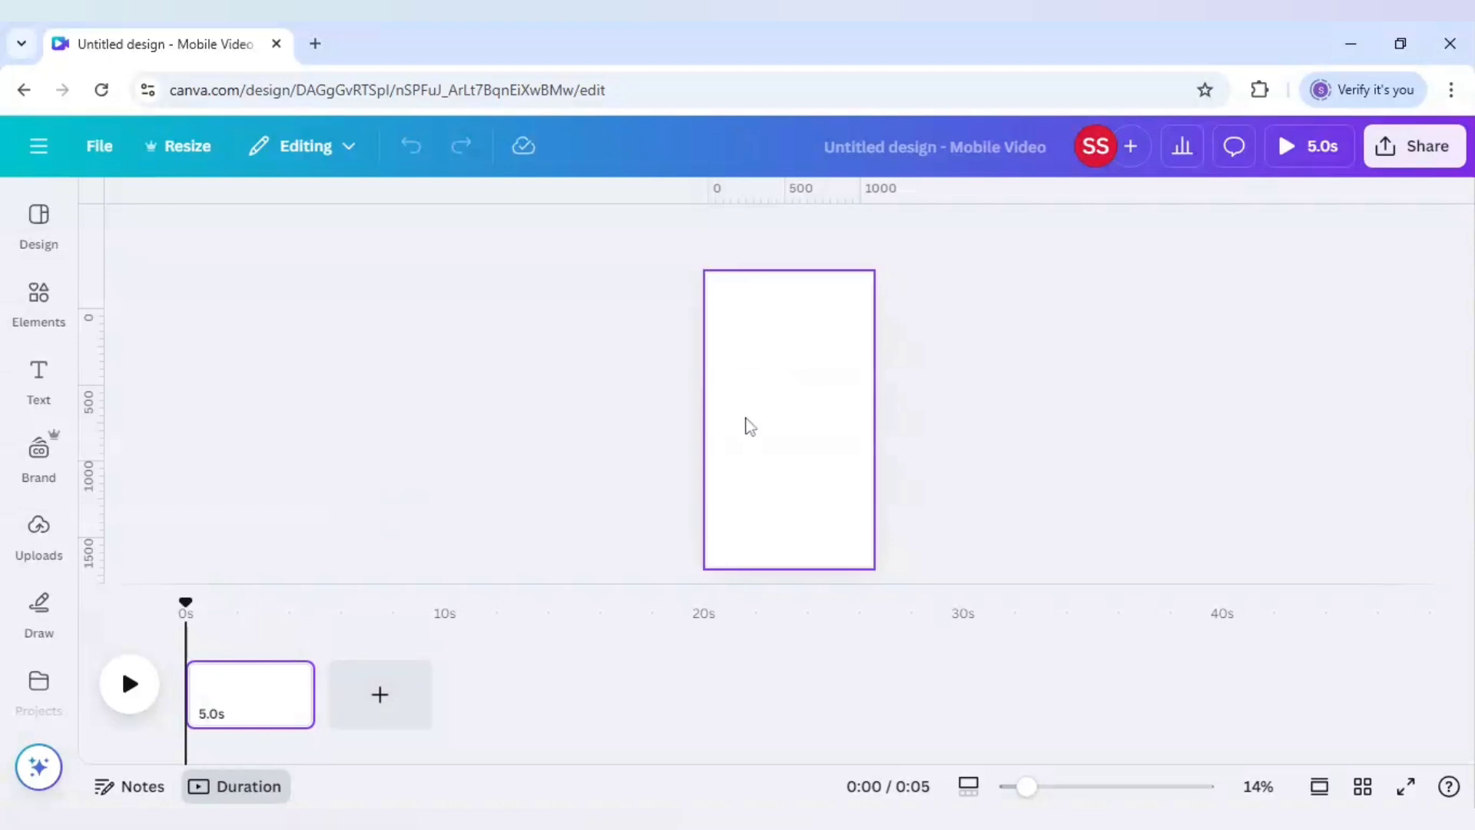
left_click(740, 420)
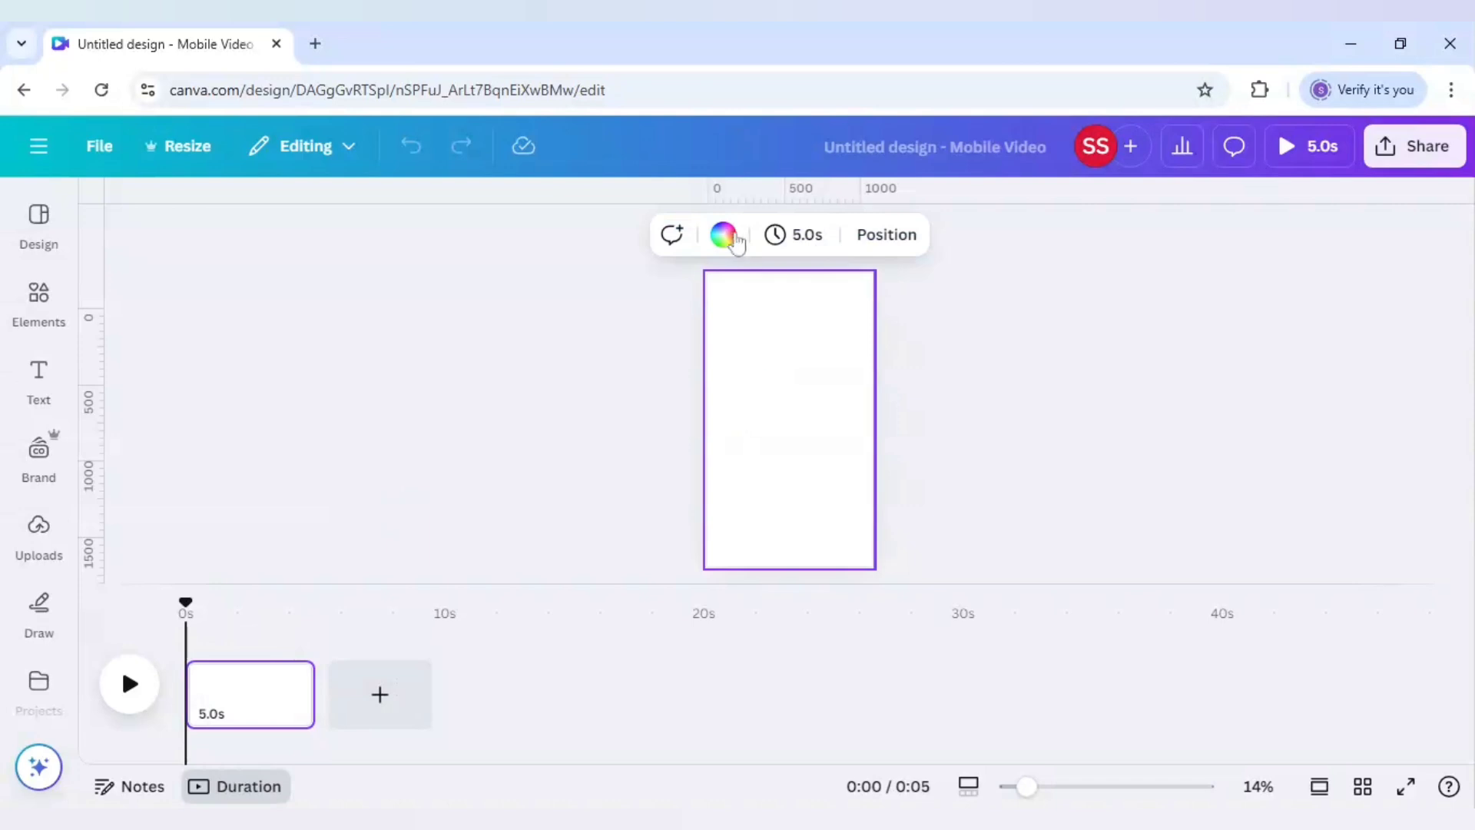
left_click(734, 238)
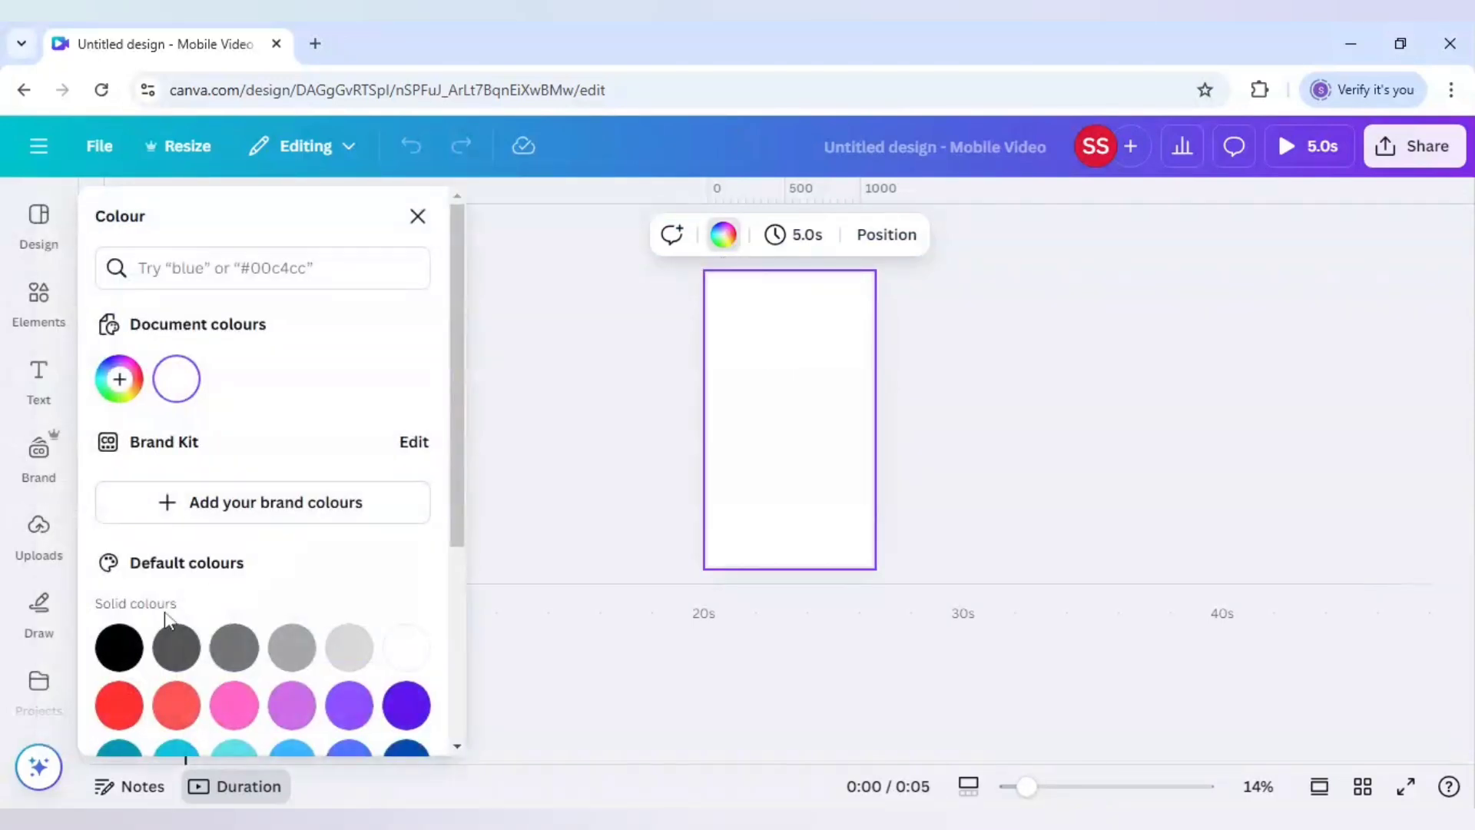
left_click(120, 647)
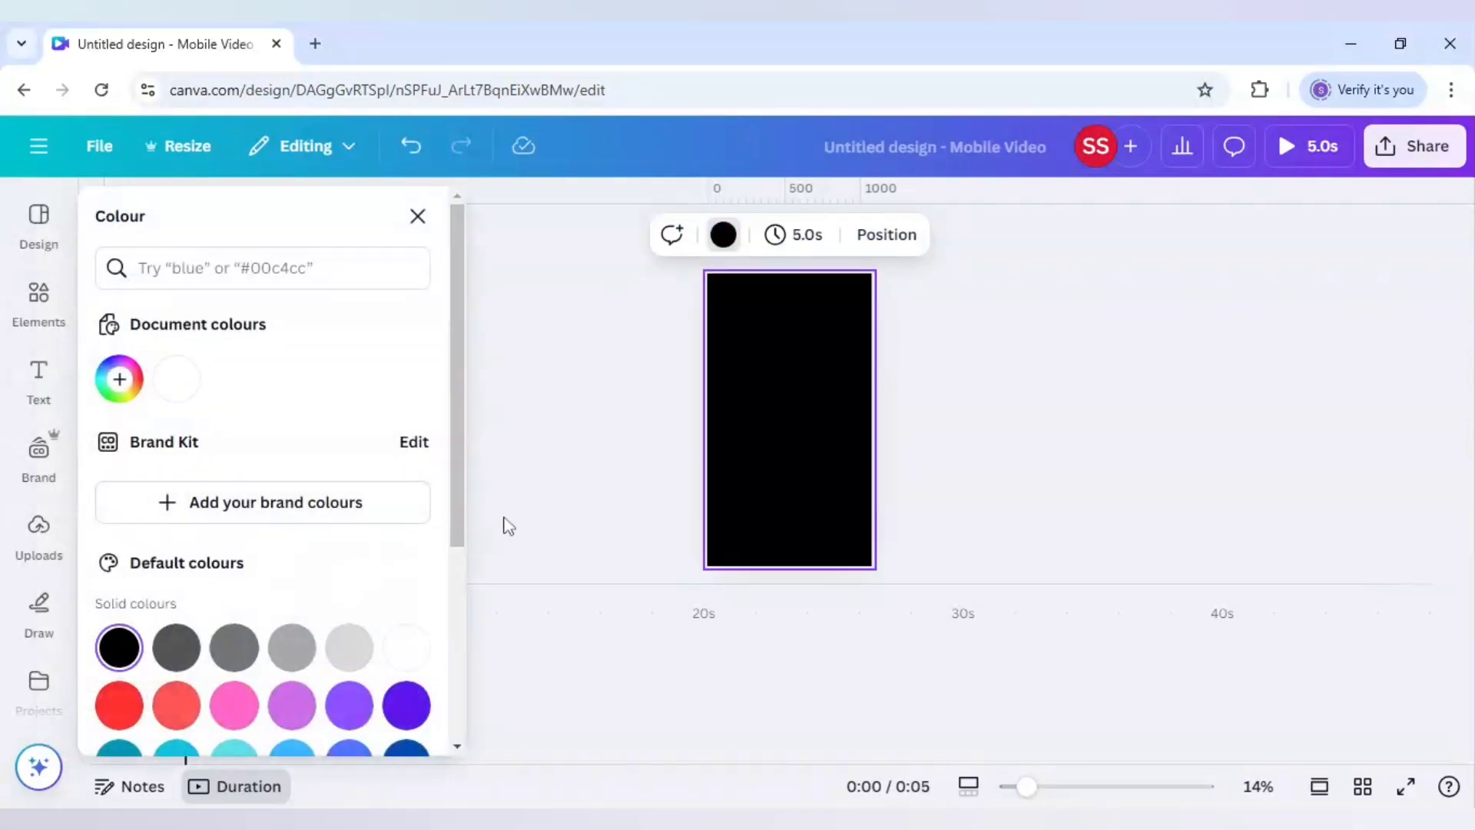
Add a heading to the page that reads "26 FEB 2025"
left_click(40, 374)
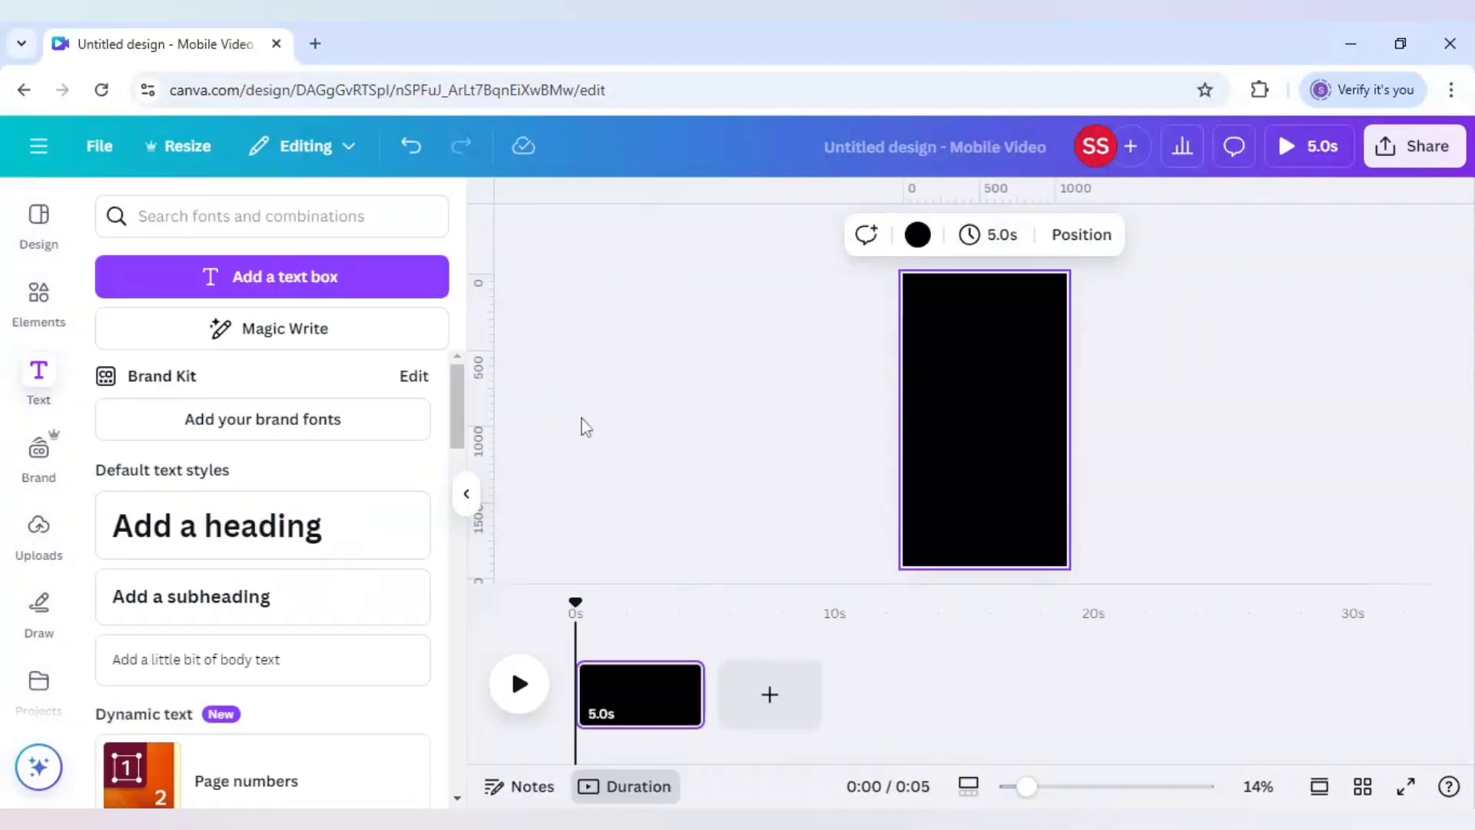
left_click(303, 531)
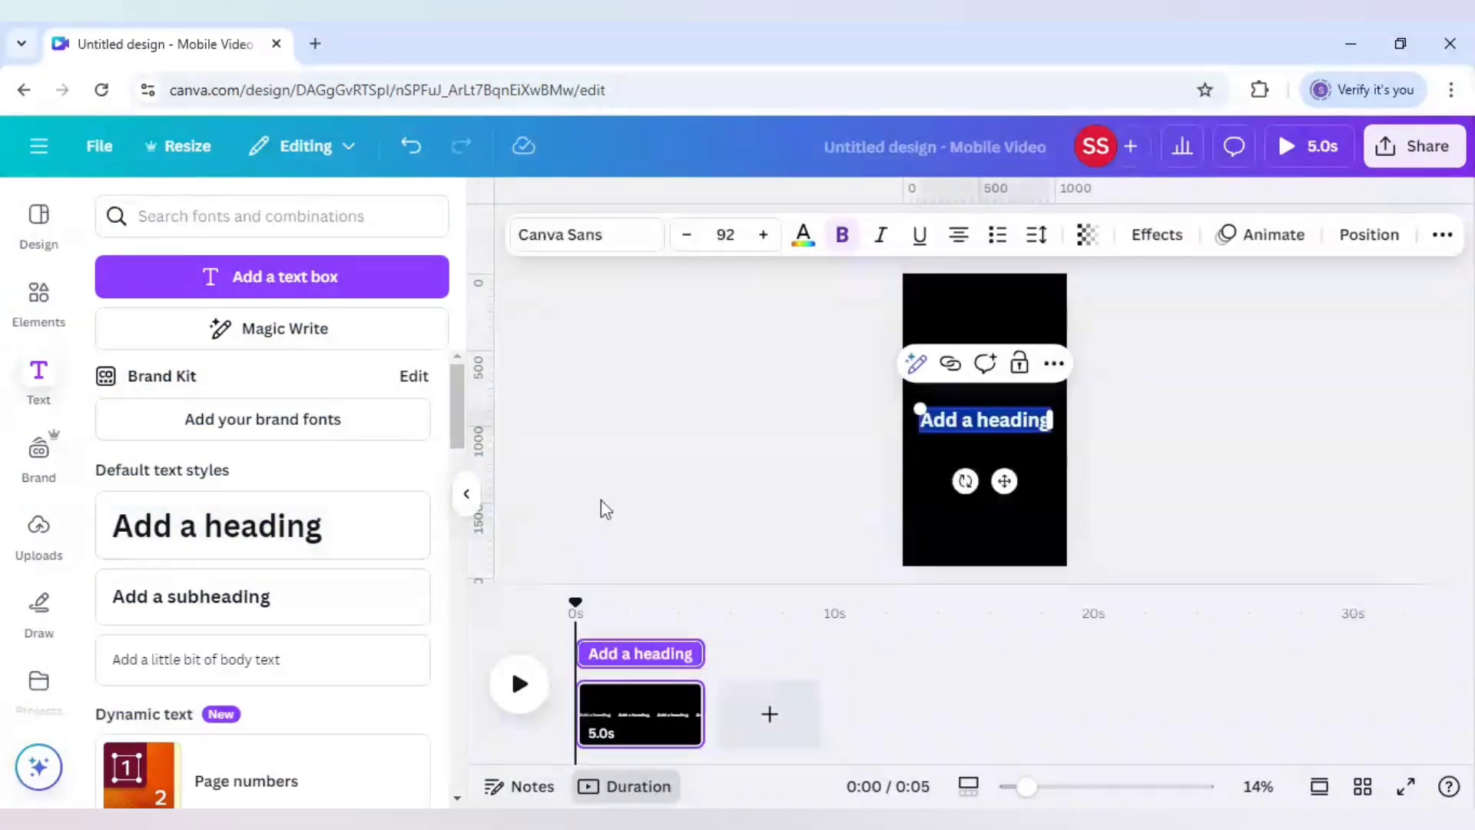
type("26")
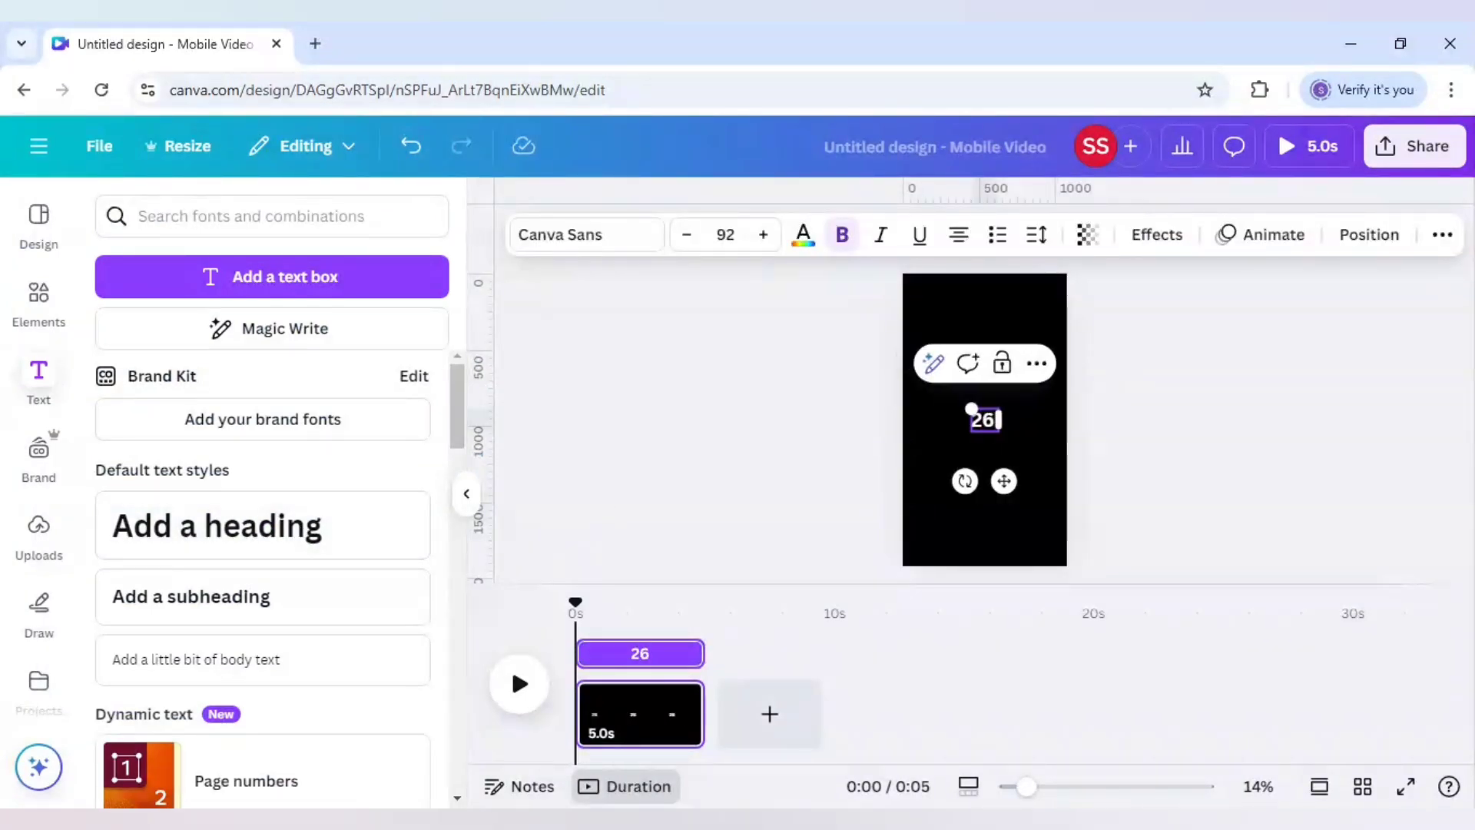
type(" FEB")
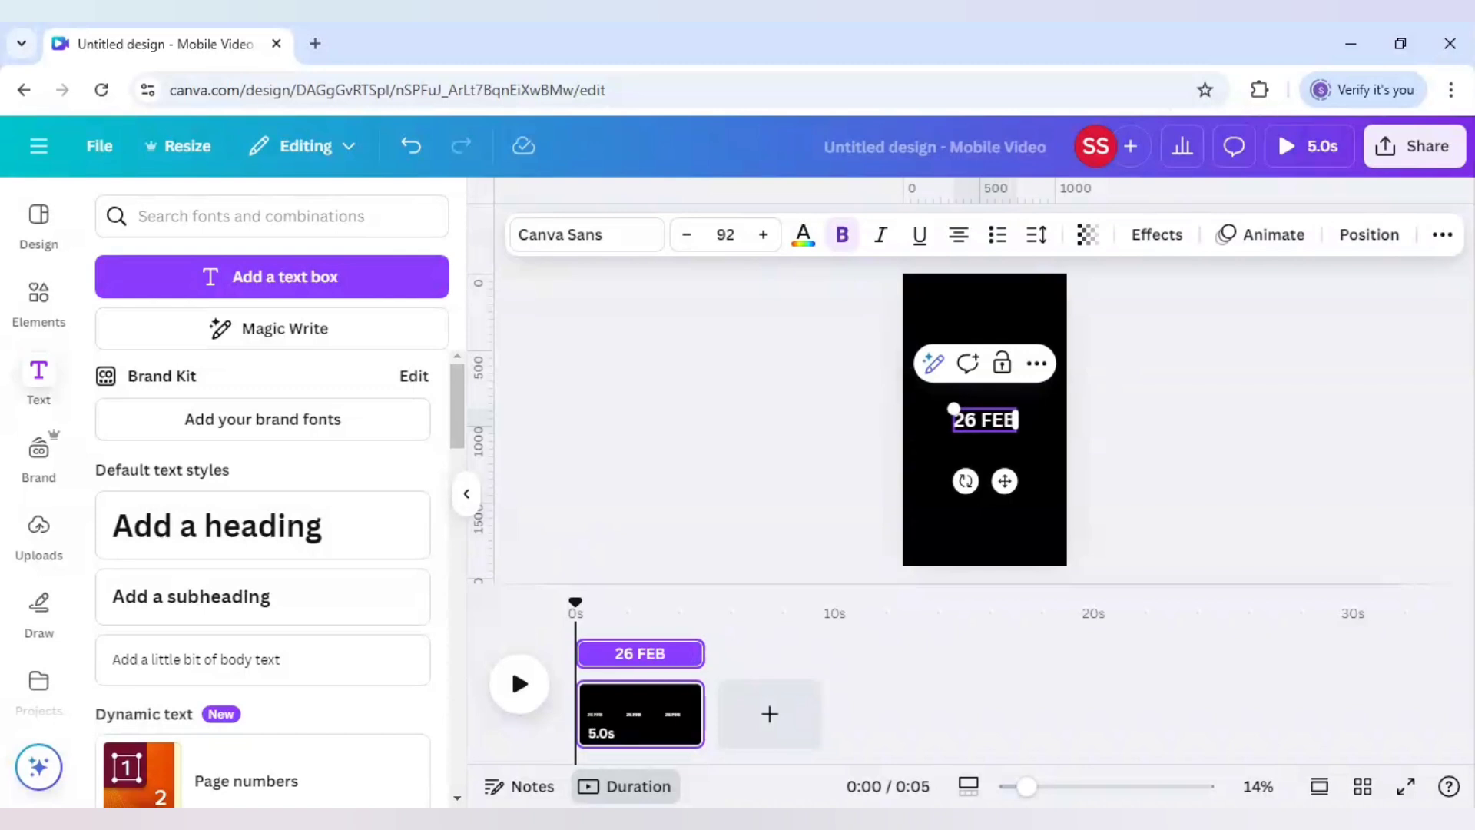
type(" 202")
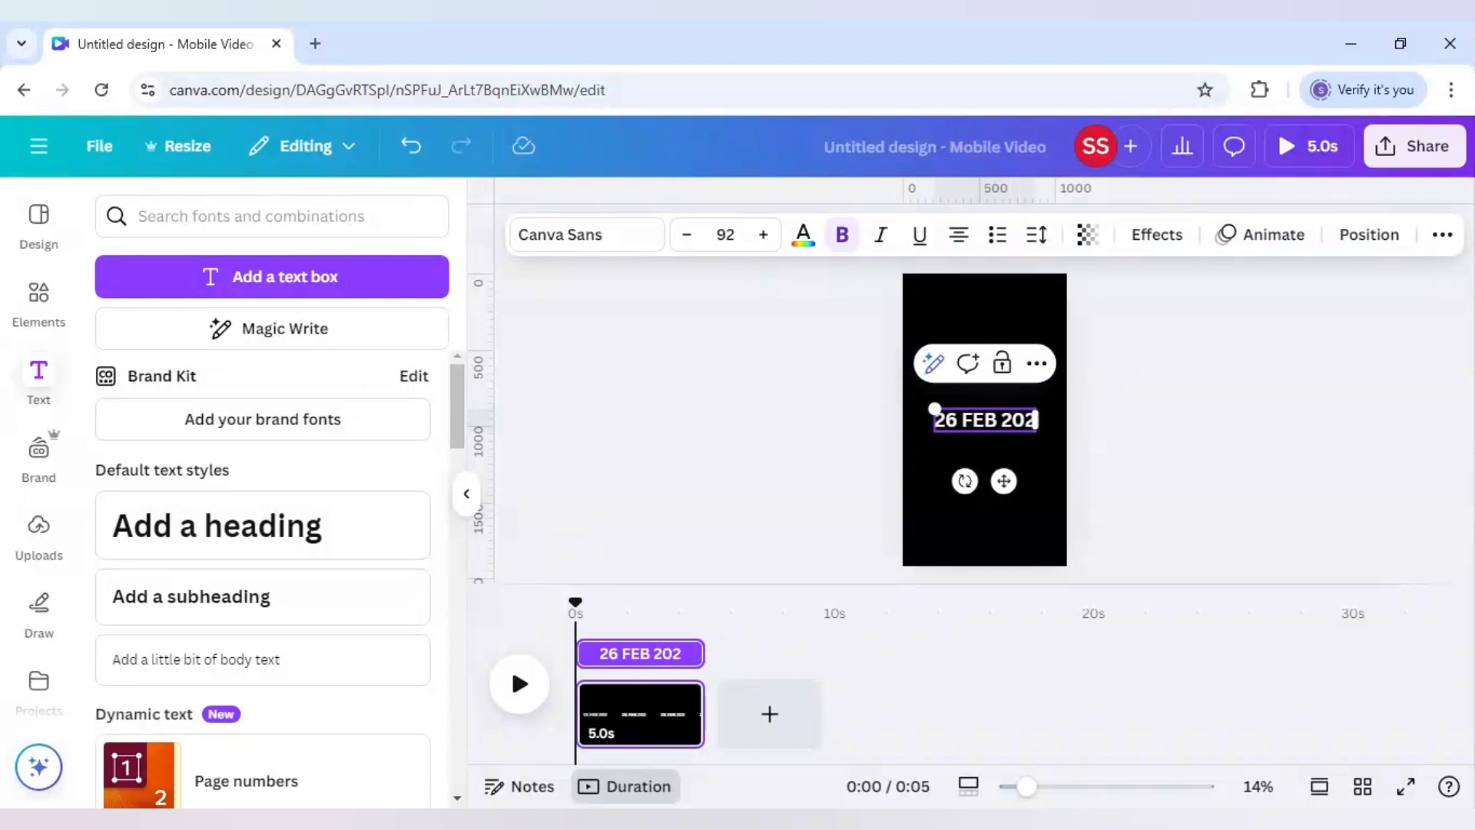
type("5")
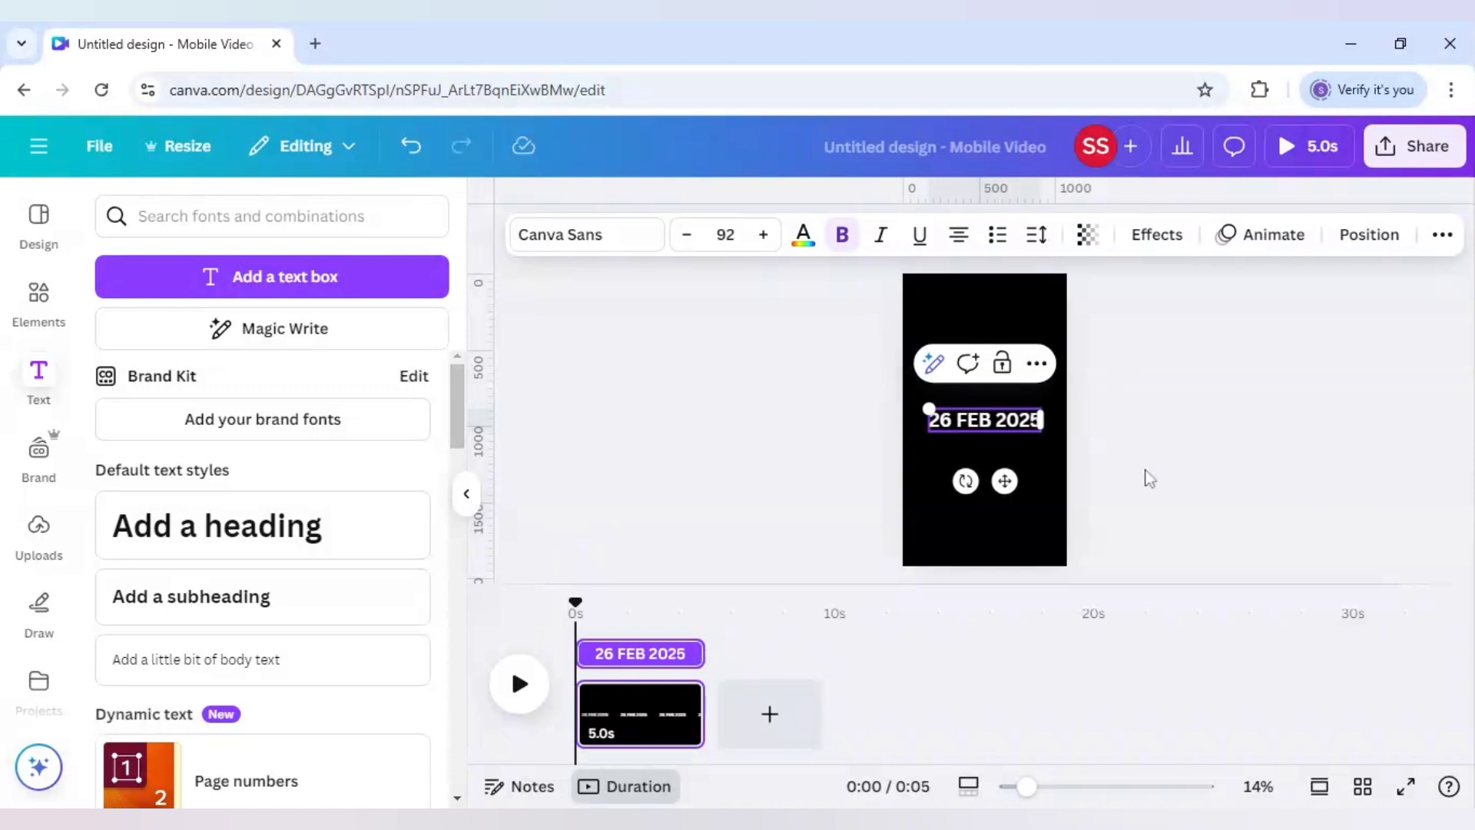
Duplicate the "26 FEB 2025" heading and place the copy directly below the original
left_click(1034, 440)
left_click(1008, 425)
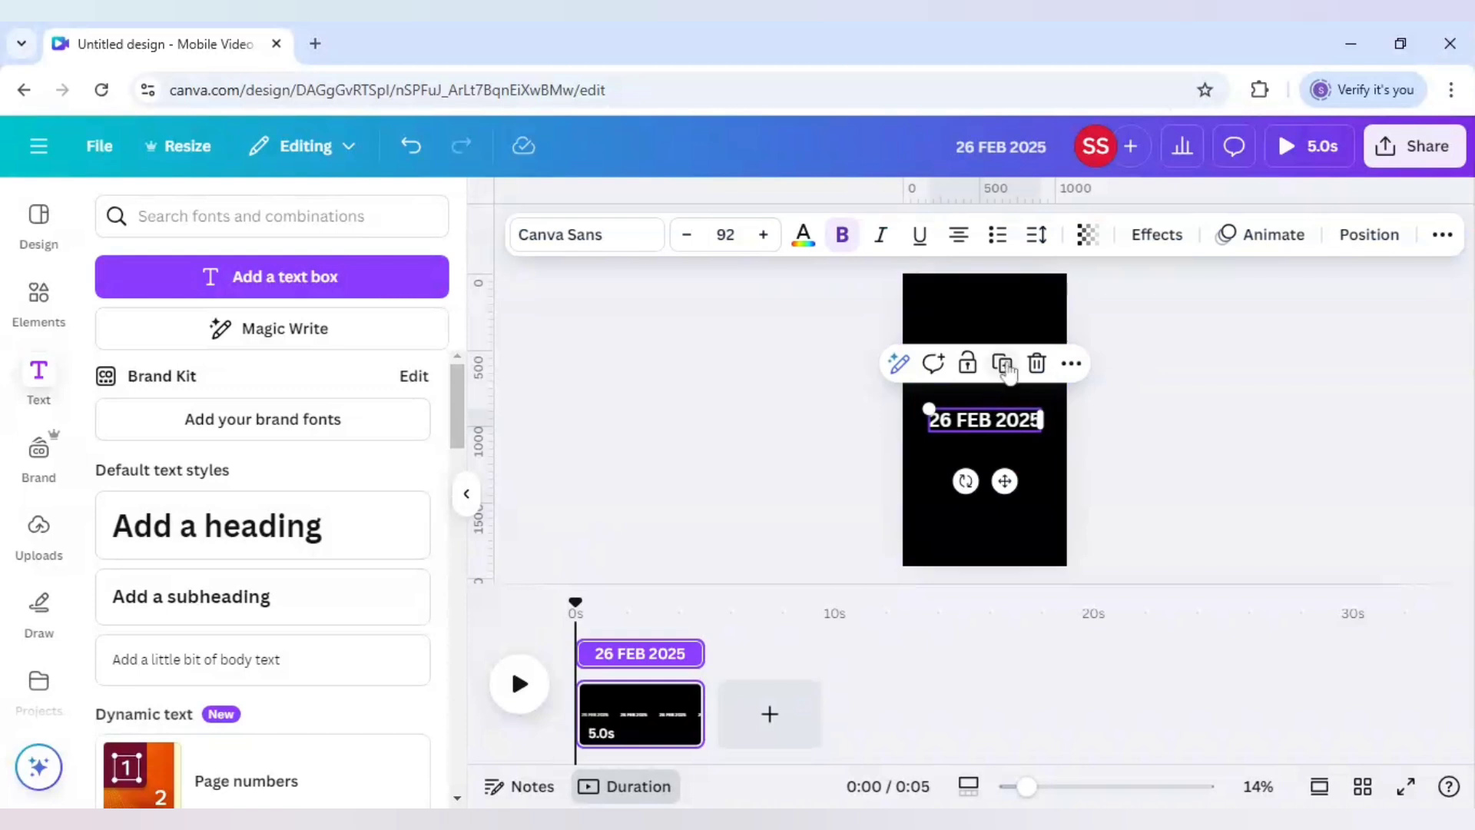
left_click(1007, 368)
left_click_drag(1008, 427, 999, 452)
Set the font of both date text lines to League Spartan
left_click(991, 421)
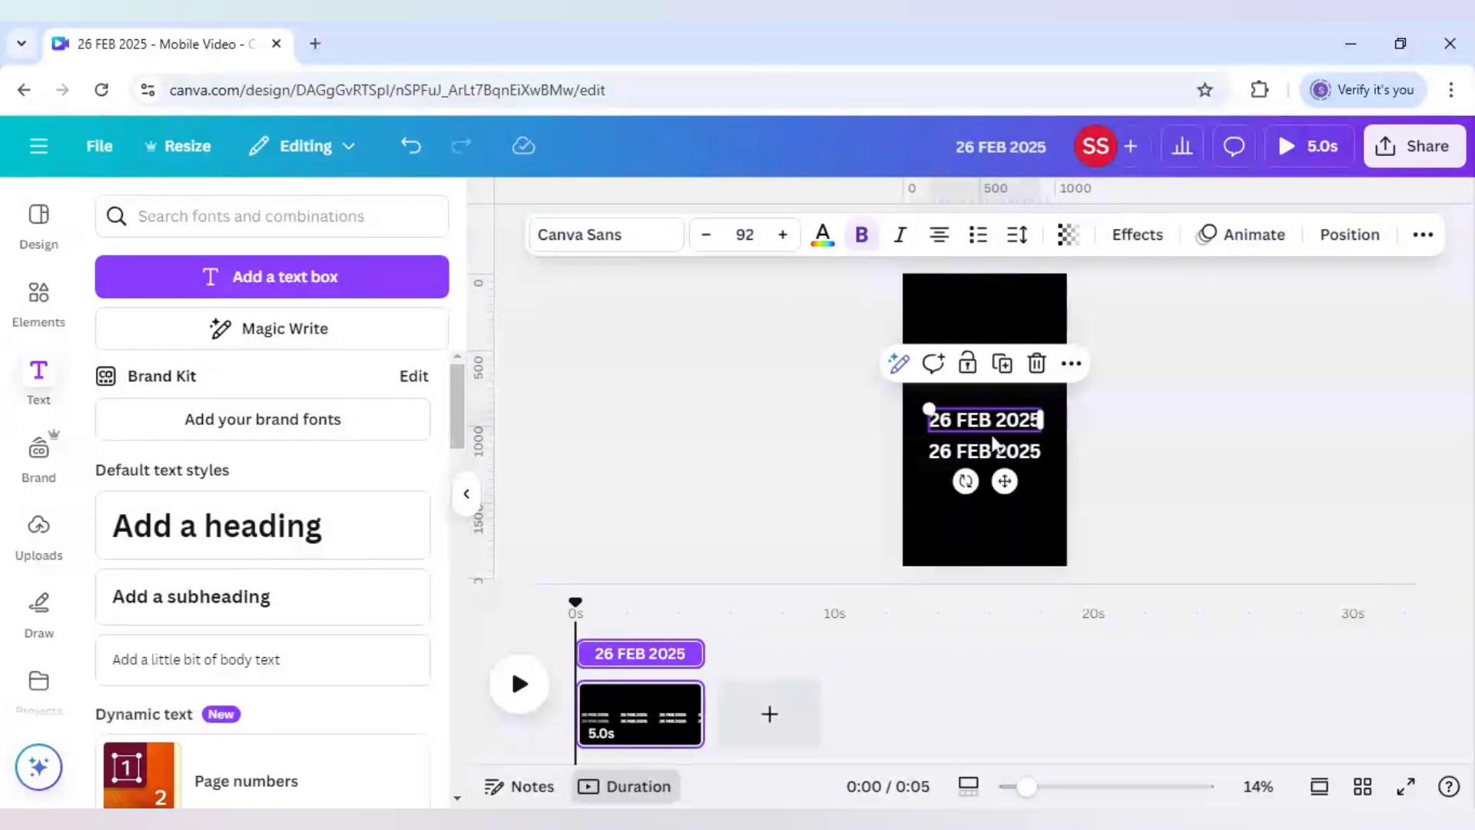
left_click(669, 242)
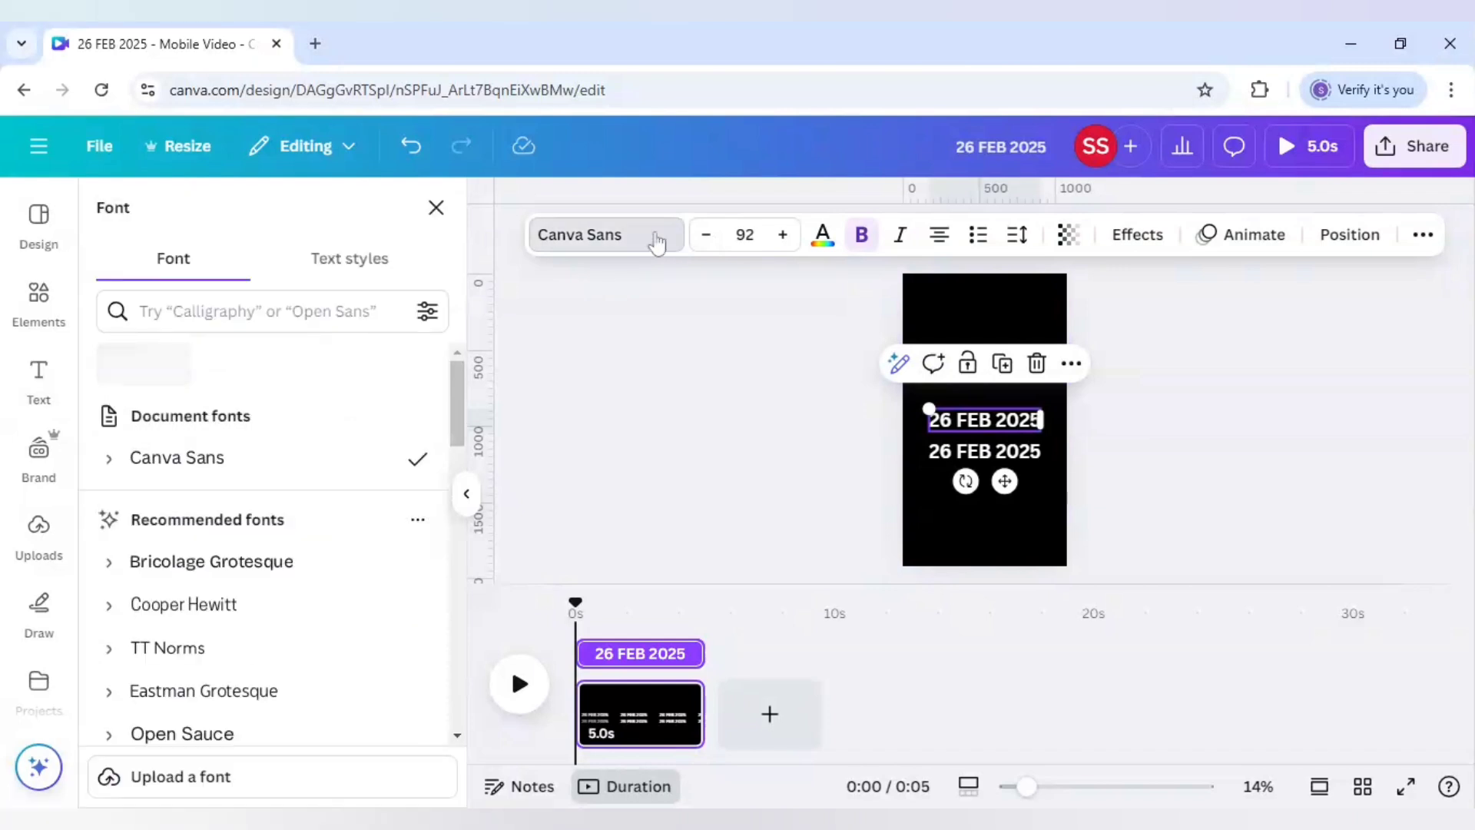
scroll(185, 565, "down", 5)
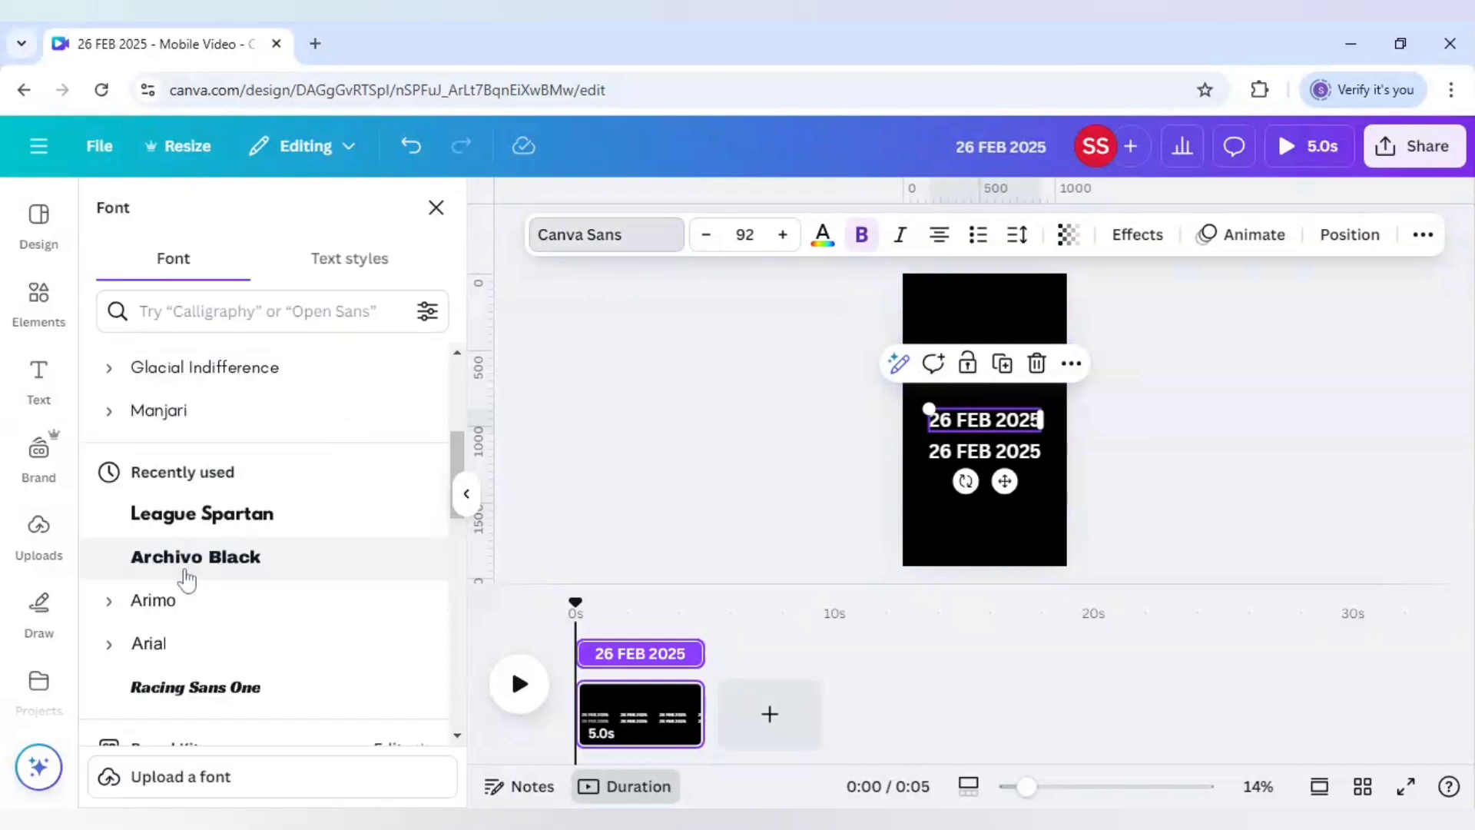
left_click(201, 523)
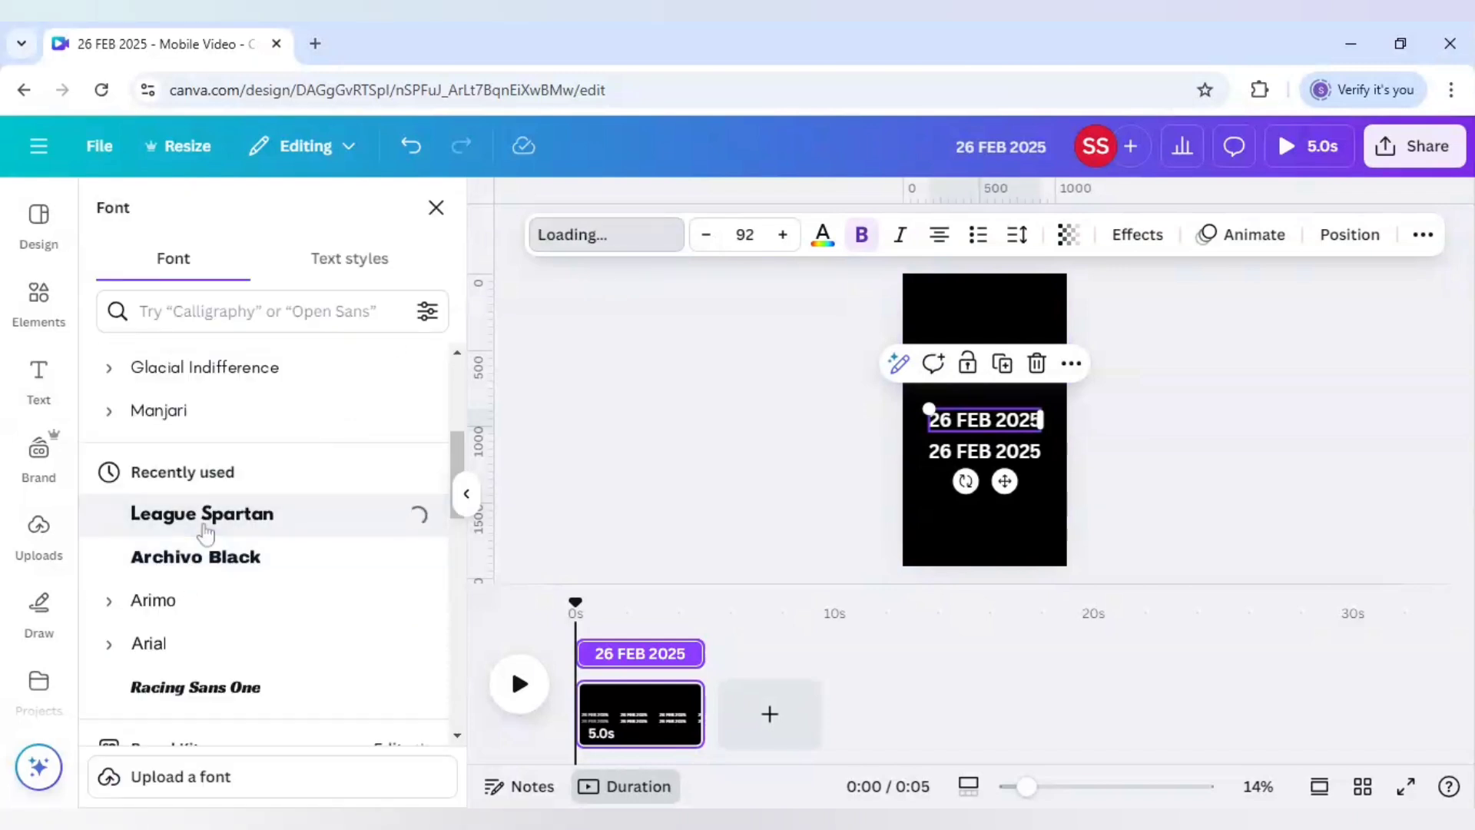
left_click(946, 461)
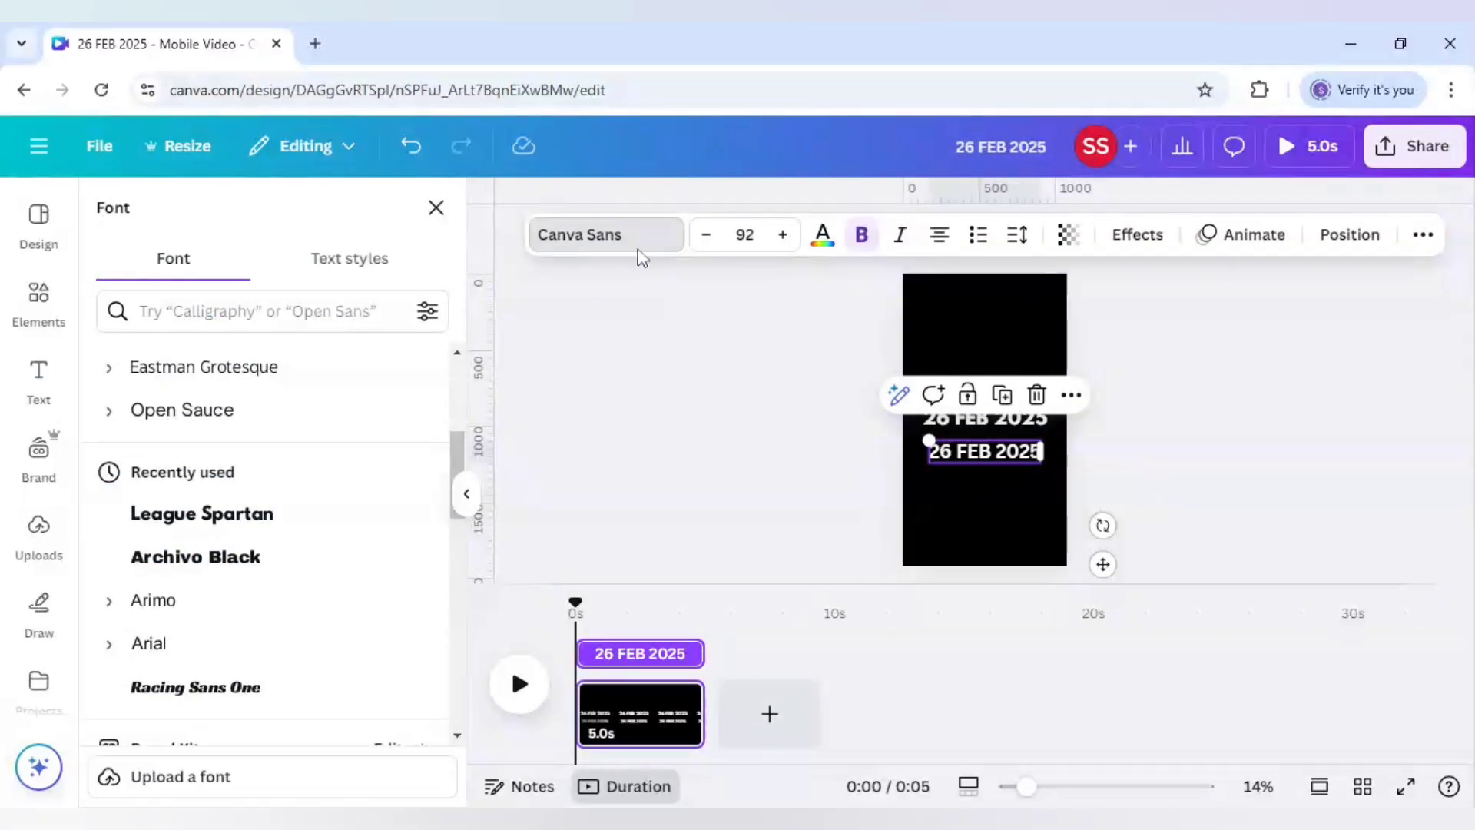
left_click(251, 526)
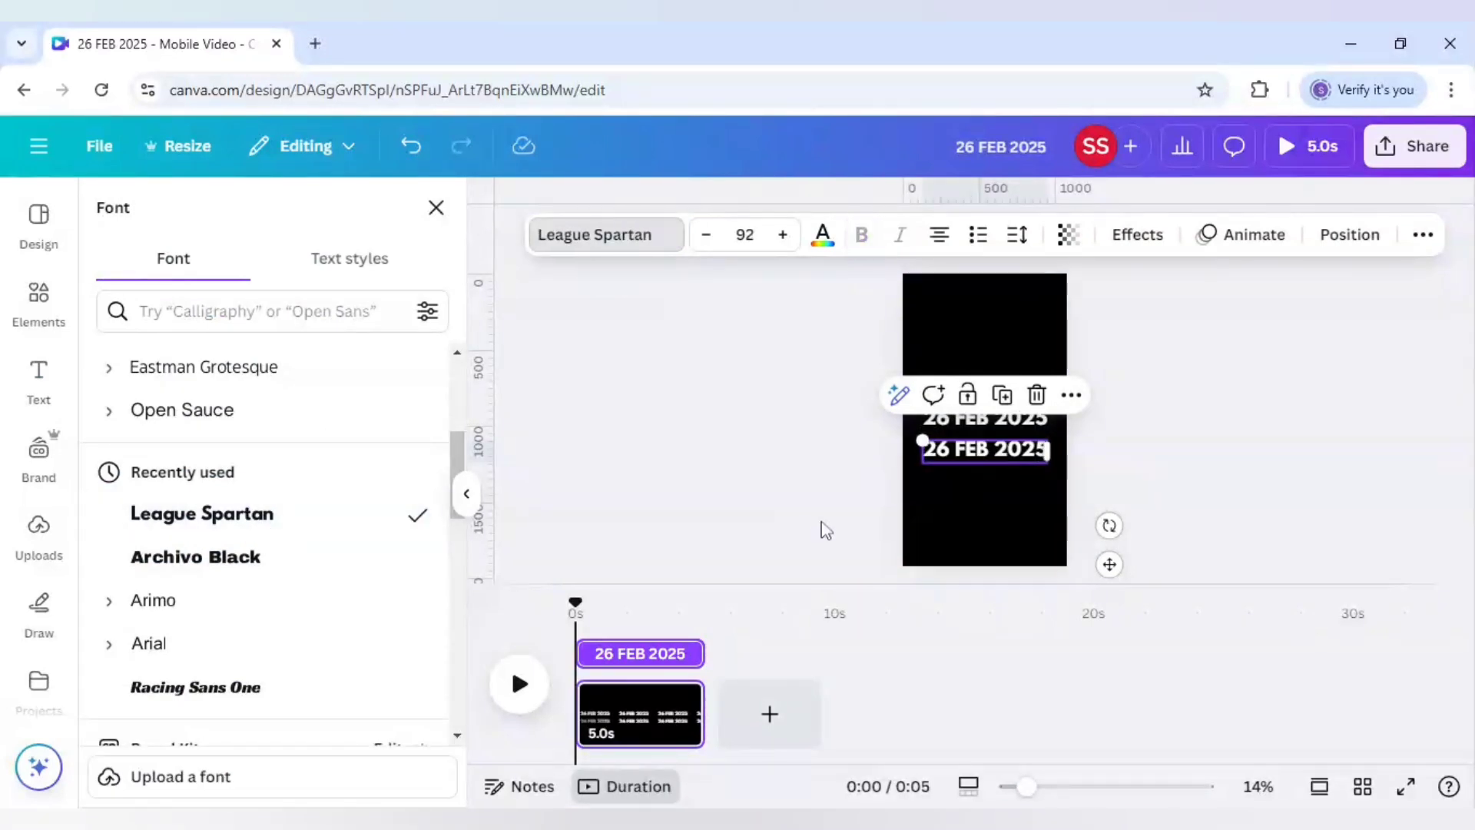
Replace the text of the lower line with "A VERY SPECIAL DAY"
double_click(979, 455)
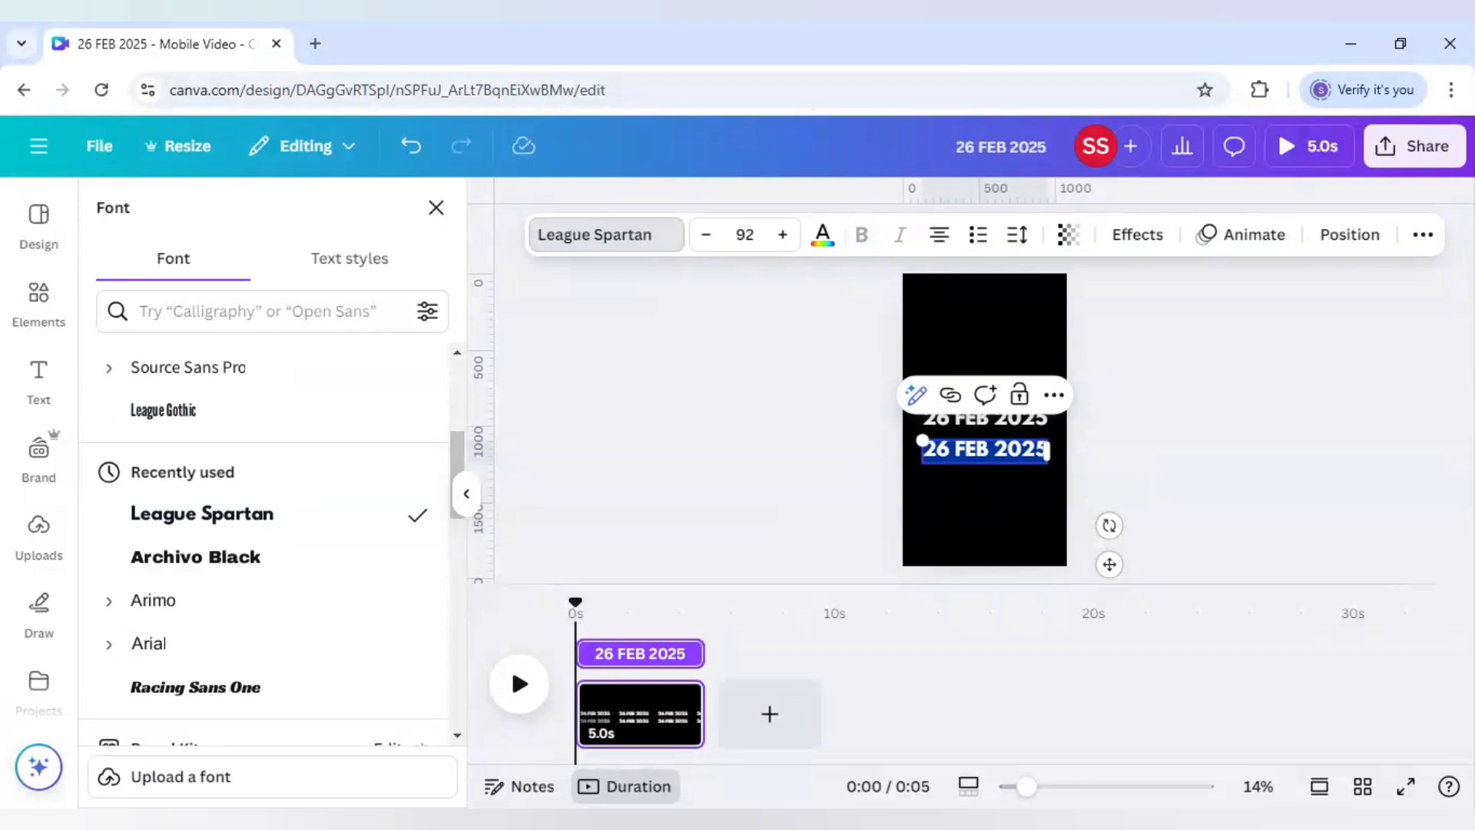
type("A VERY")
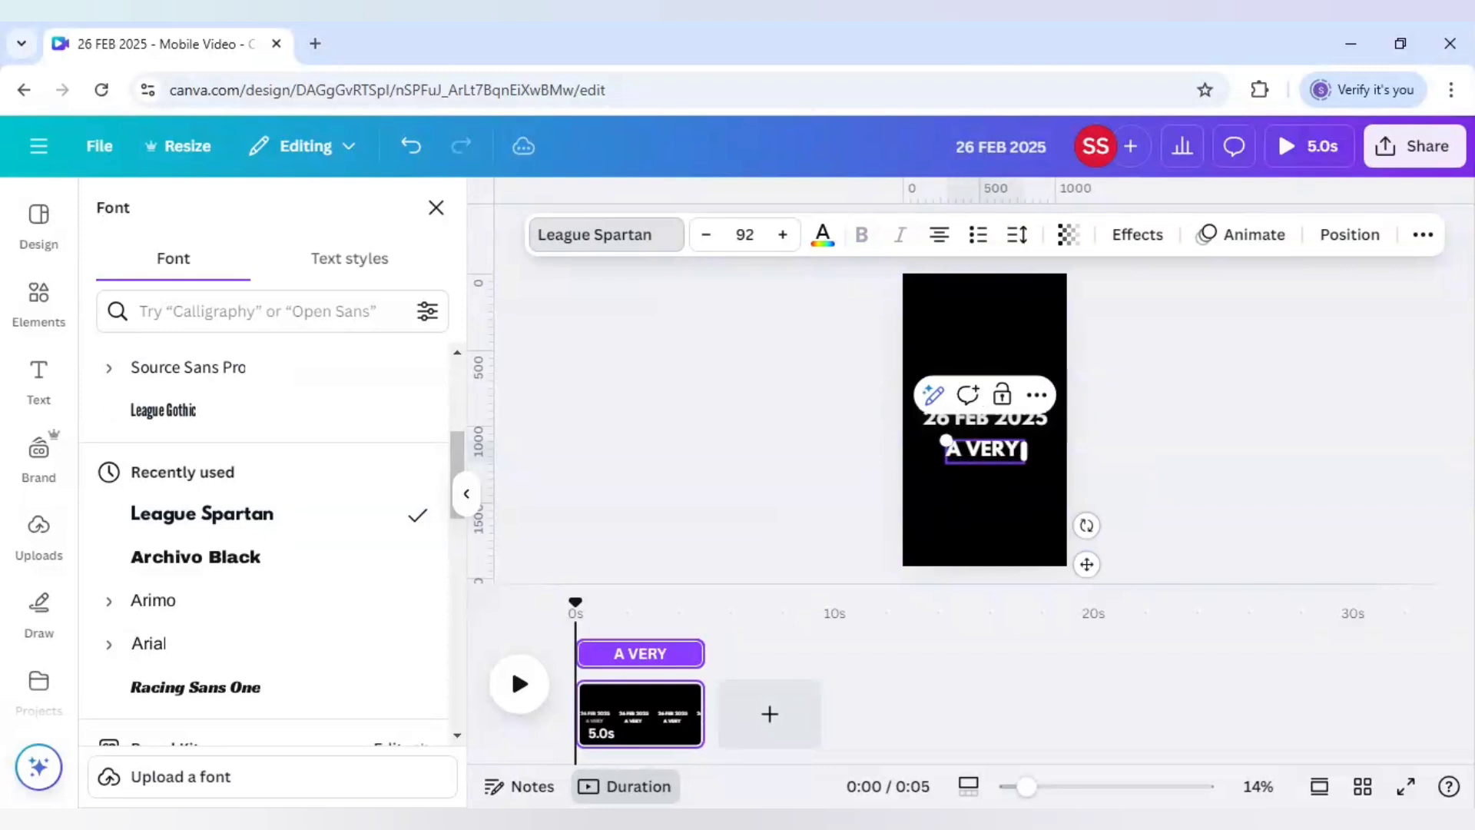
type(" SPECIAL DAY")
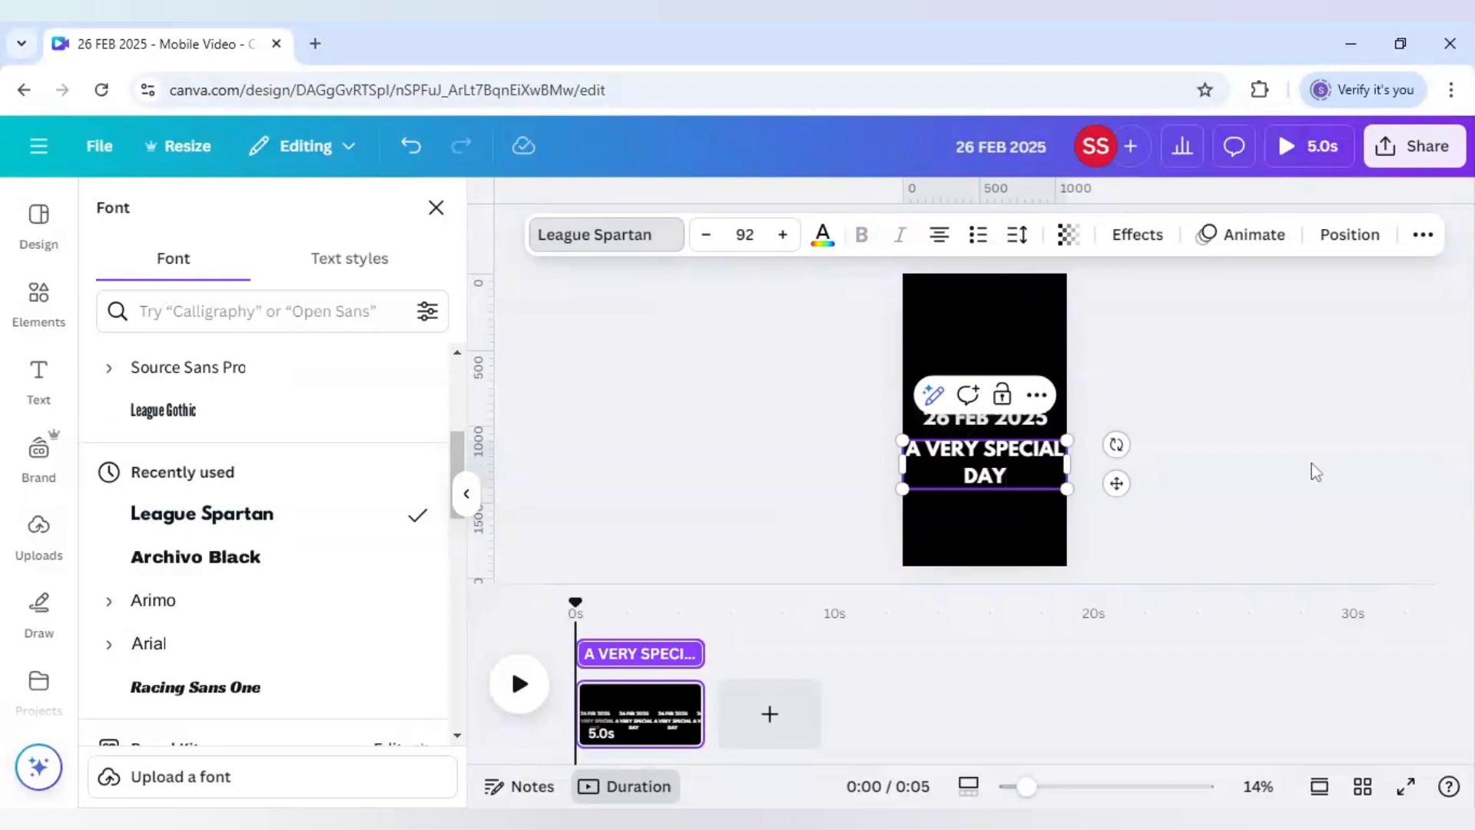
left_click(1164, 477)
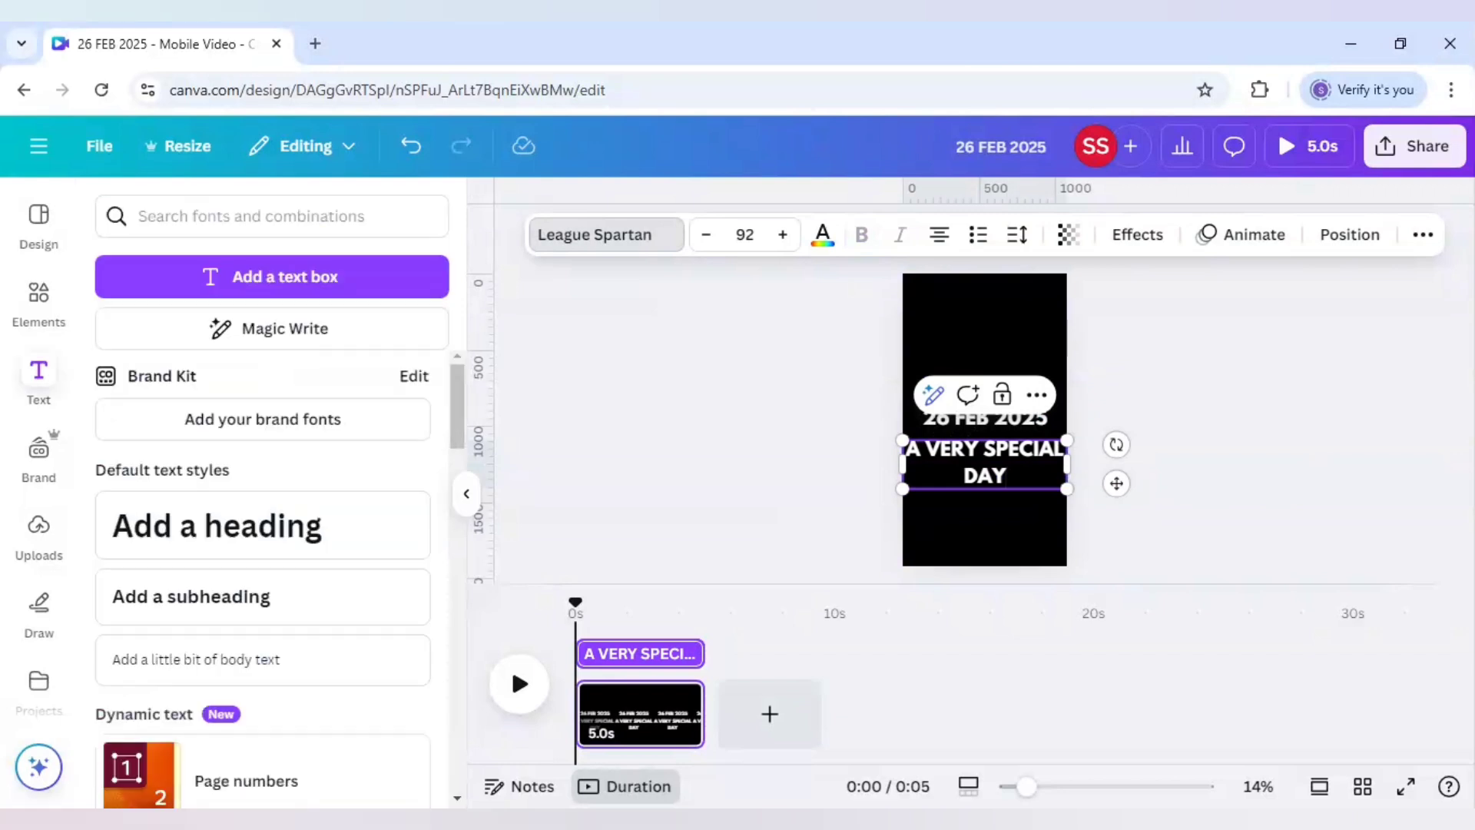
left_click(1174, 496)
Set the font size of the "A VERY SPECIAL DAY" text to 64
left_click(1009, 479)
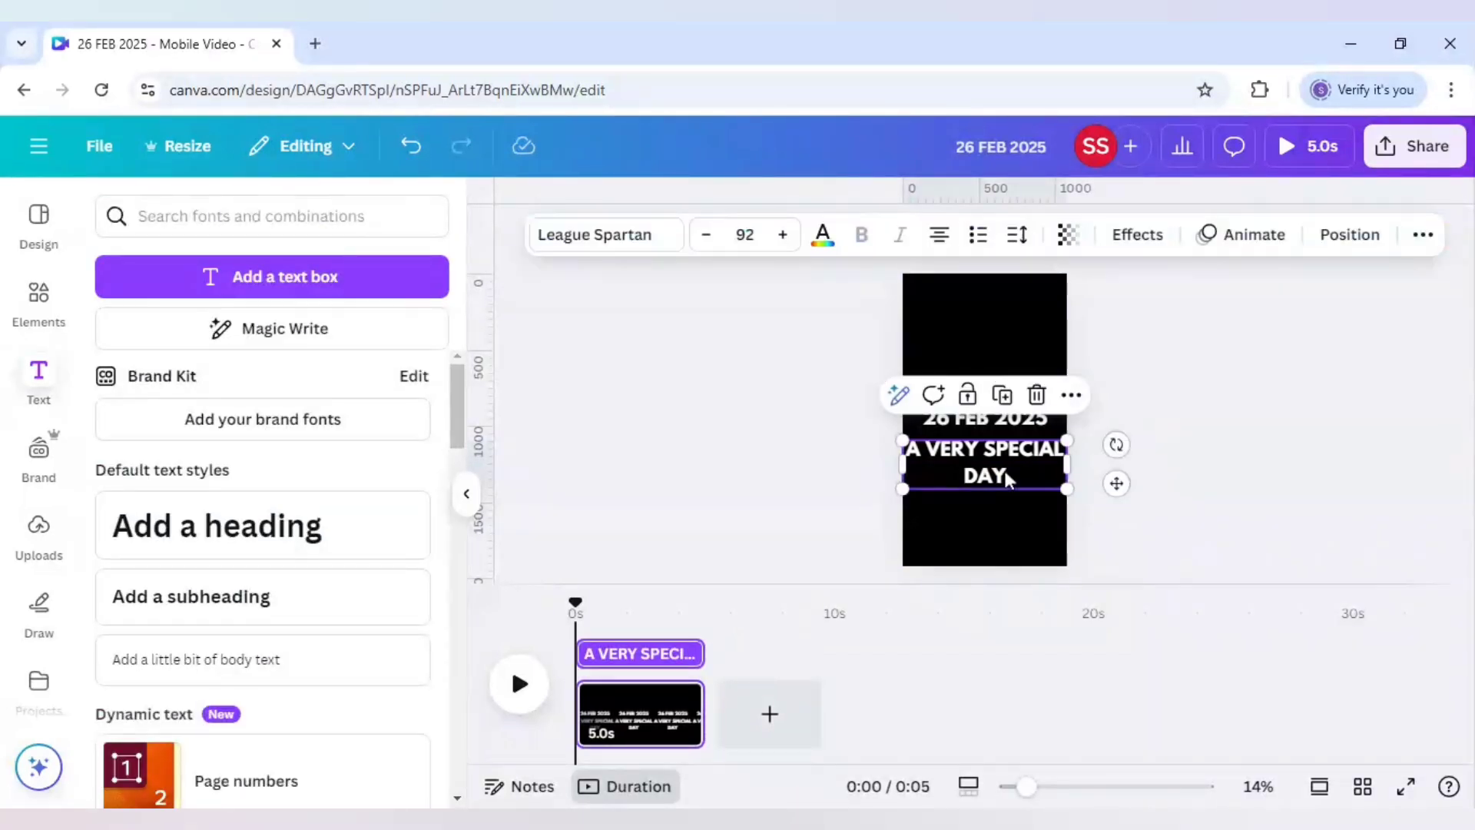
left_click(745, 234)
scroll(732, 495, "down", 5)
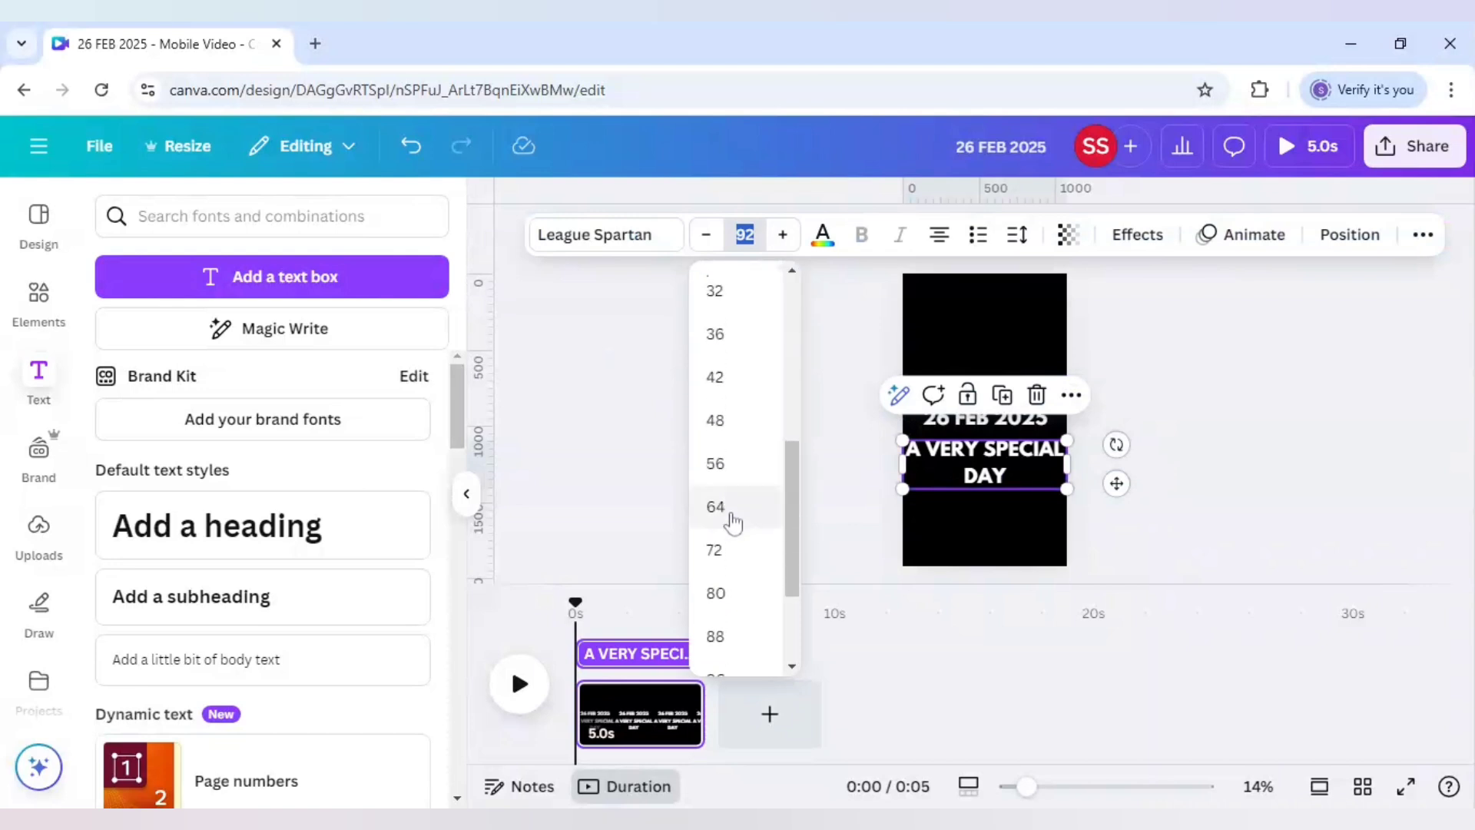
left_click(732, 521)
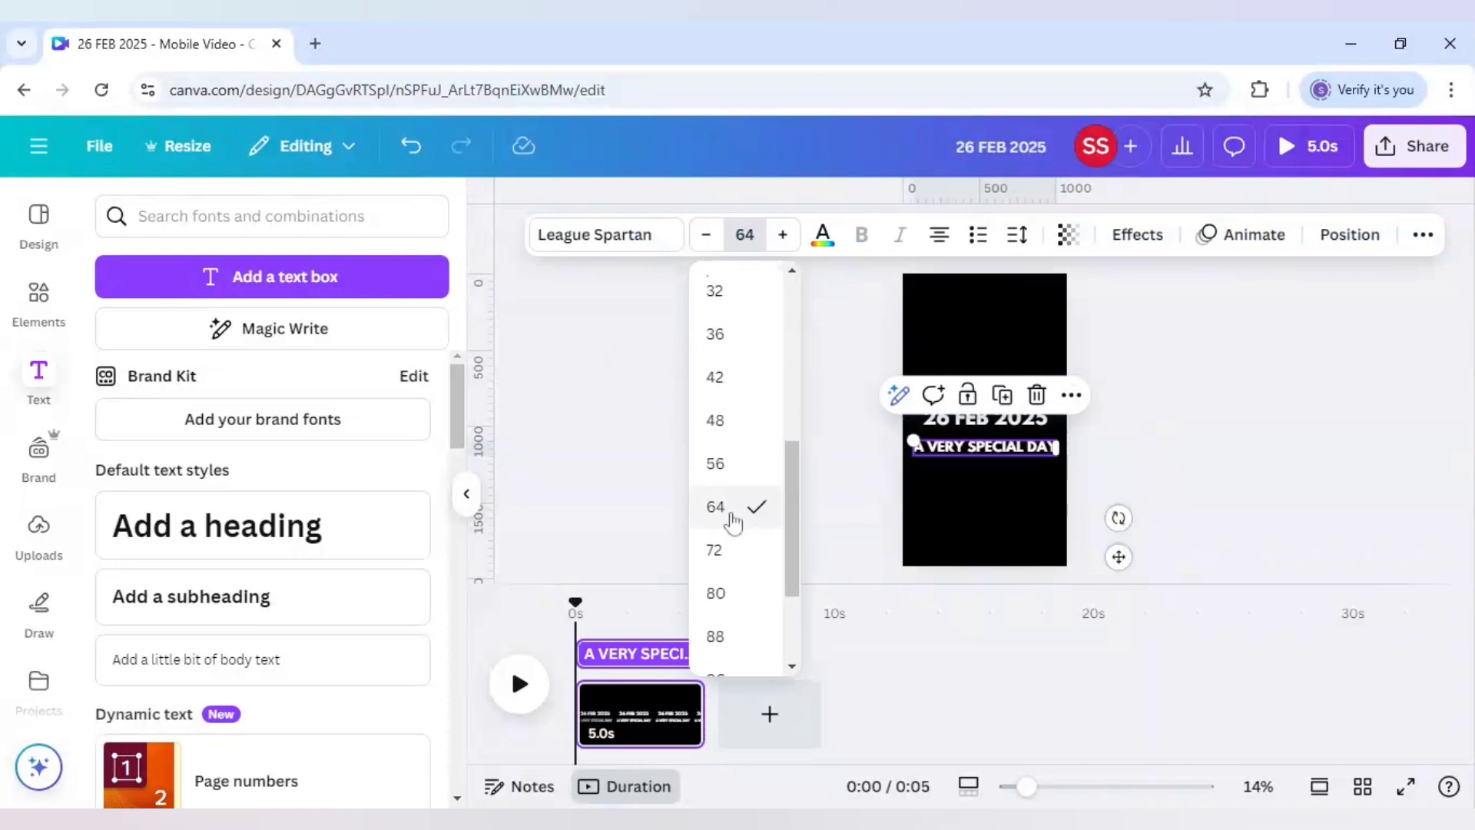
left_click(1128, 443)
Set the text colour of the "26 FEB 2025" heading to a custom golden yellow, #EFC20F
left_click(987, 427)
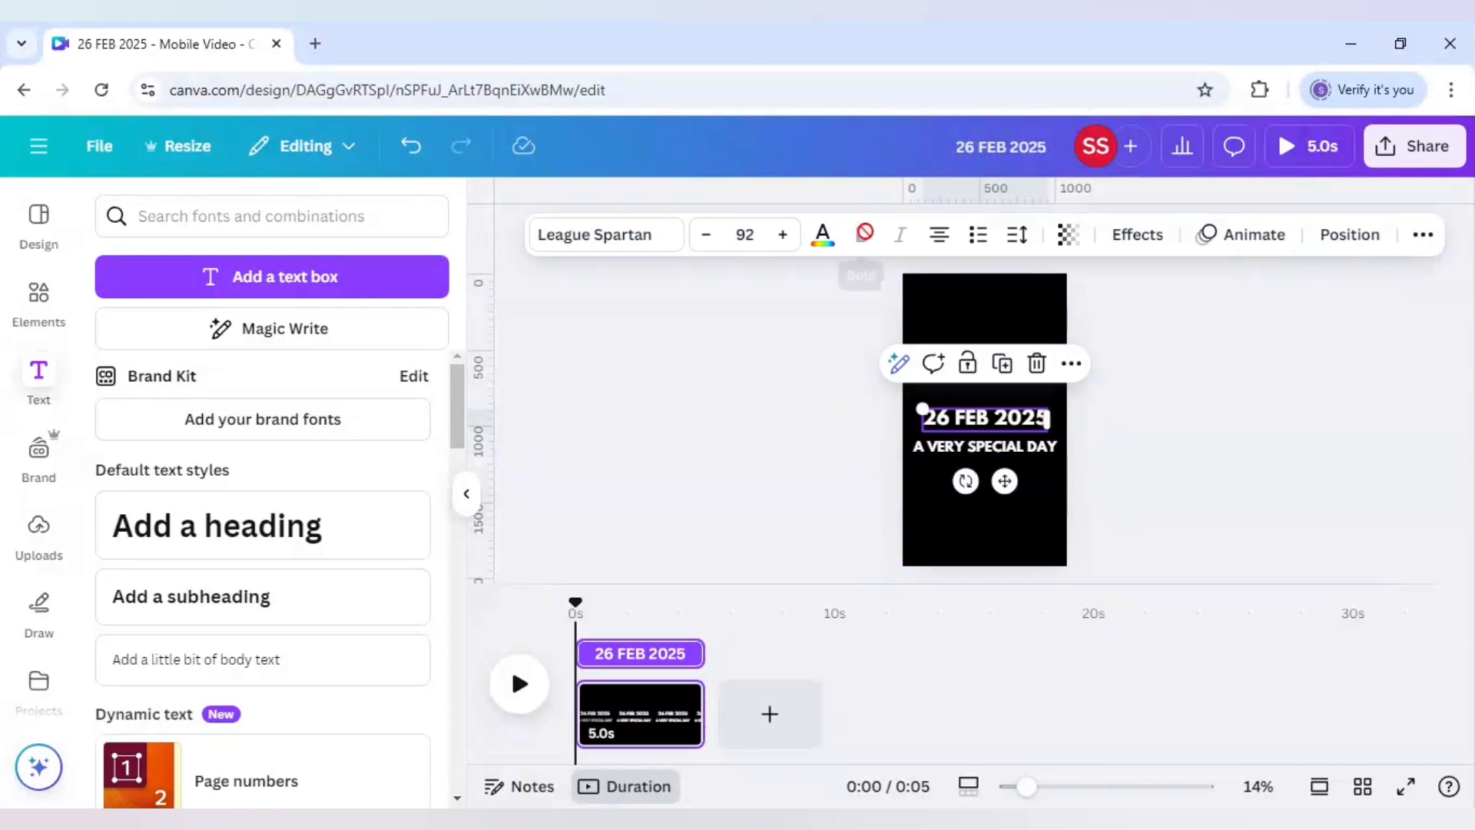
left_click(823, 234)
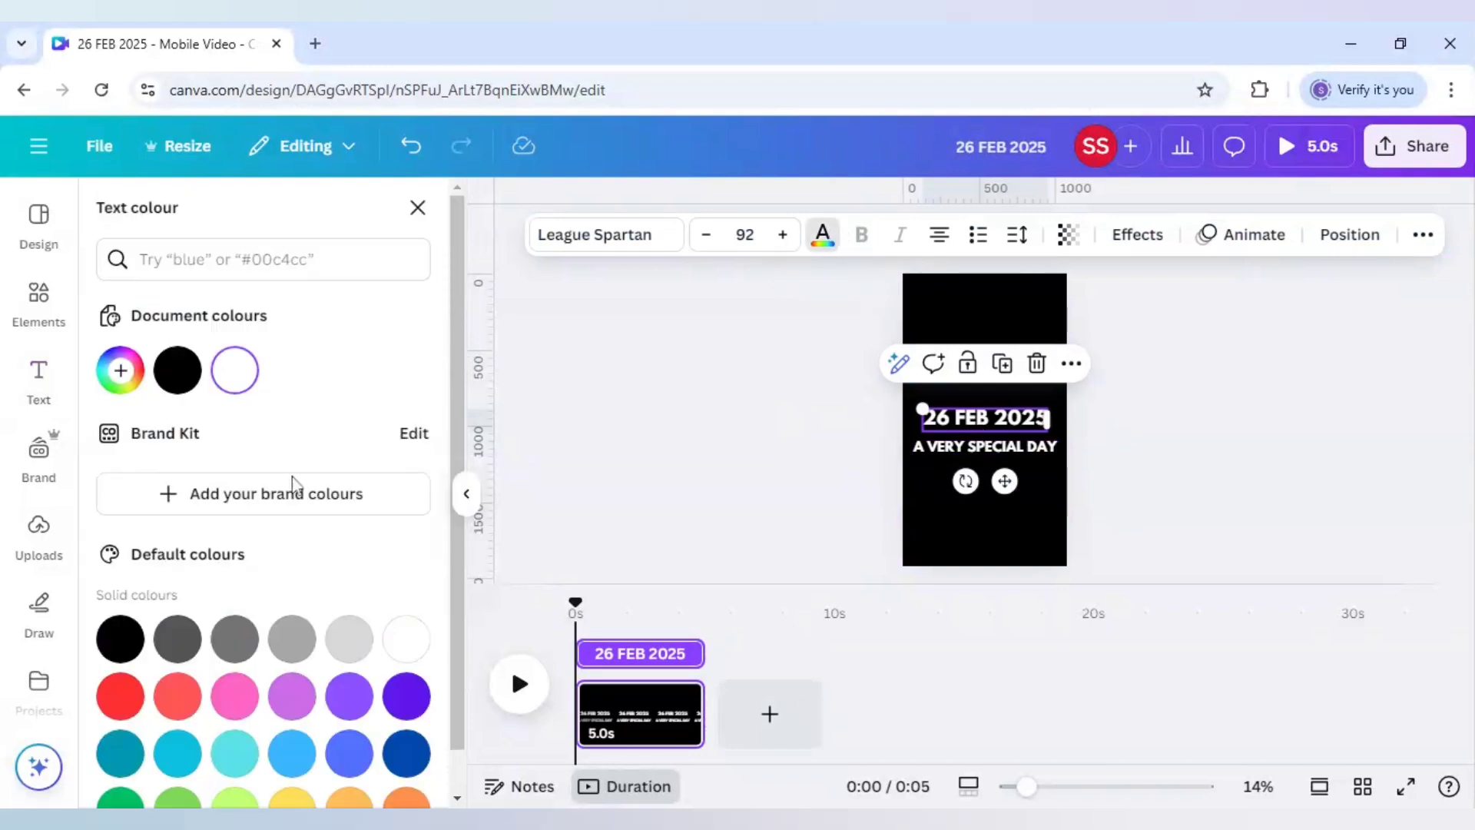
scroll(307, 516, "down", 2)
left_click(294, 771)
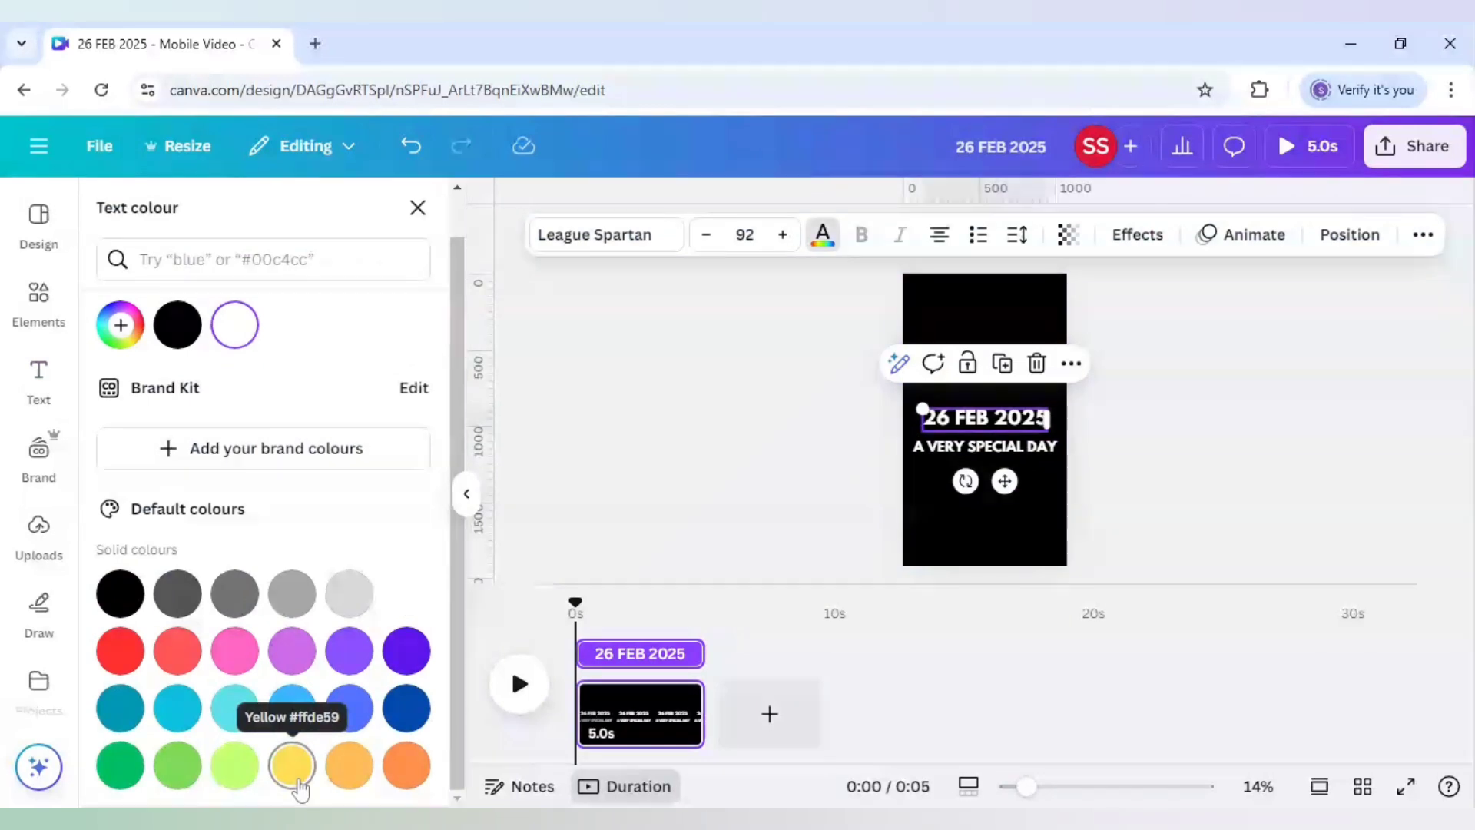
left_click(121, 325)
left_click_drag(308, 384, 396, 383)
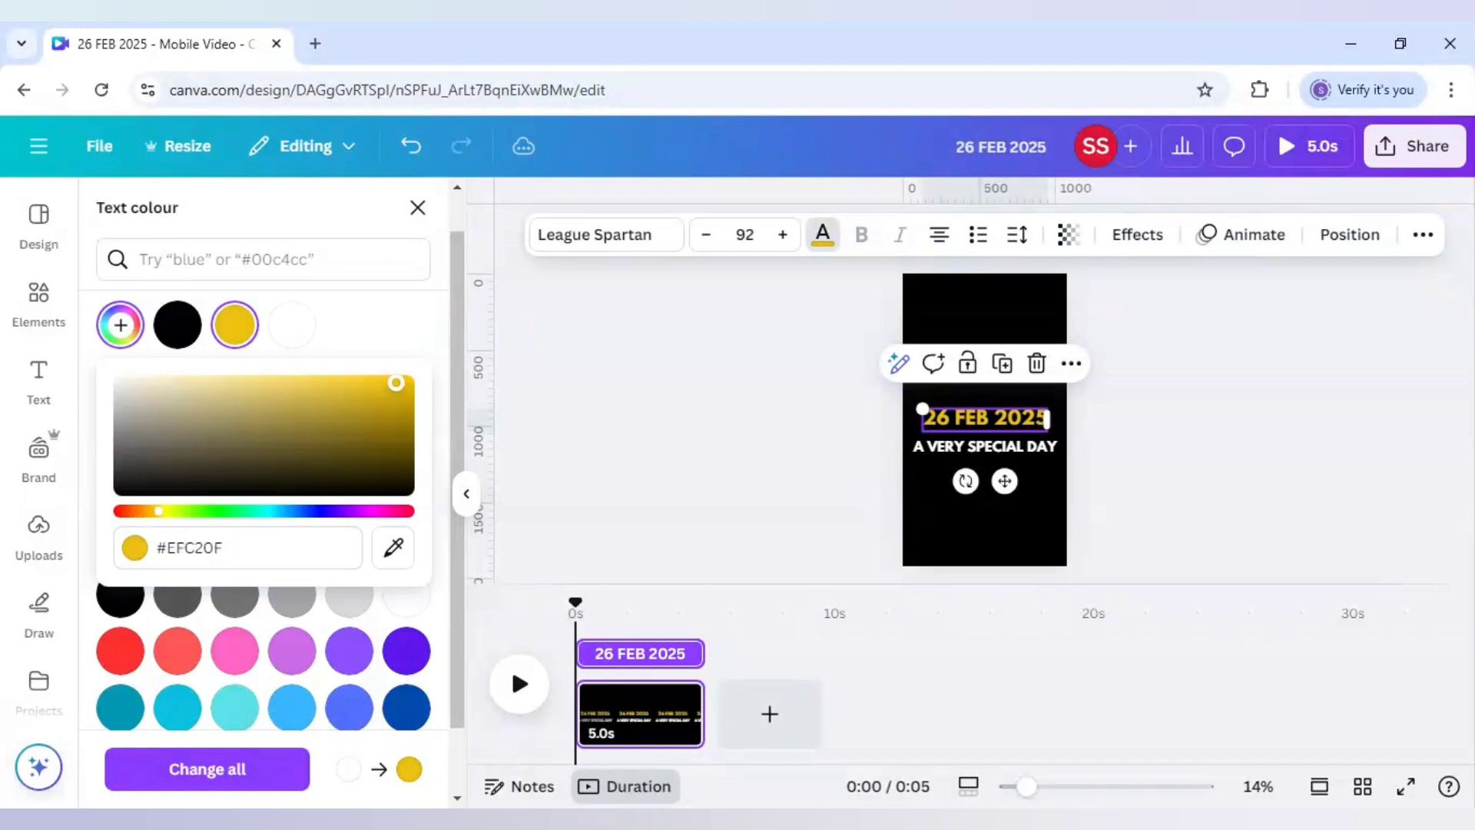
Colour the "A VERY SPECIAL DAY" line light blue and apply the Neon effect to it with intensity 100
left_click(990, 455)
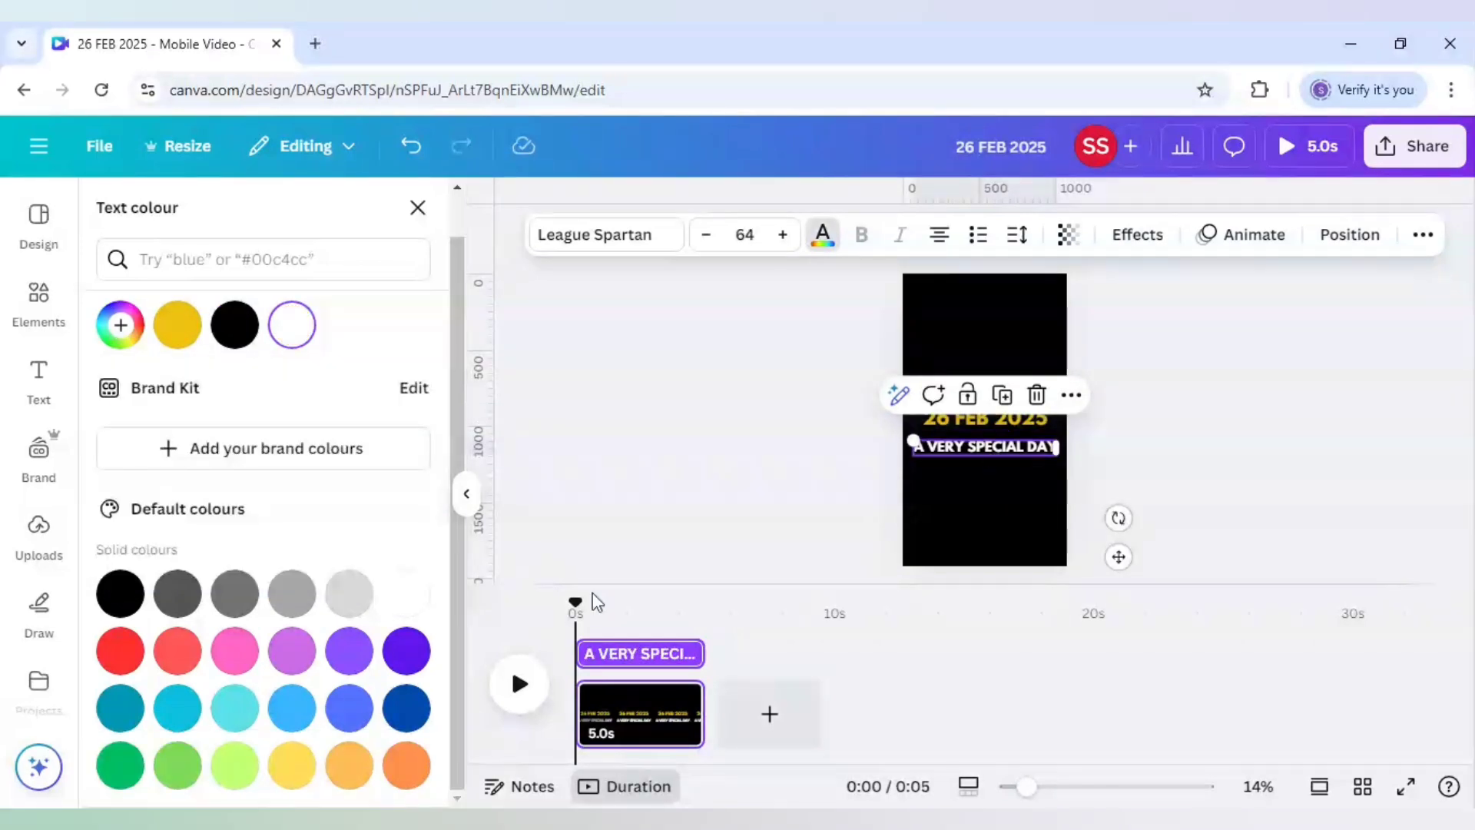
left_click(299, 721)
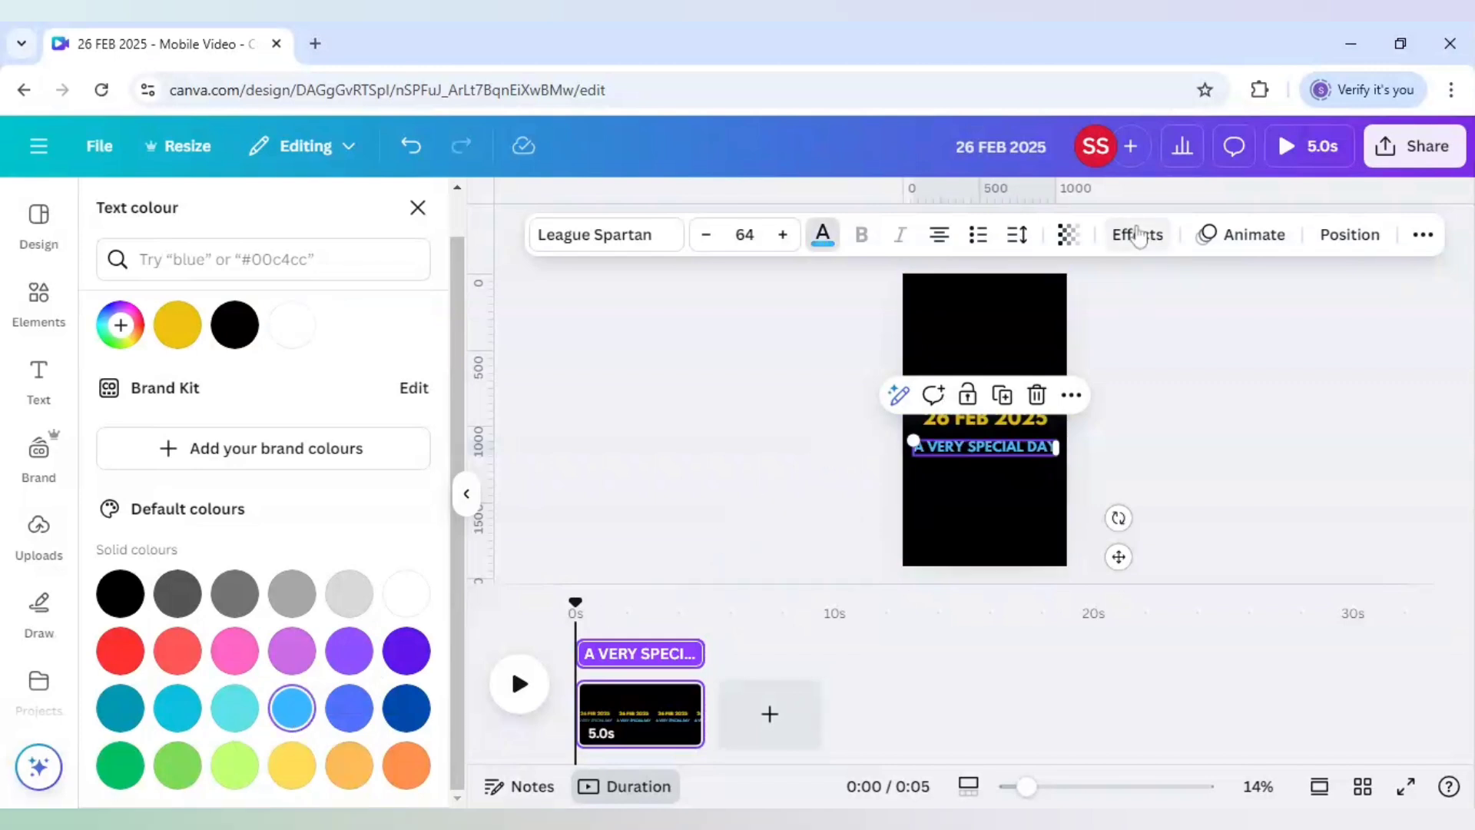
left_click(1123, 248)
left_click(377, 611)
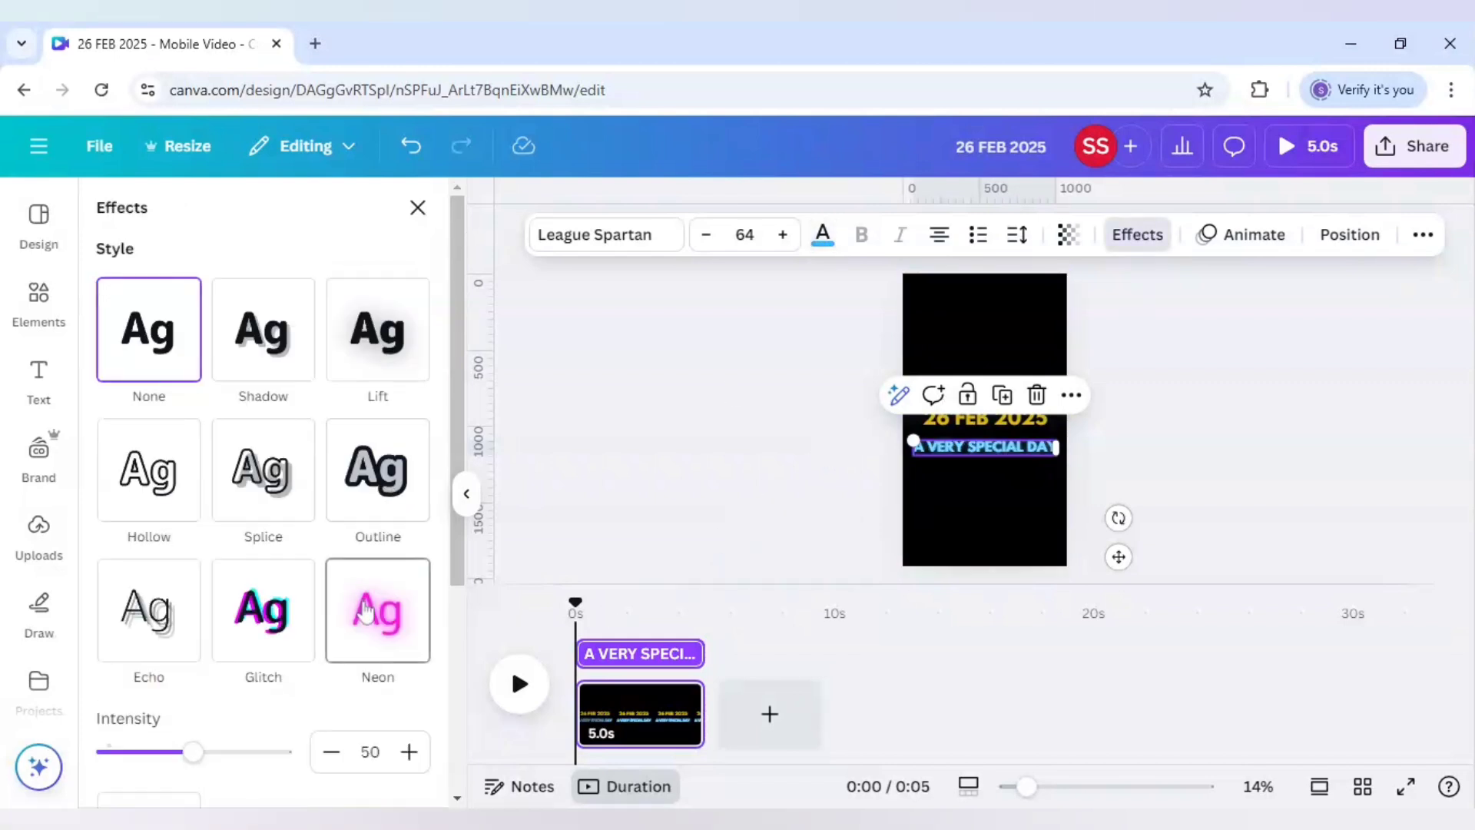
left_click_drag(219, 753, 316, 762)
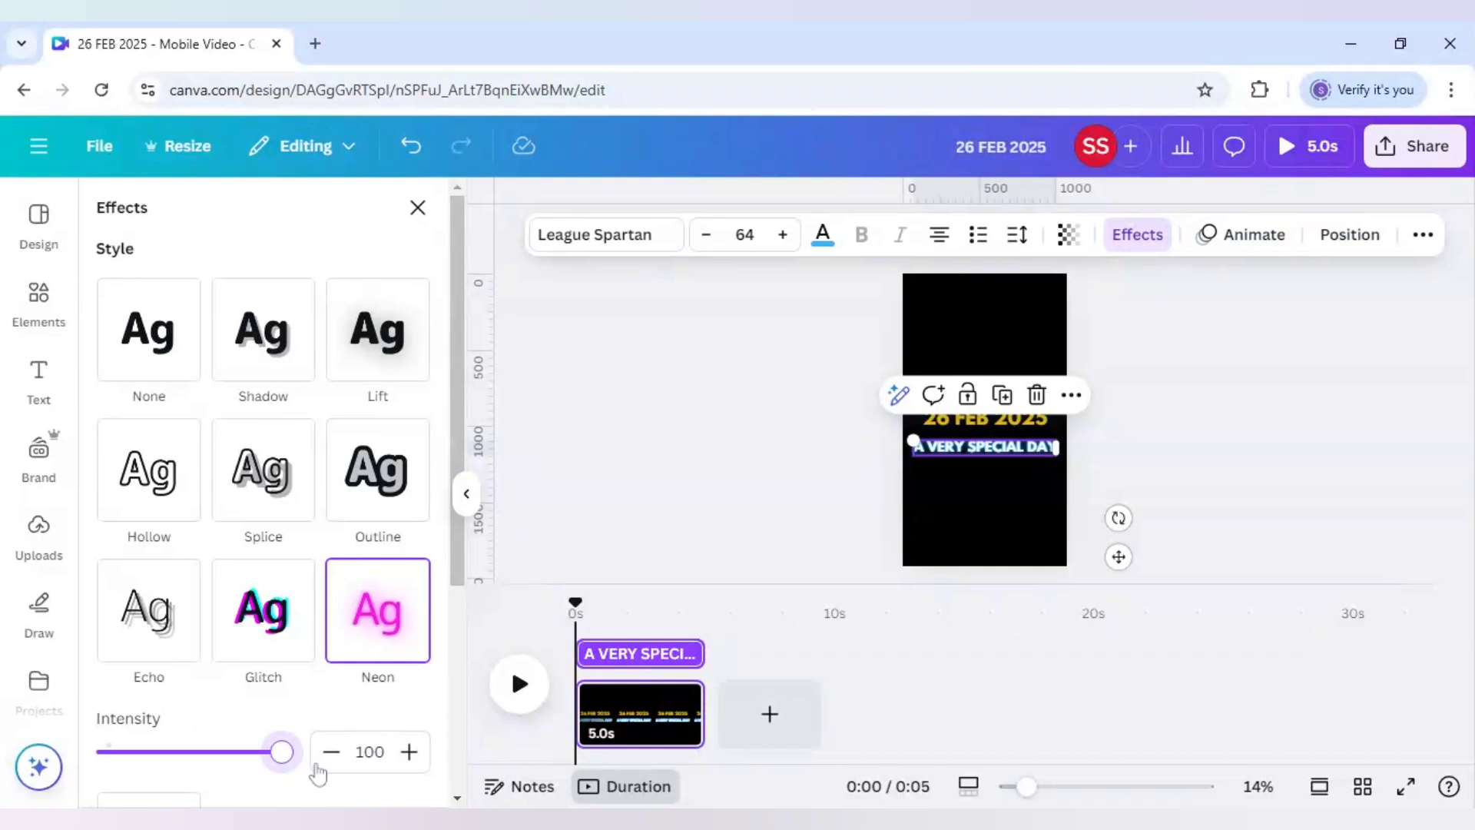
Apply the Neon effect with raised intensity to the "26 FEB 2025" heading and move the "A VERY SPECIAL DAY" line up close beneath it
left_click(999, 426)
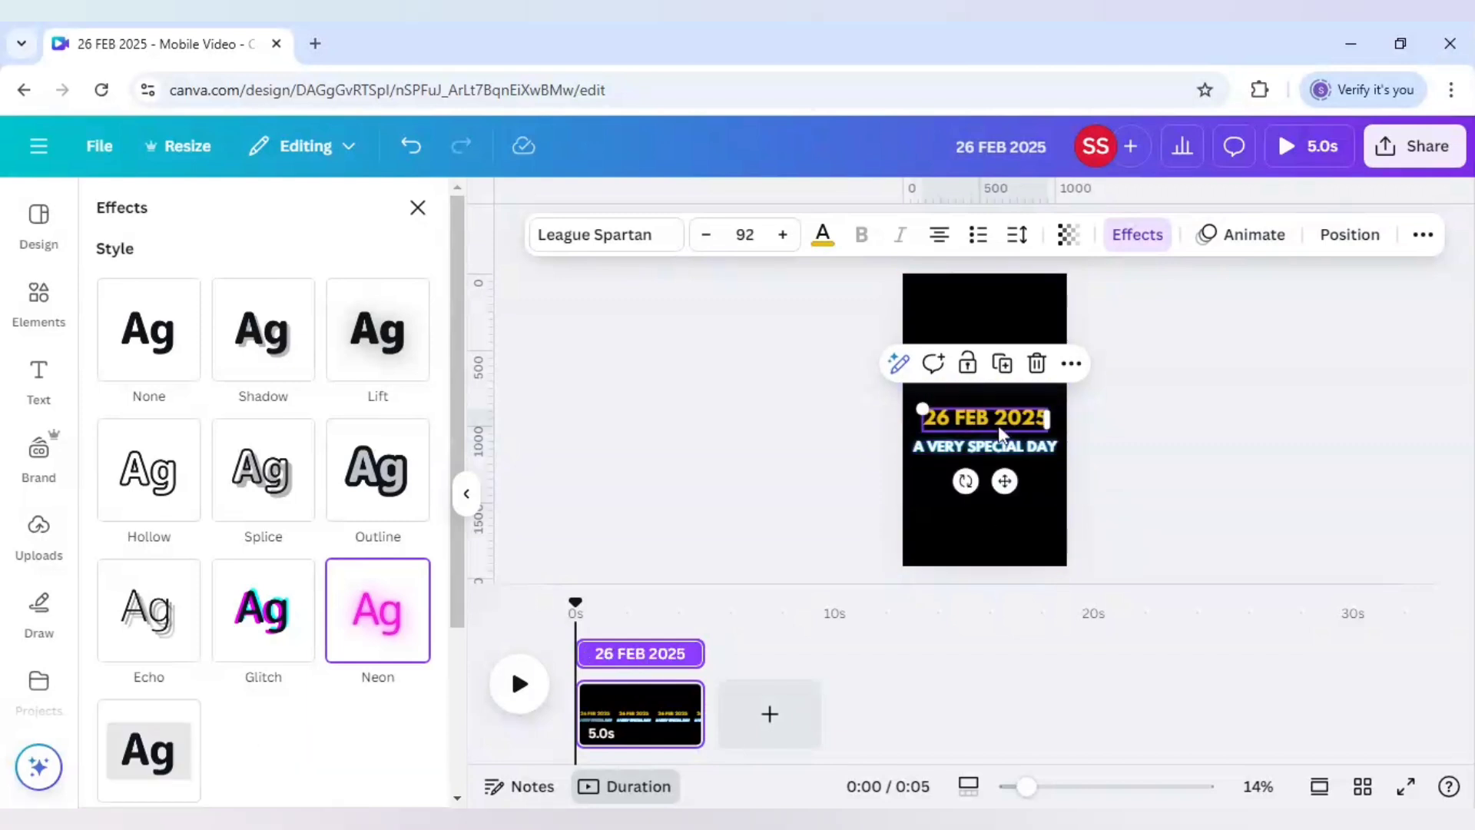
left_click(389, 669)
scroll(241, 711, "down", 2)
left_click_drag(196, 645, 316, 658)
left_click(741, 468)
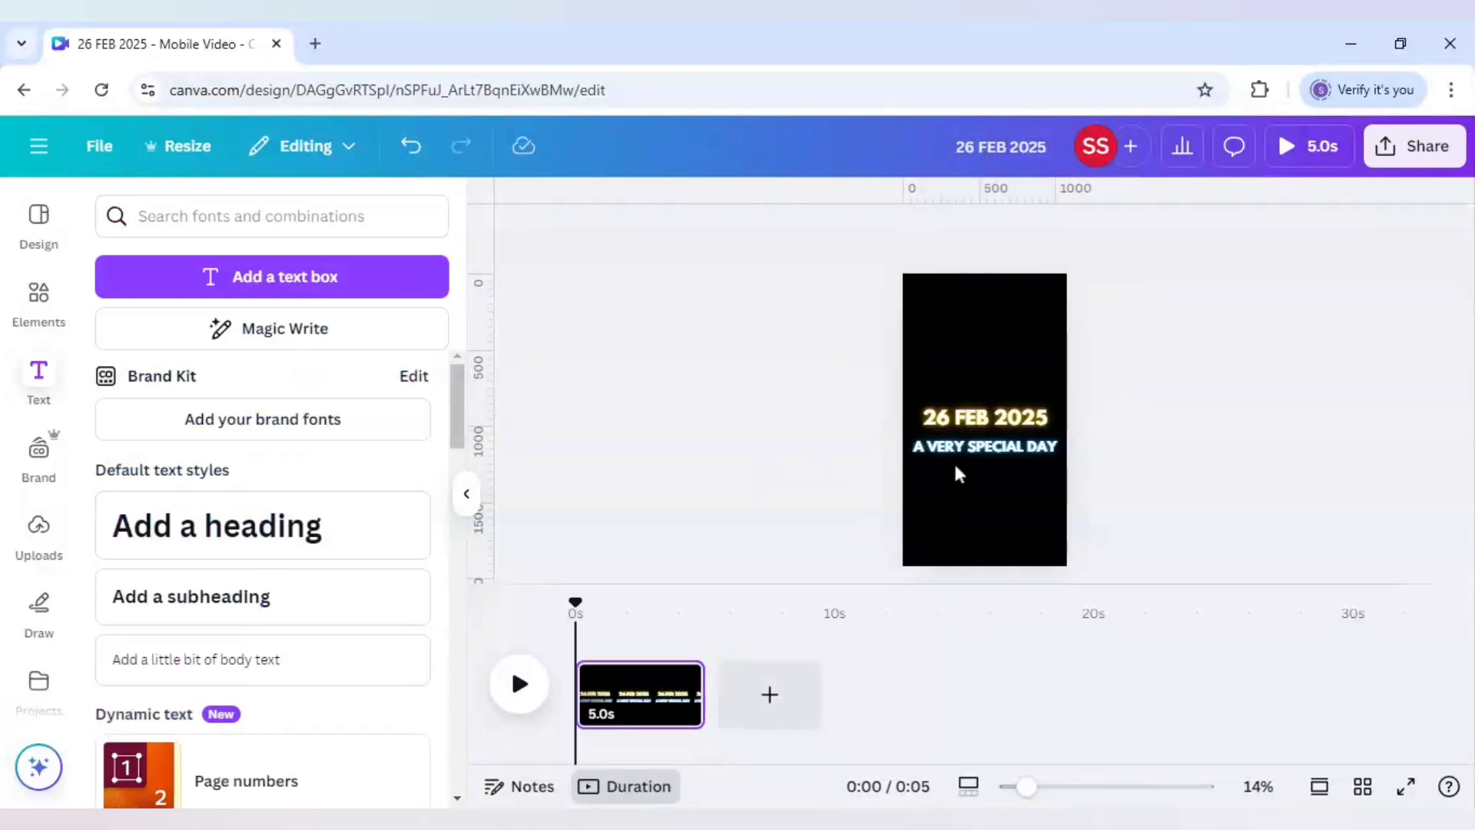
left_click_drag(981, 450, 1006, 440)
left_click(1215, 481)
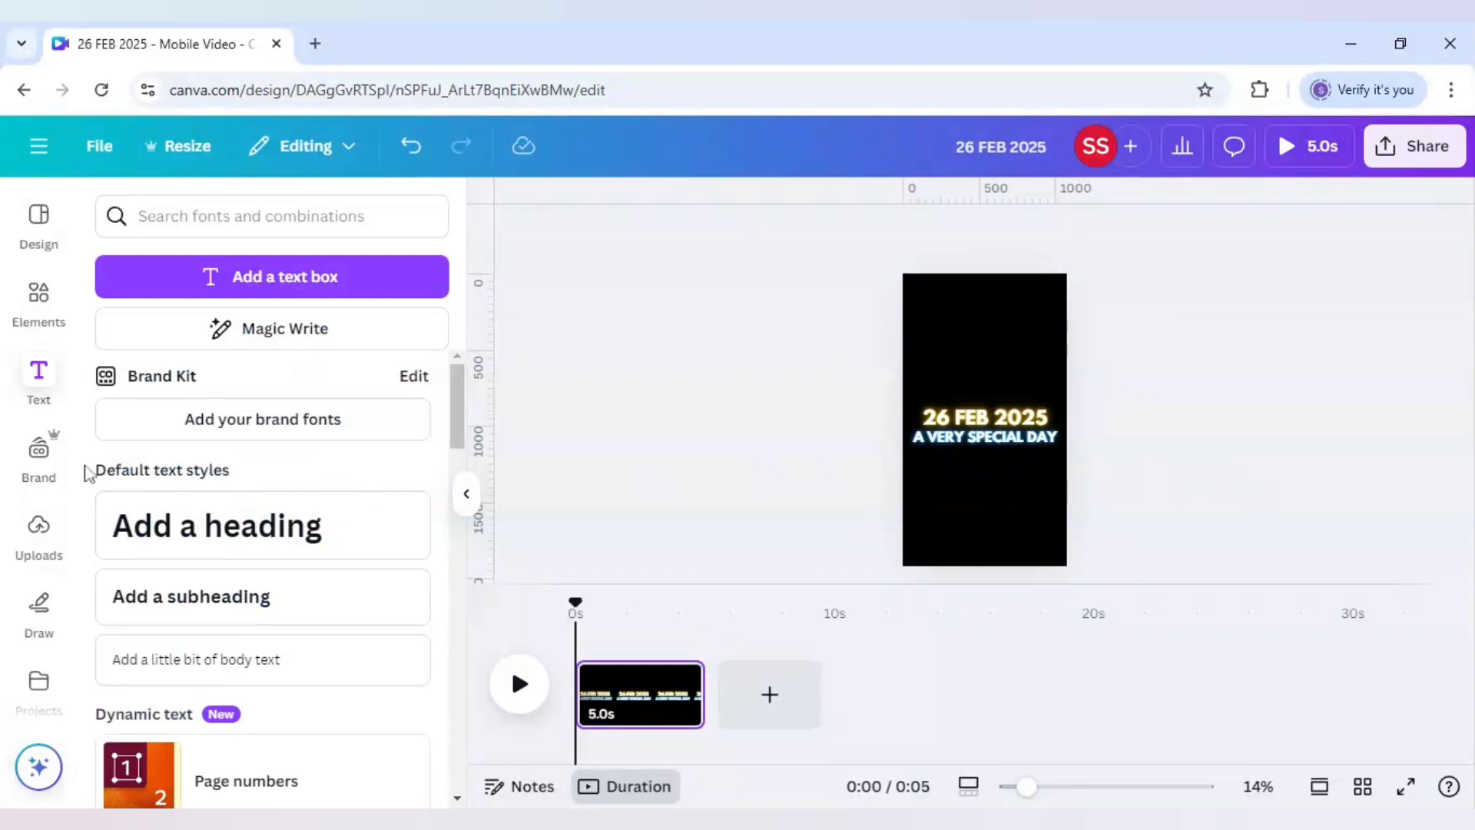
Search the elements for "trishul" and add the upright golden trishul graphic with the drum and red ribbon to the page
left_click(39, 295)
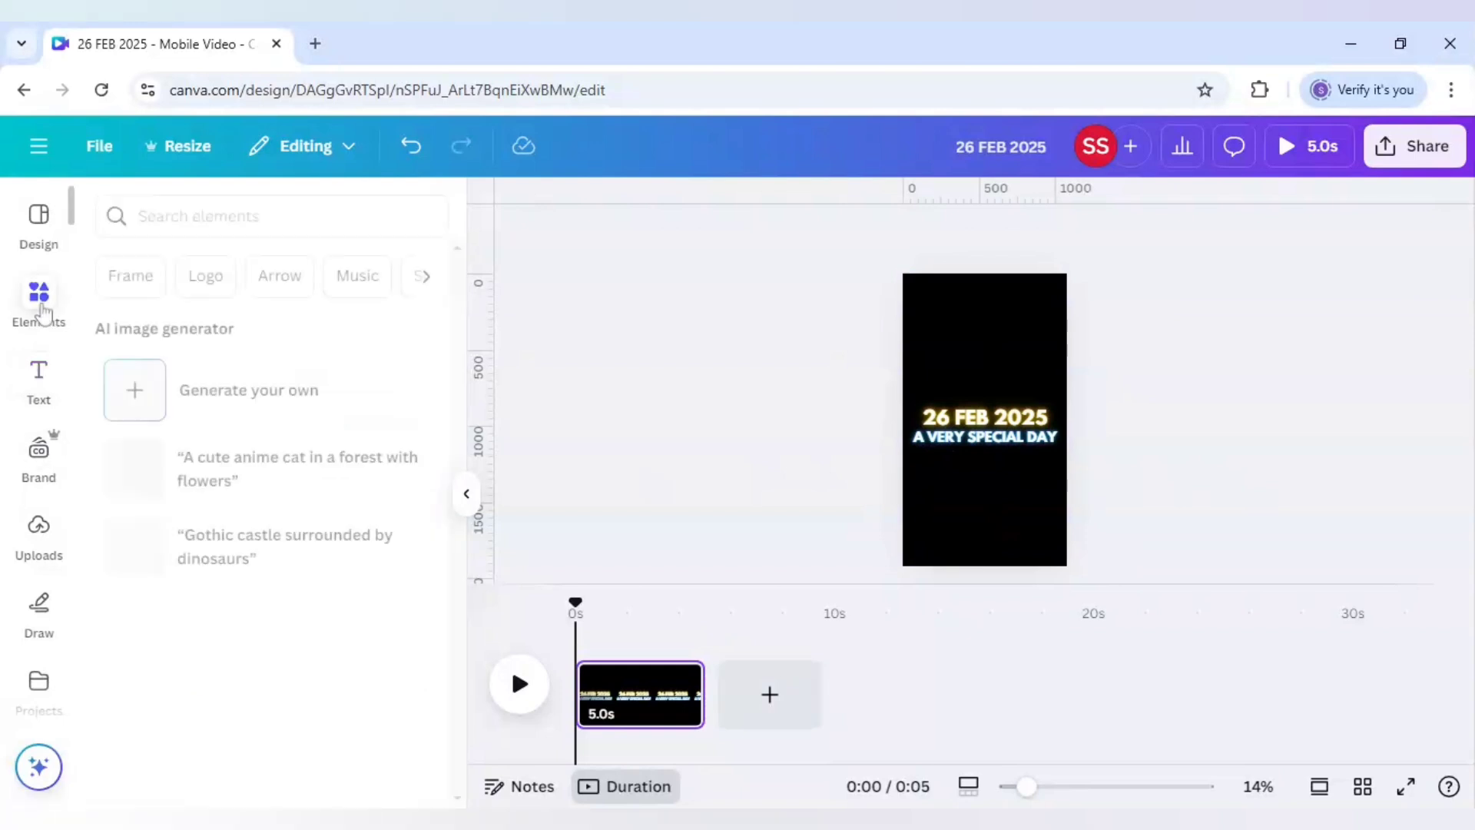
left_click(213, 229)
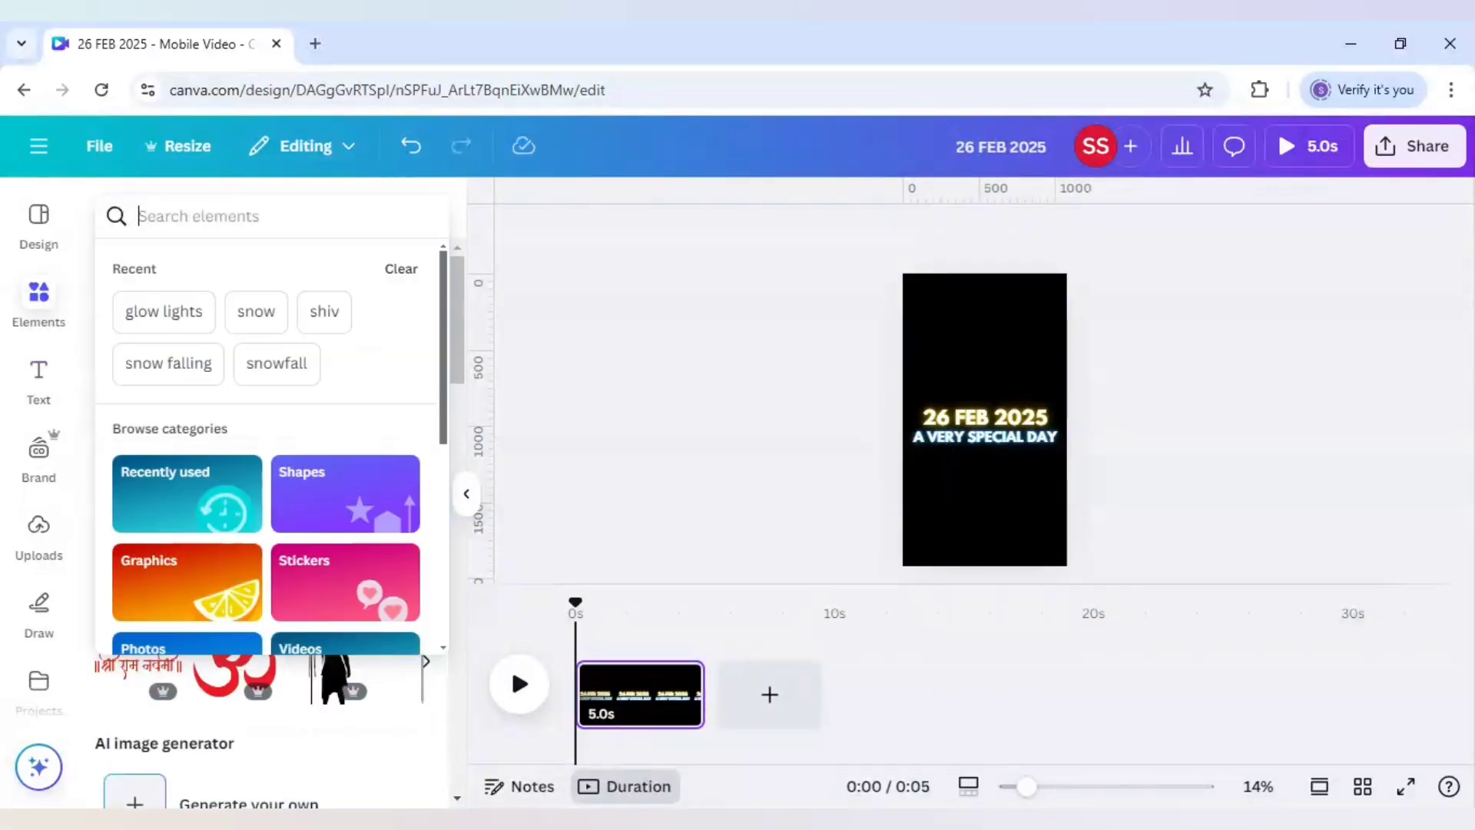
type("trishul")
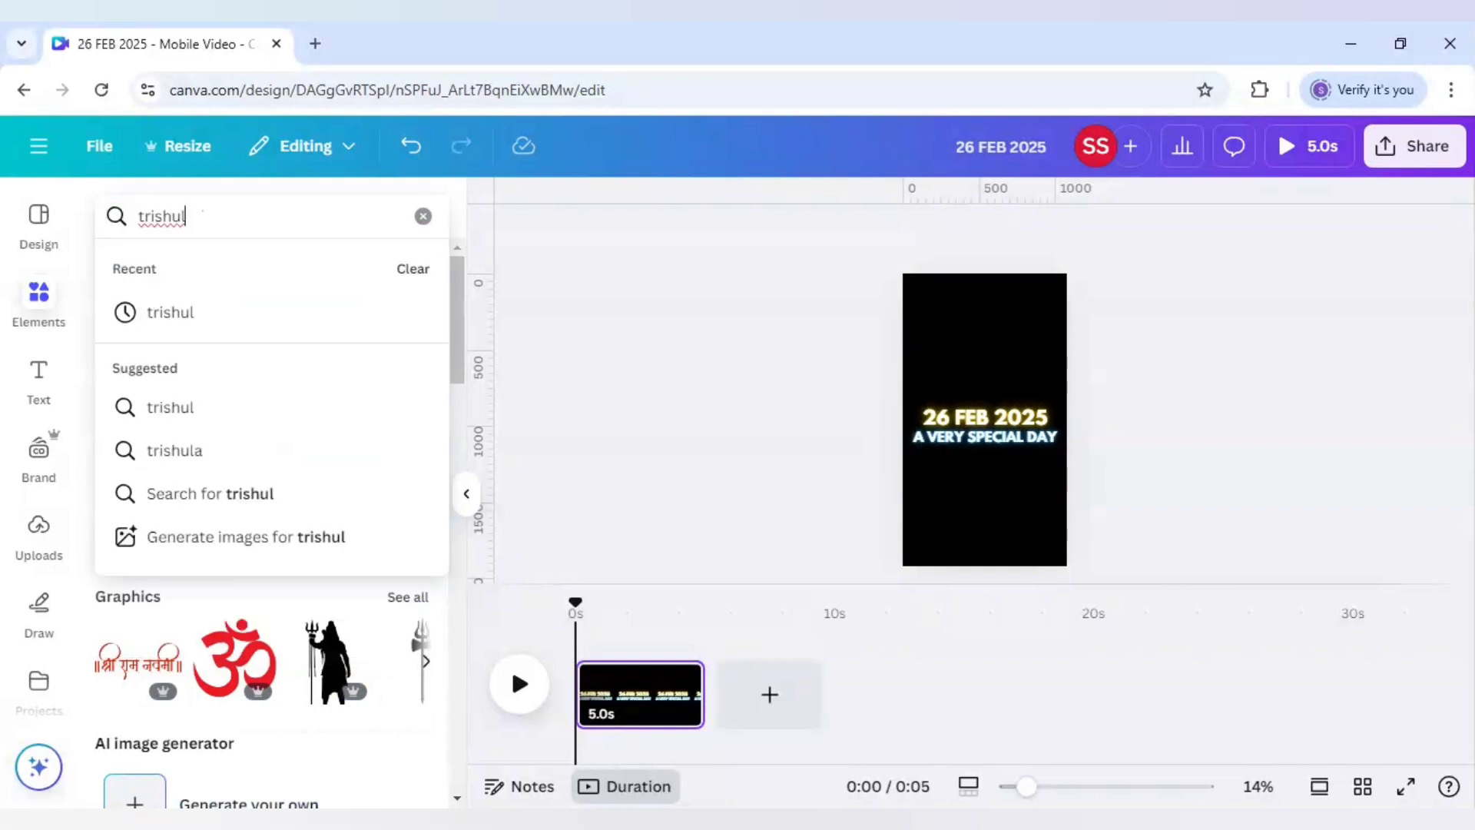
key("Return")
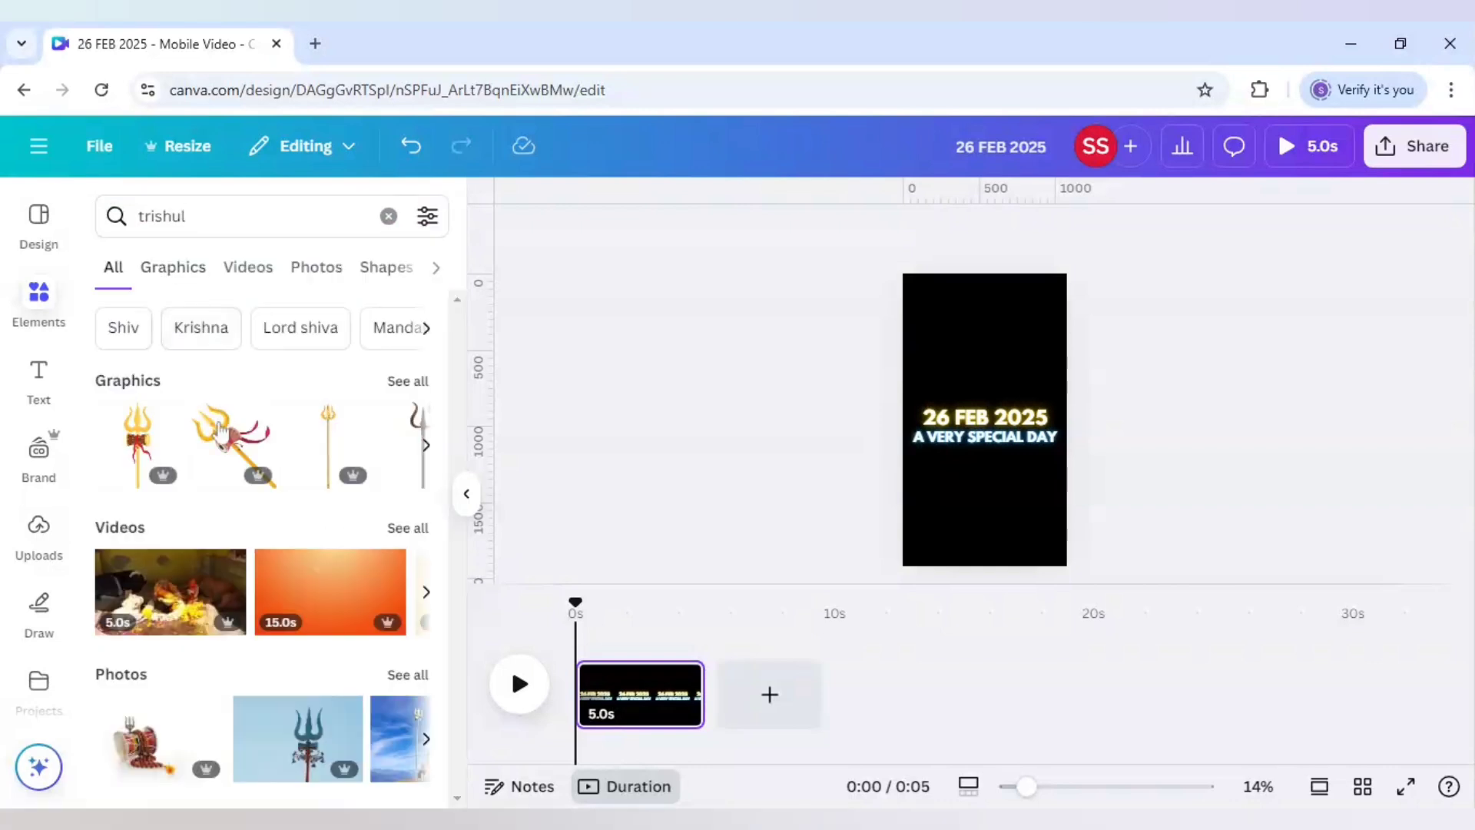
left_click(147, 443)
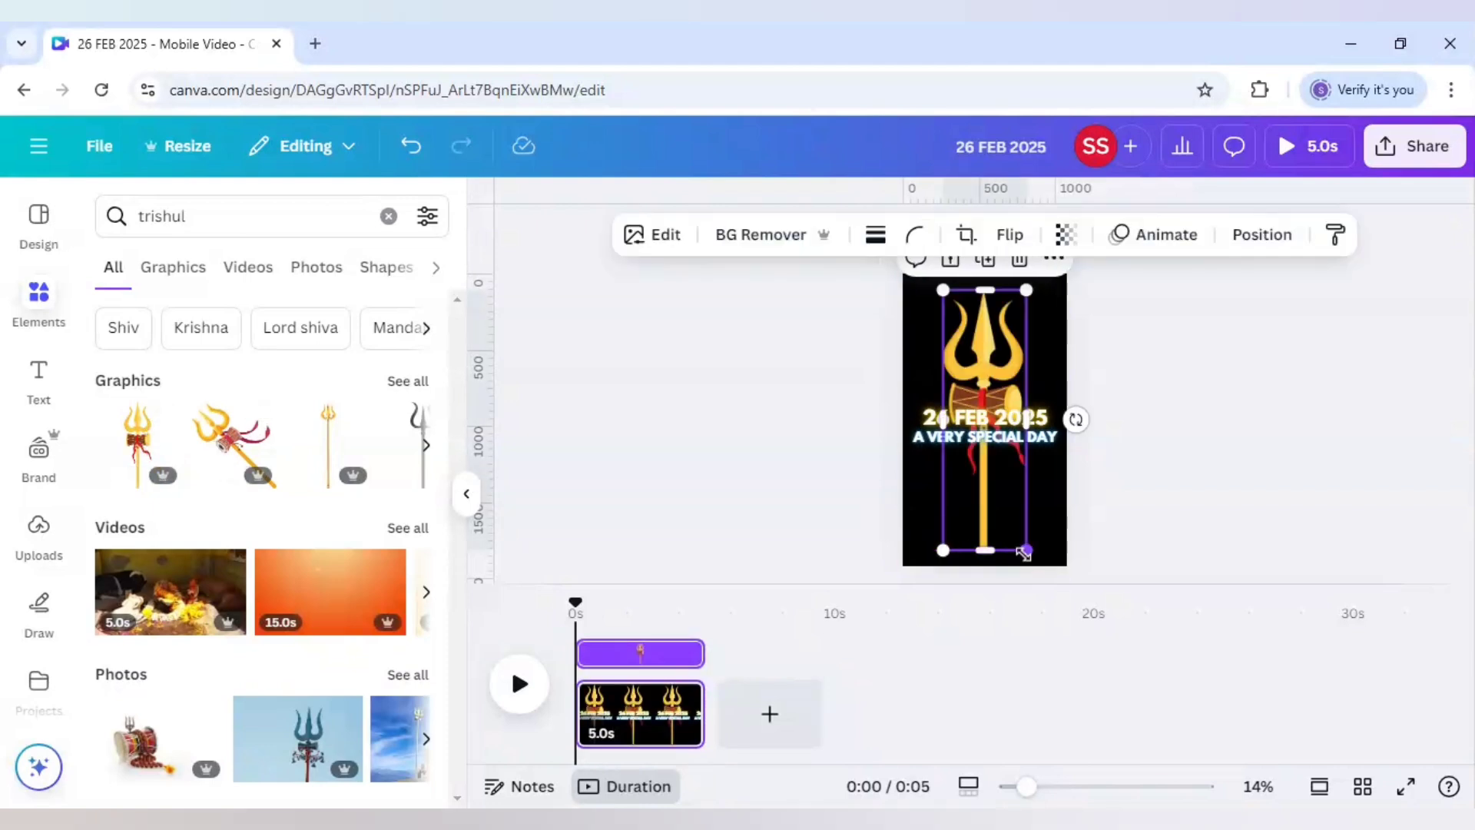
Shrink the trishul graphic to less than half its size and centre it horizontally just above the "26 FEB 2025" heading
left_click_drag(1024, 552, 979, 407)
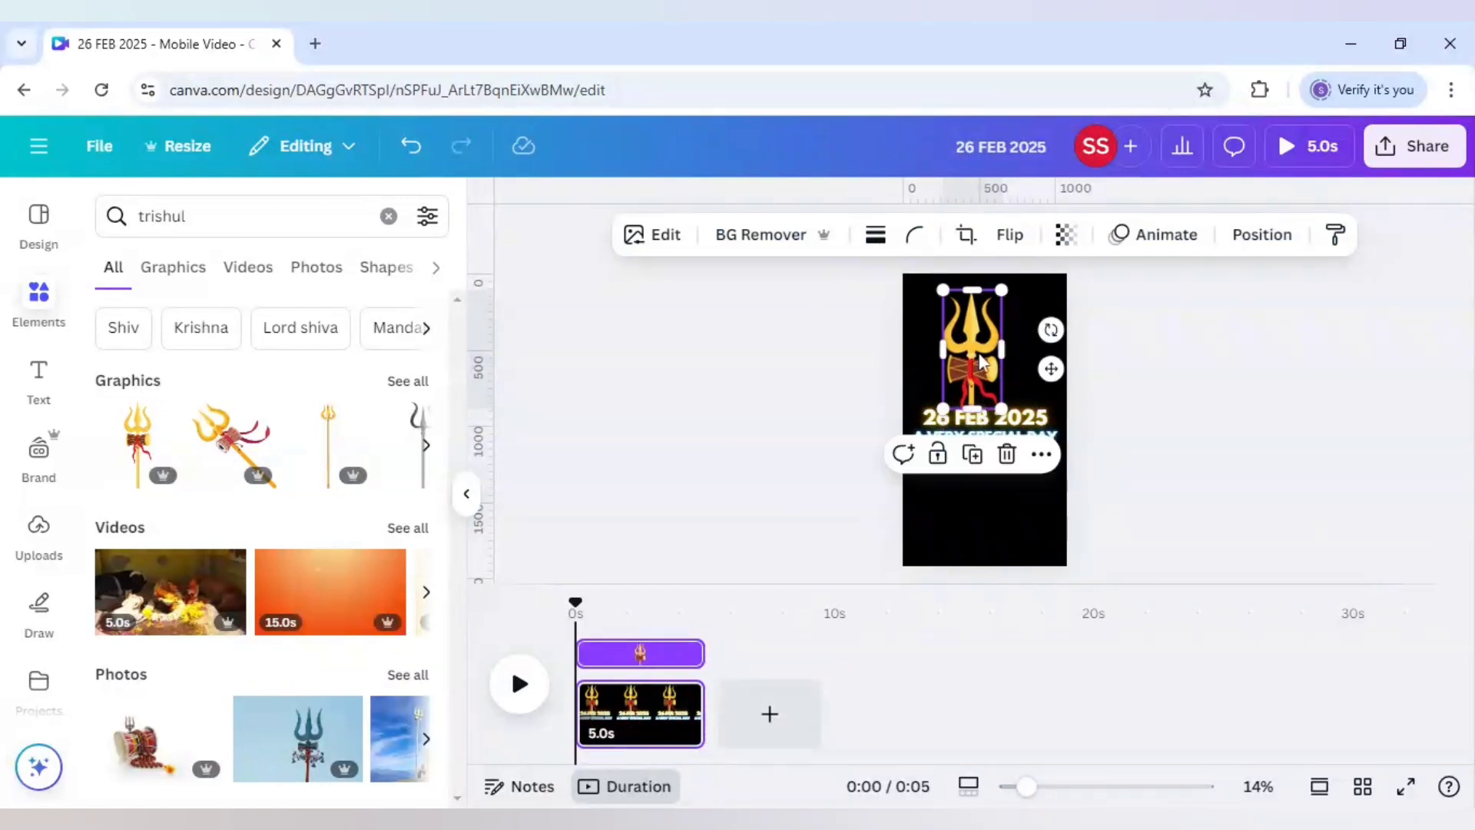
left_click_drag(971, 352, 985, 355)
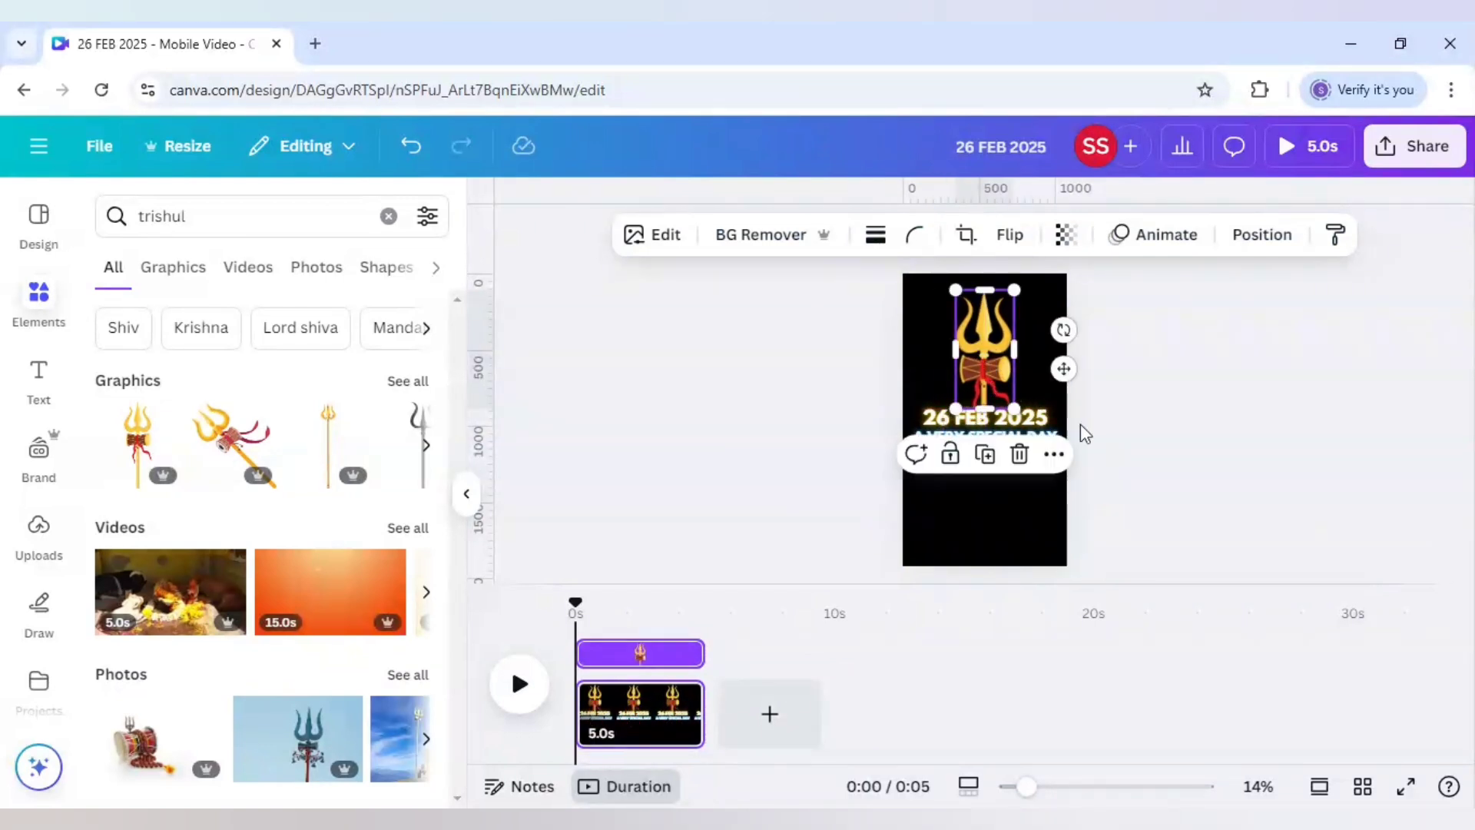
left_click(1162, 478)
Move the trishul and both text lines down together to the vertical middle of the page
left_click(972, 377)
key("ctrl+a")
left_click_drag(1001, 411, 1003, 450)
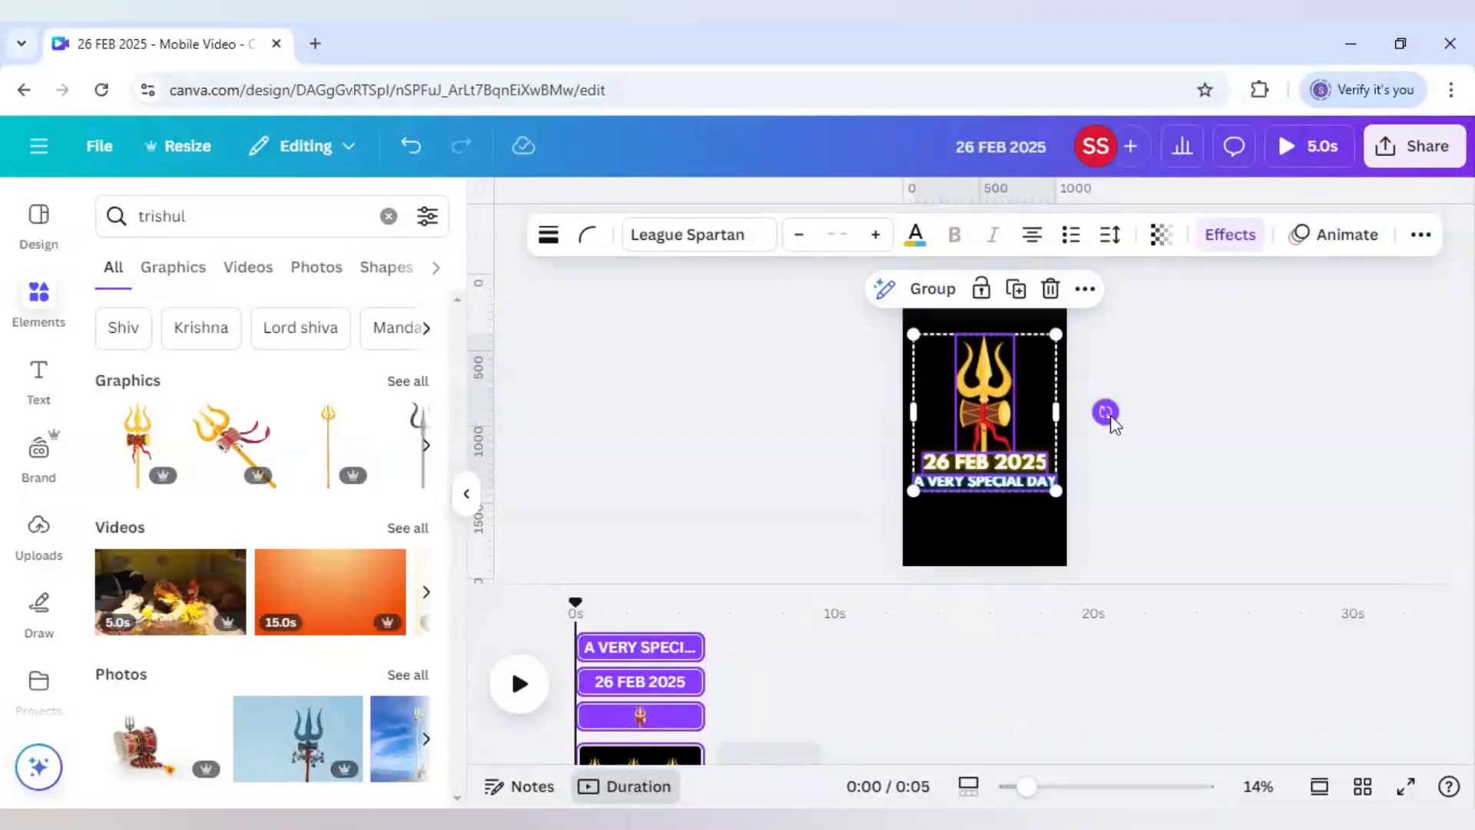
left_click(1148, 465)
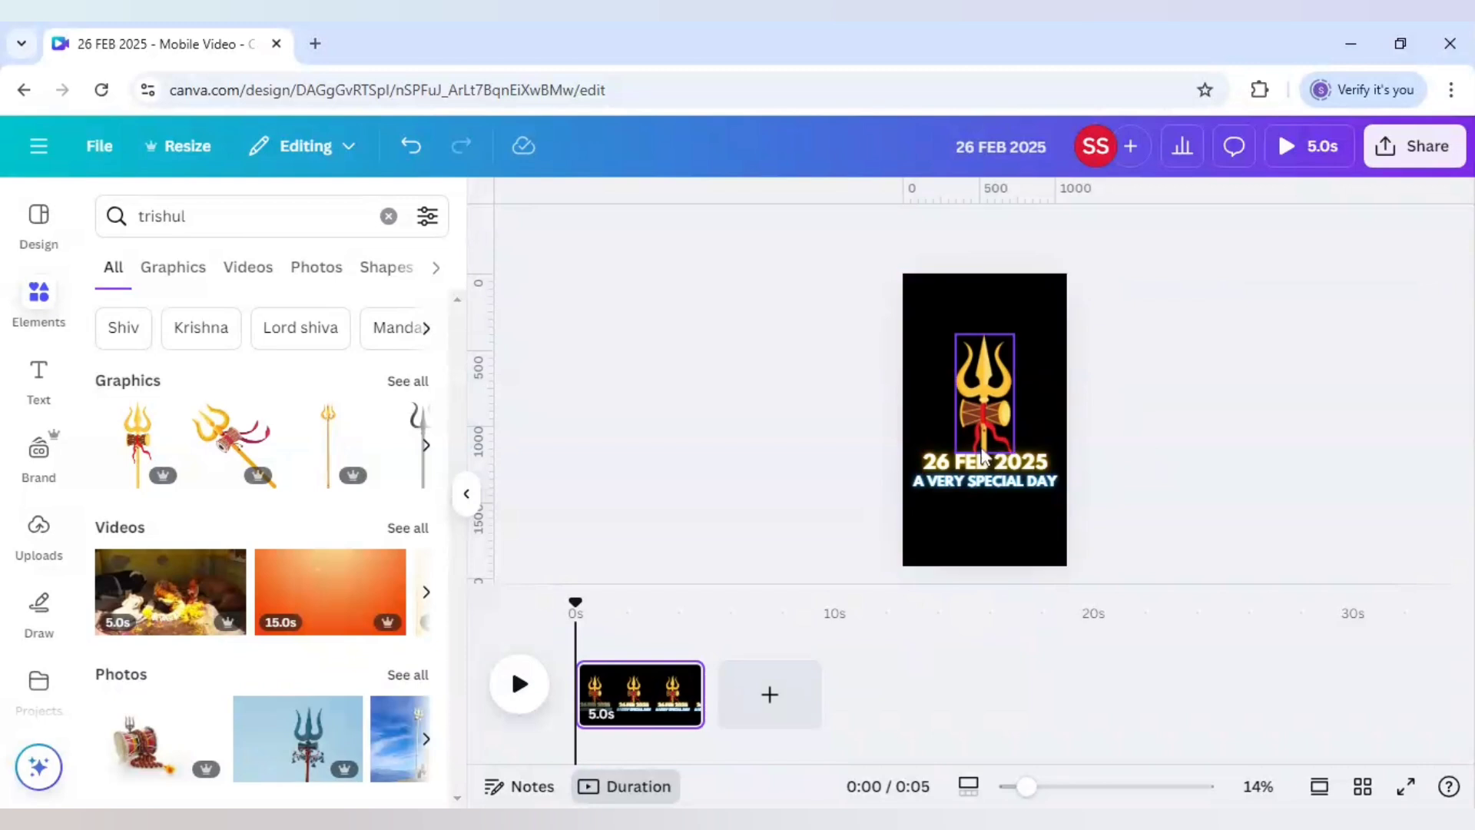
Apply the Blur animation on enter to the trishul and both text lines together, and lower its speed
left_click(978, 469)
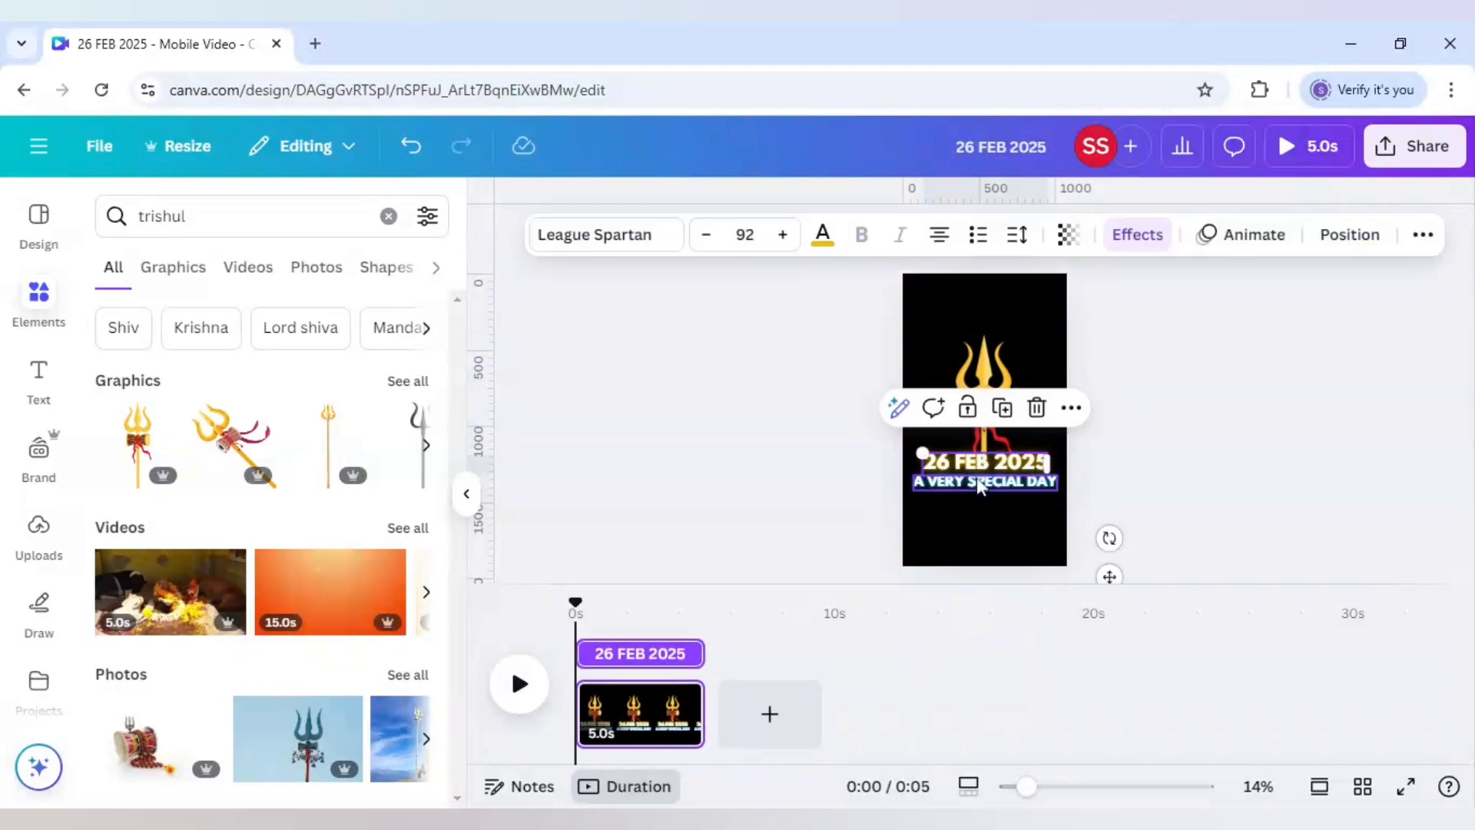
key("ctrl+a")
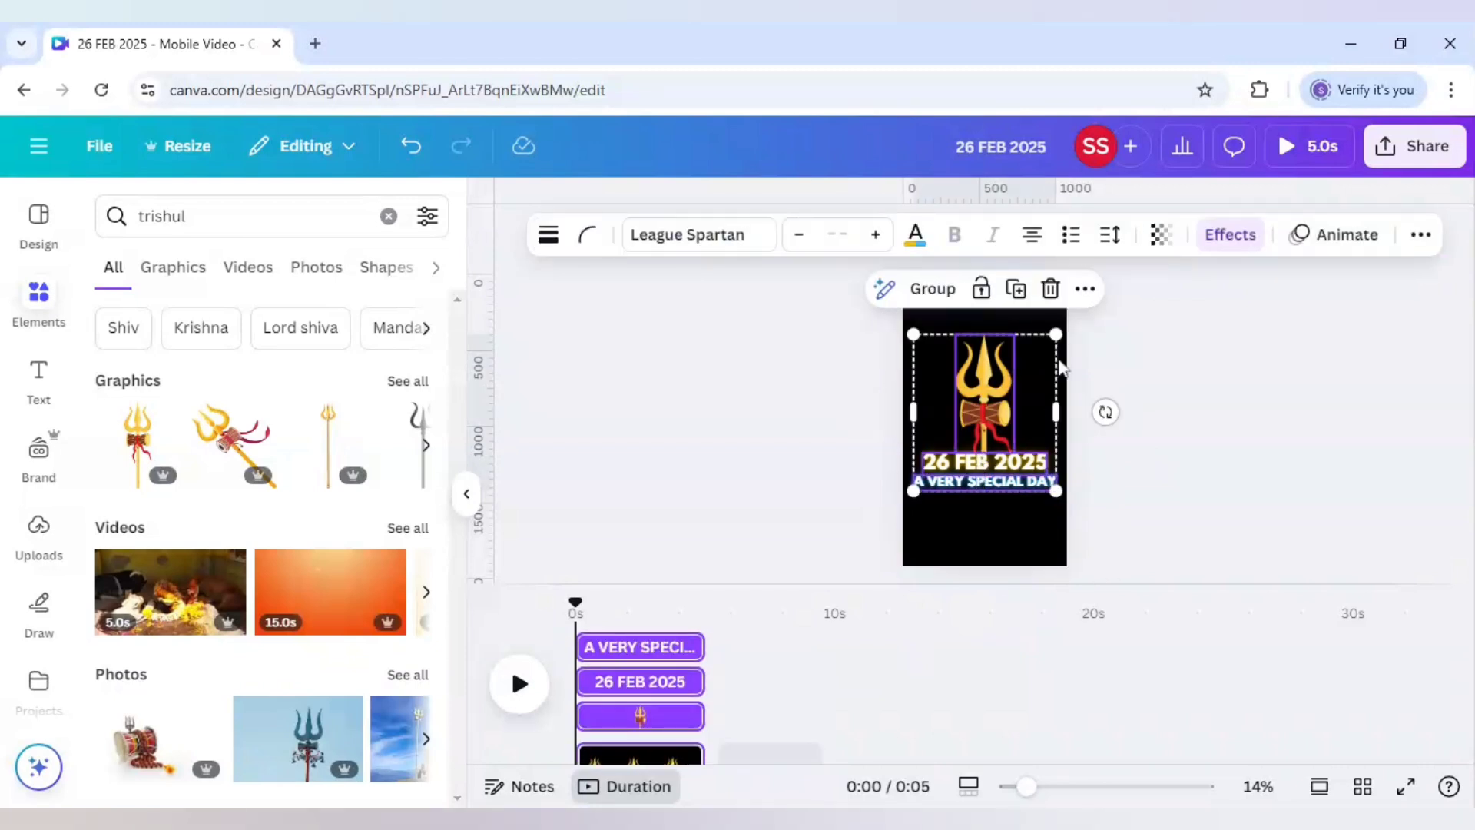
left_click(1302, 243)
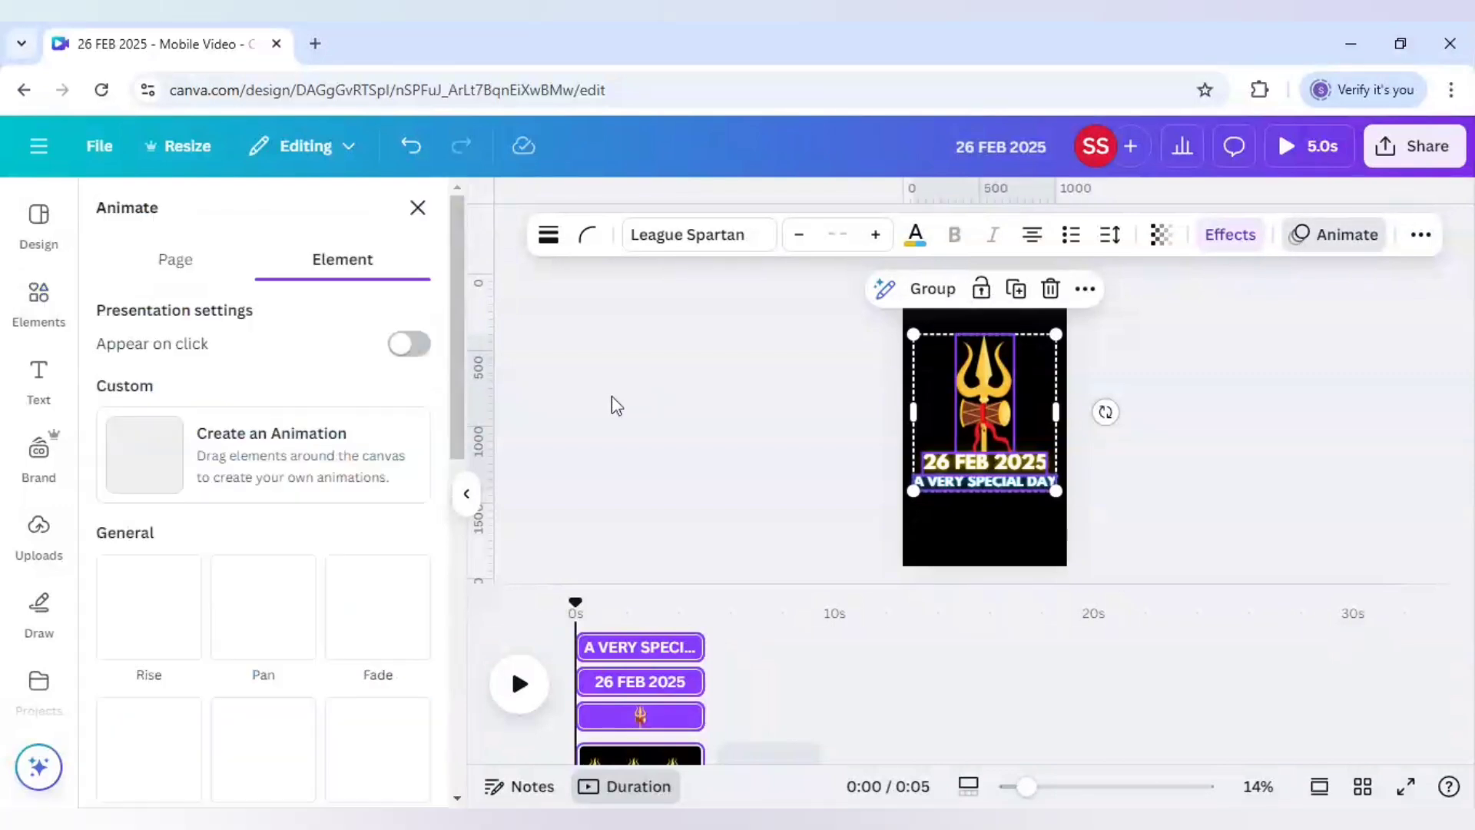
scroll(357, 468, "down", 2)
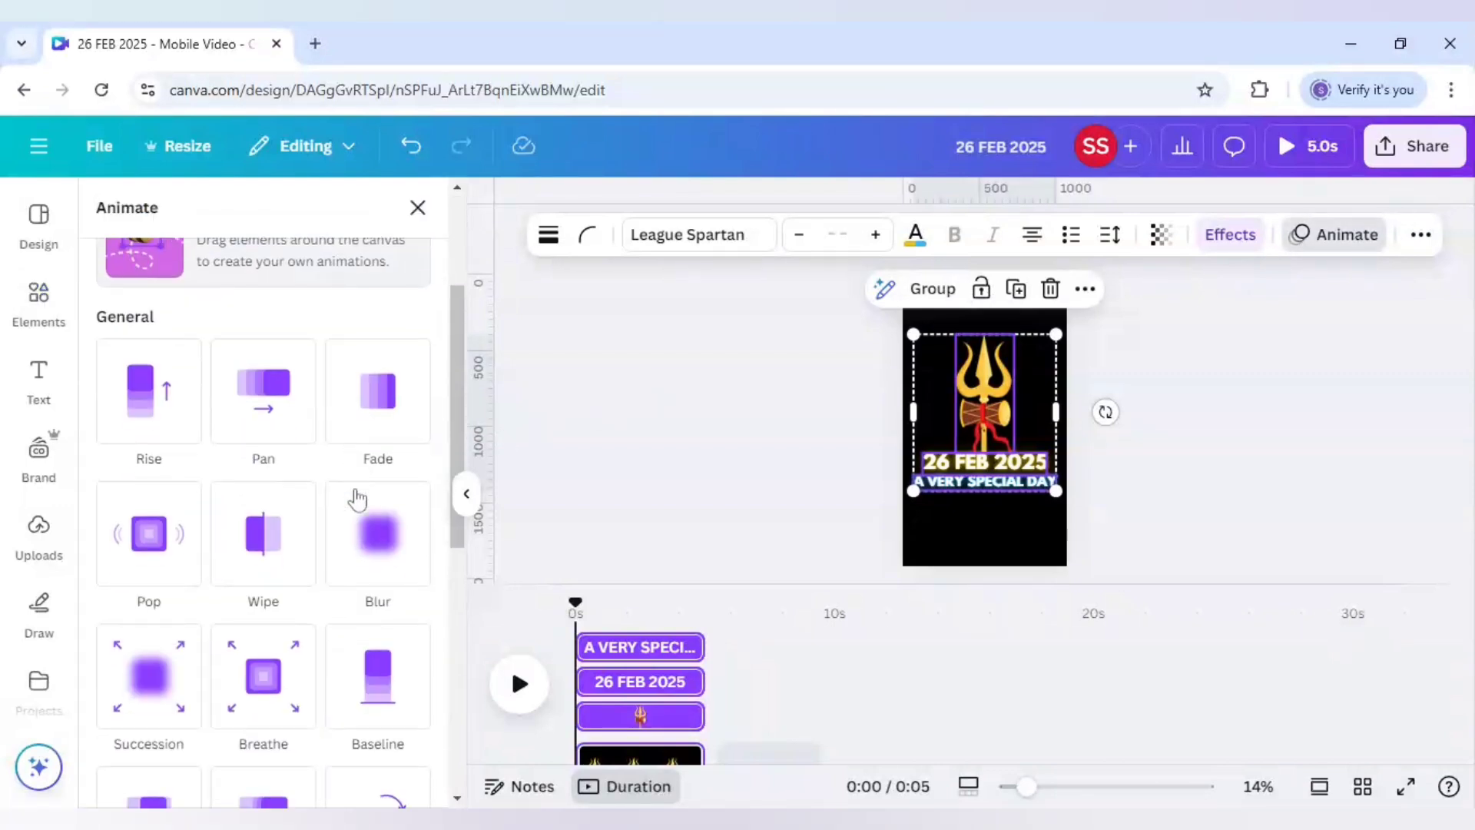
left_click(381, 538)
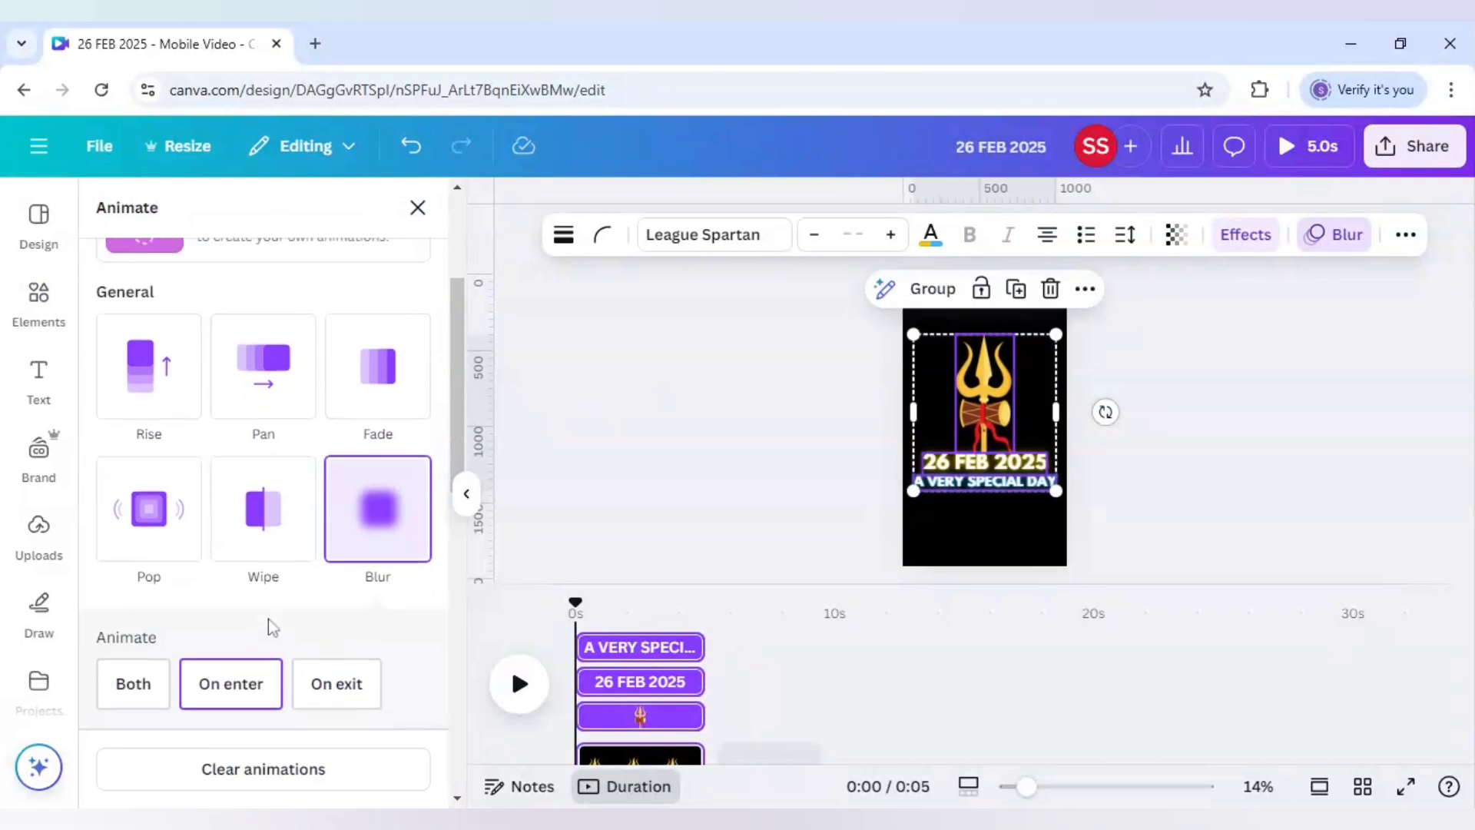
left_click_drag(250, 676, 129, 679)
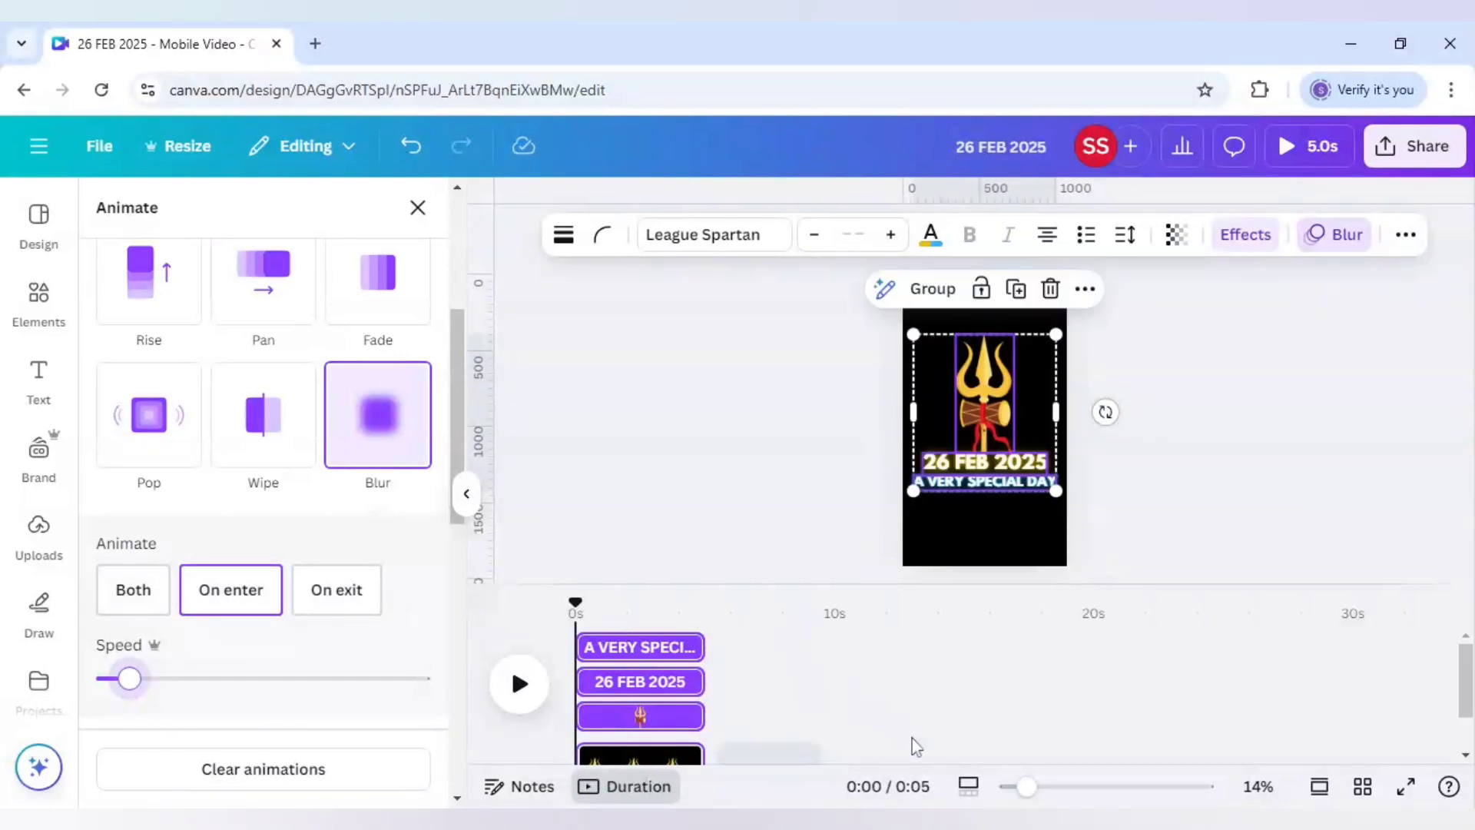
left_click(780, 477)
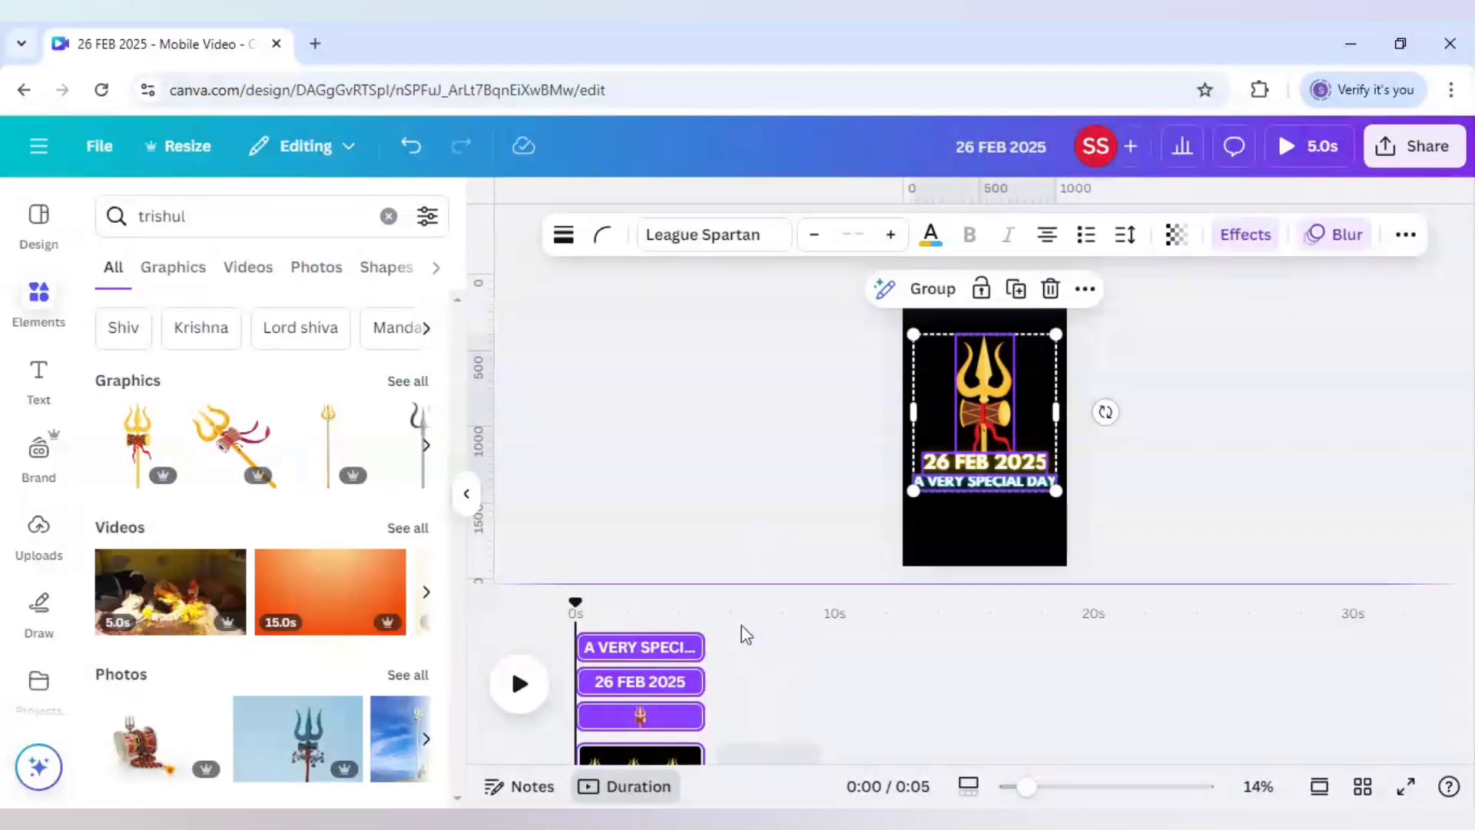
Add a second page to the video and search the video elements for "glow lights"
scroll(741, 715, "down", 1)
left_click(755, 729)
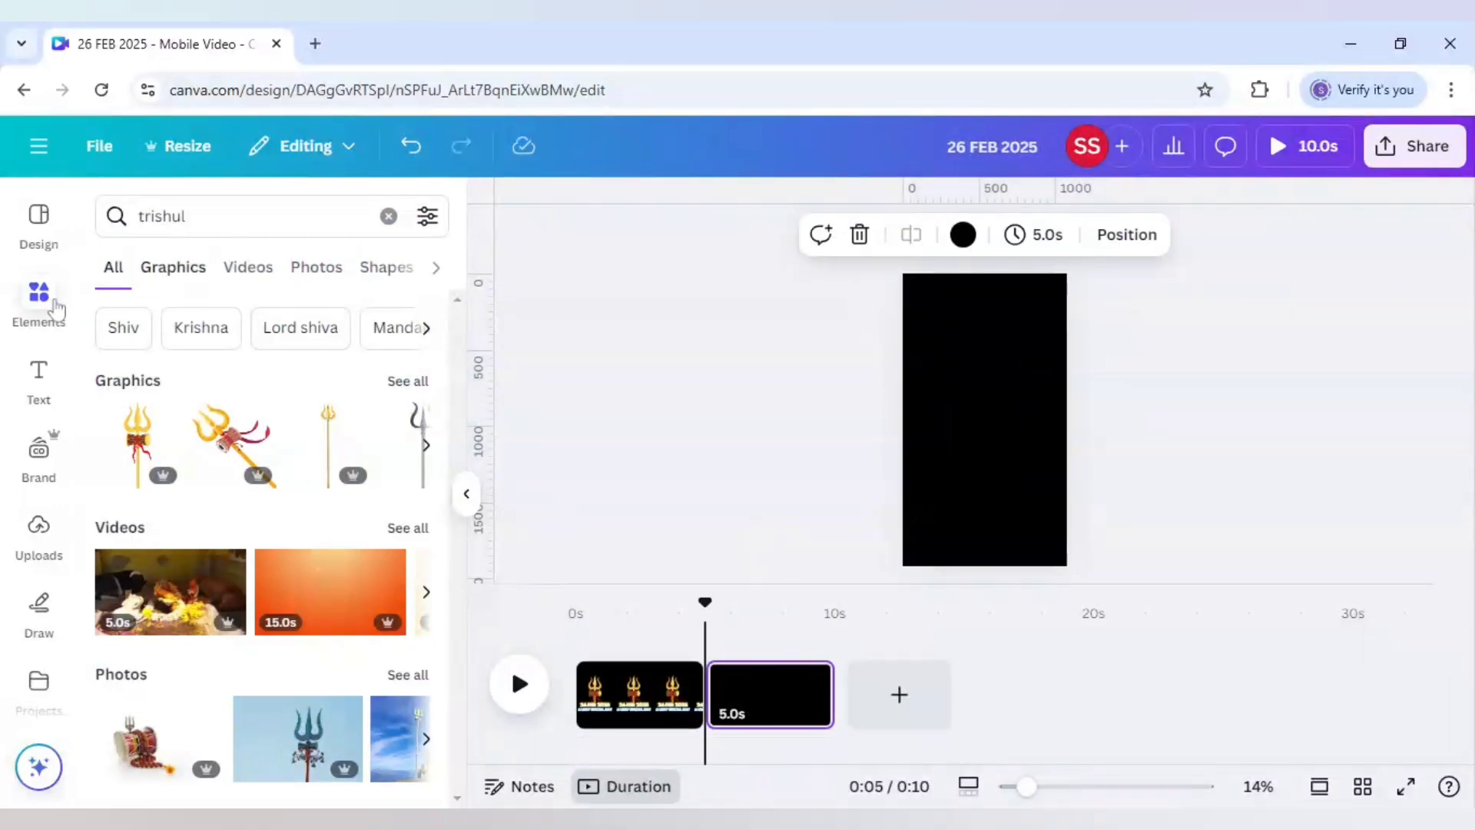
left_click_drag(186, 216, 154, 216)
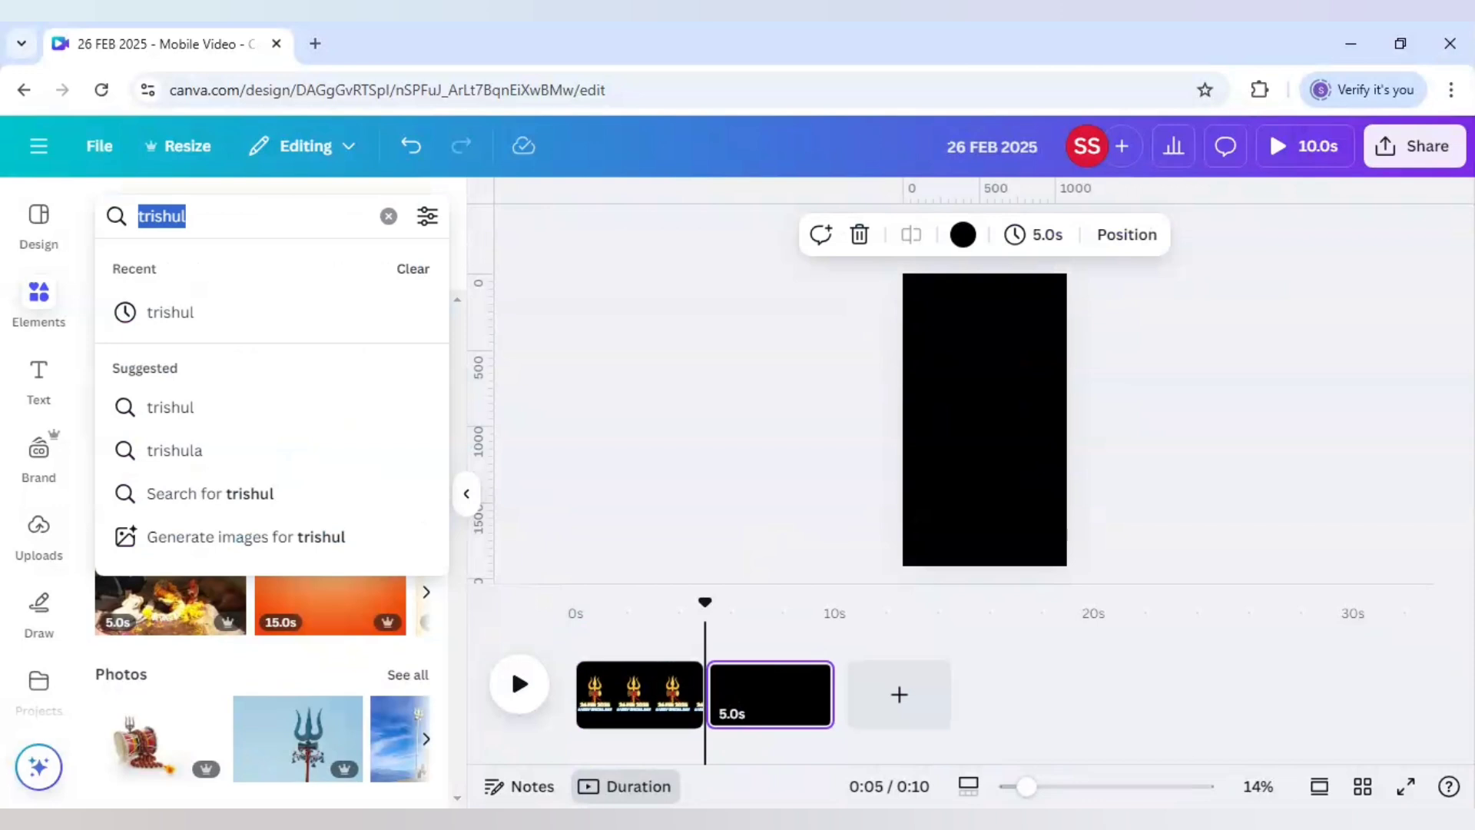
type("glow l")
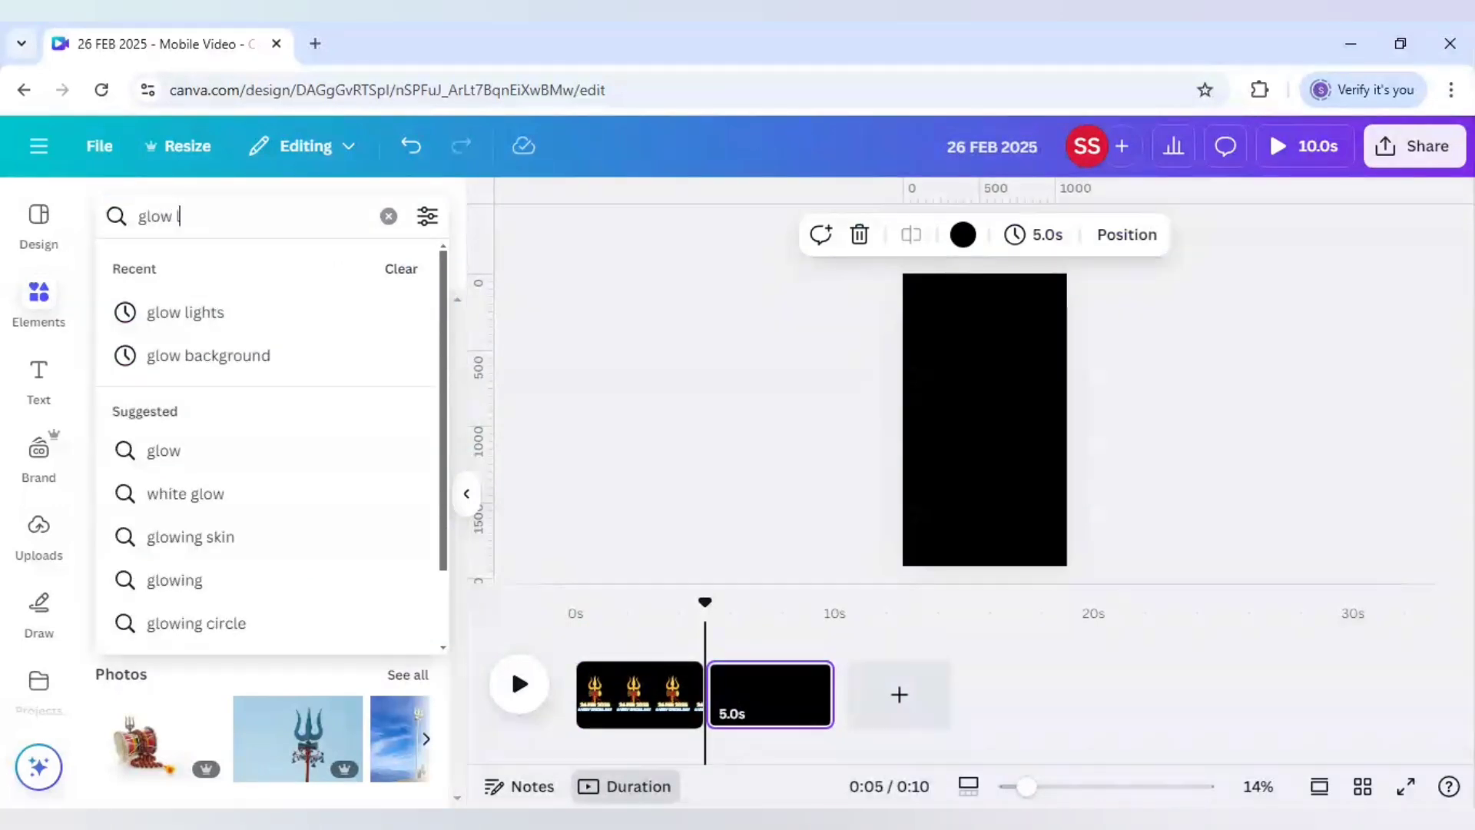
type("ights")
key("Return")
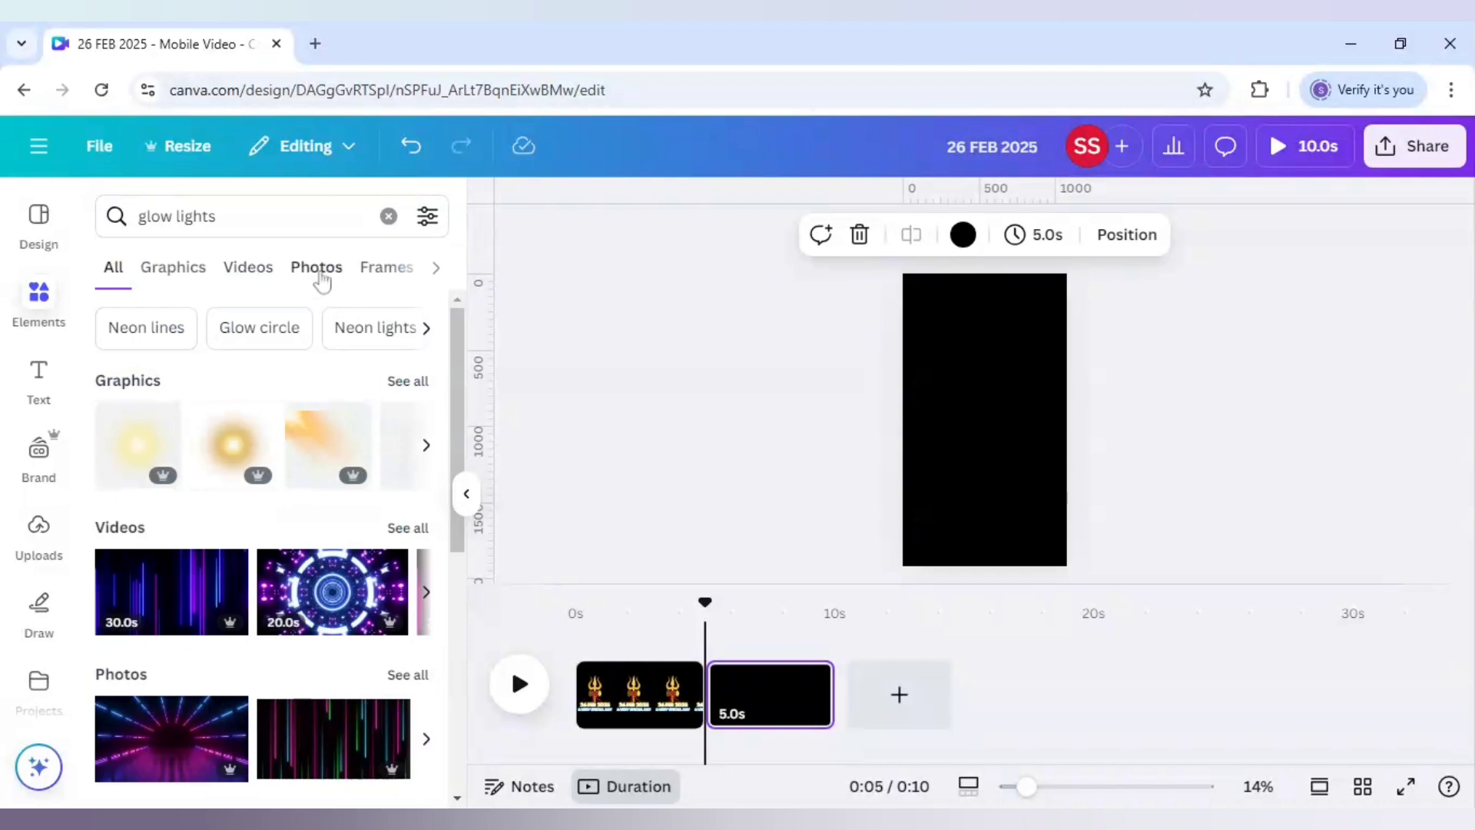
left_click(275, 273)
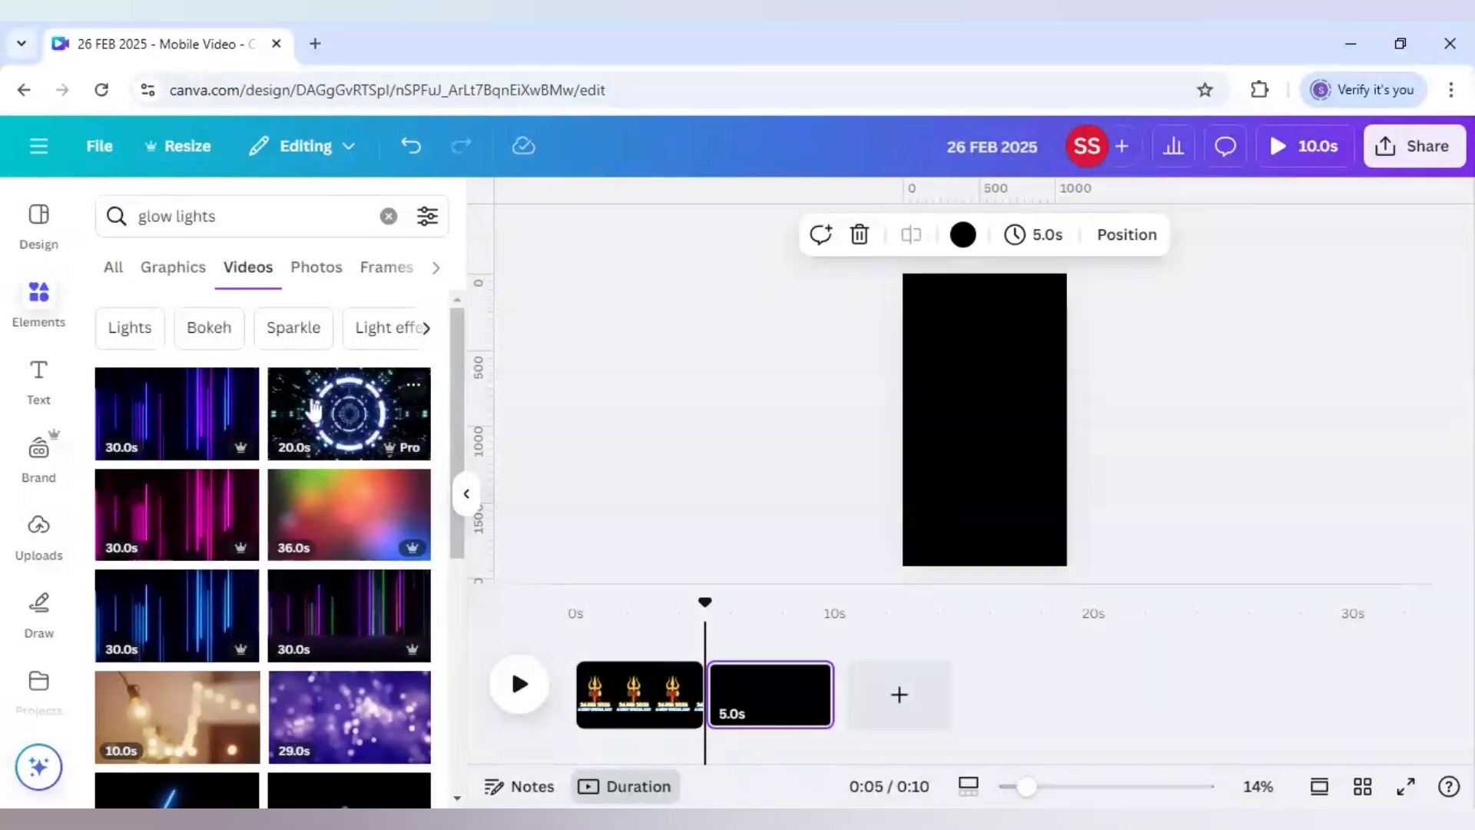
Filter the "glow lights" video results to vertical orientation
left_click(425, 222)
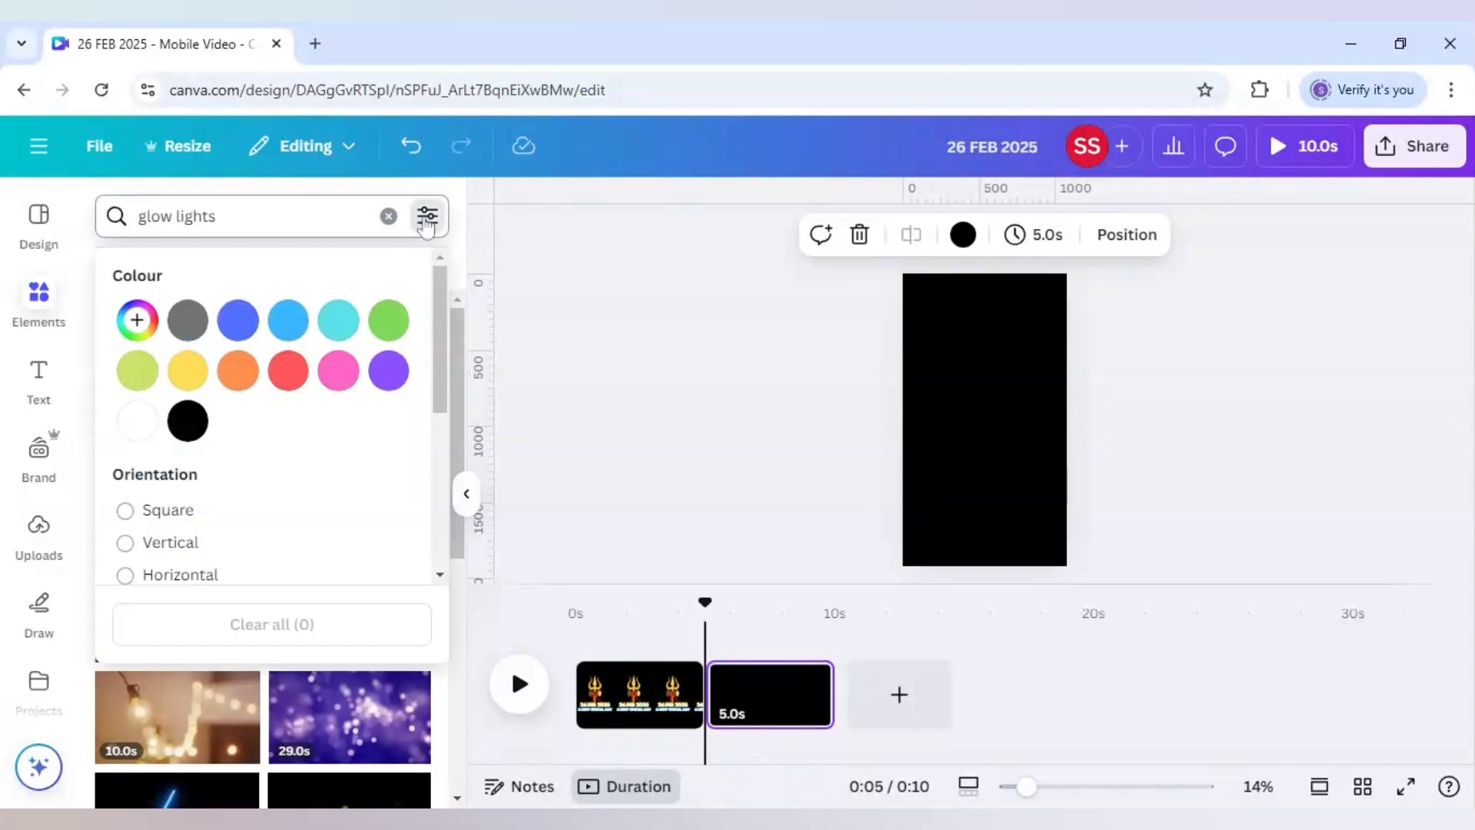
left_click(125, 544)
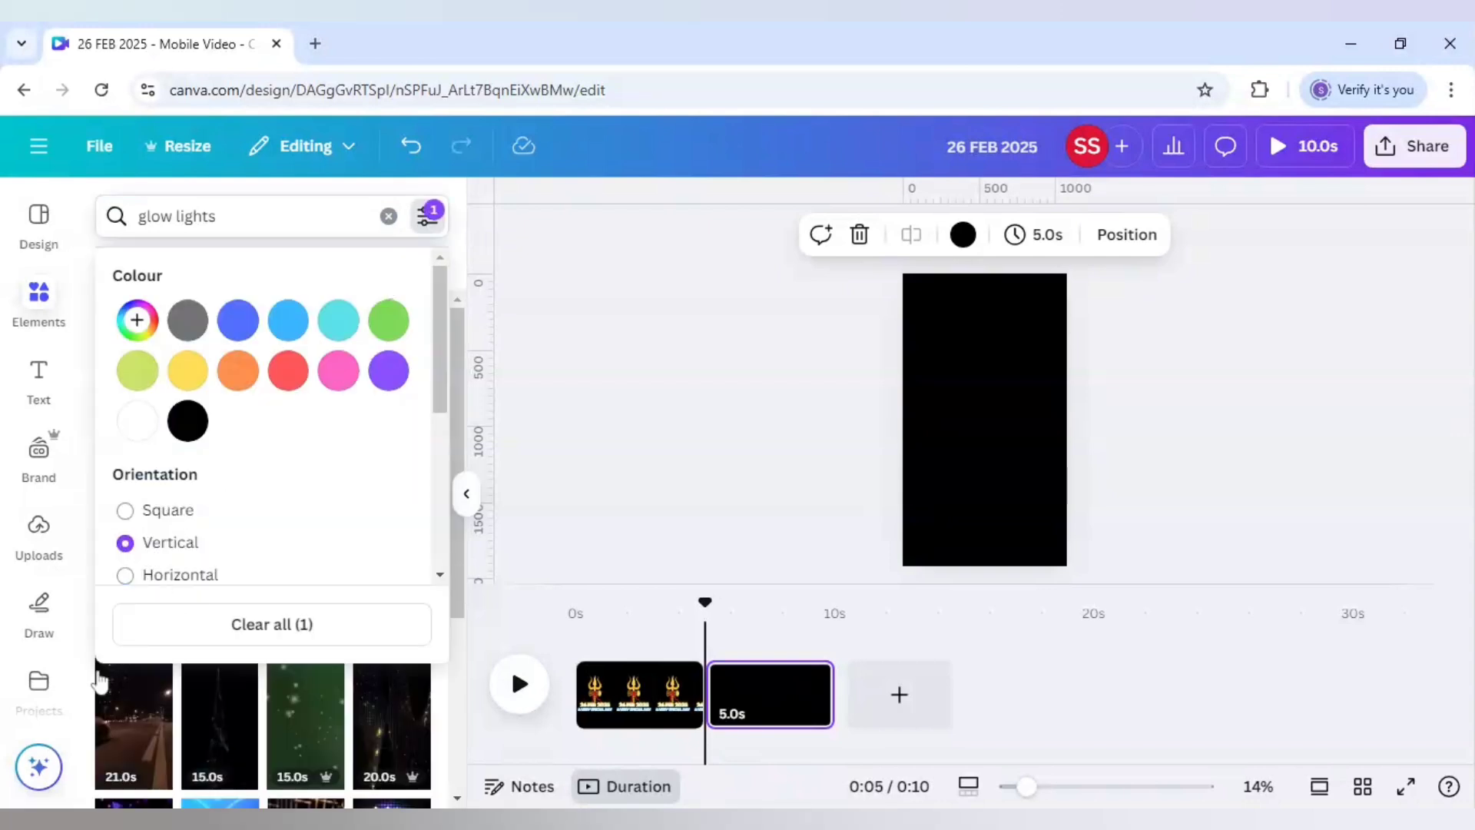
left_click(90, 677)
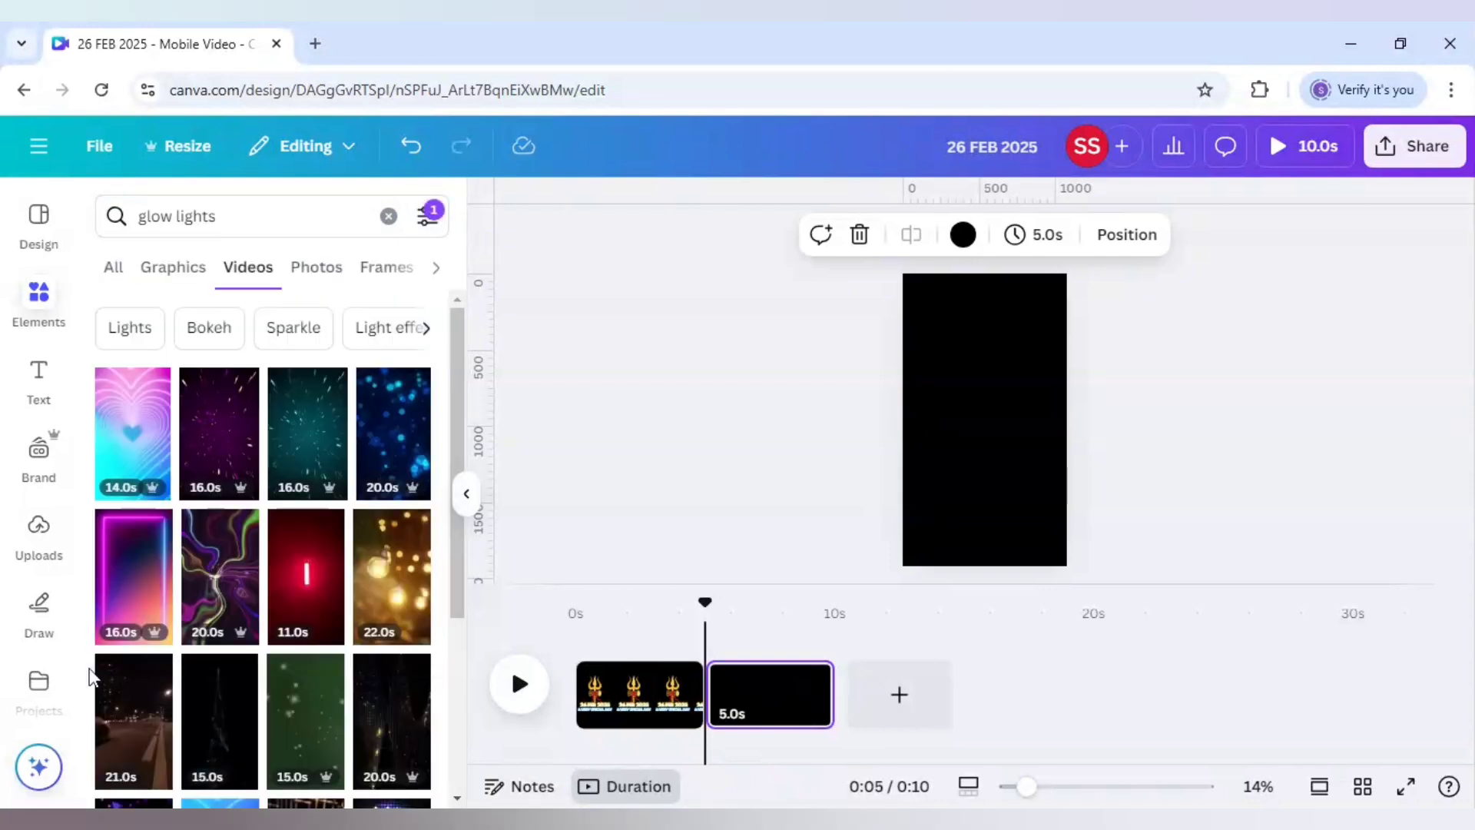
Add the 20-second blue bokeh lights video to the second page and make it the page's background
left_click(388, 454)
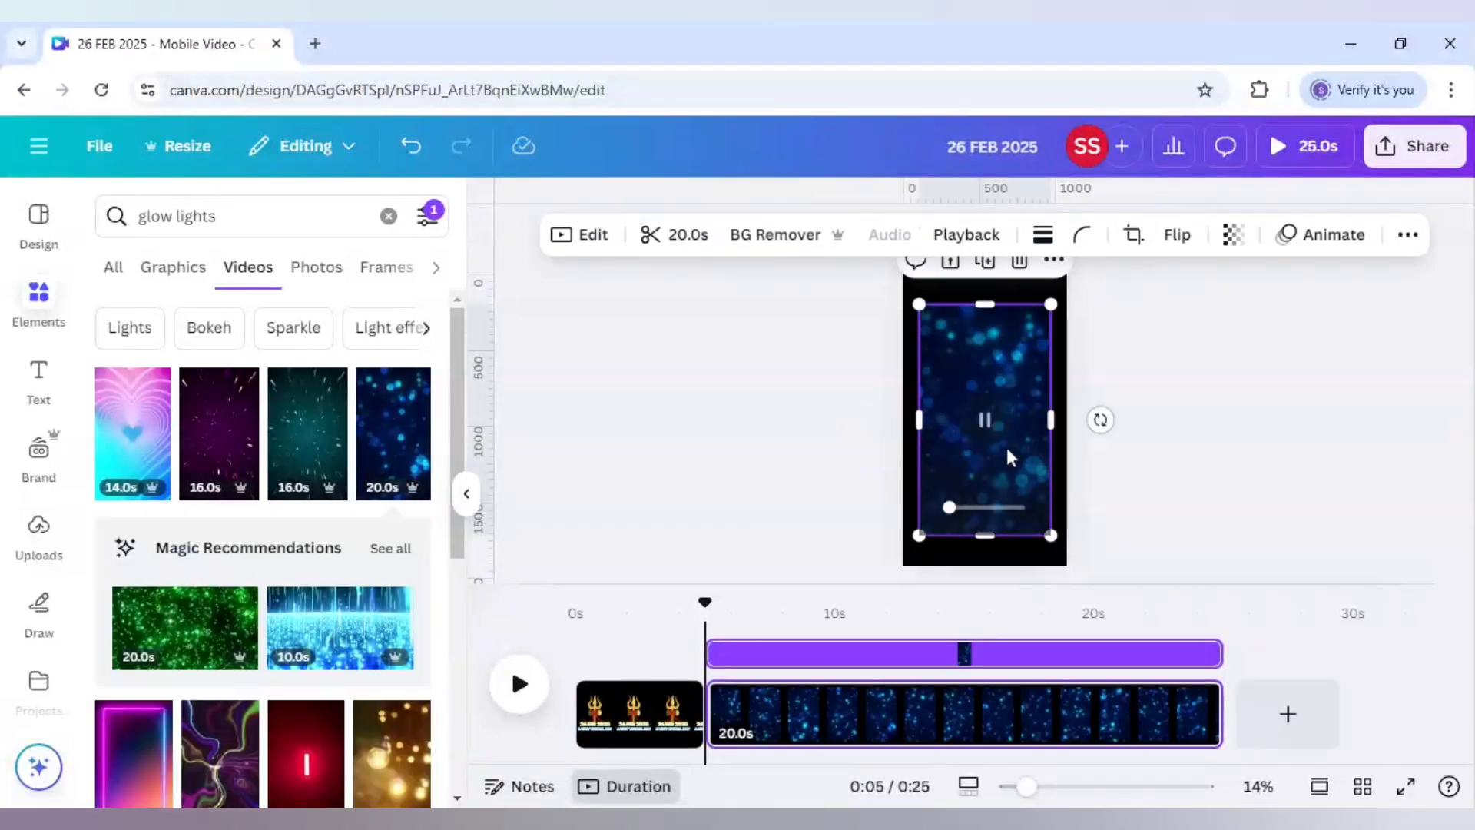
right_click(1008, 449)
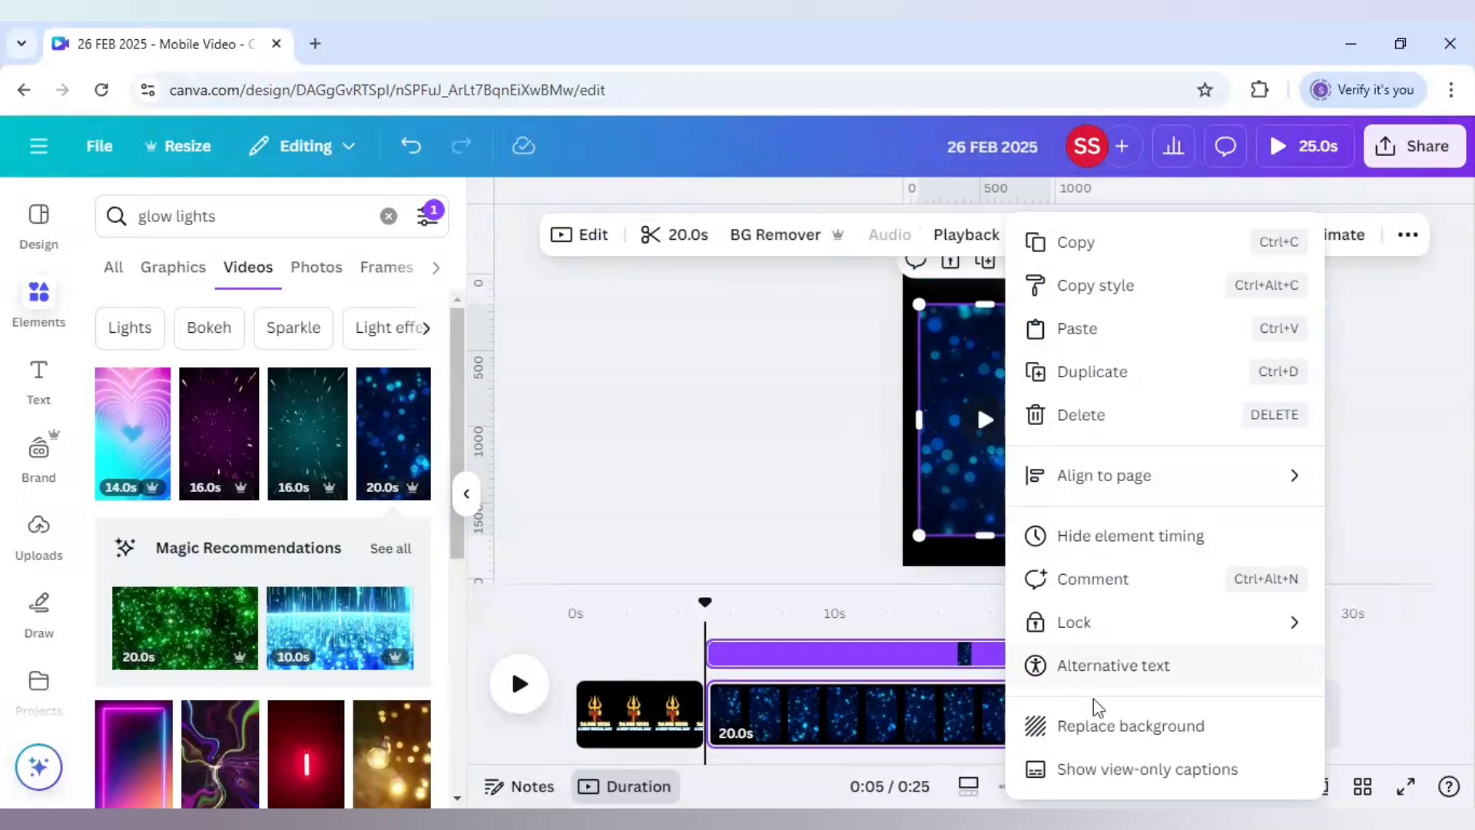
left_click(1100, 727)
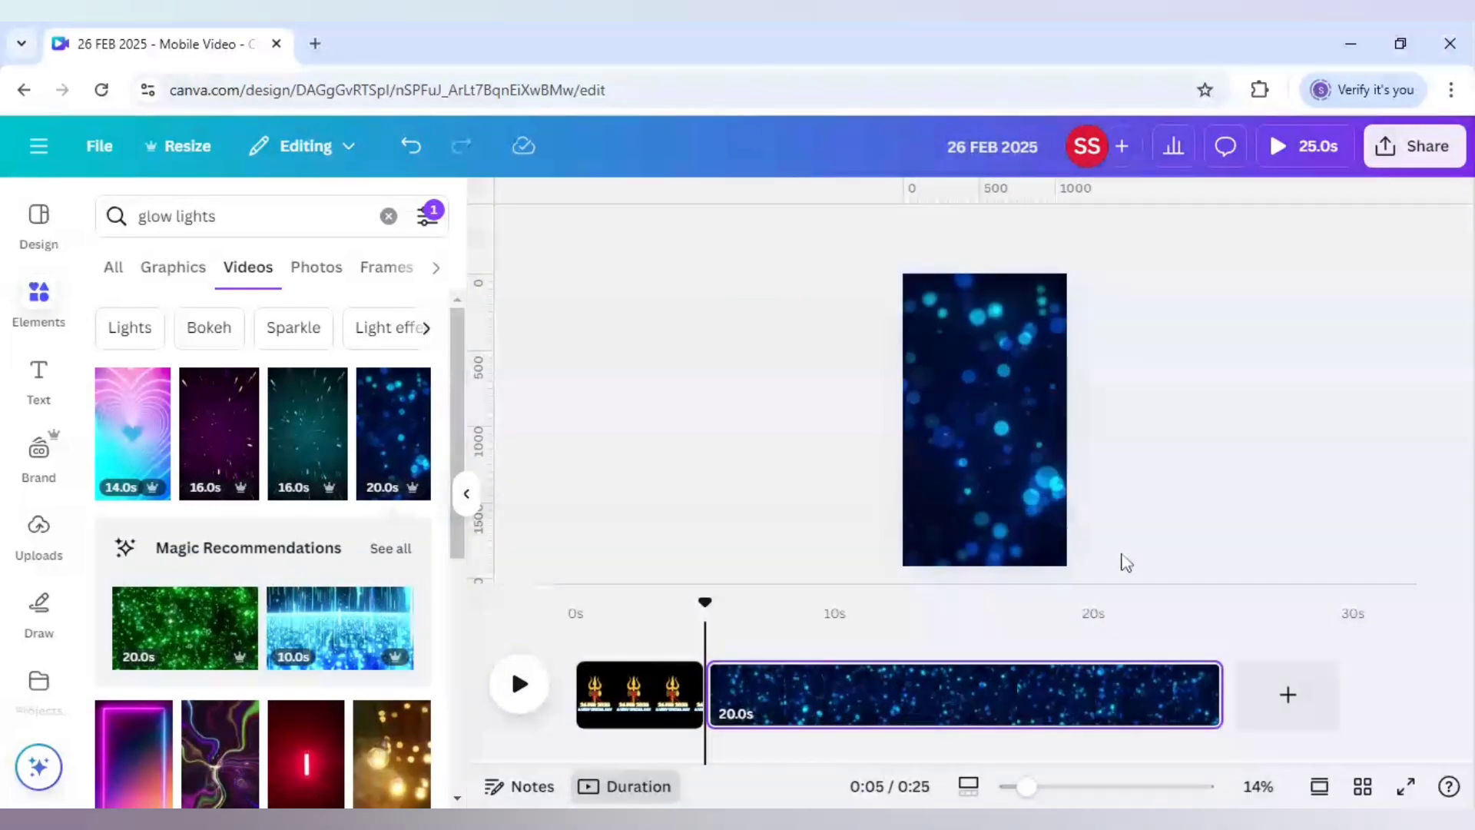
Trim the end of the blue bokeh background clip on the second page so it lasts 2.5 seconds
left_click(1057, 692)
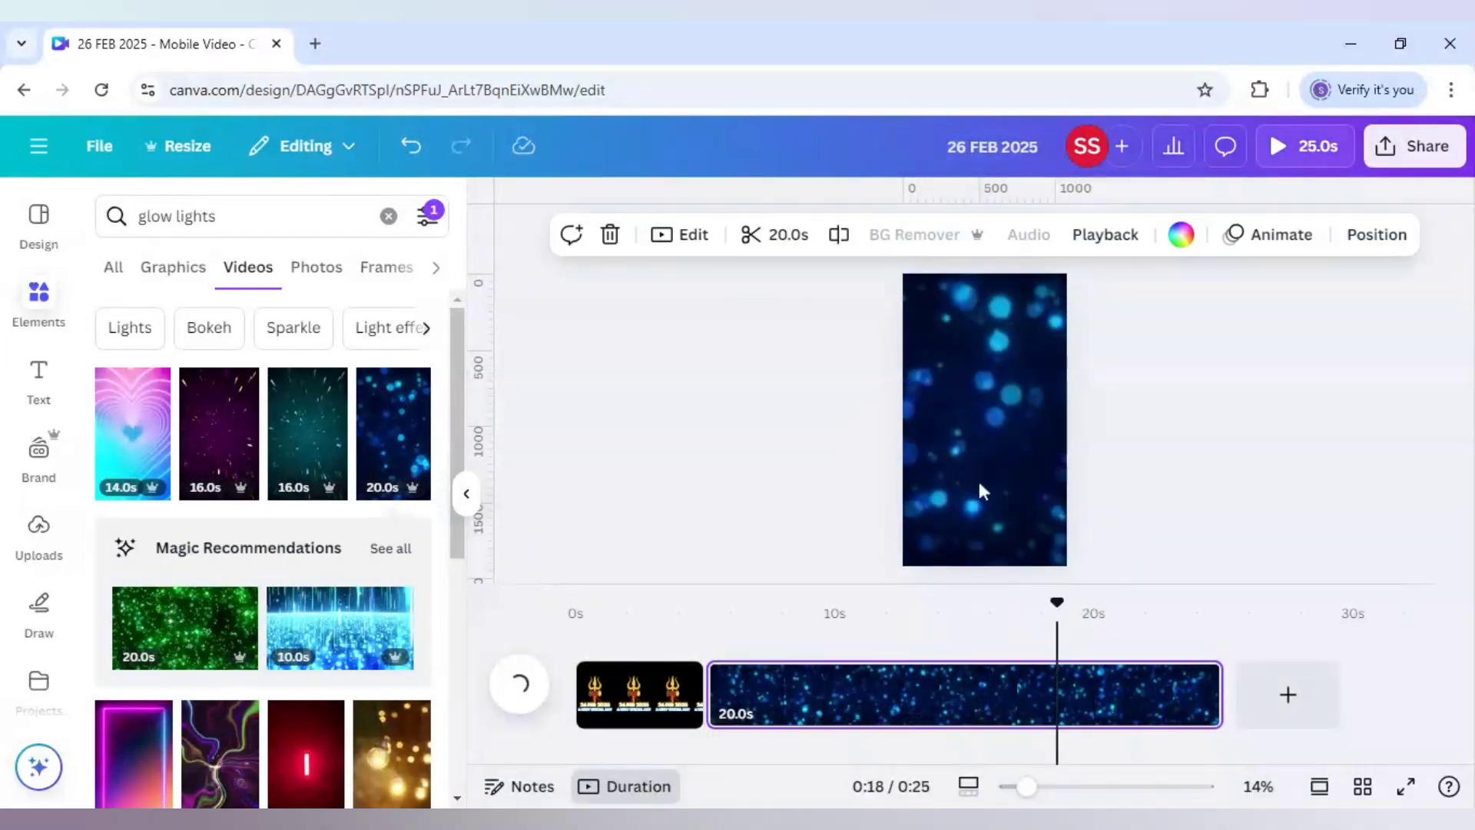
left_click(767, 240)
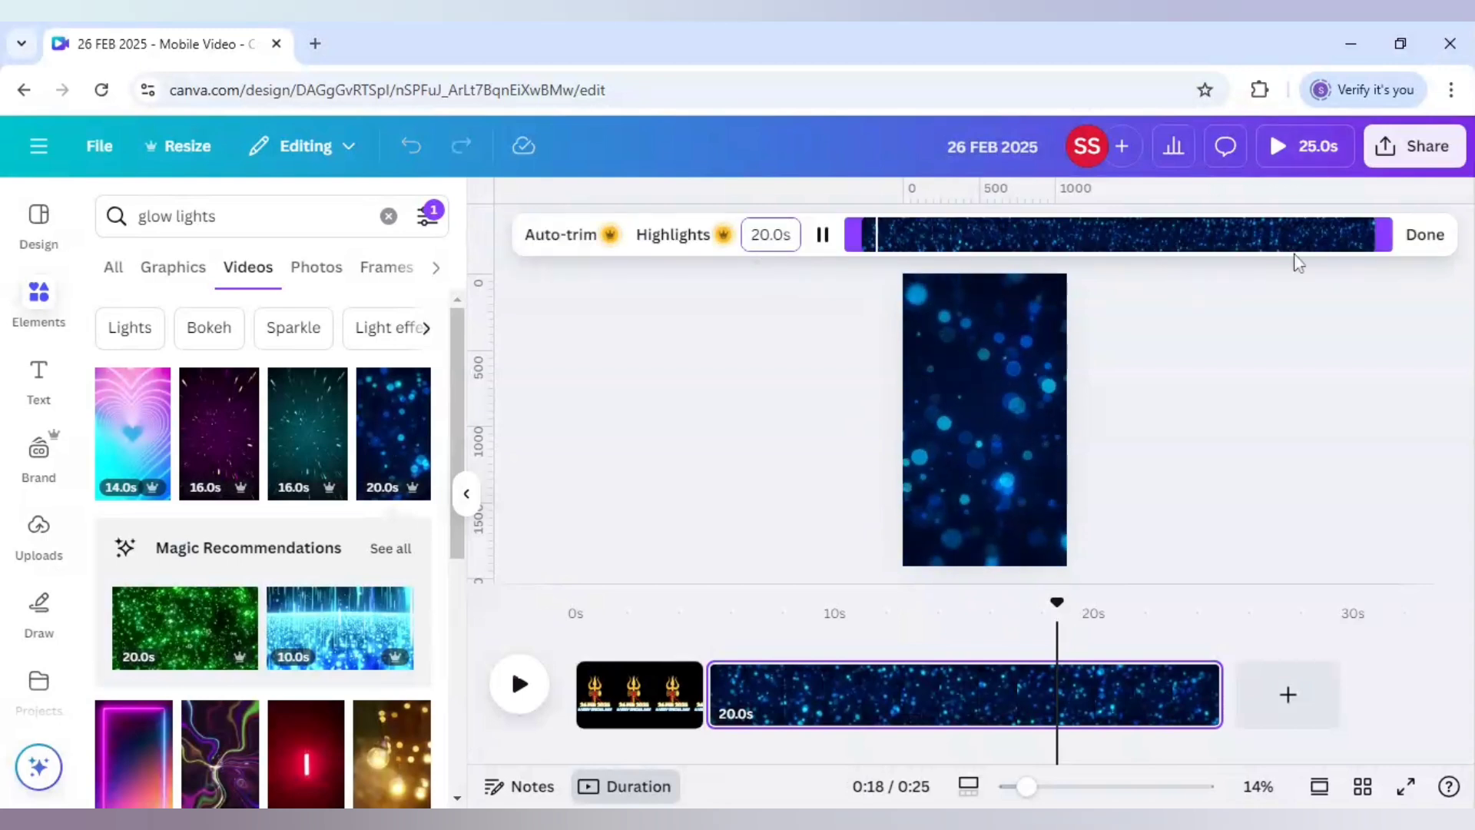
left_click_drag(1381, 240, 934, 243)
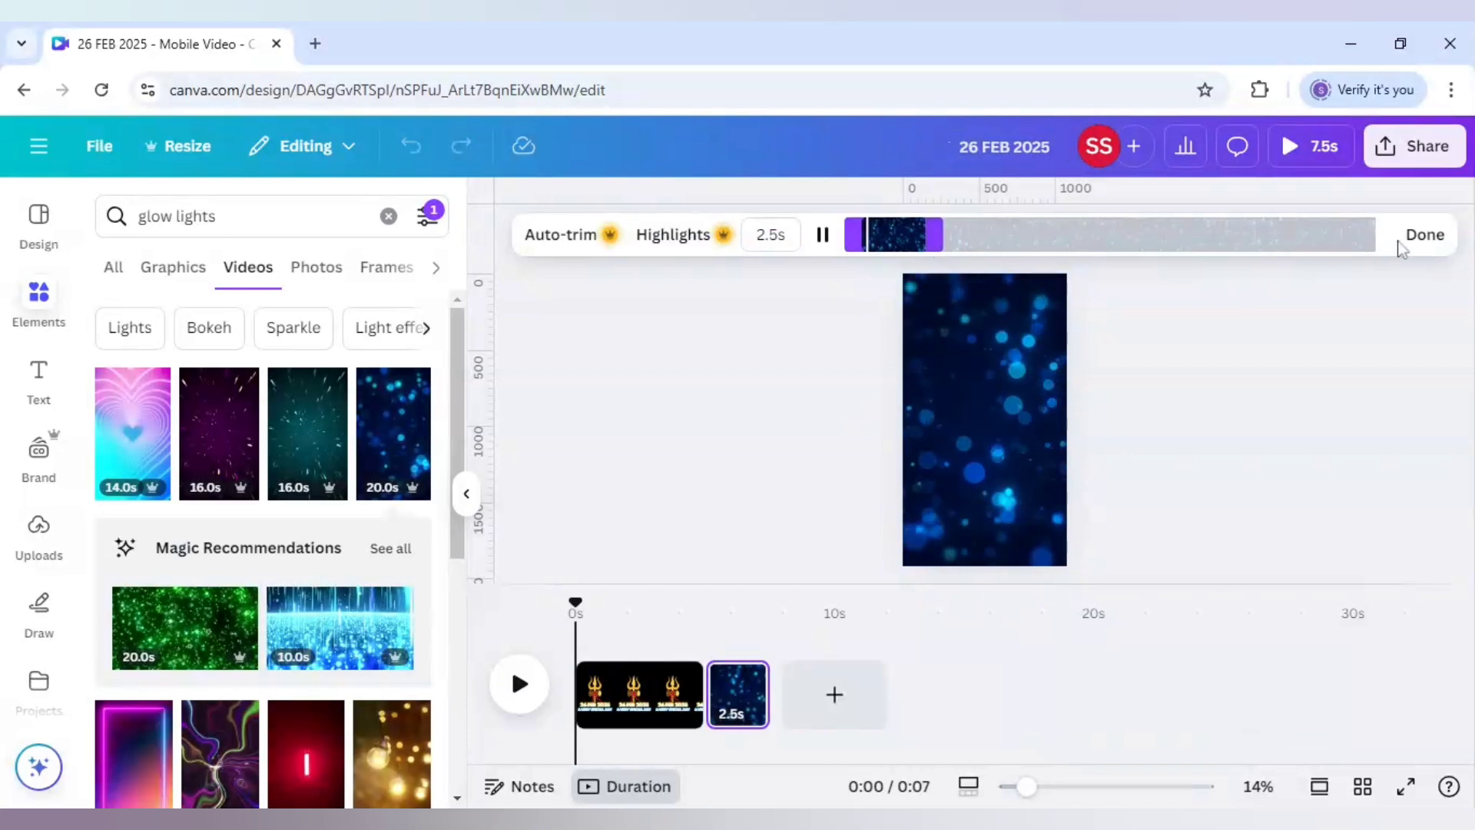
left_click(1425, 235)
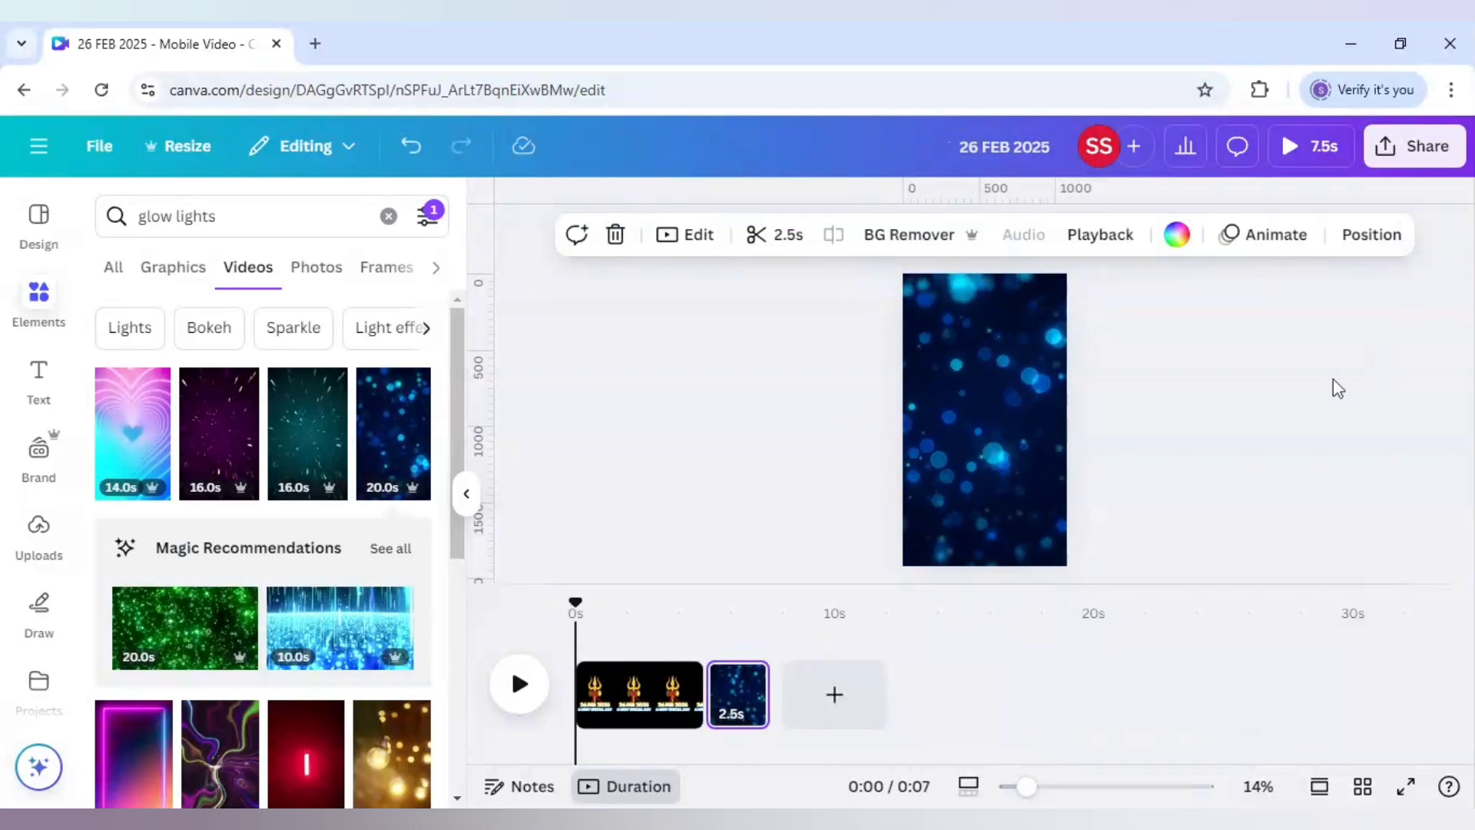
left_click(1215, 487)
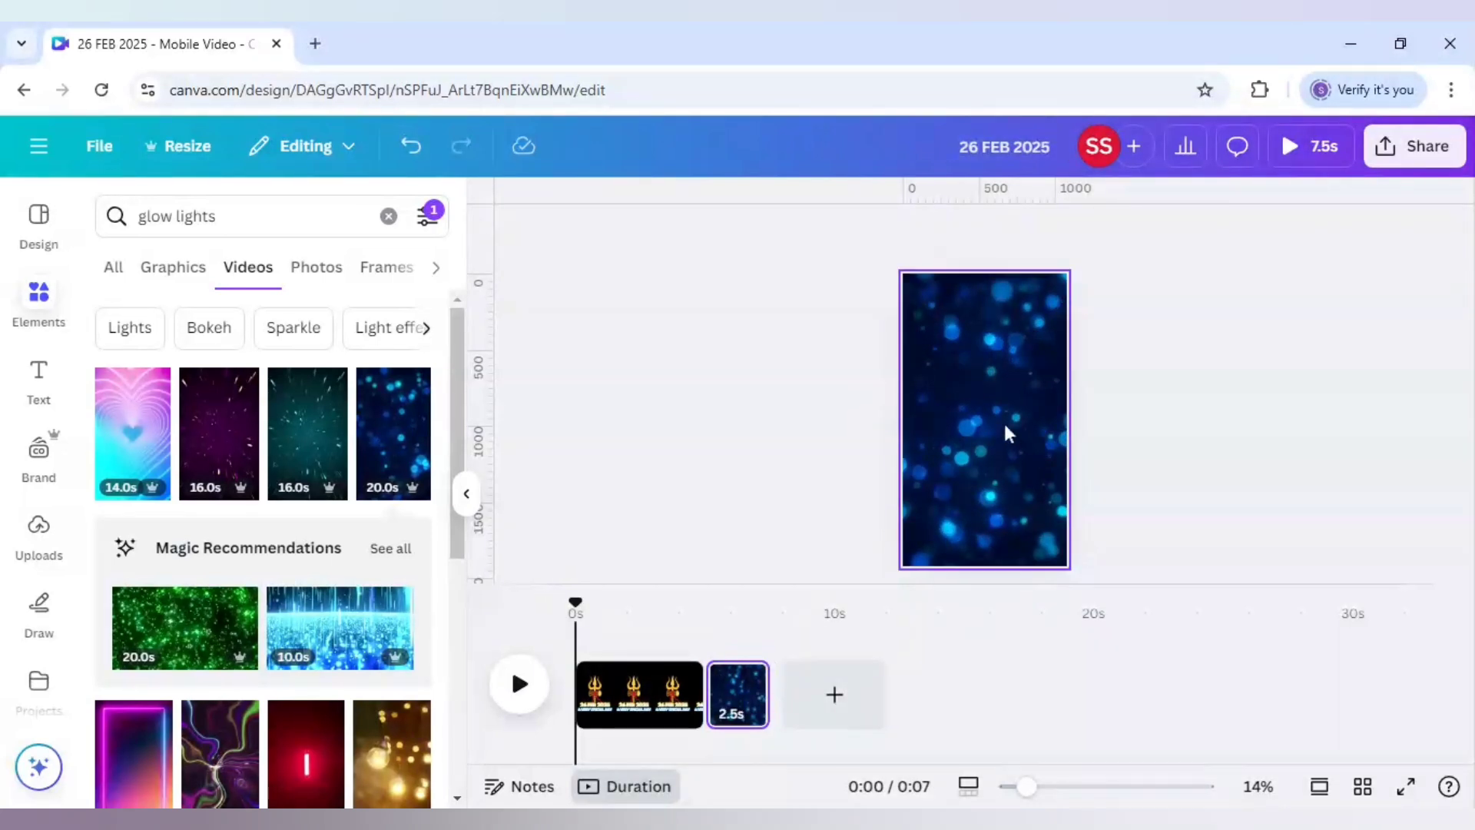
Copy the "26 FEB 2025" text from the first page and paste it onto the second page
left_click(634, 721)
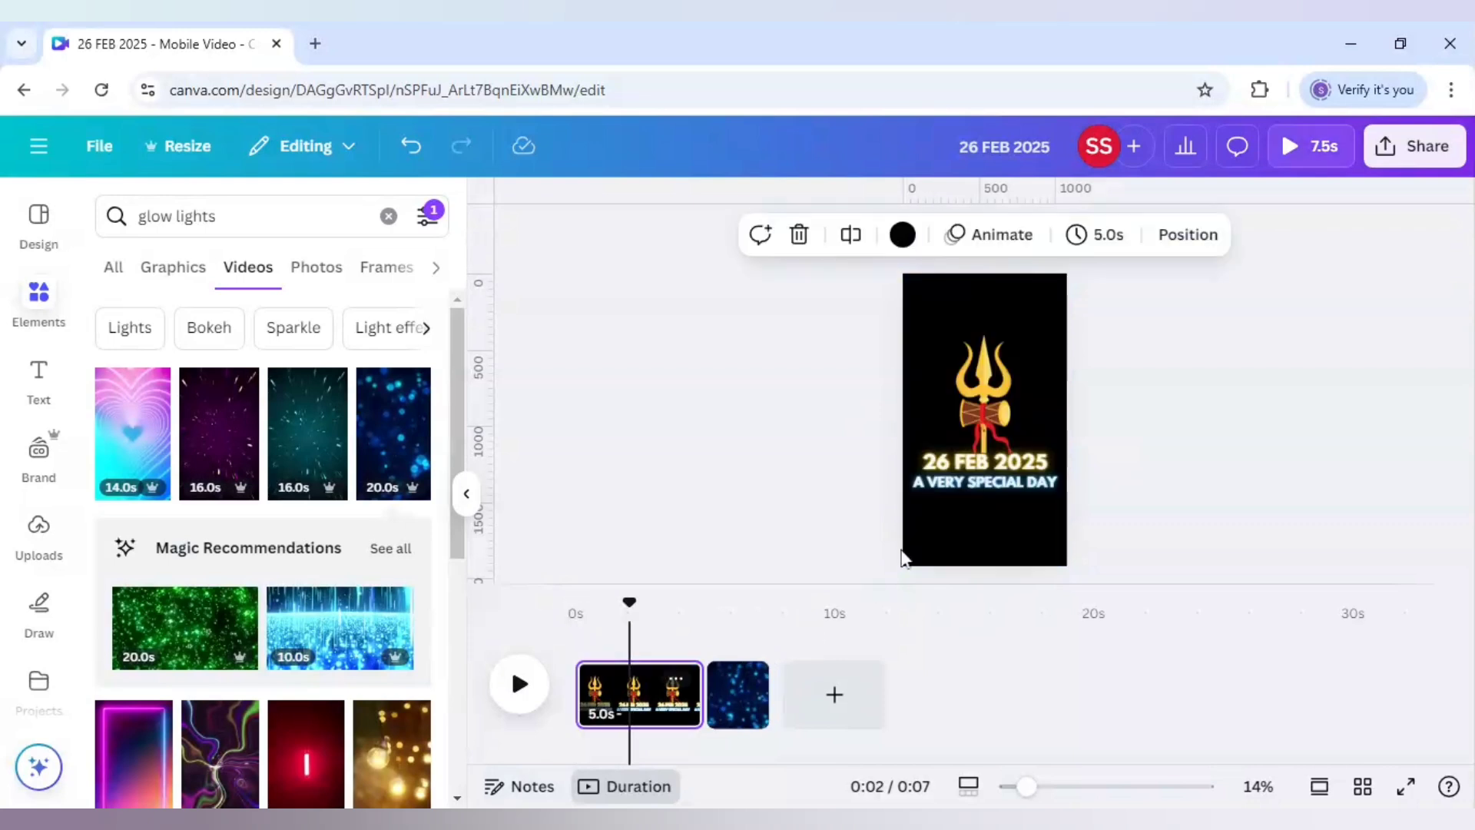
left_click(969, 470)
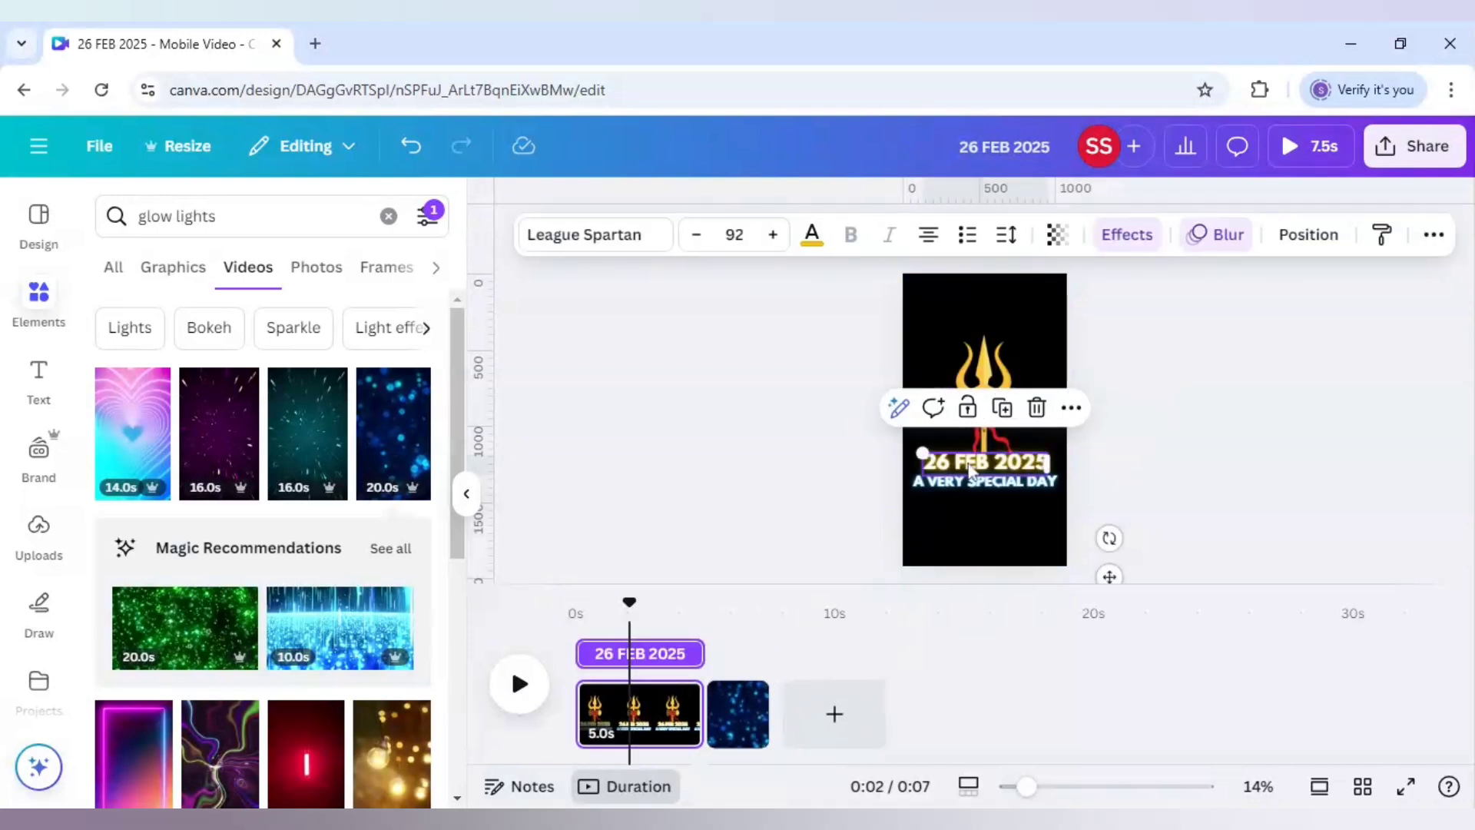
left_click(742, 730)
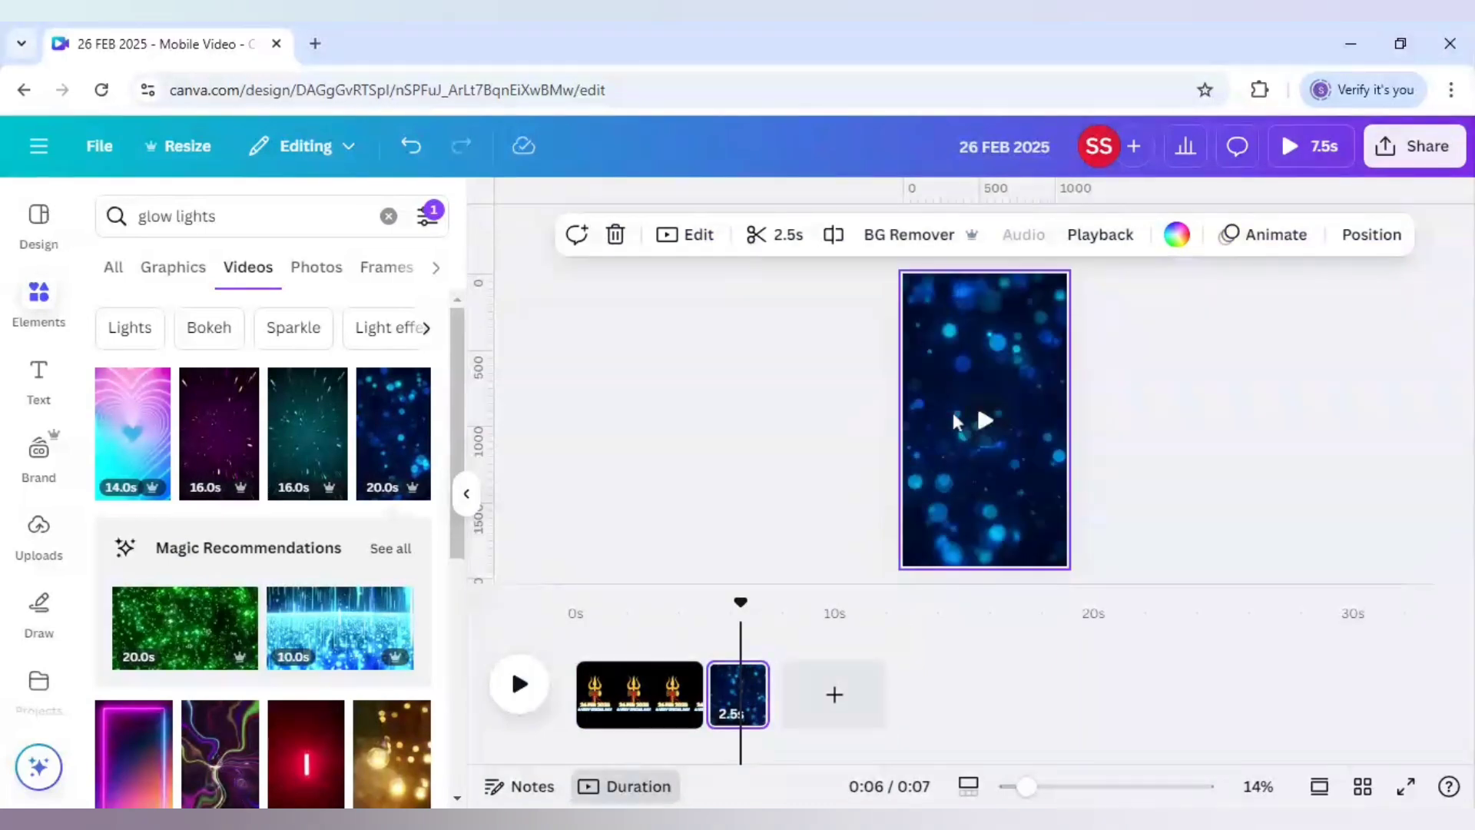
key("ctrl+v")
Replace the pasted text on the second page with "MAHA SHIVRATRI" on two lines
left_click(974, 467)
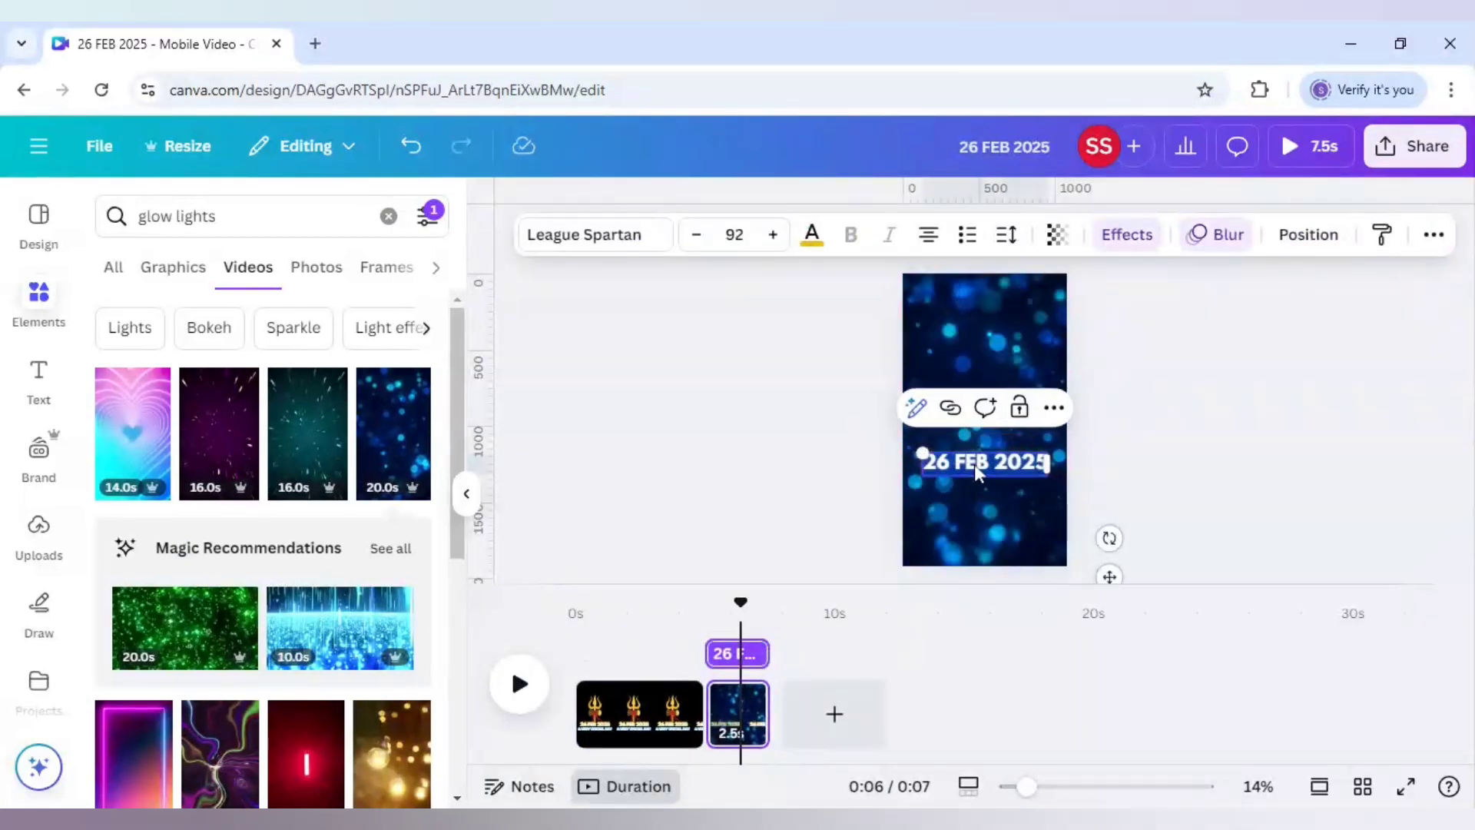
key("BackSpace")
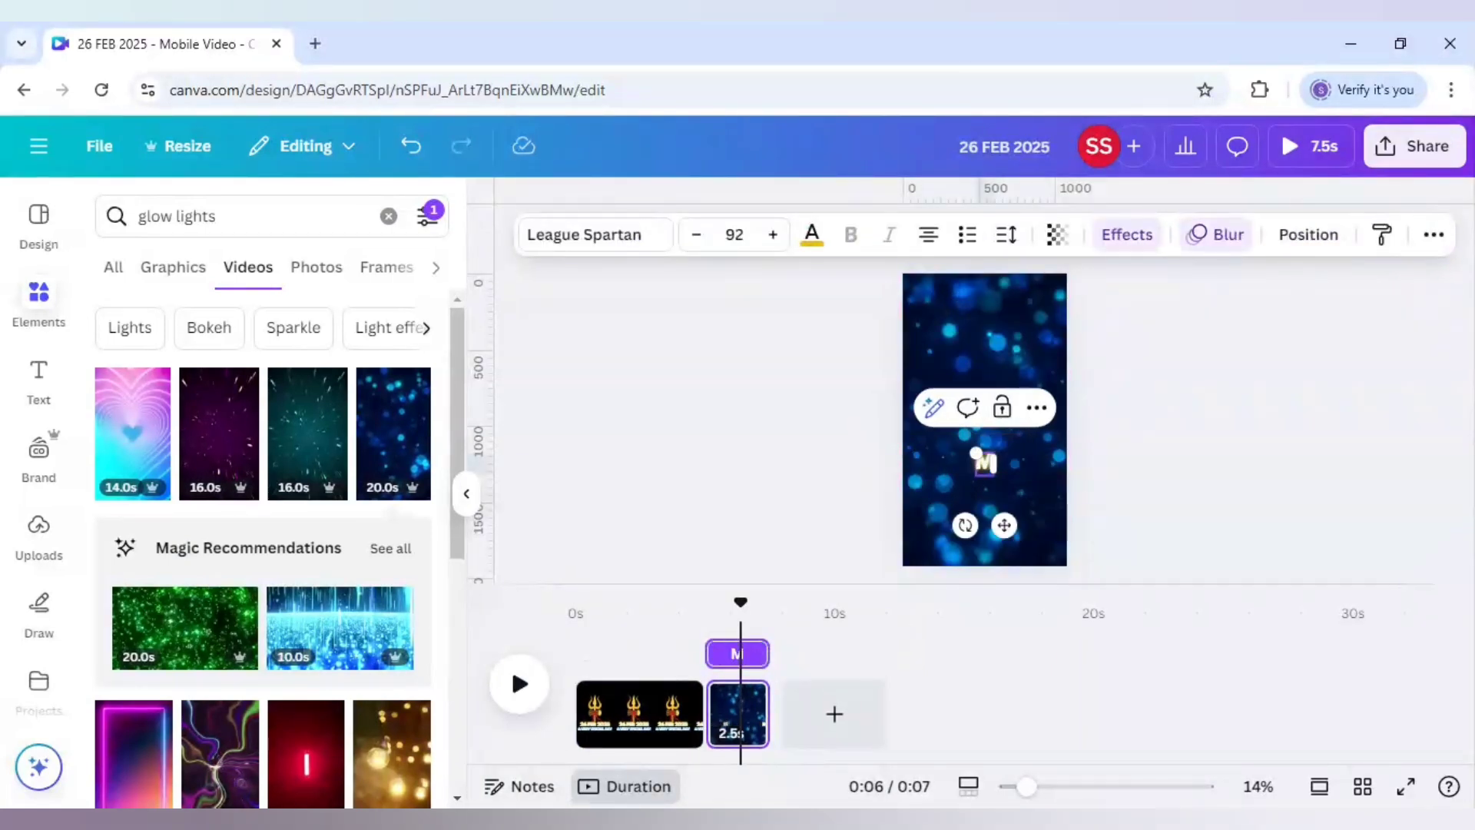
type("MAHA")
key("Return")
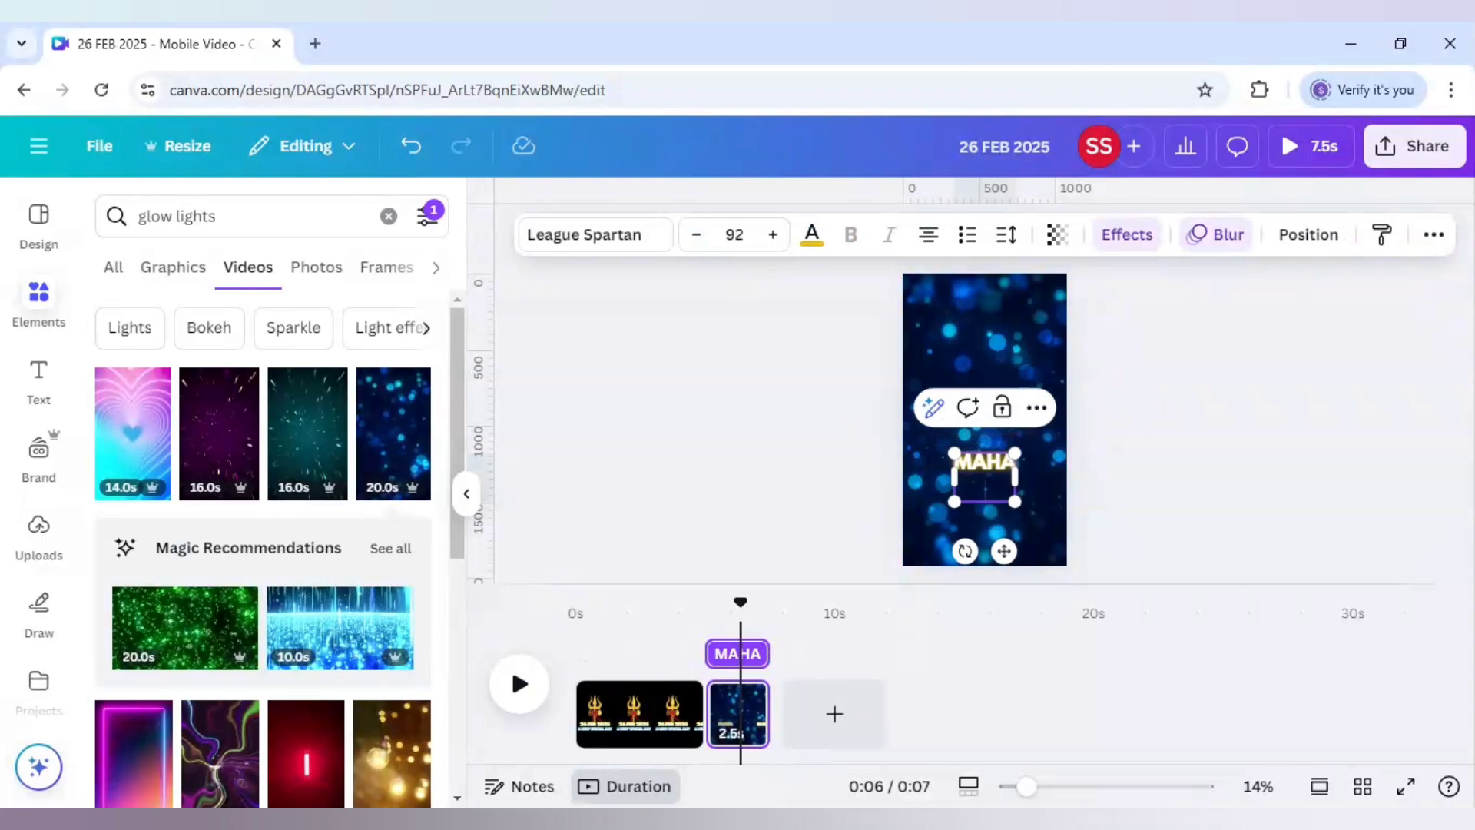
type("SHI")
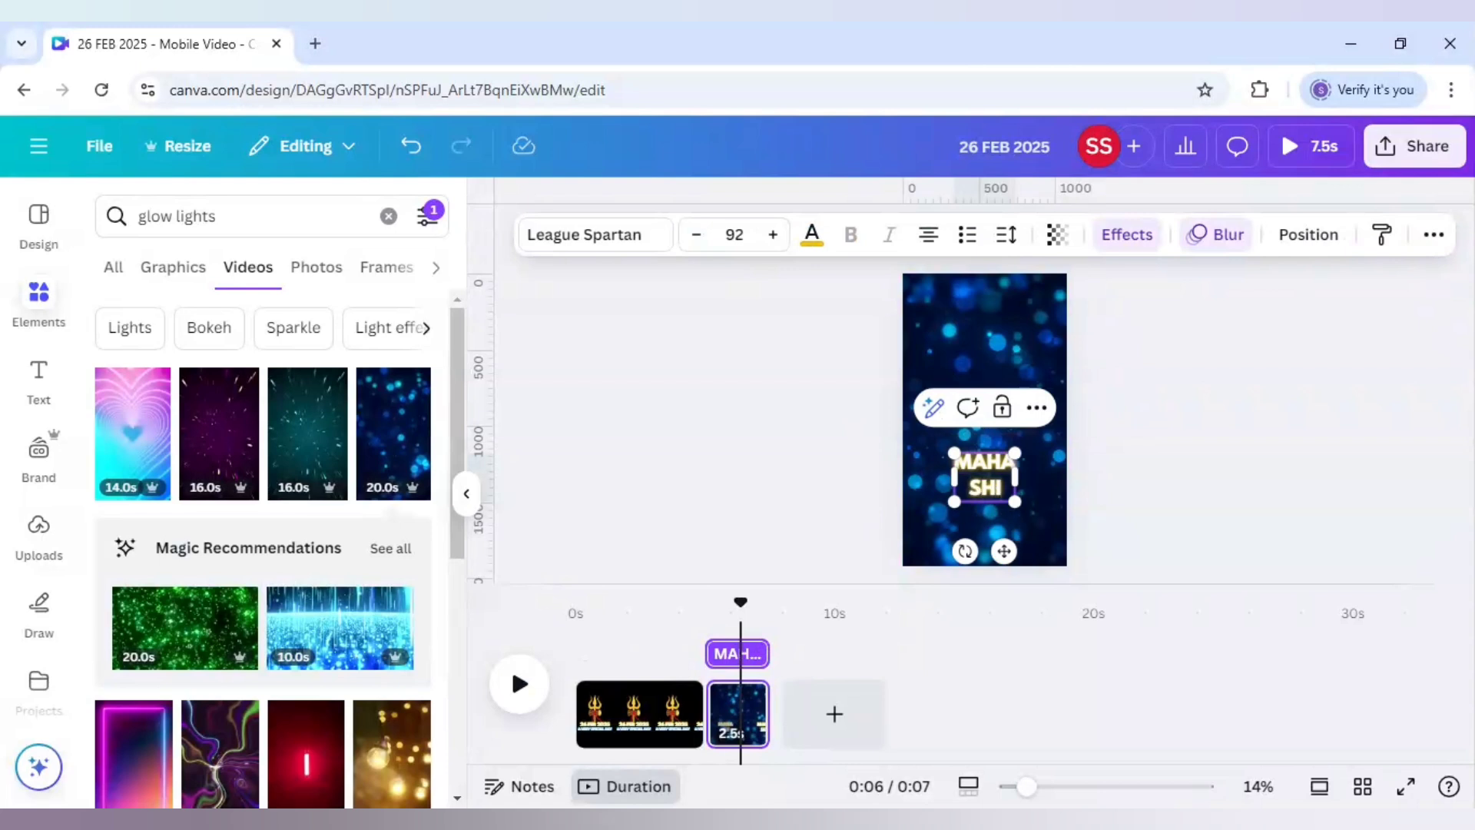
type("VRATRI")
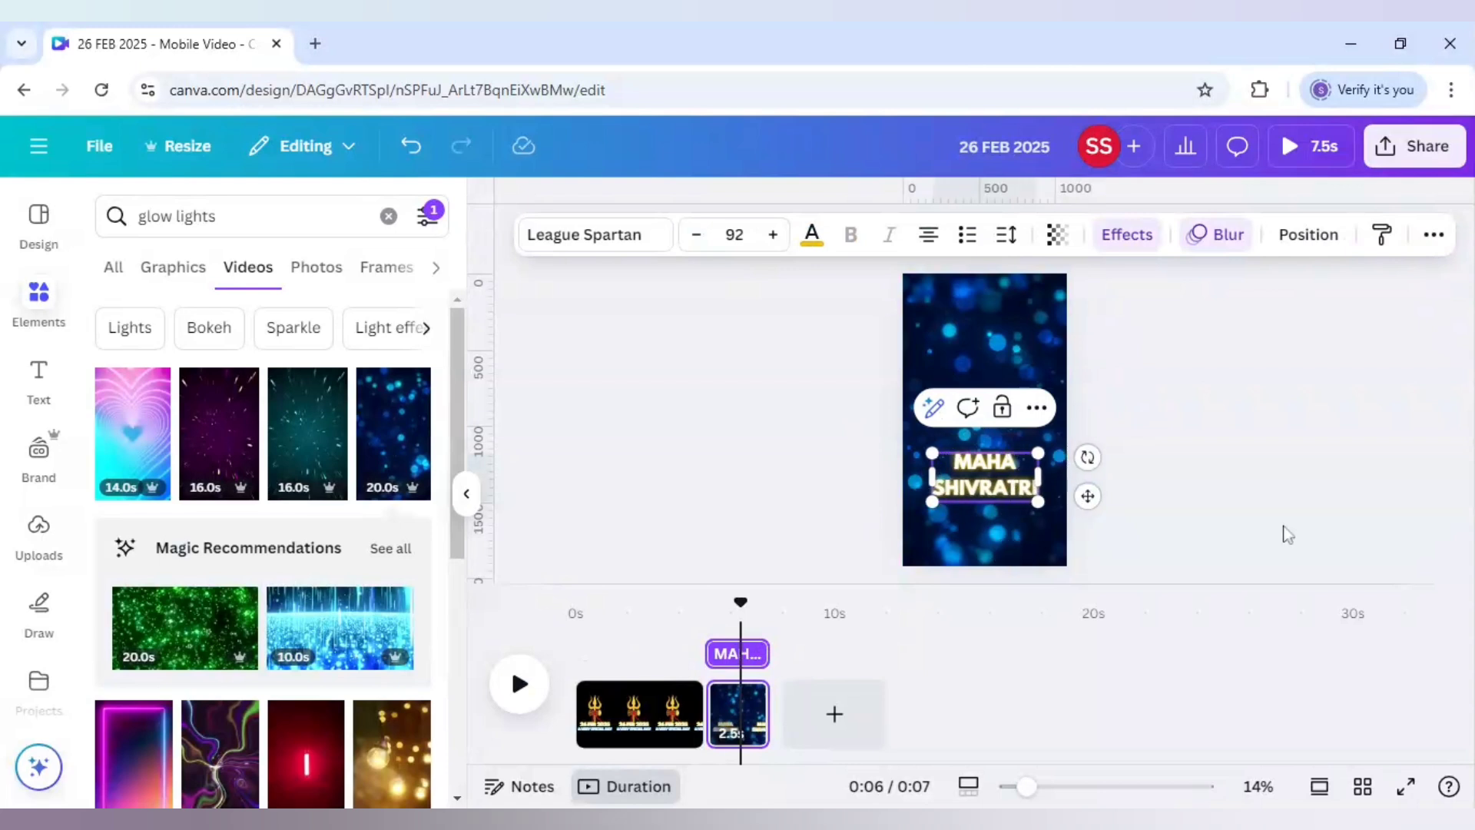
left_click(1234, 492)
Move the MAHA SHIVRATRI text up to just below the page's middle and change its colour to light blue
left_click_drag(1001, 487, 995, 453)
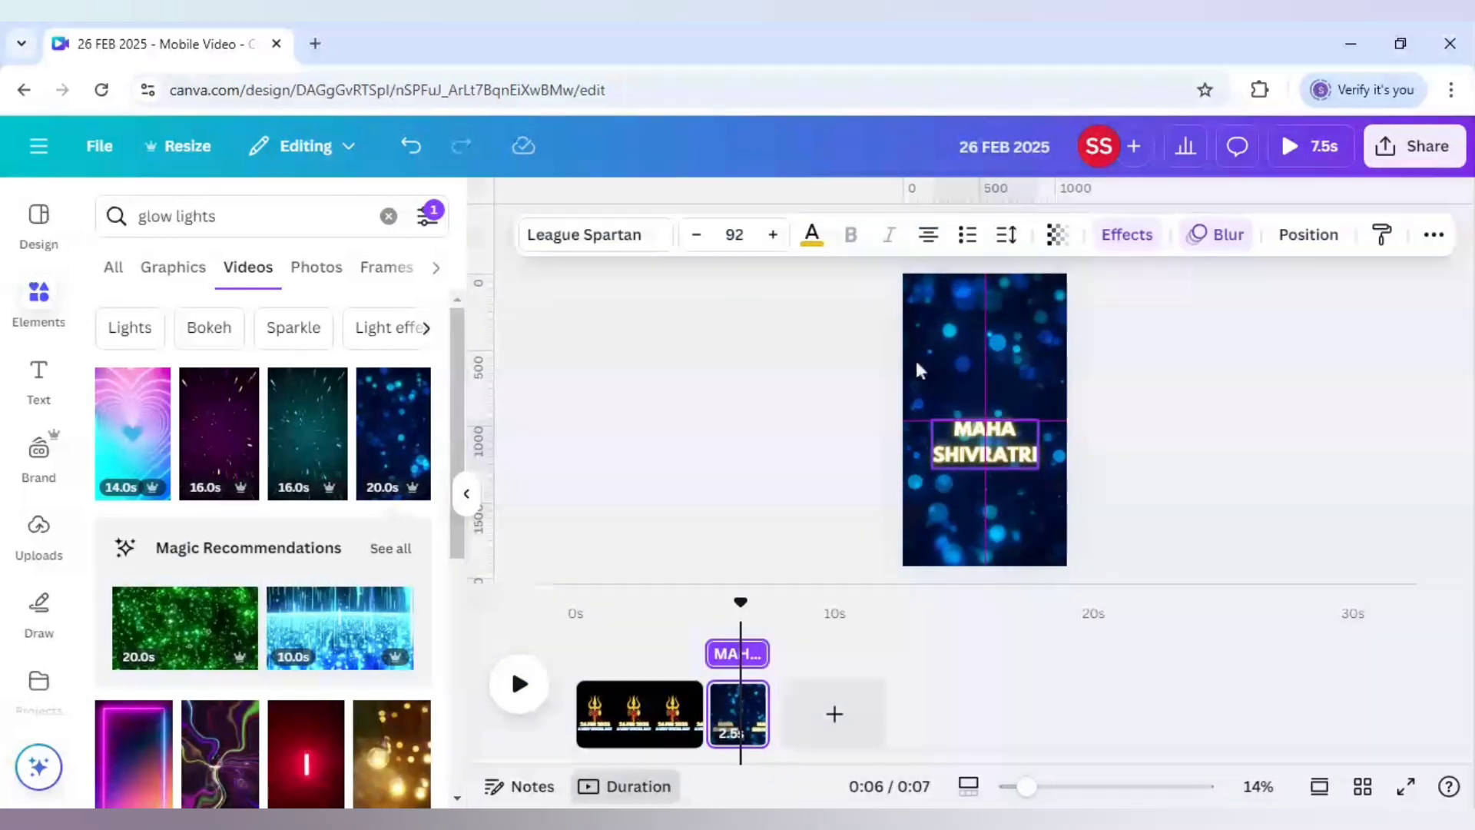
left_click(811, 234)
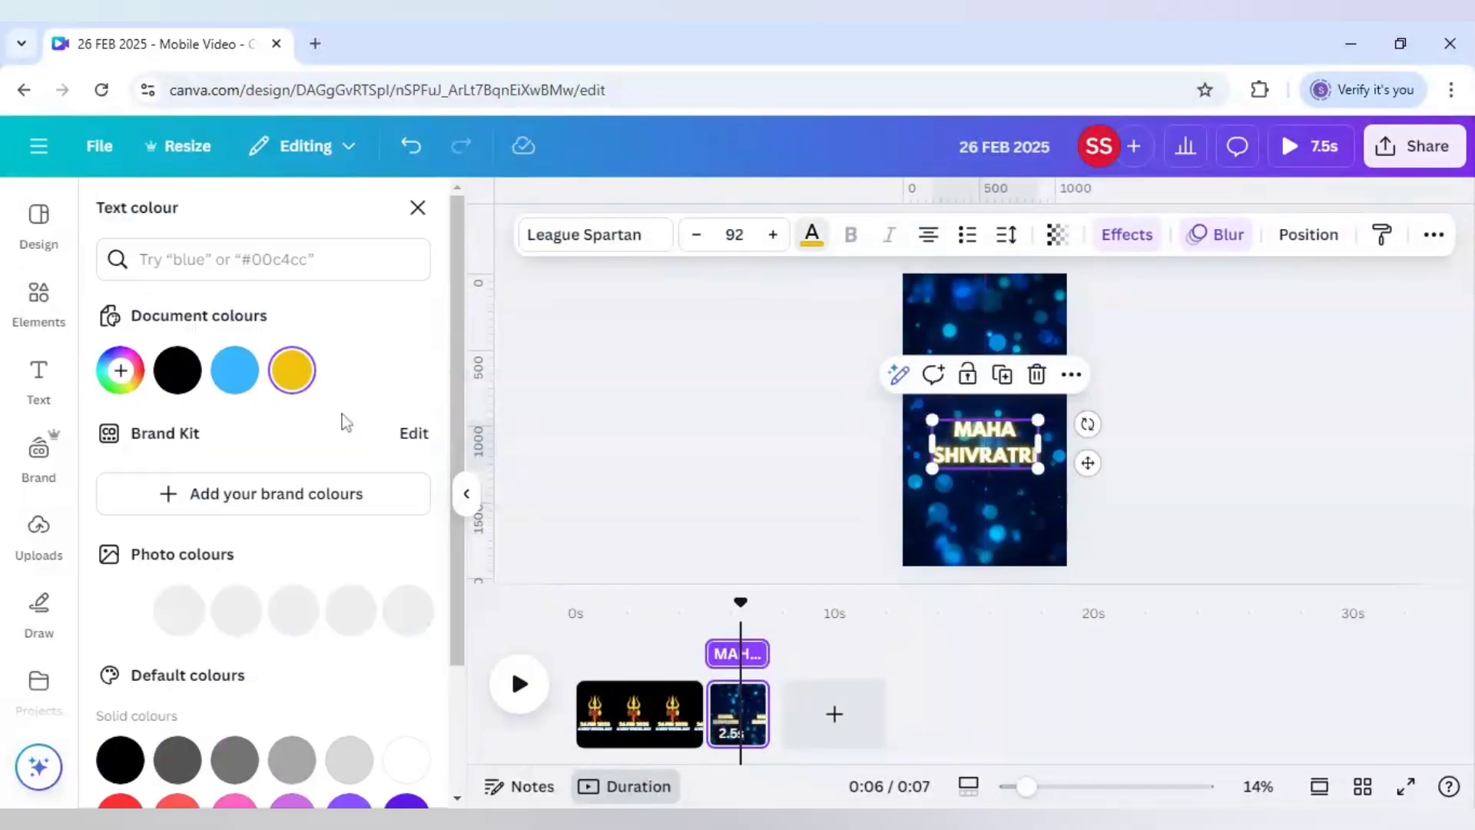
left_click(234, 376)
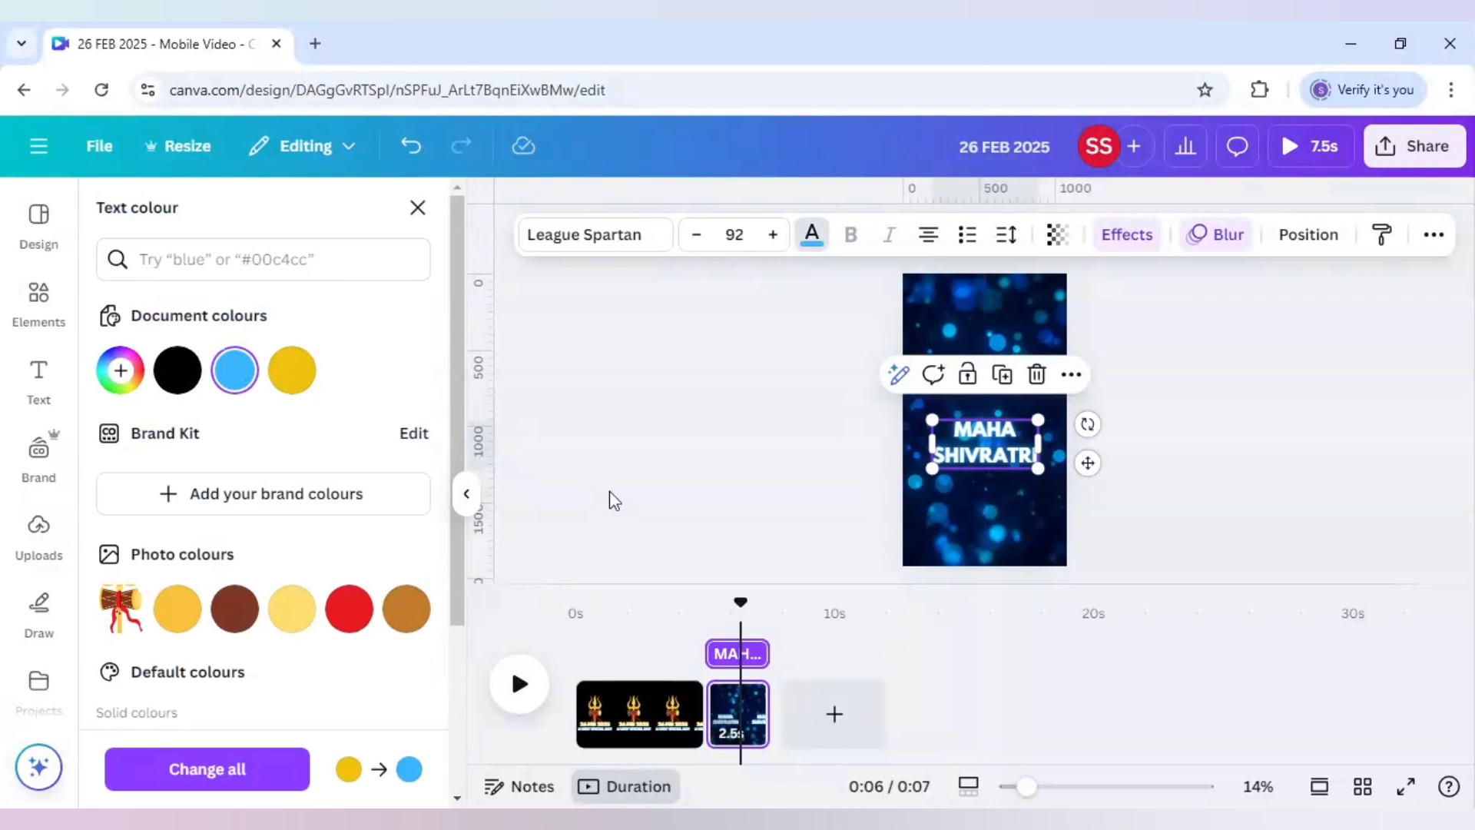
key("Escape")
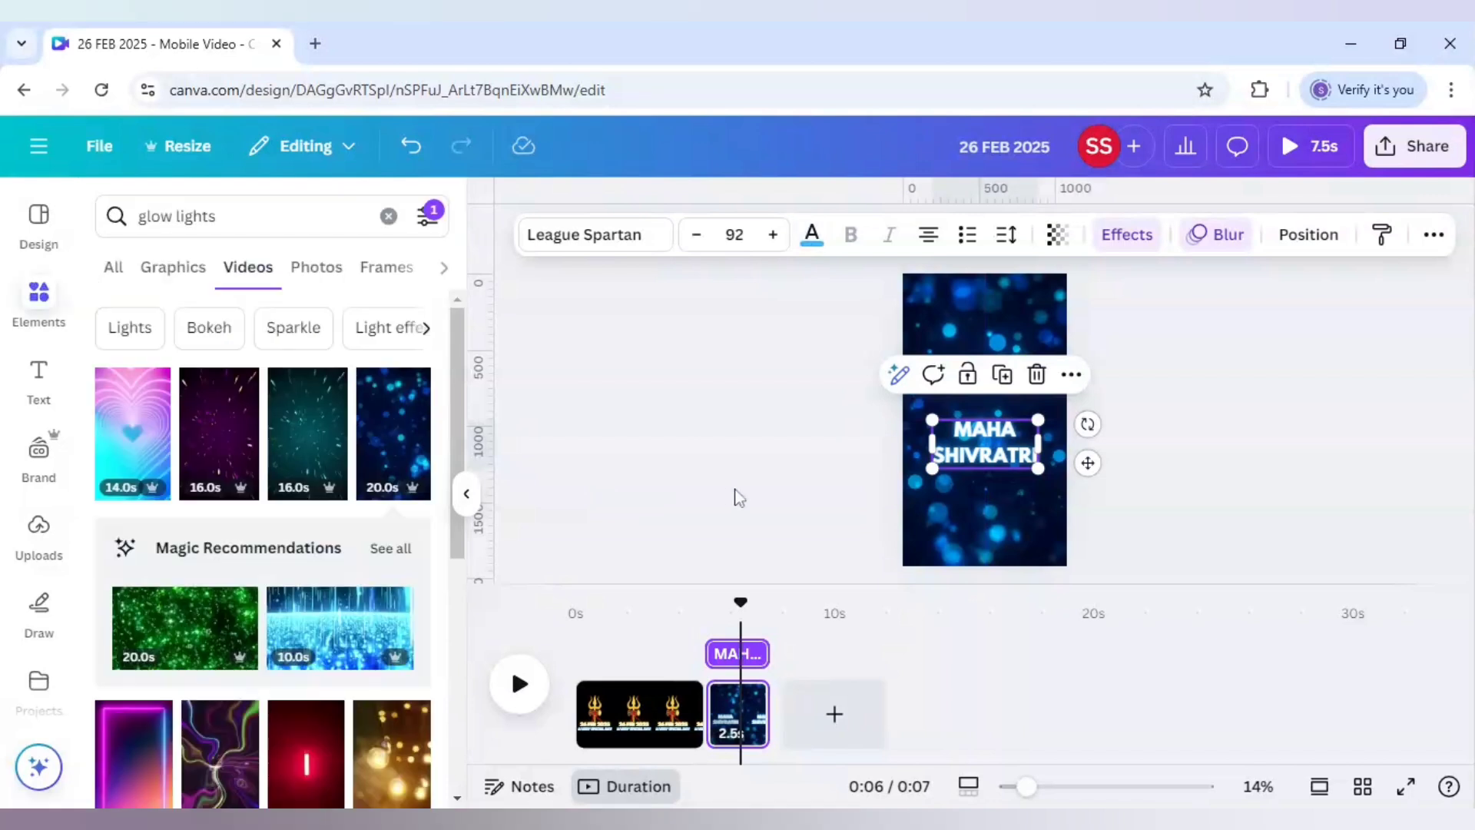
left_click(738, 498)
Set the font size of the word SHIVRATRI to 104
left_click(980, 460)
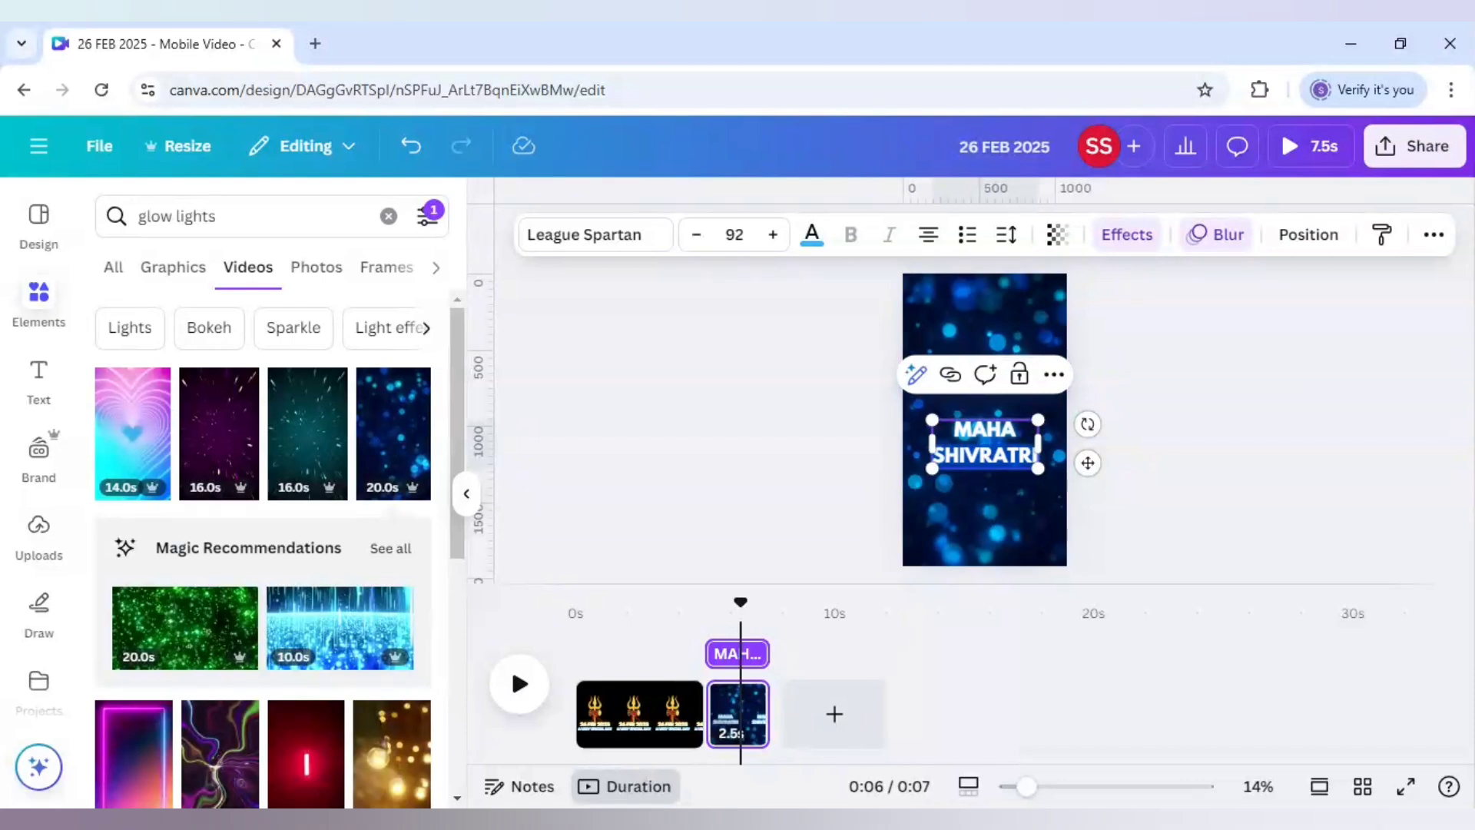
left_click(733, 235)
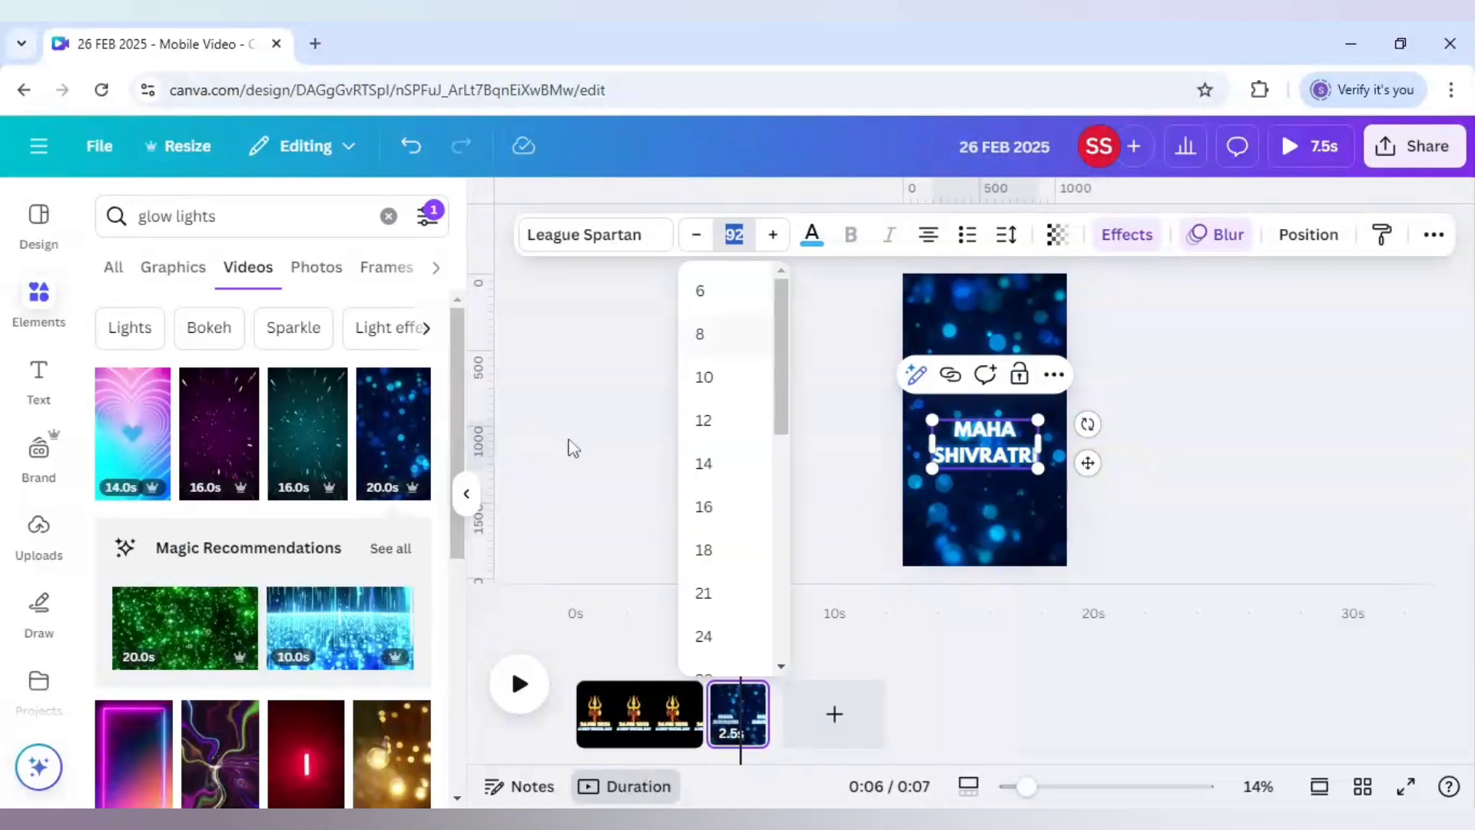
scroll(759, 551, "down", 6)
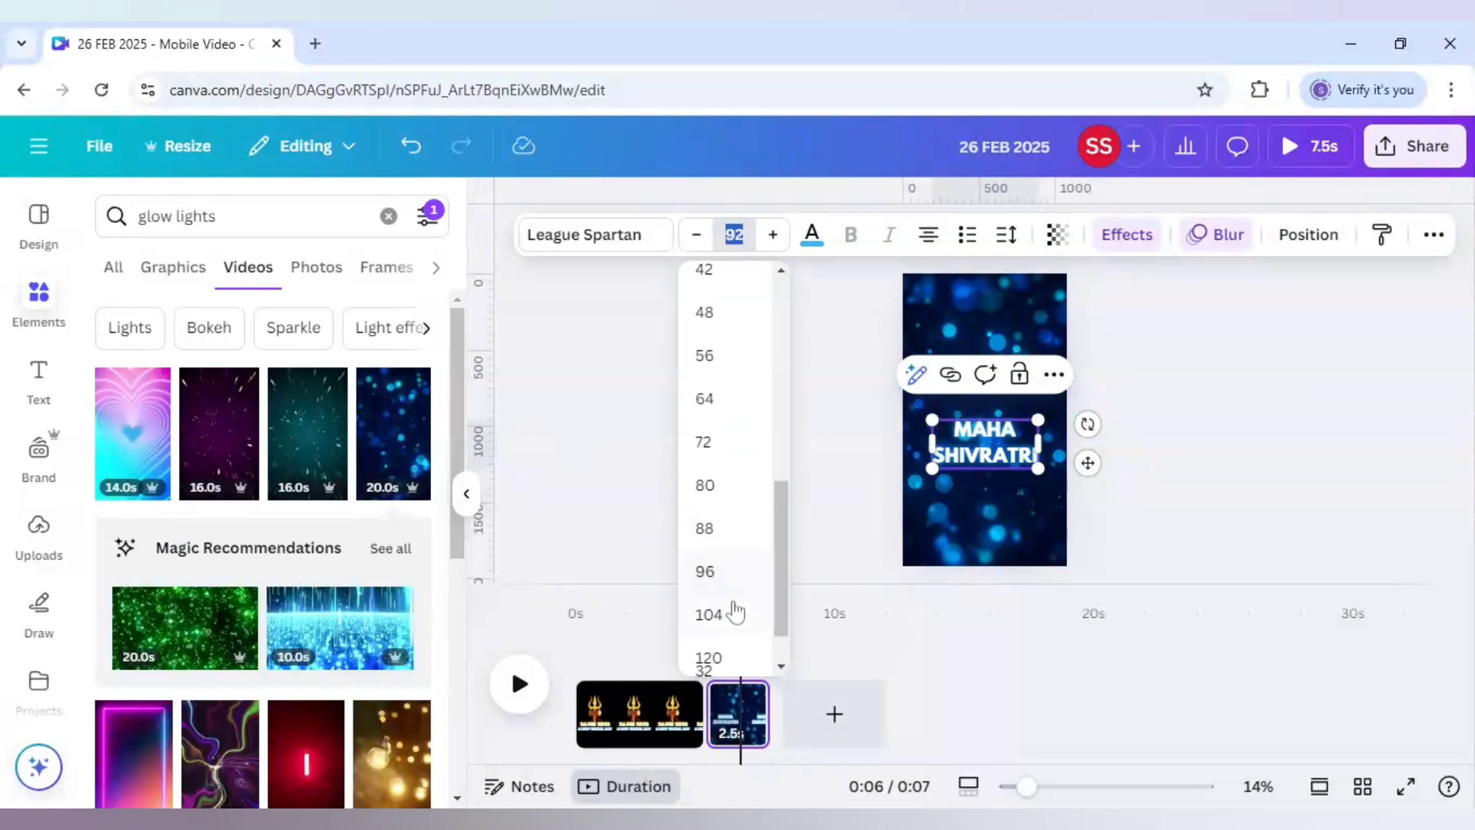
left_click(736, 613)
left_click(1242, 482)
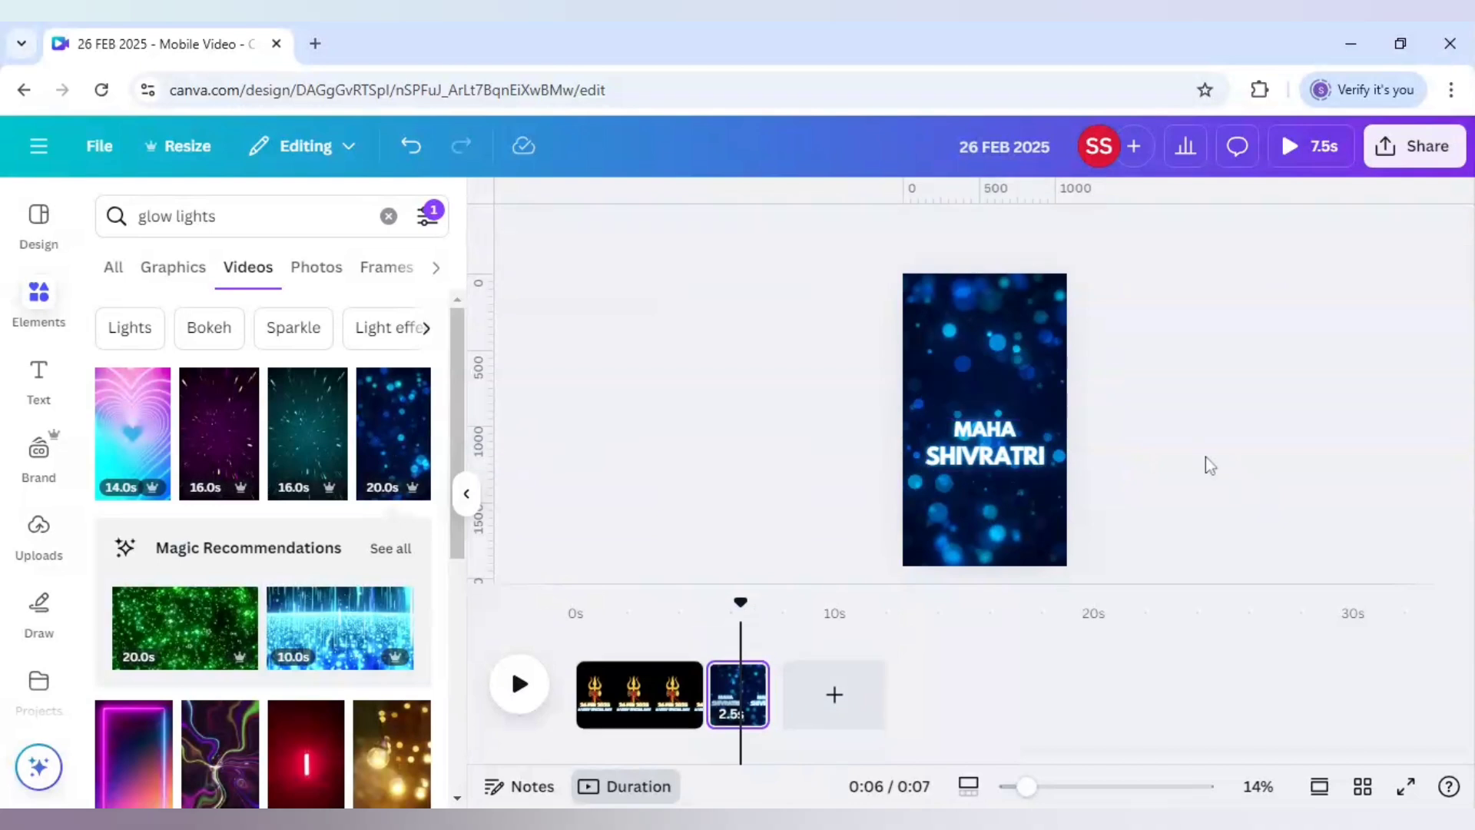
Move the MAHA SHIVRATRI text to the centre of the second page
left_click(992, 432)
left_click_drag(992, 432, 992, 405)
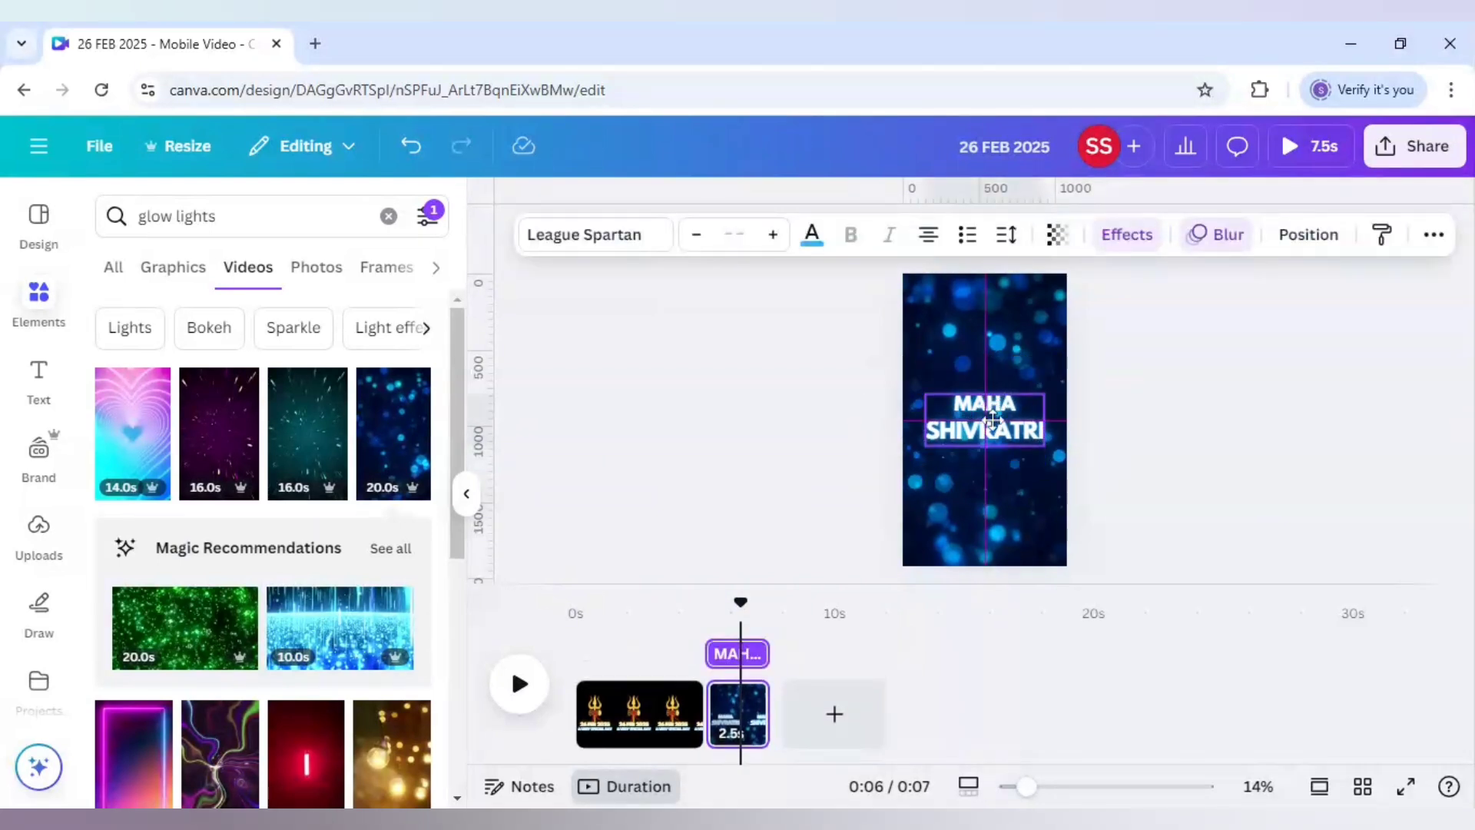
left_click(1155, 472)
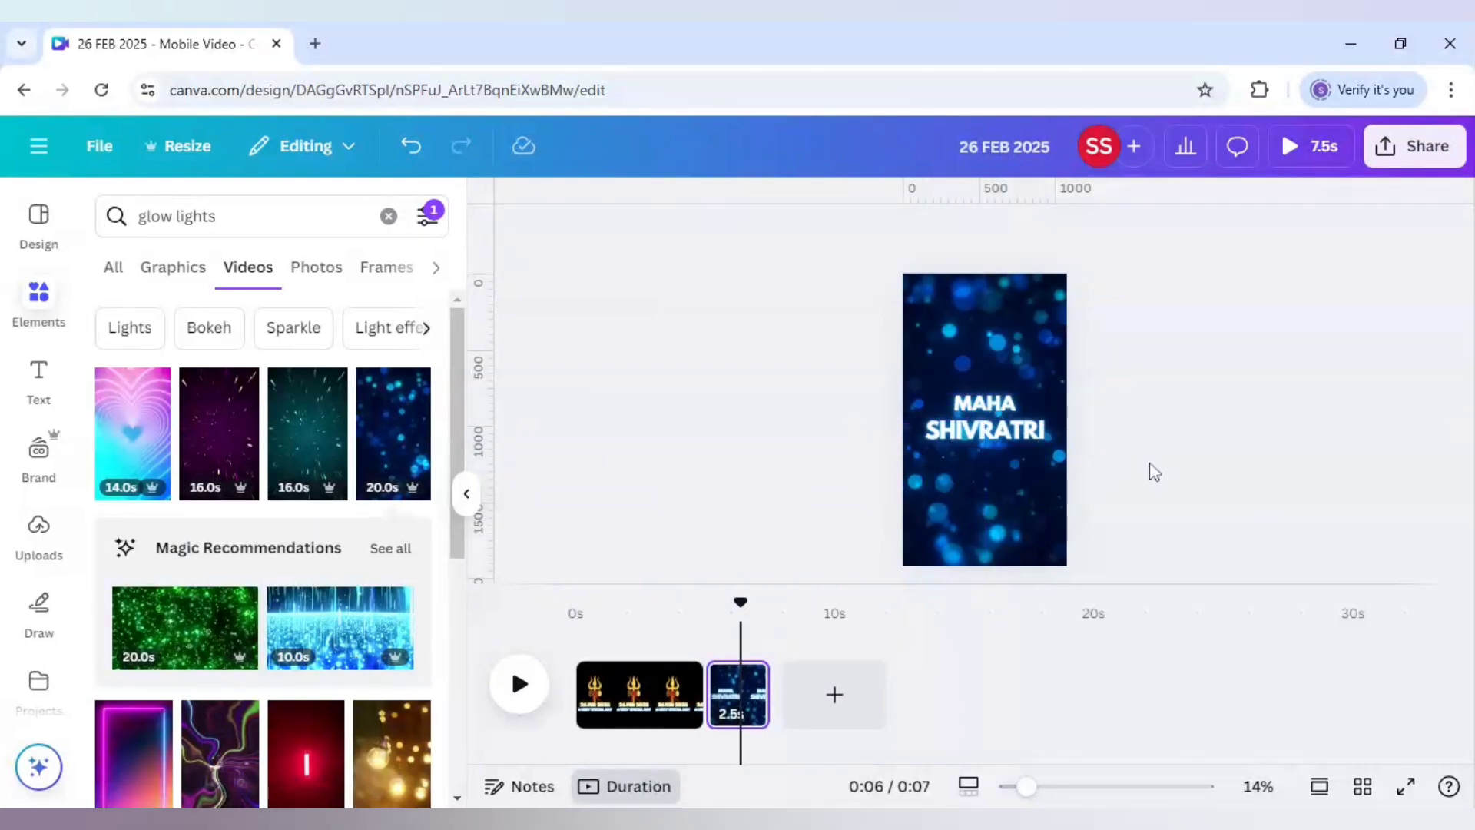
Move the trishul and both text lines on the first page slightly upward together, keeping them horizontally centred
left_click(640, 689)
left_click(983, 462)
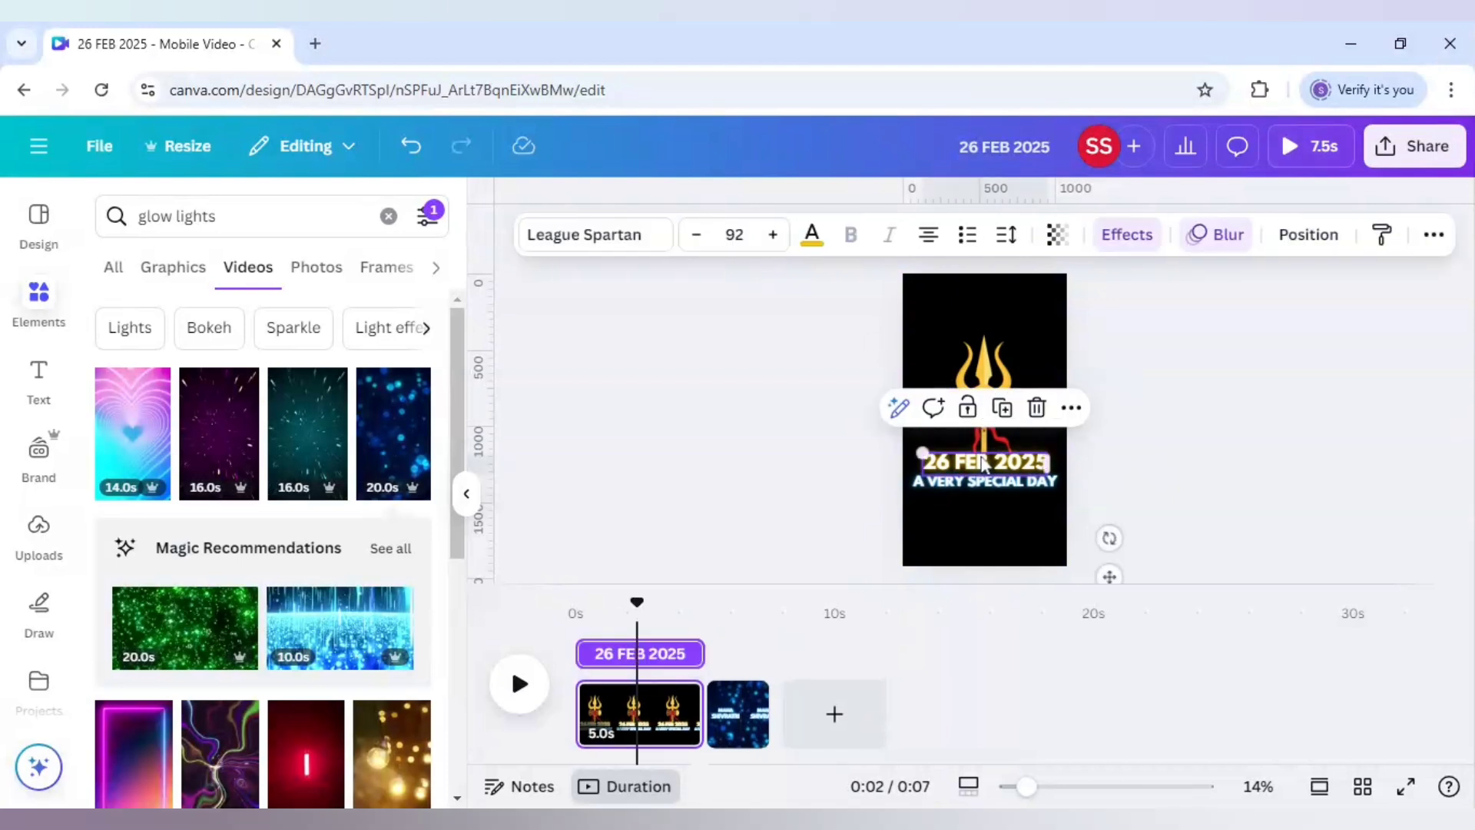
key("ctrl+a")
left_click_drag(989, 440, 988, 432)
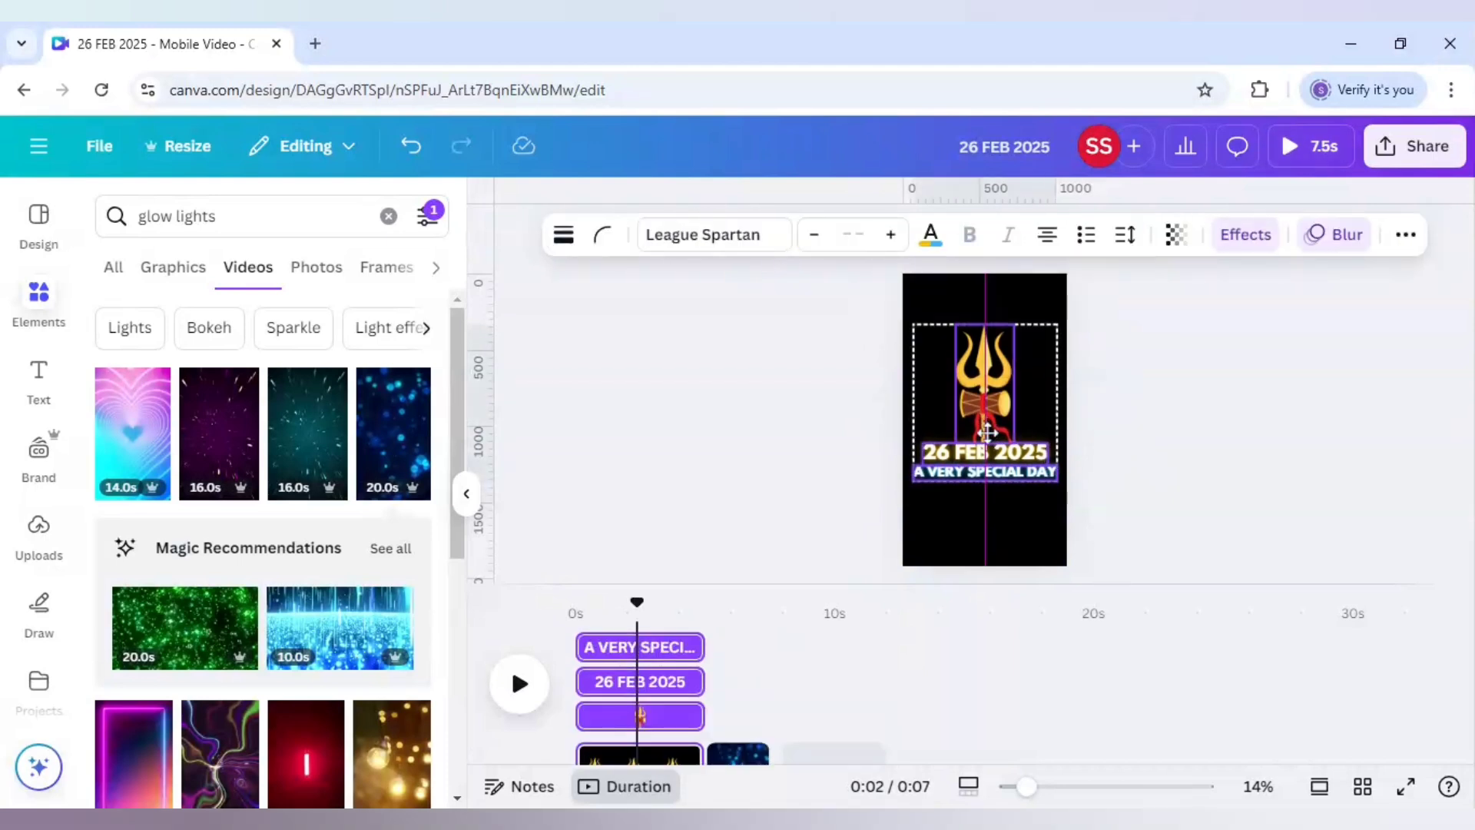
left_click(1184, 500)
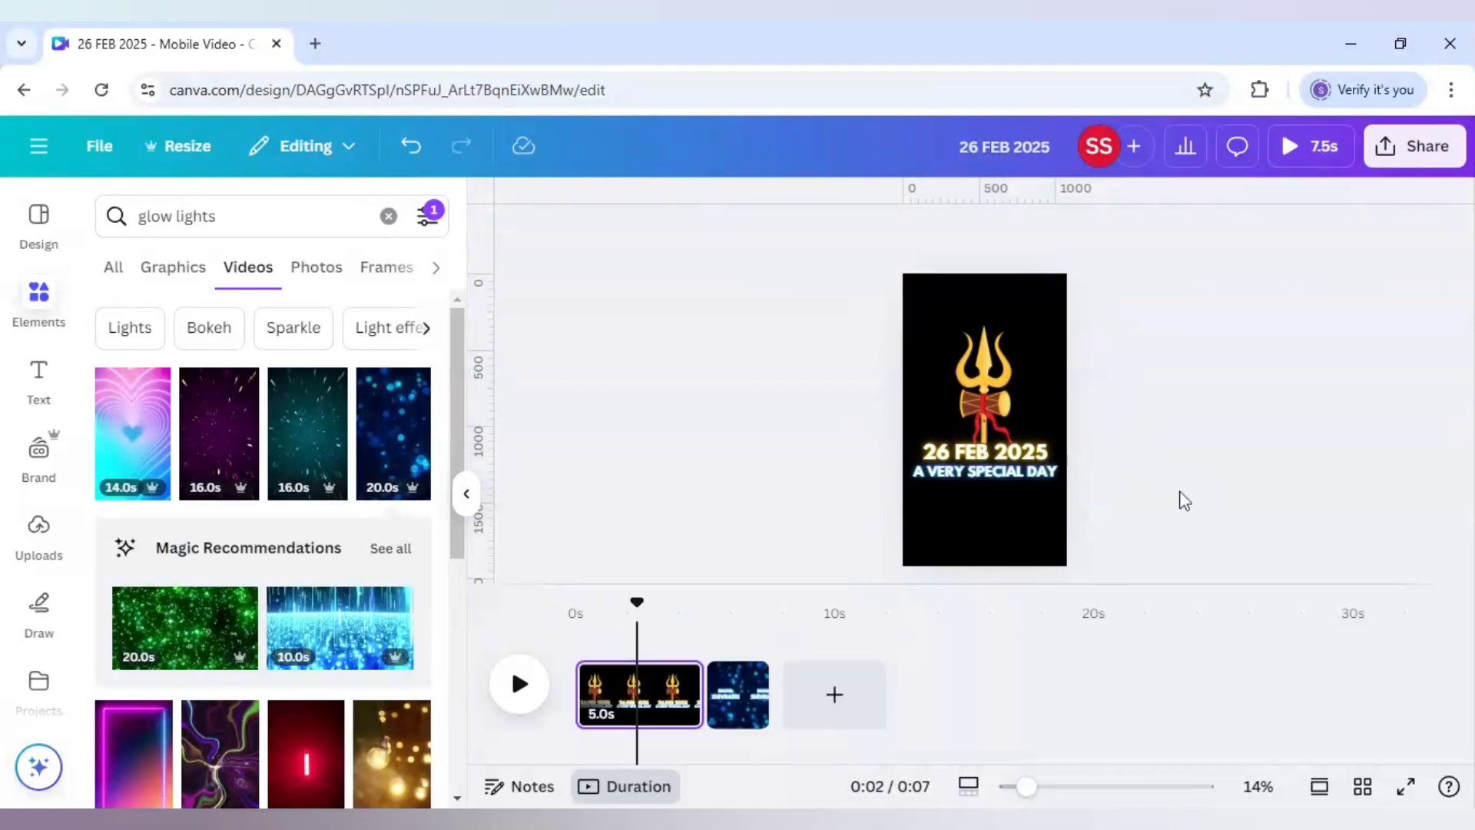
Add a third page to the video and clear the orientation filter from the element search
left_click(819, 707)
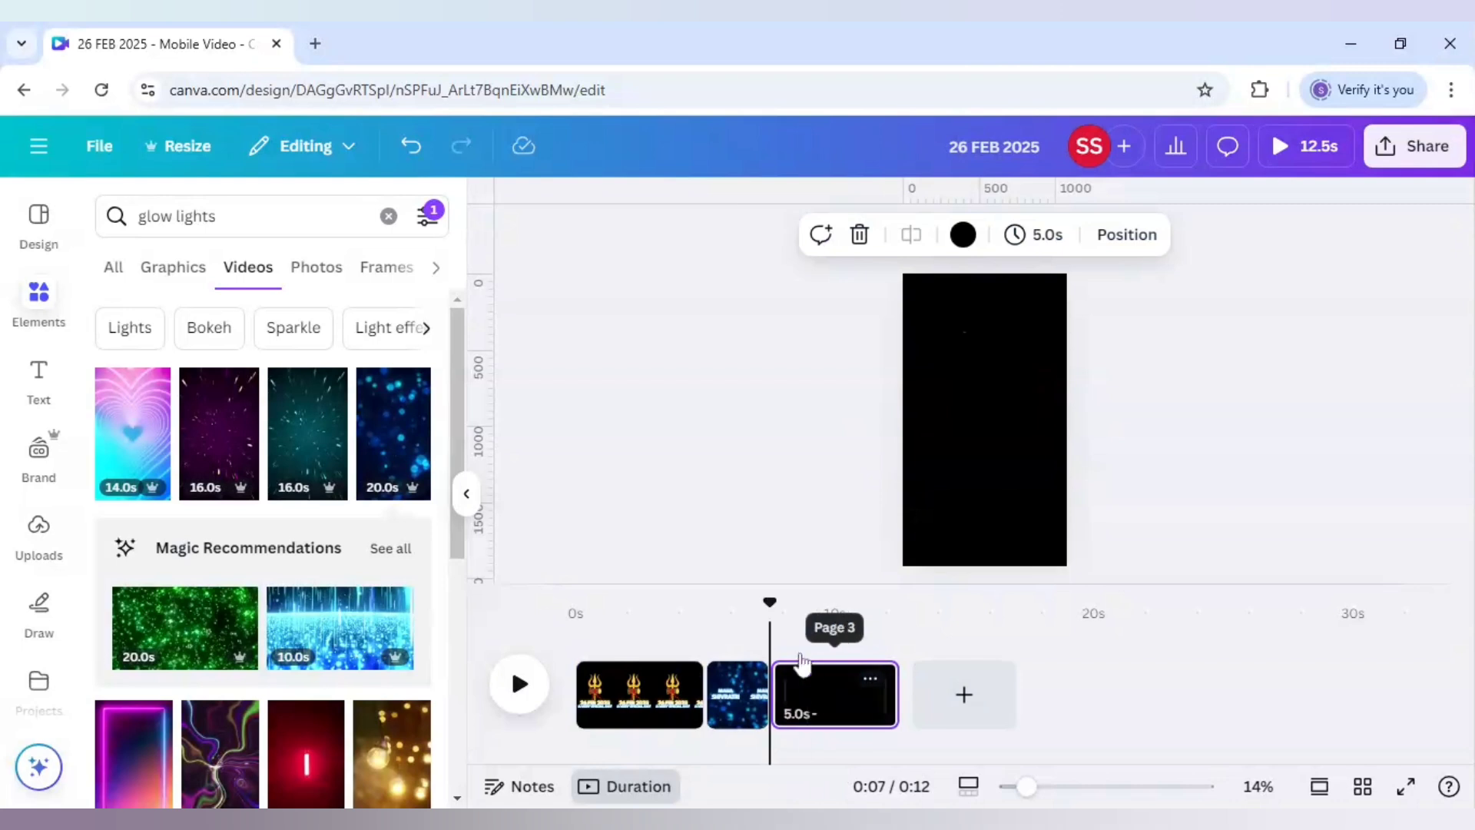
left_click(425, 223)
left_click(211, 626)
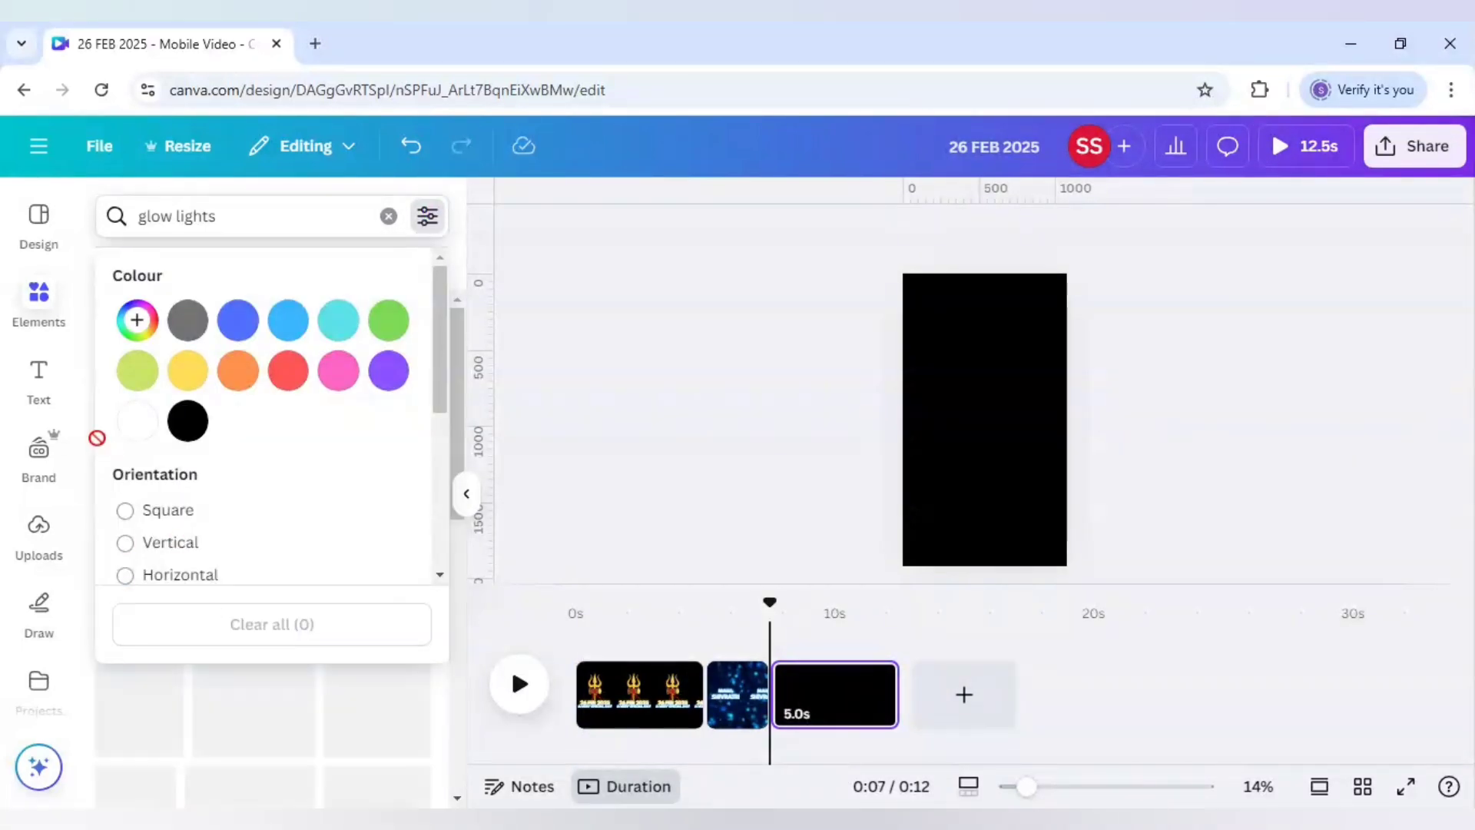
Search the elements for "mahadev in circle" and show only graphics
left_click(246, 216)
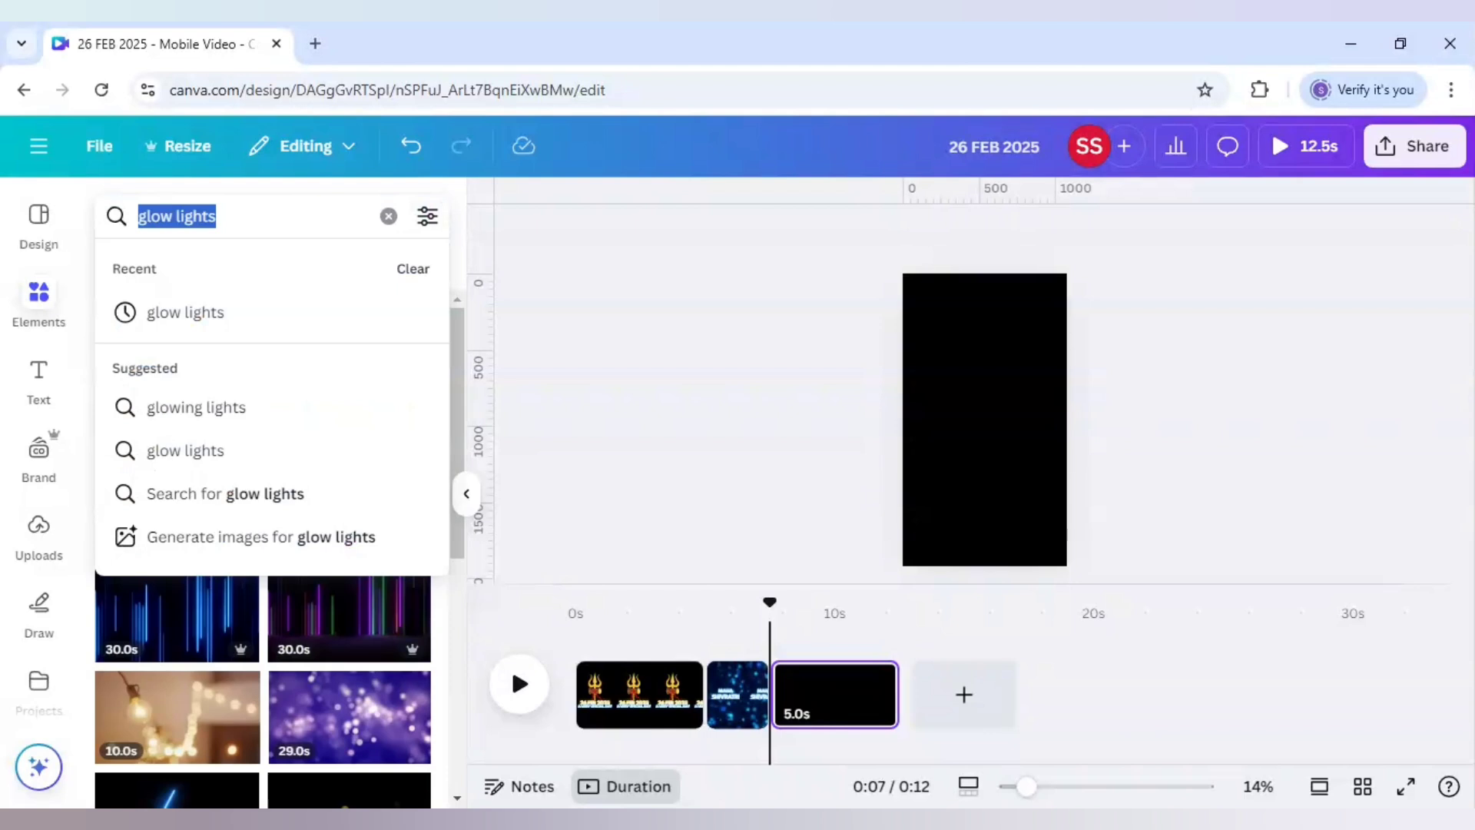
type("mahadev i")
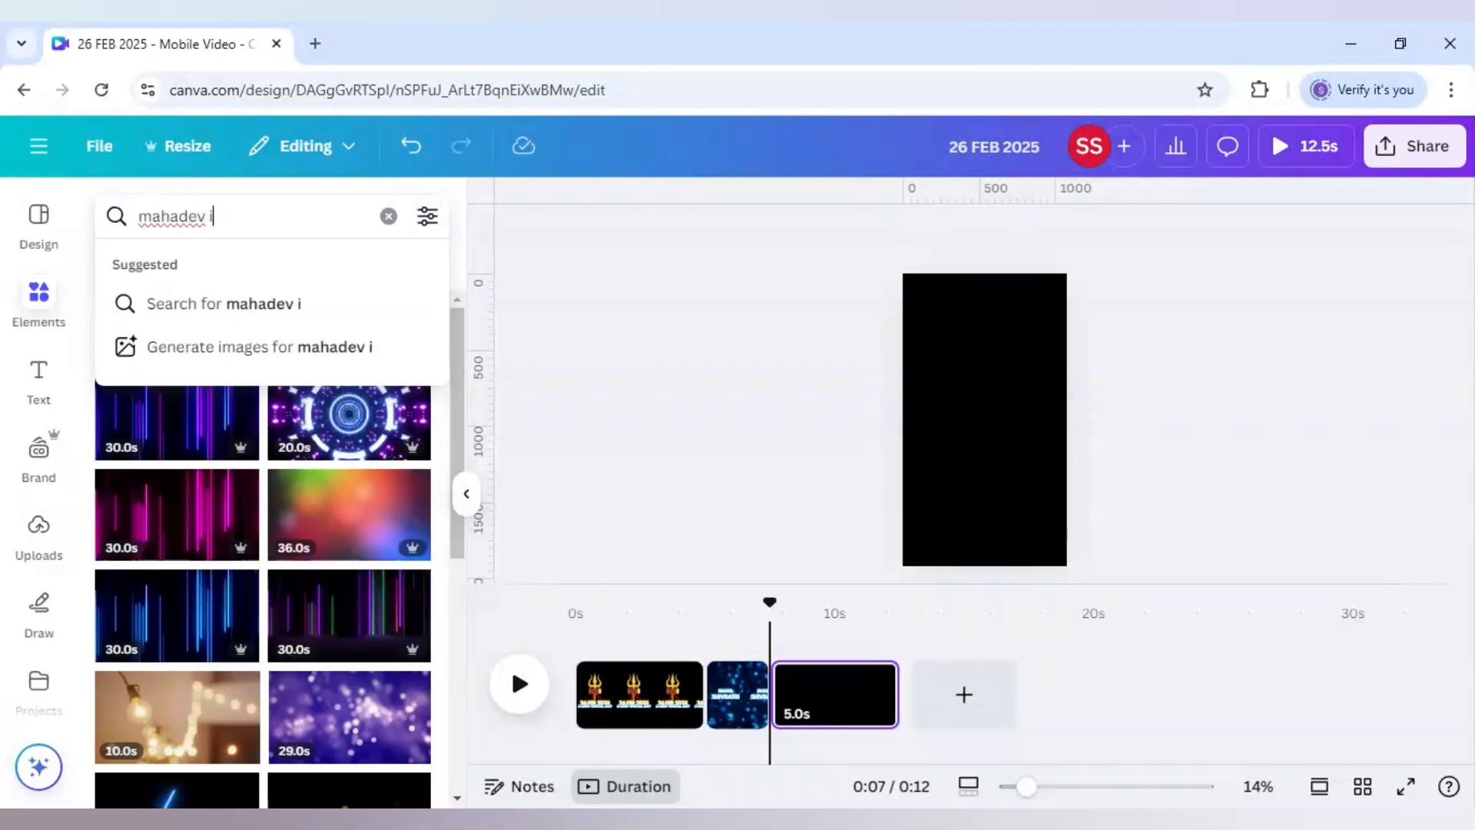
type("n circle")
key("Return")
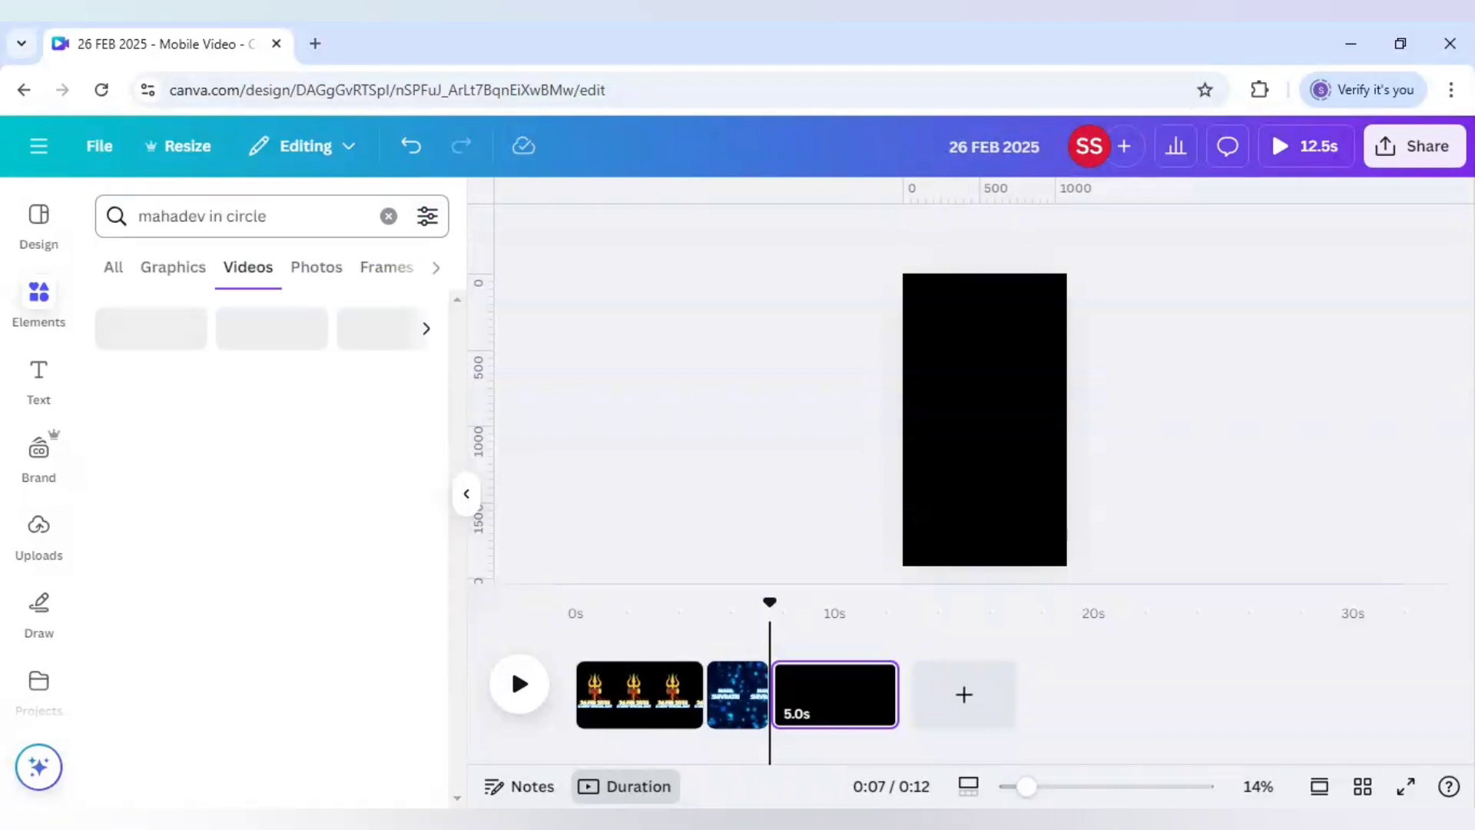
left_click(171, 280)
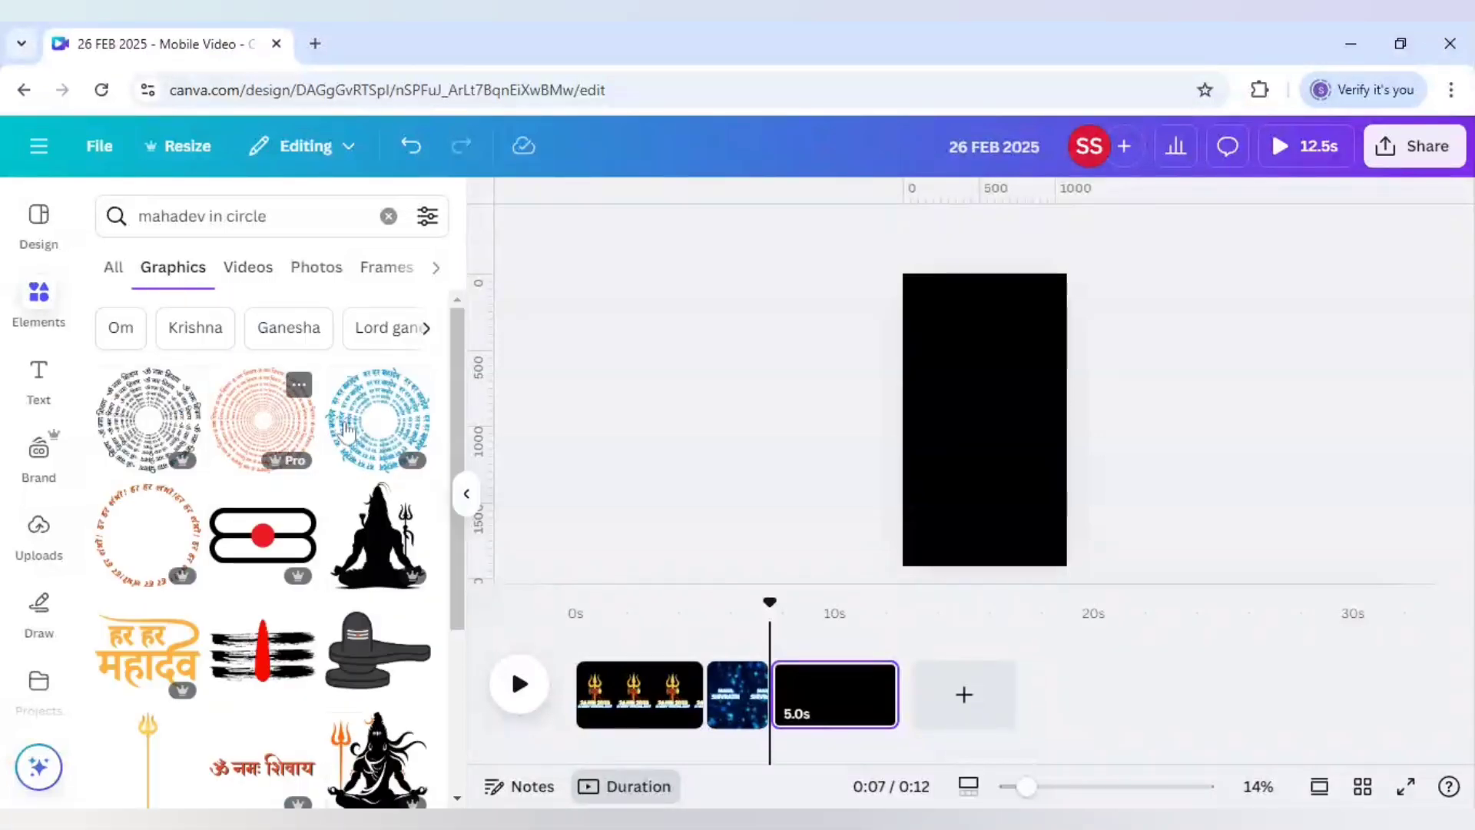
Add the blue circular Hindi text graphic to the third page and recolour its blue to the document's golden yellow
left_click(382, 433)
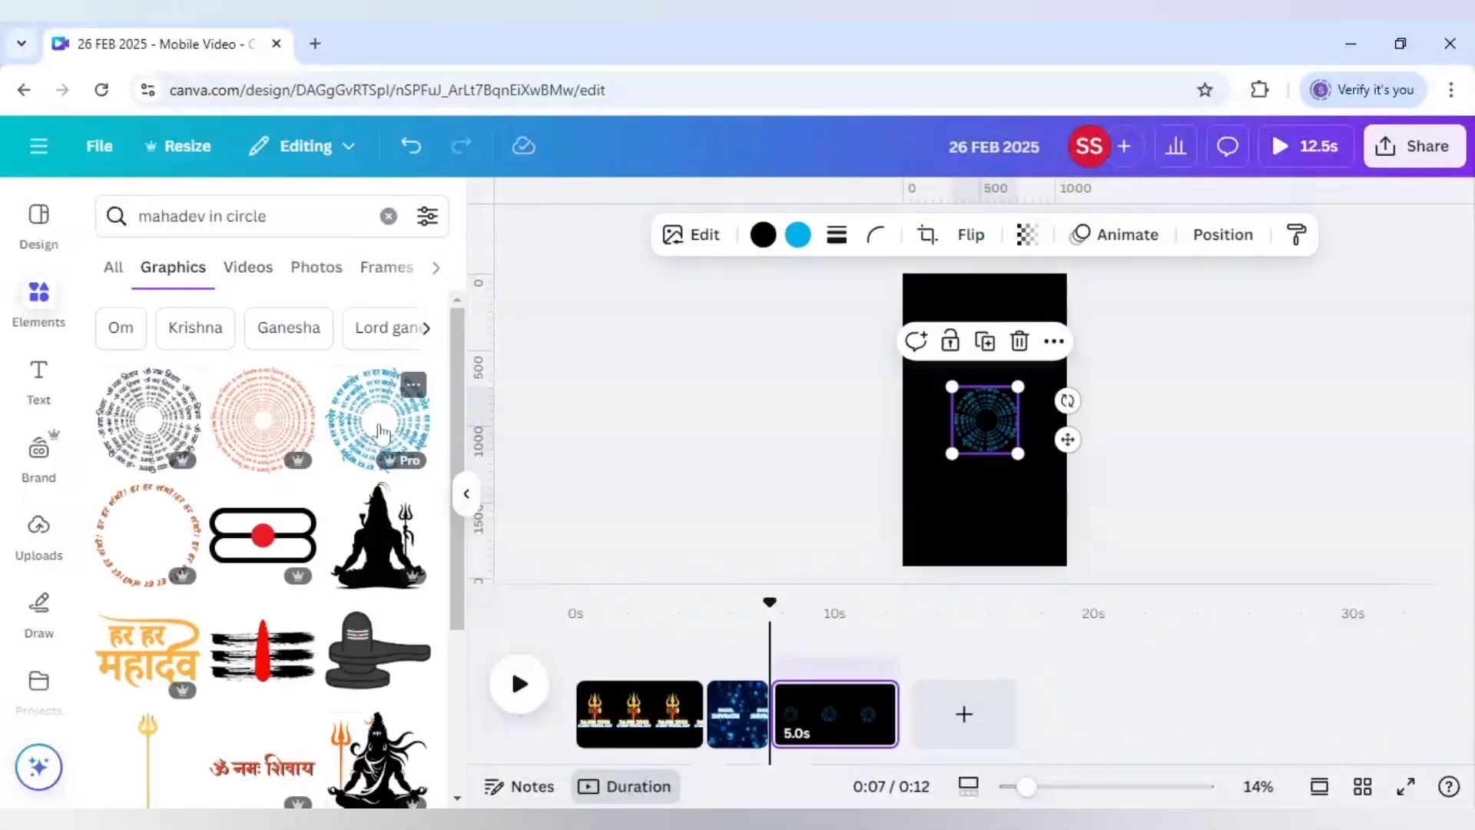
left_click(799, 234)
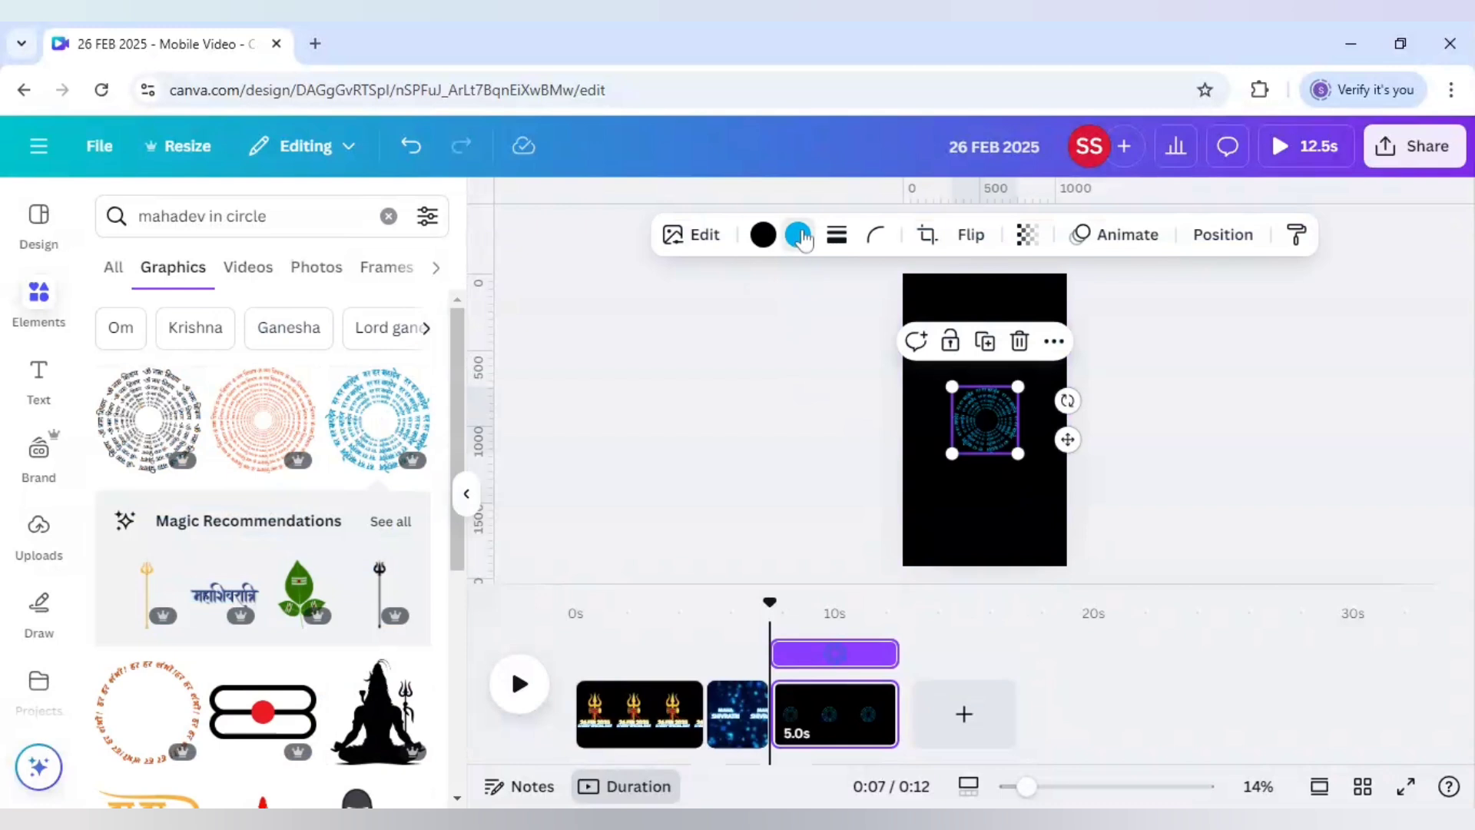
left_click(351, 371)
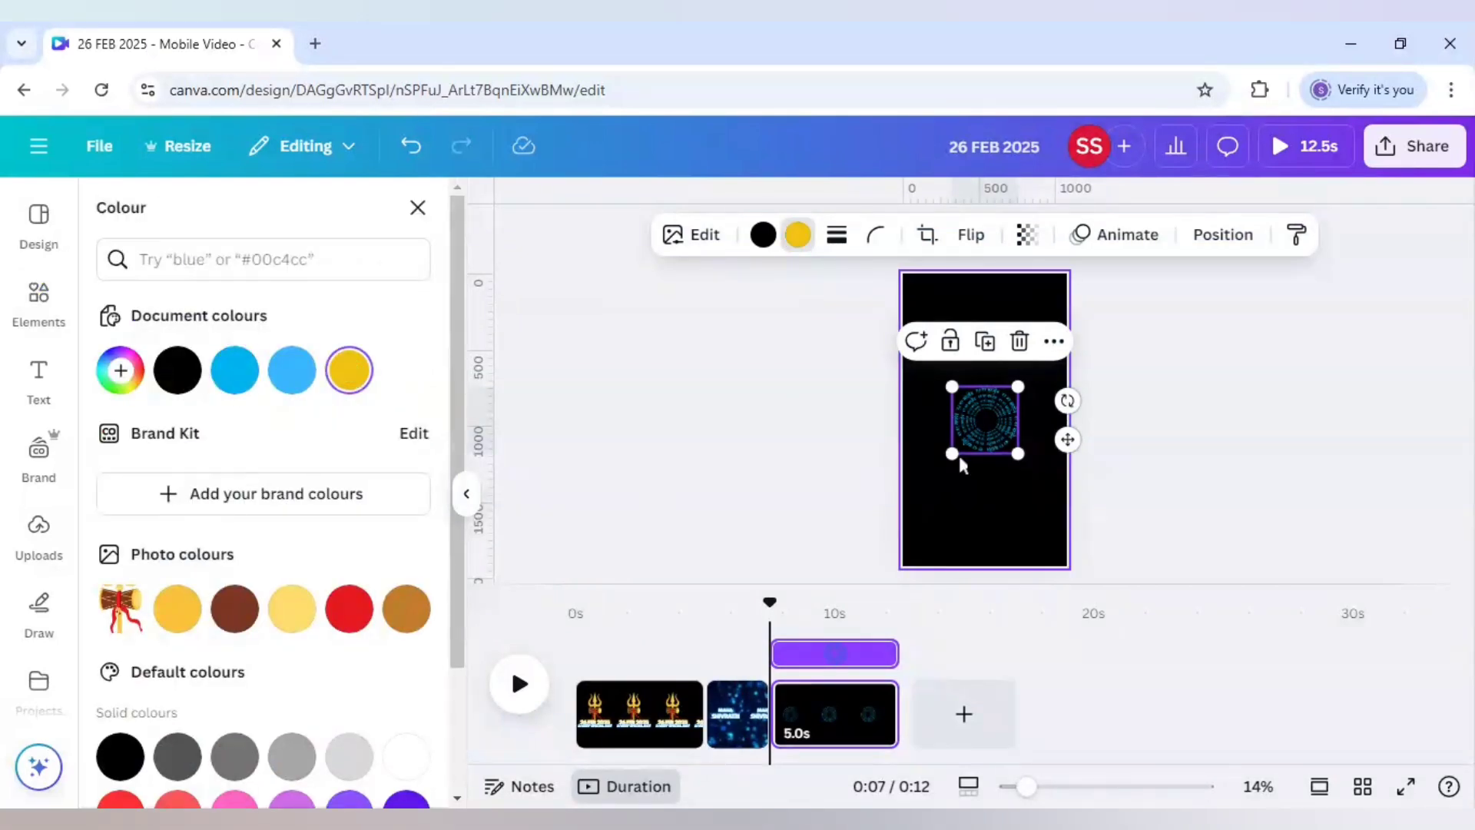
Enlarge the circular text graphic to nearly the full page width and centre it on the third page
left_click_drag(952, 454, 919, 485)
left_click_drag(1020, 388, 1060, 343)
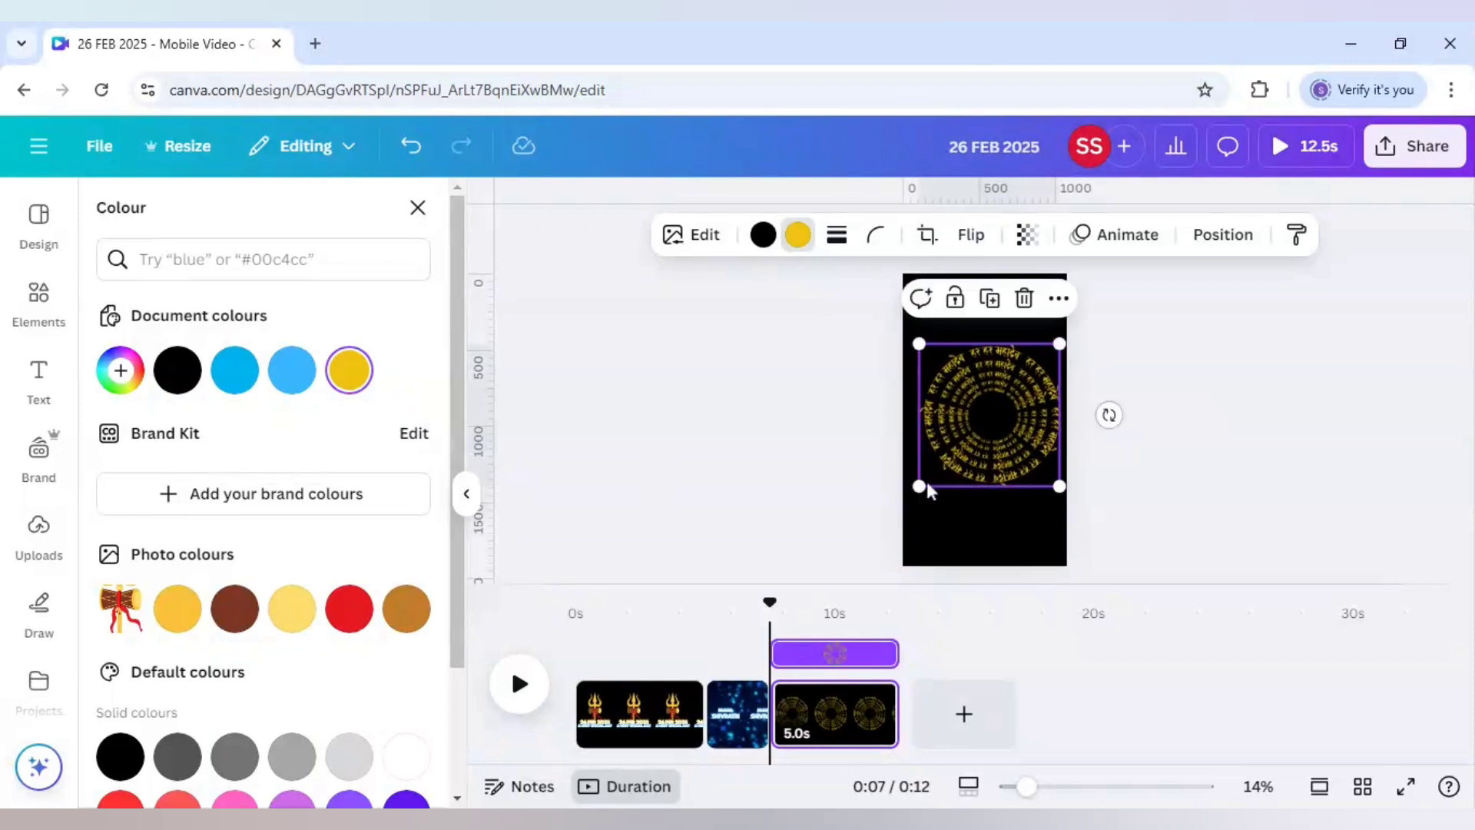
left_click_drag(919, 486, 911, 494)
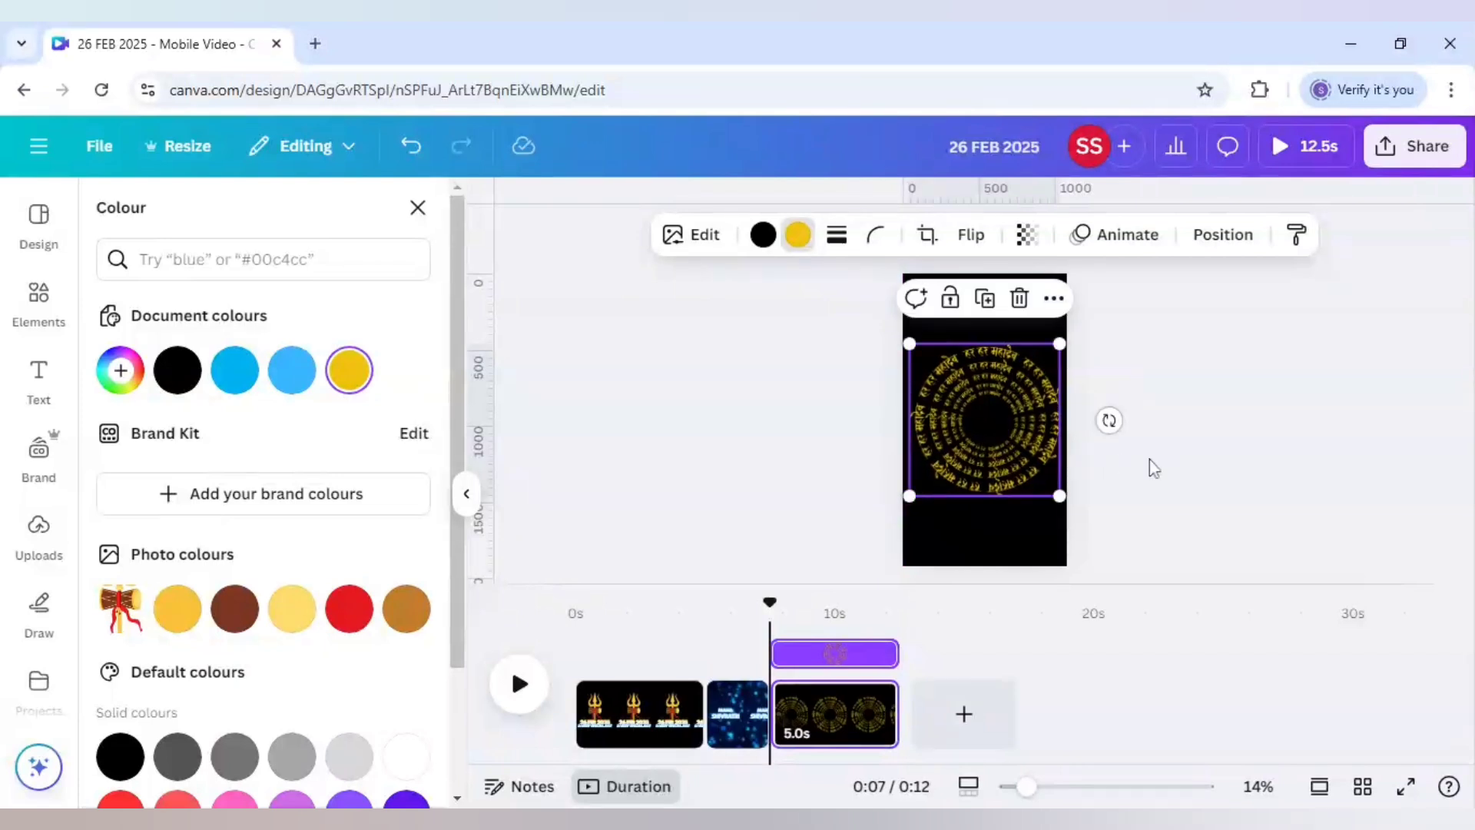
key("Escape")
key("Escape")
Apply the Rotate add-on animation effect to the circular Hindi text graphic on the third page
left_click(1022, 431)
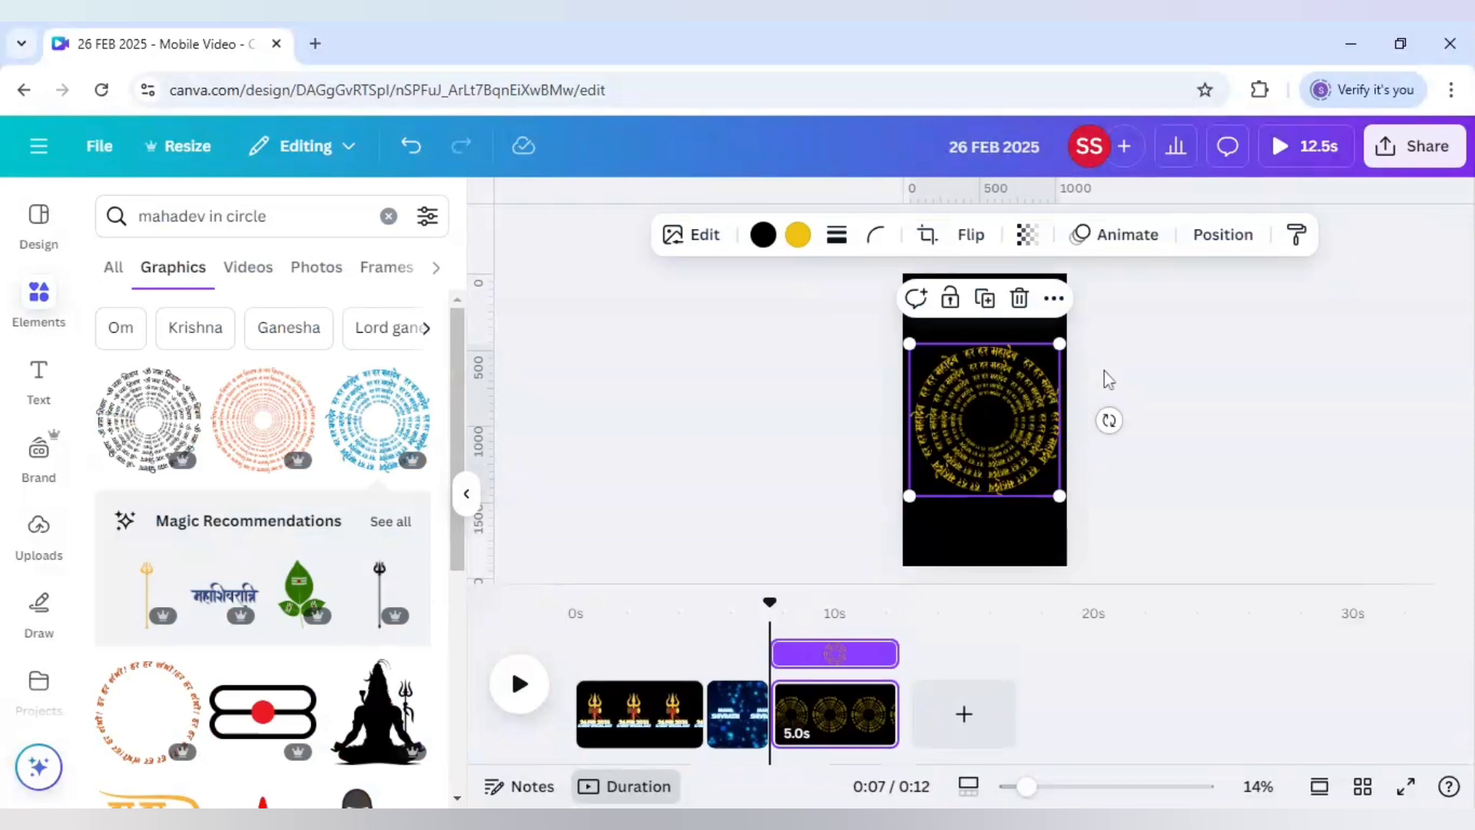
left_click(1122, 244)
scroll(432, 541, "down", 5)
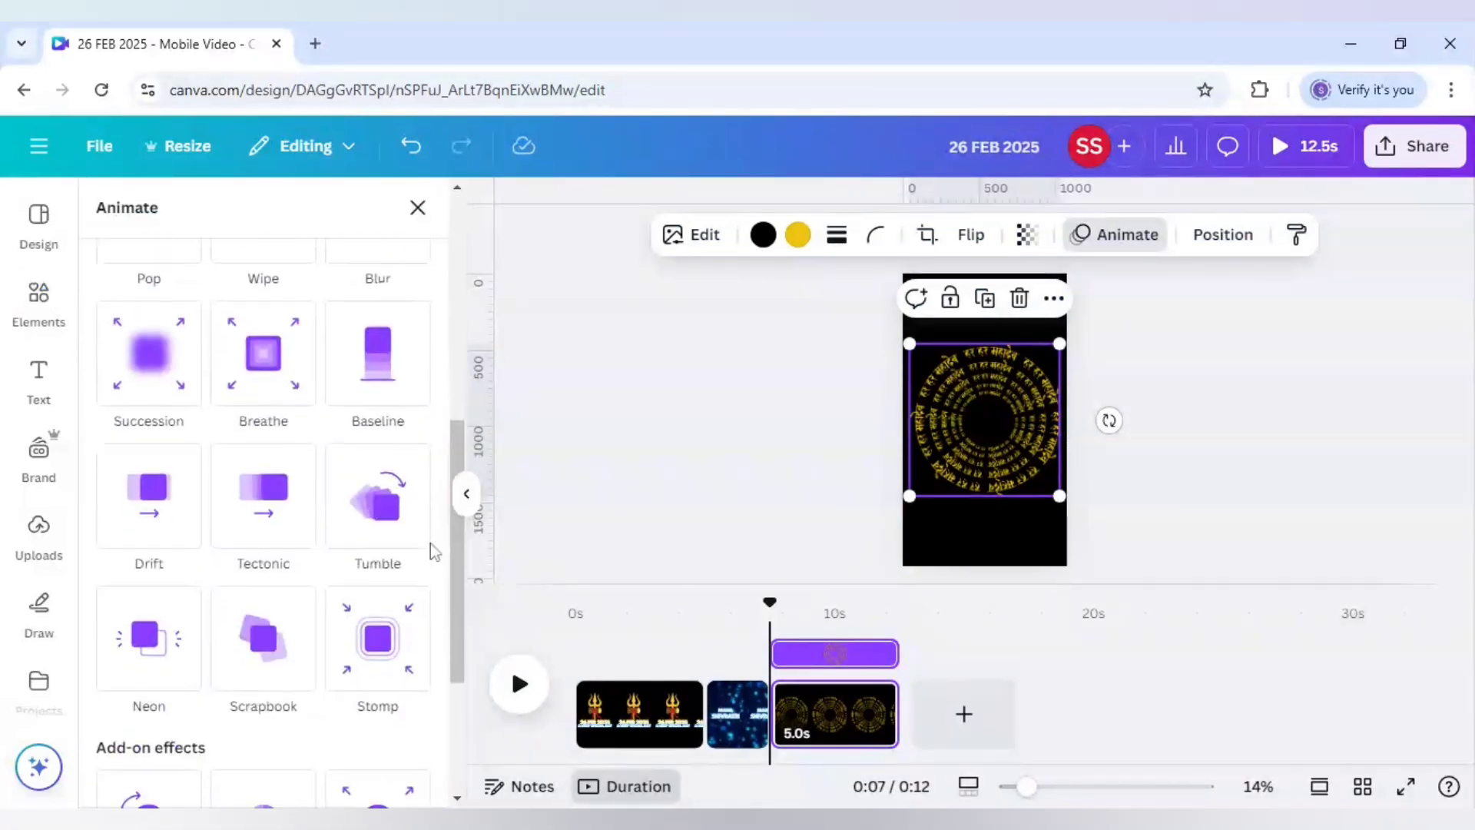
scroll(431, 542, "down", 3)
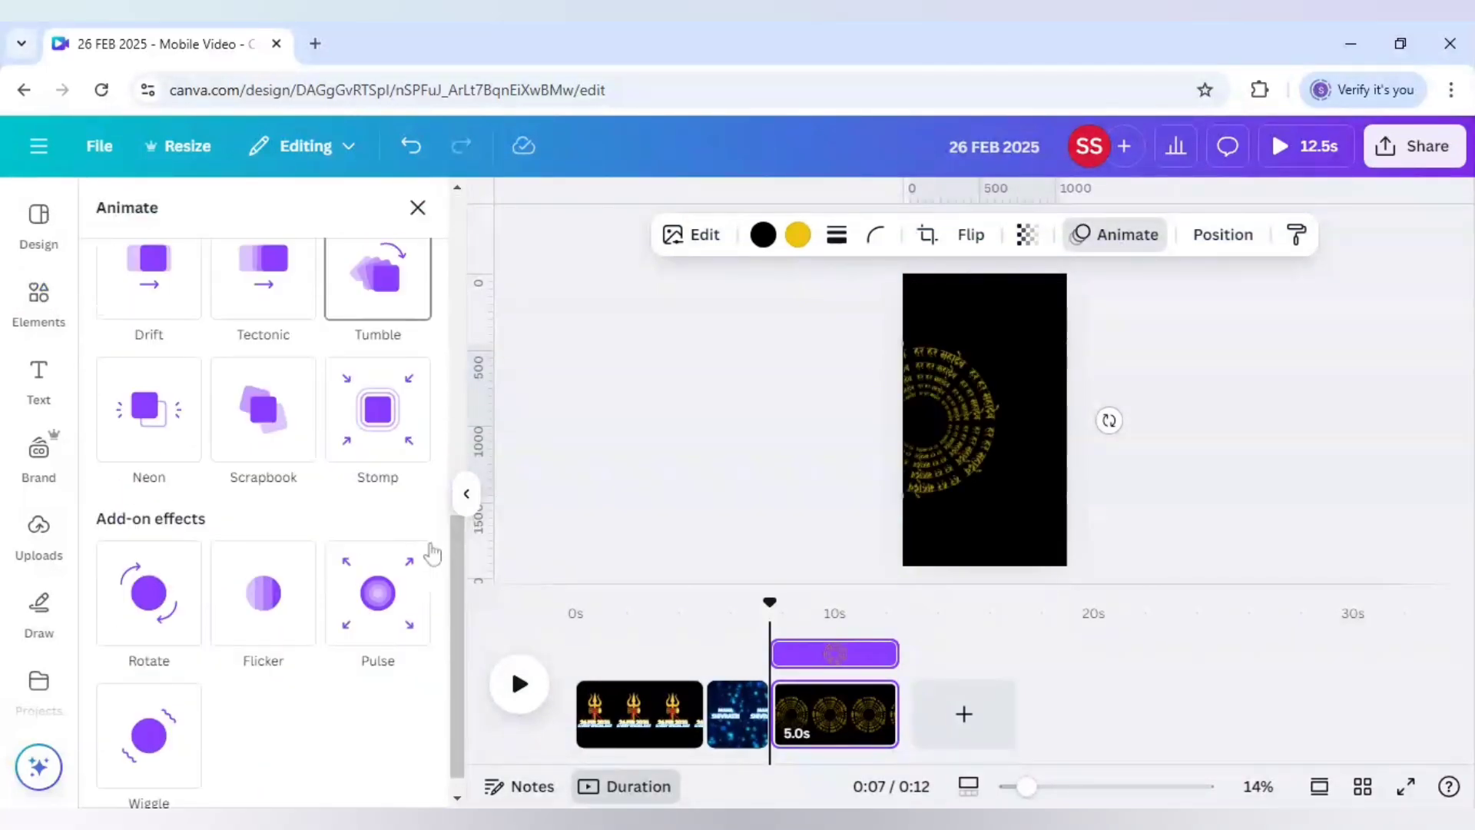
left_click(163, 580)
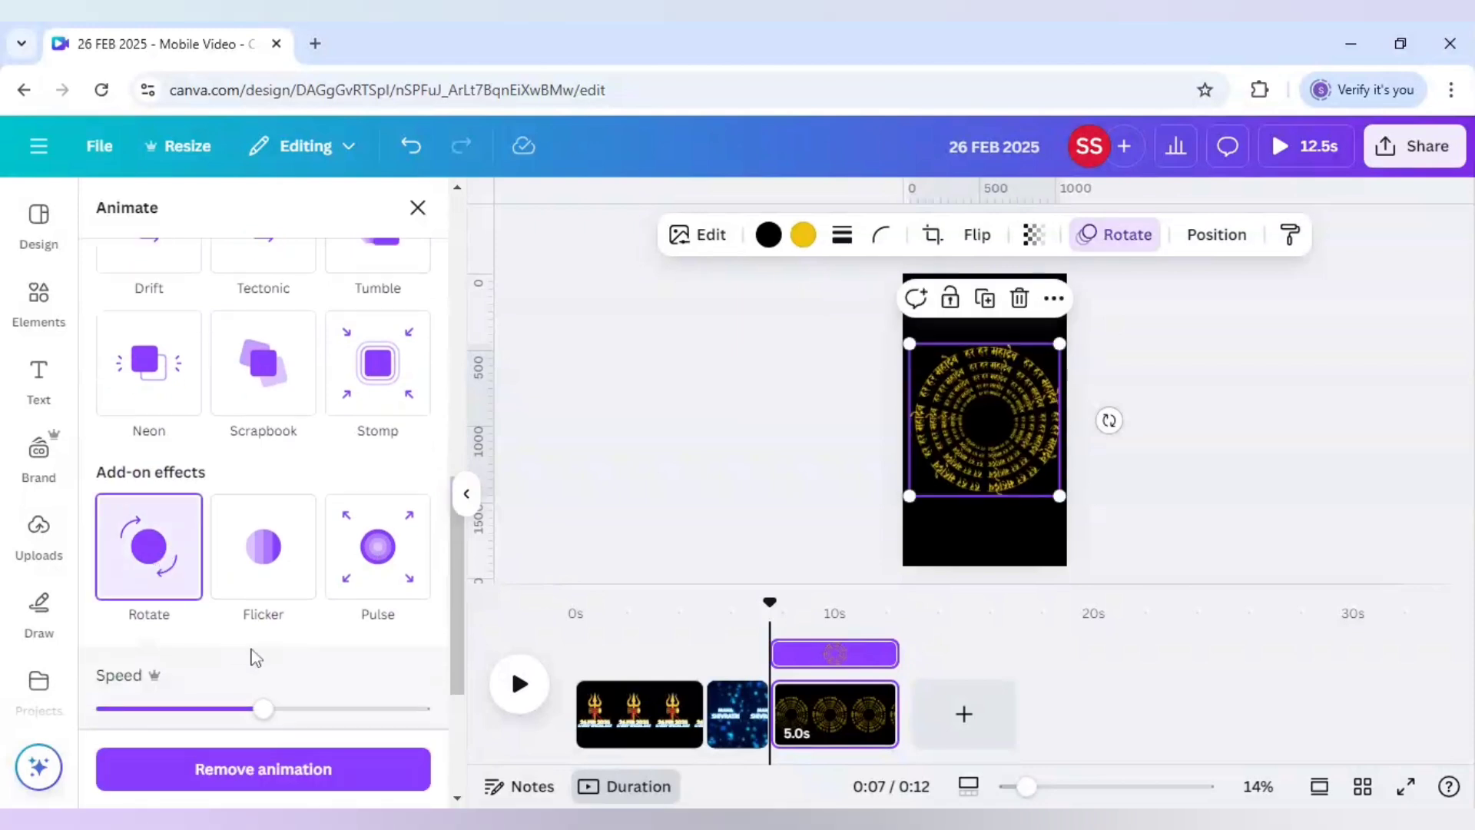
Preview the circular text's rotation at a slower speed and set the rotation speed back to about the middle of its range
left_click_drag(266, 715, 198, 710)
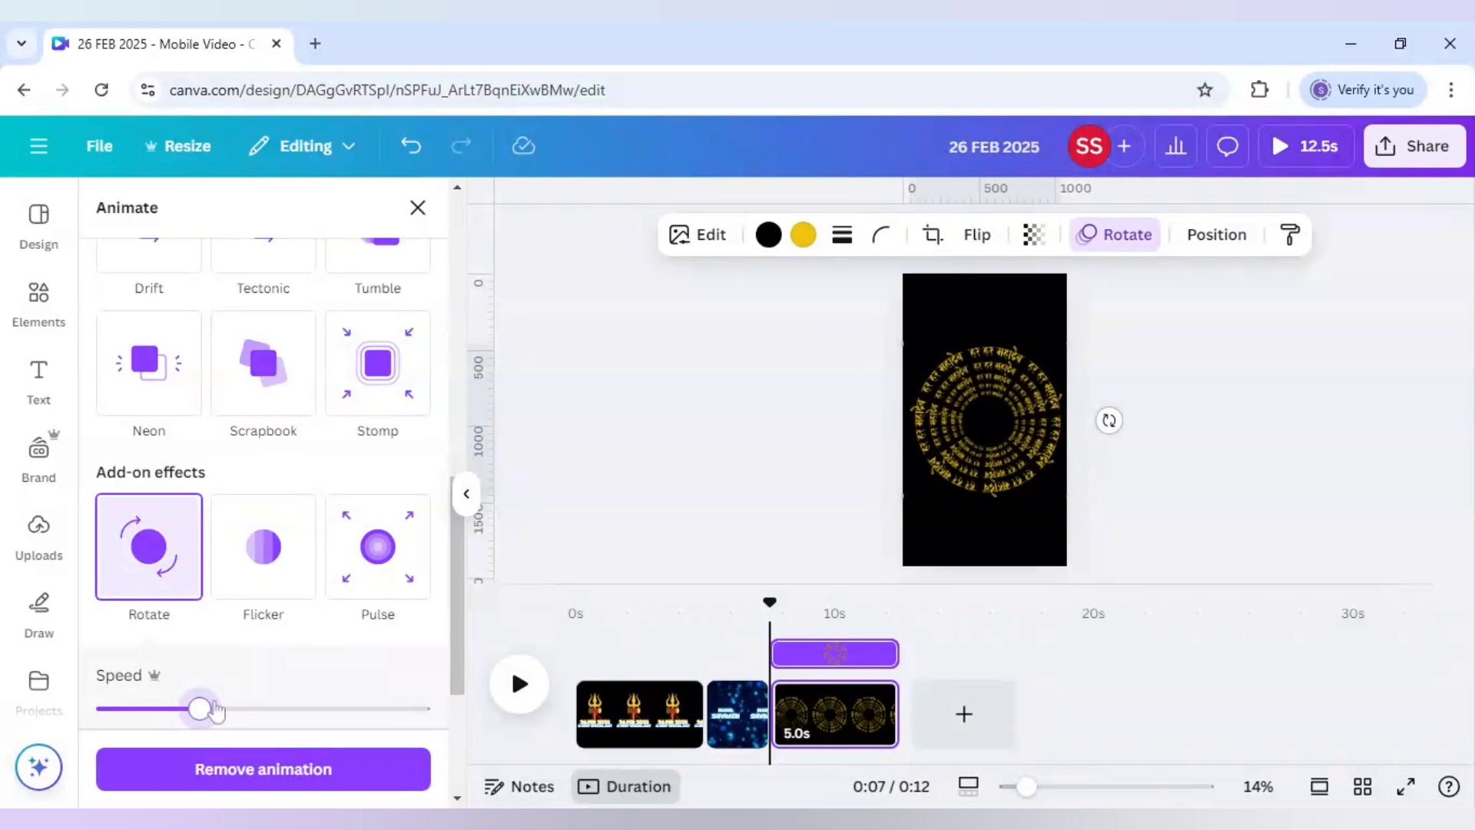
left_click(513, 696)
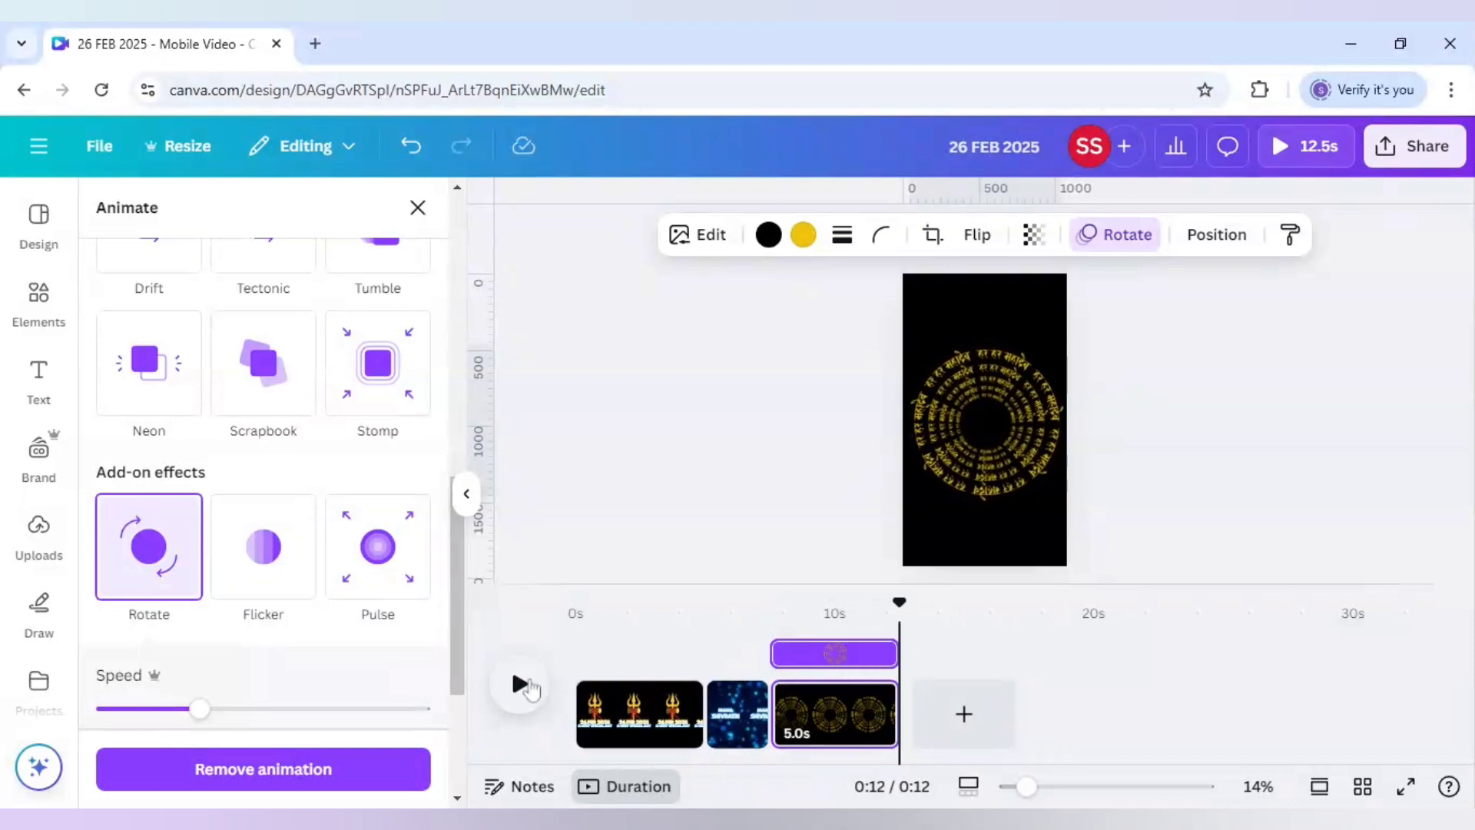
left_click_drag(205, 711, 262, 713)
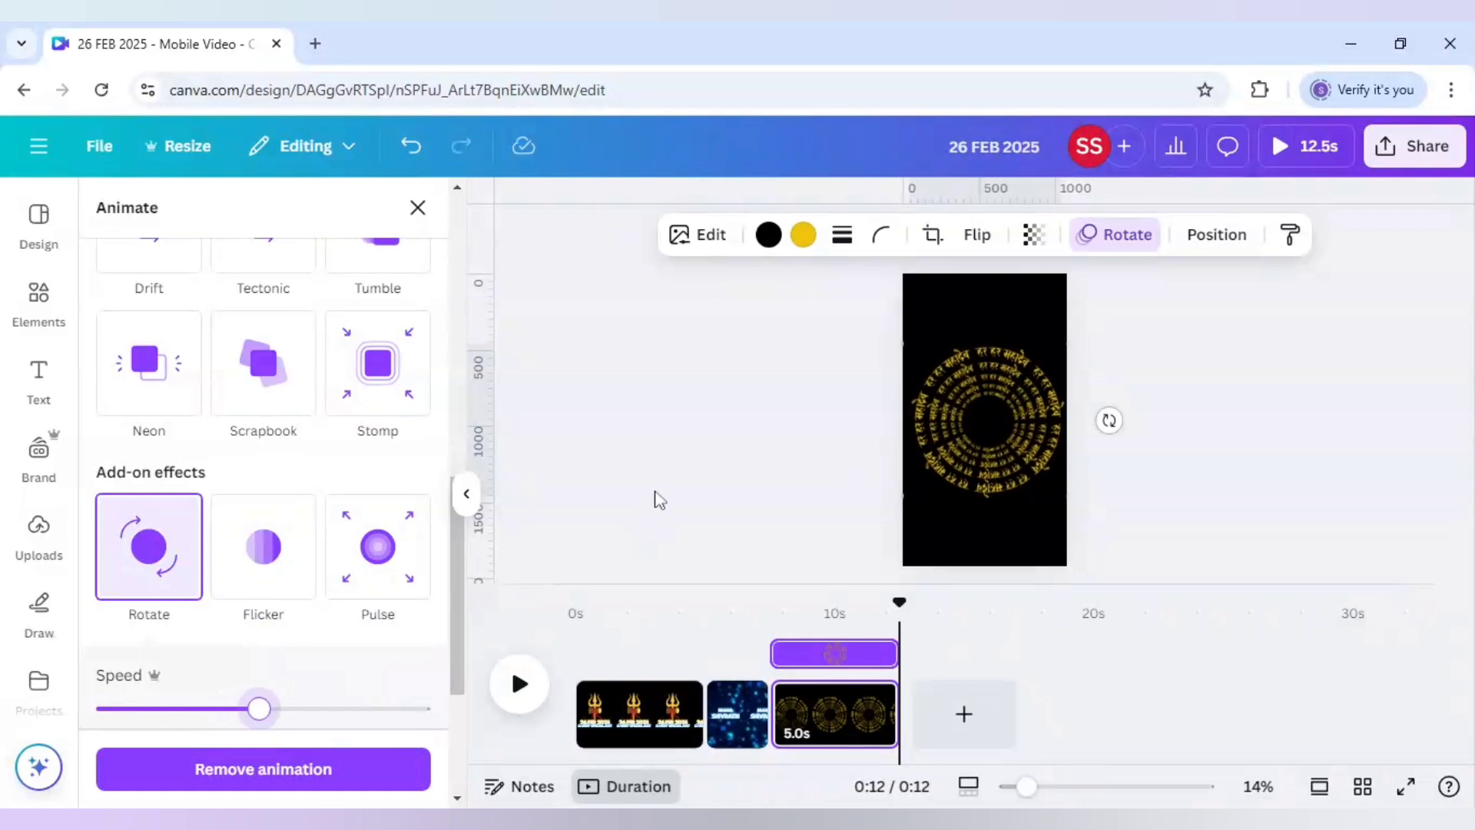
left_click_drag(899, 602, 779, 626)
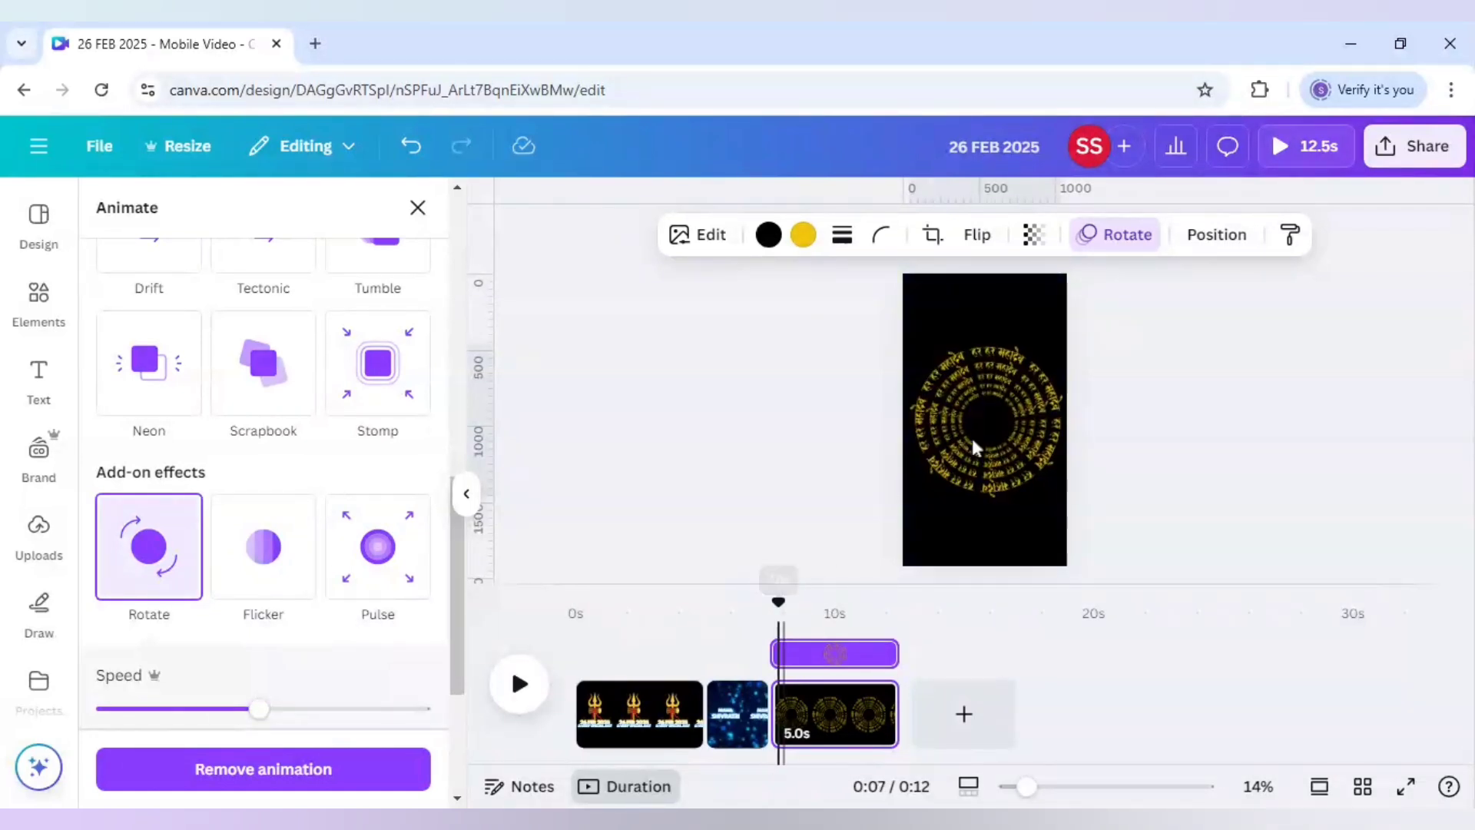
Search the elements for "mandala" and show only graphics
left_click(42, 305)
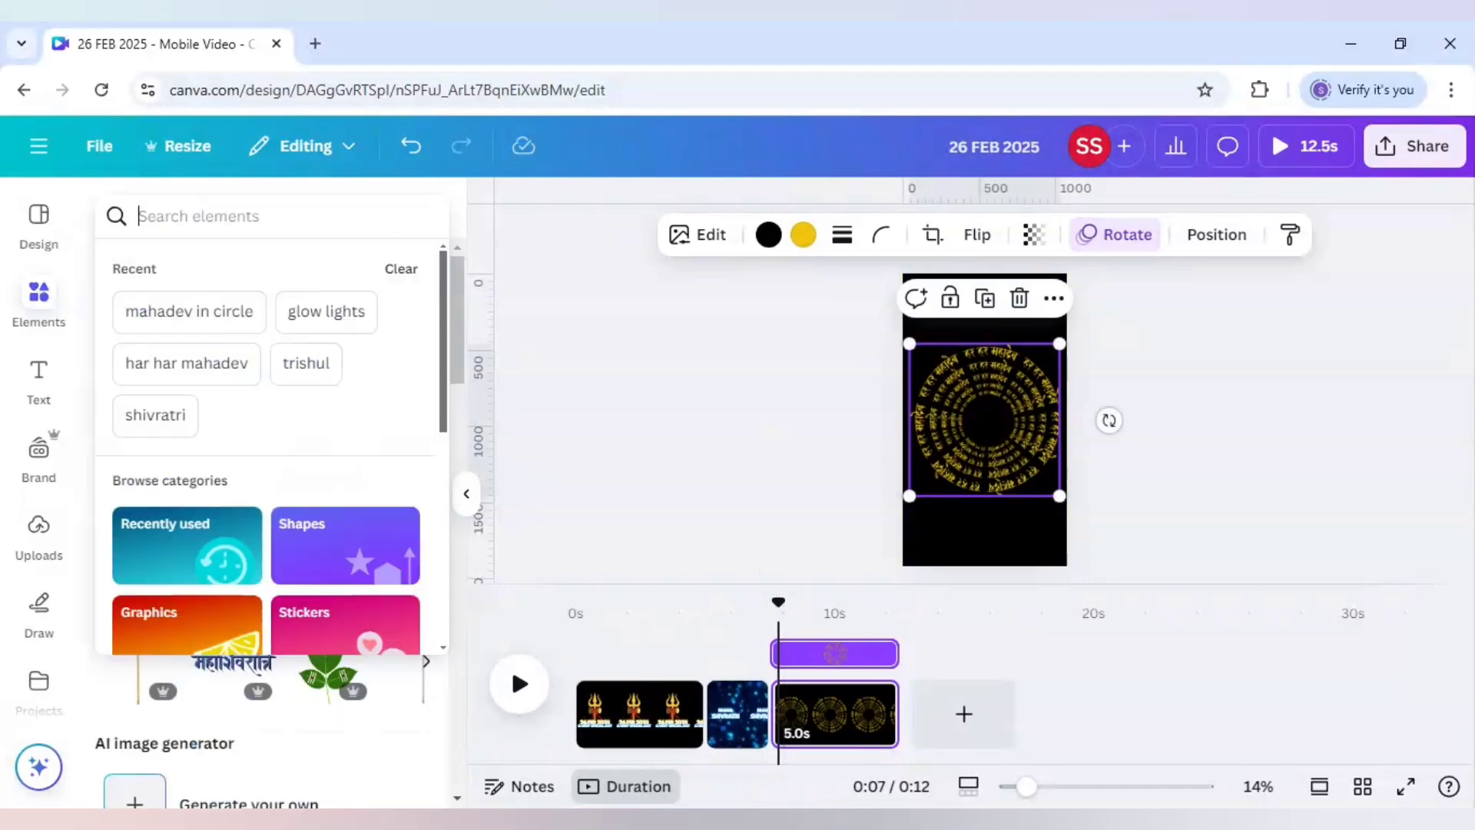
type("mandala")
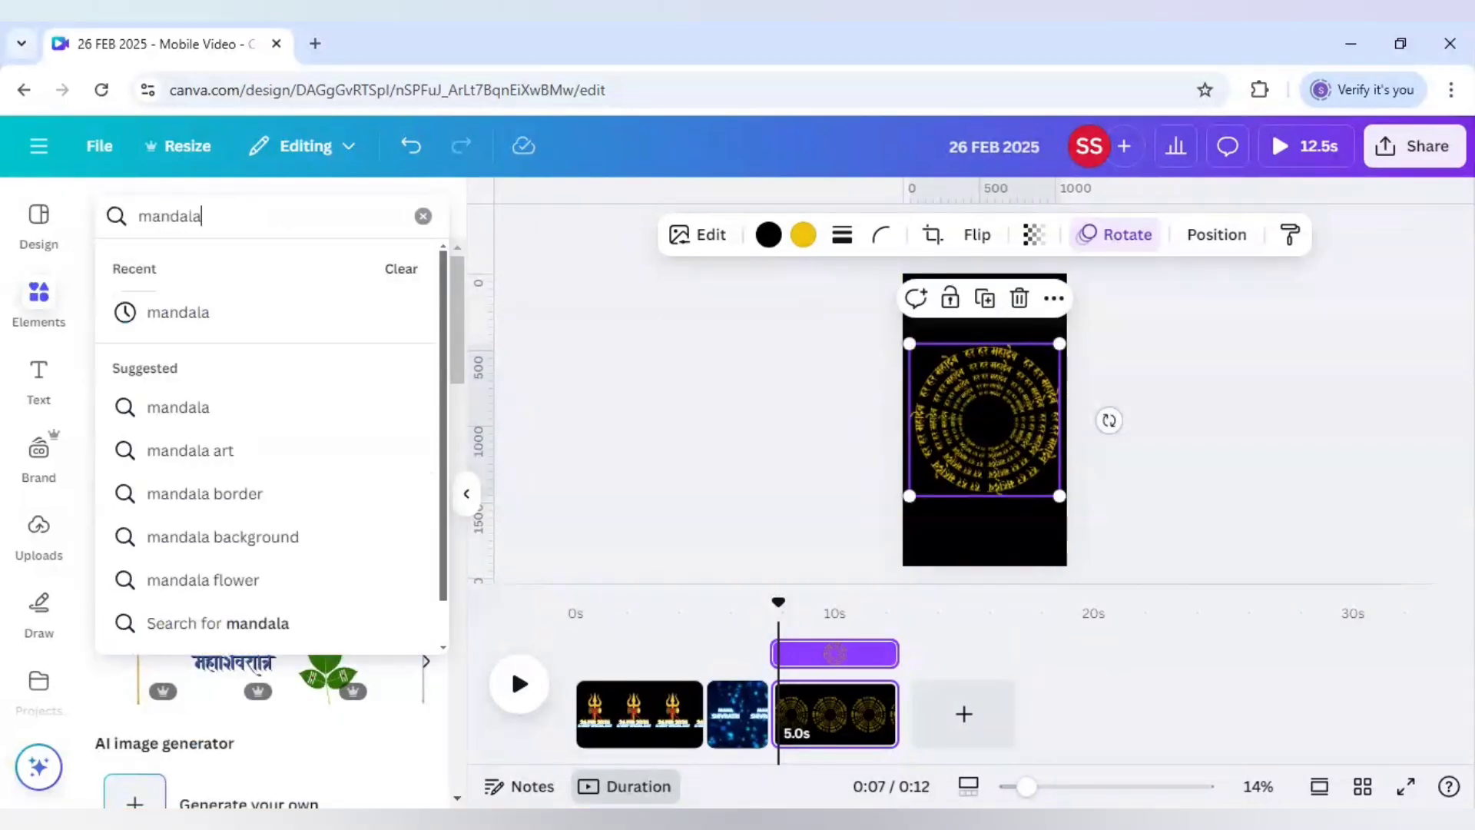
key("Return")
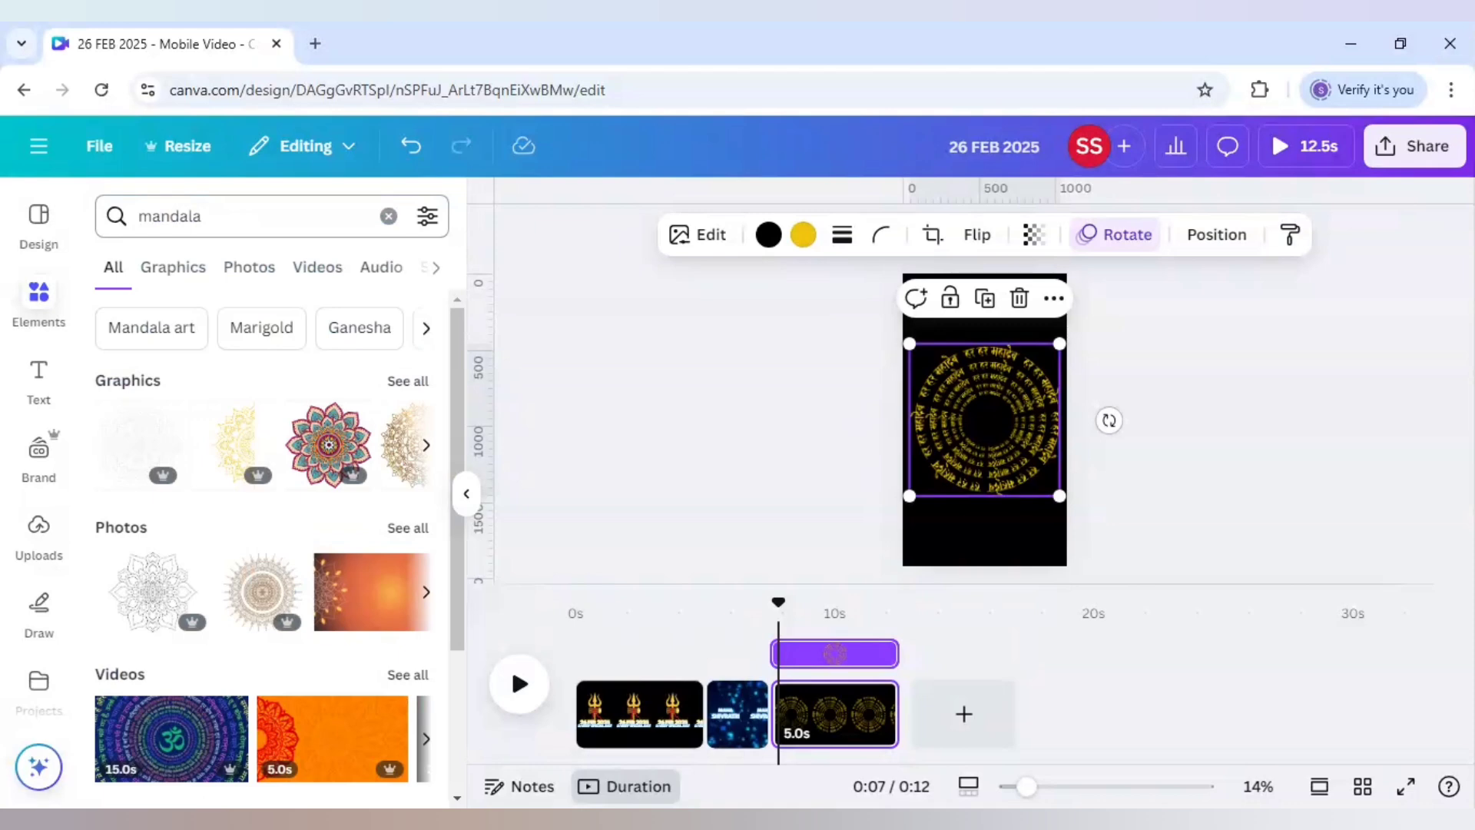
left_click(175, 269)
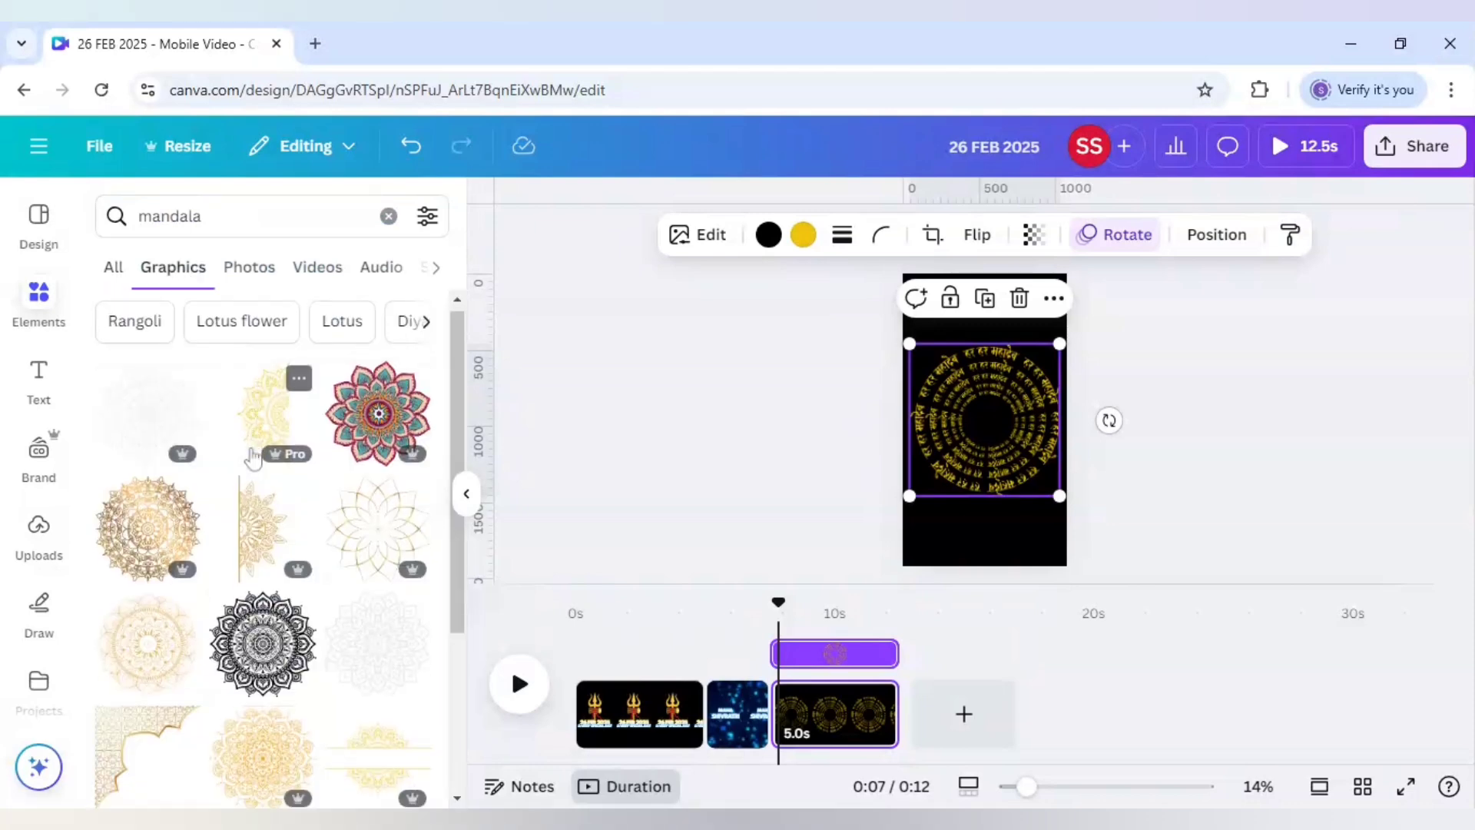
Add the thin horizontal mandala border graphic and stretch it across the full page width along the third page's bottom edge
scroll(252, 458, "down", 10)
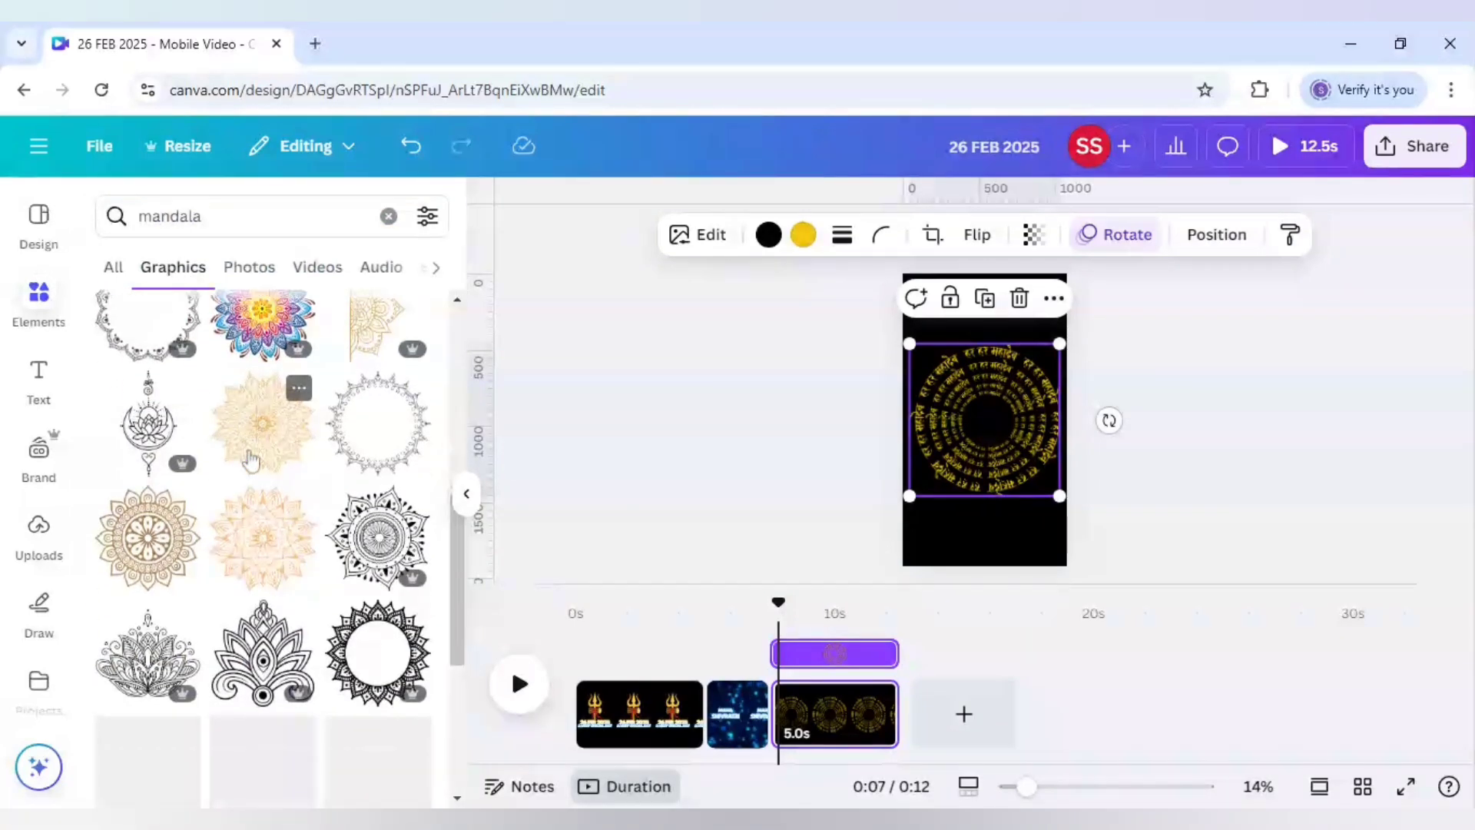
scroll(230, 469, "down", 4)
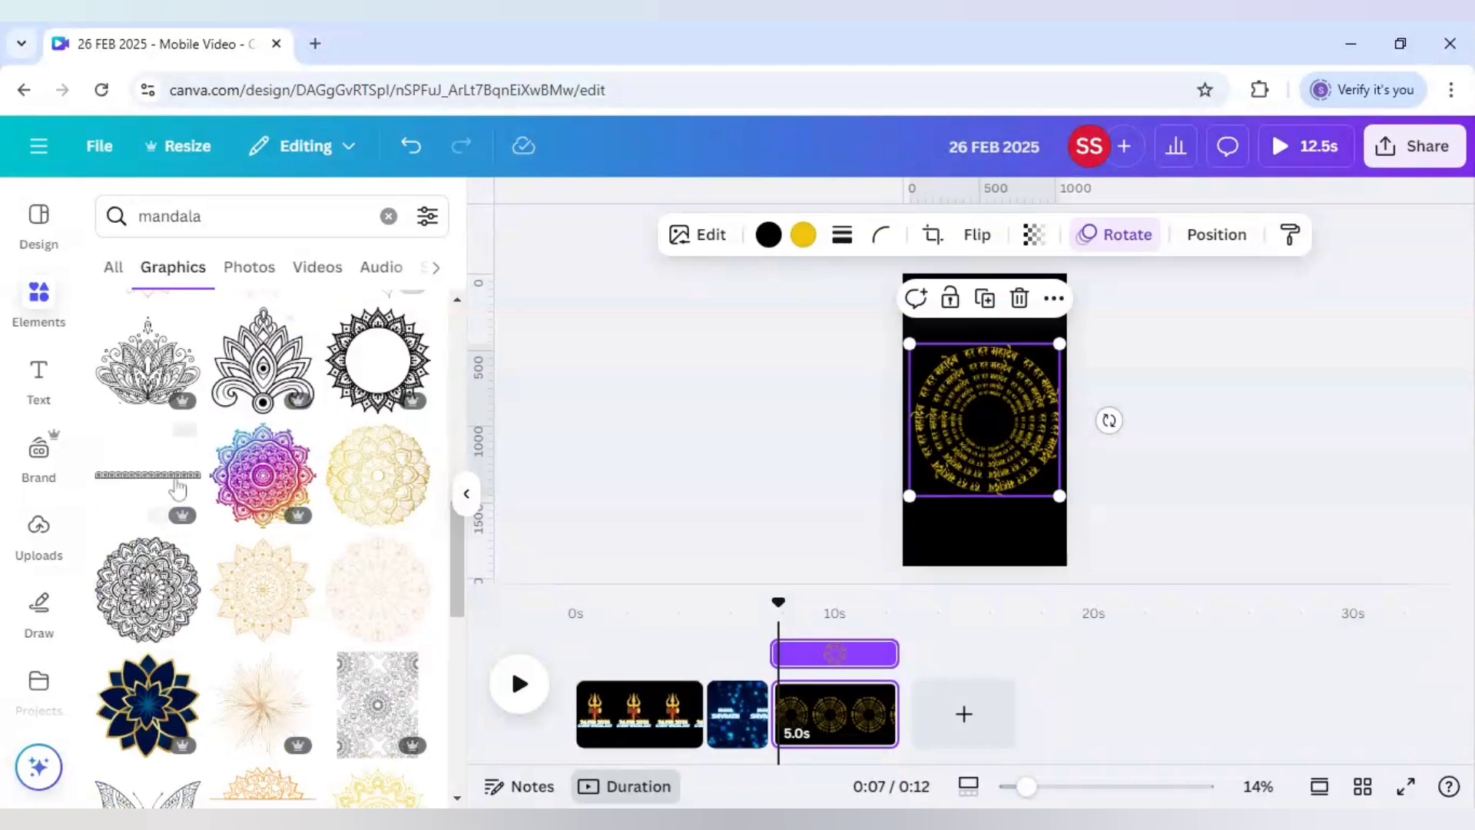
left_click(176, 488)
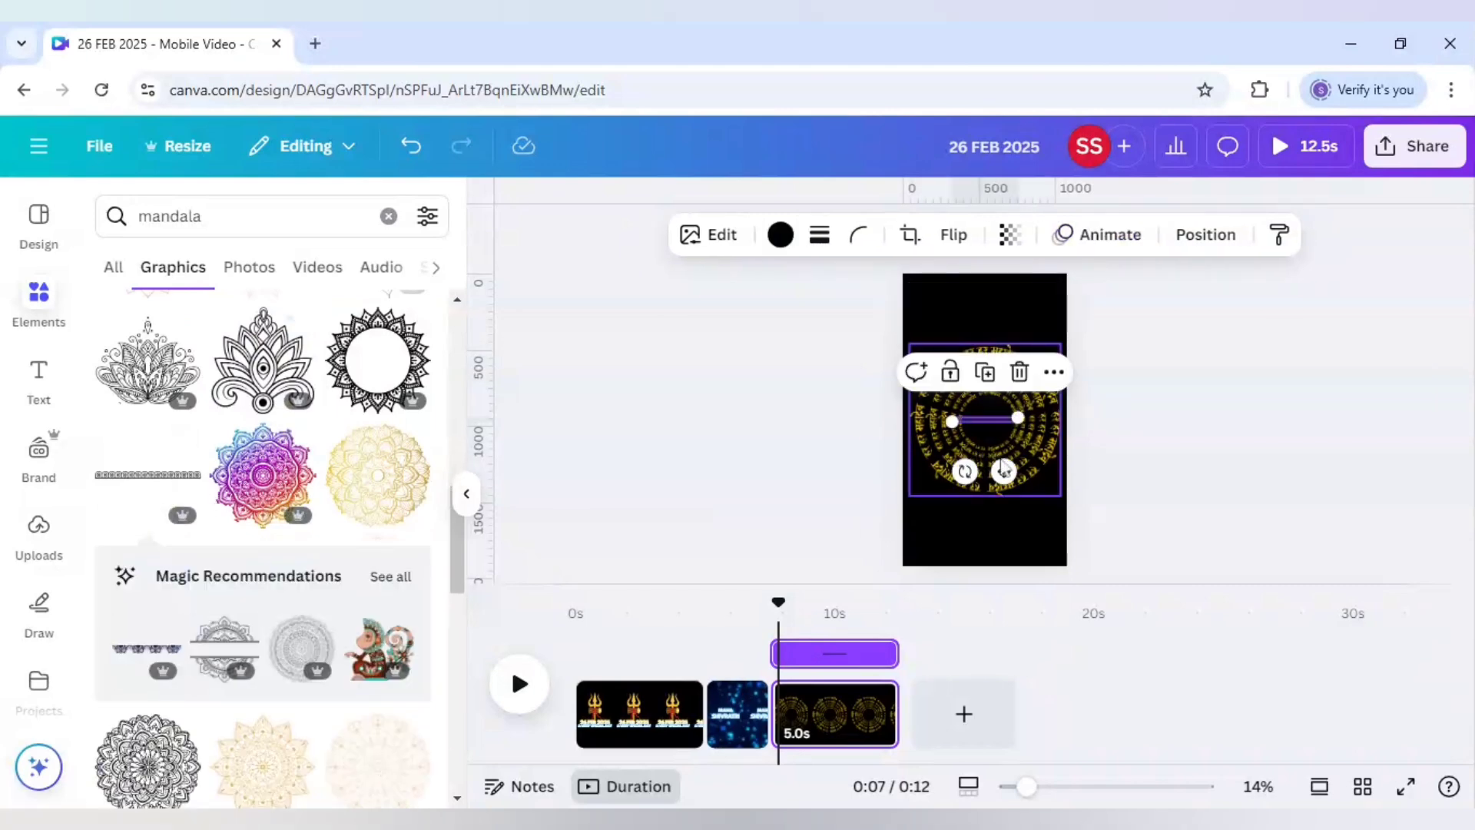
left_click_drag(1010, 510, 1013, 614)
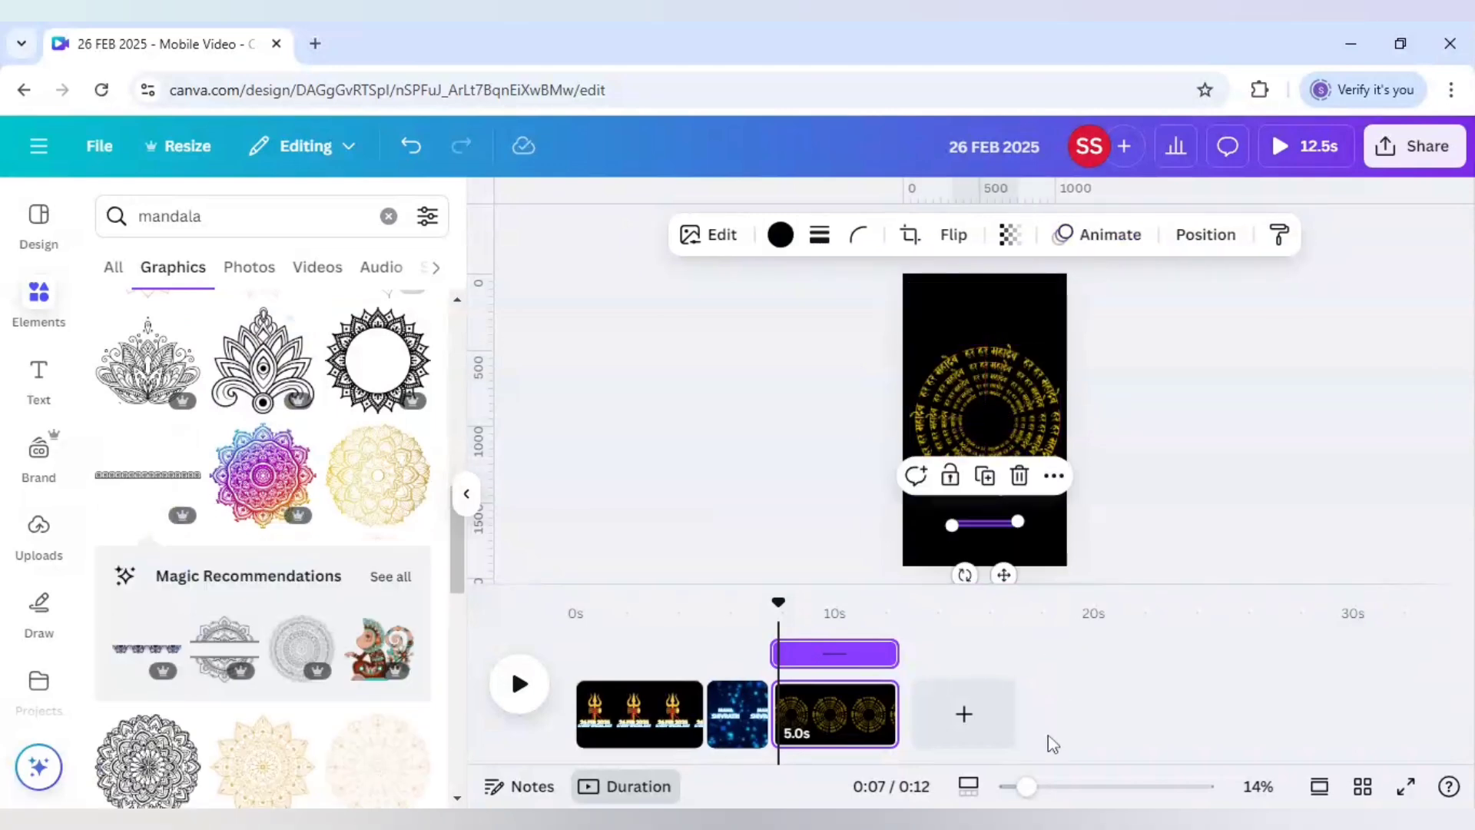
scroll(1226, 448, "up", 3, "ctrl")
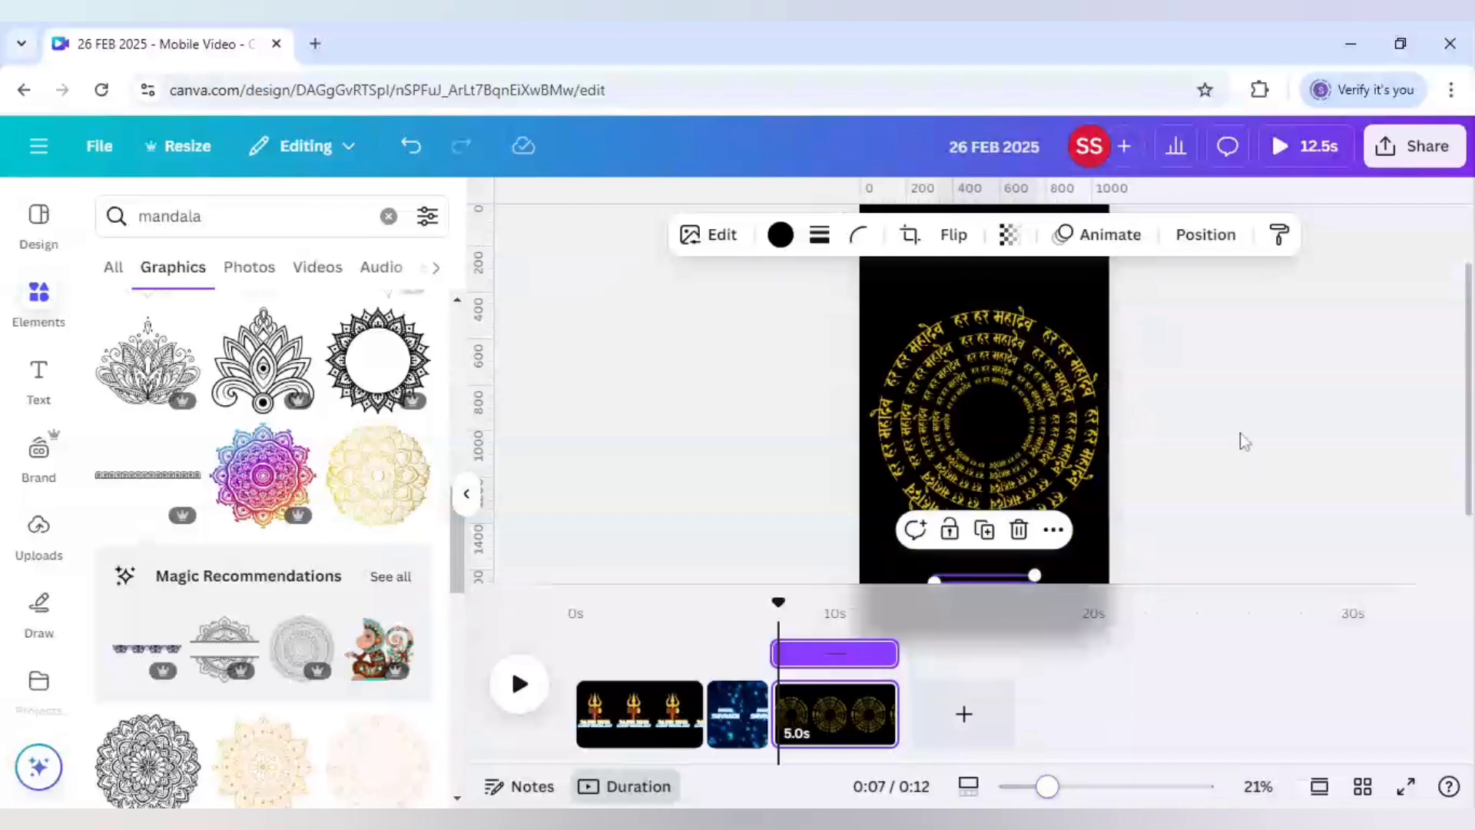
left_click_drag(1035, 498, 1108, 547)
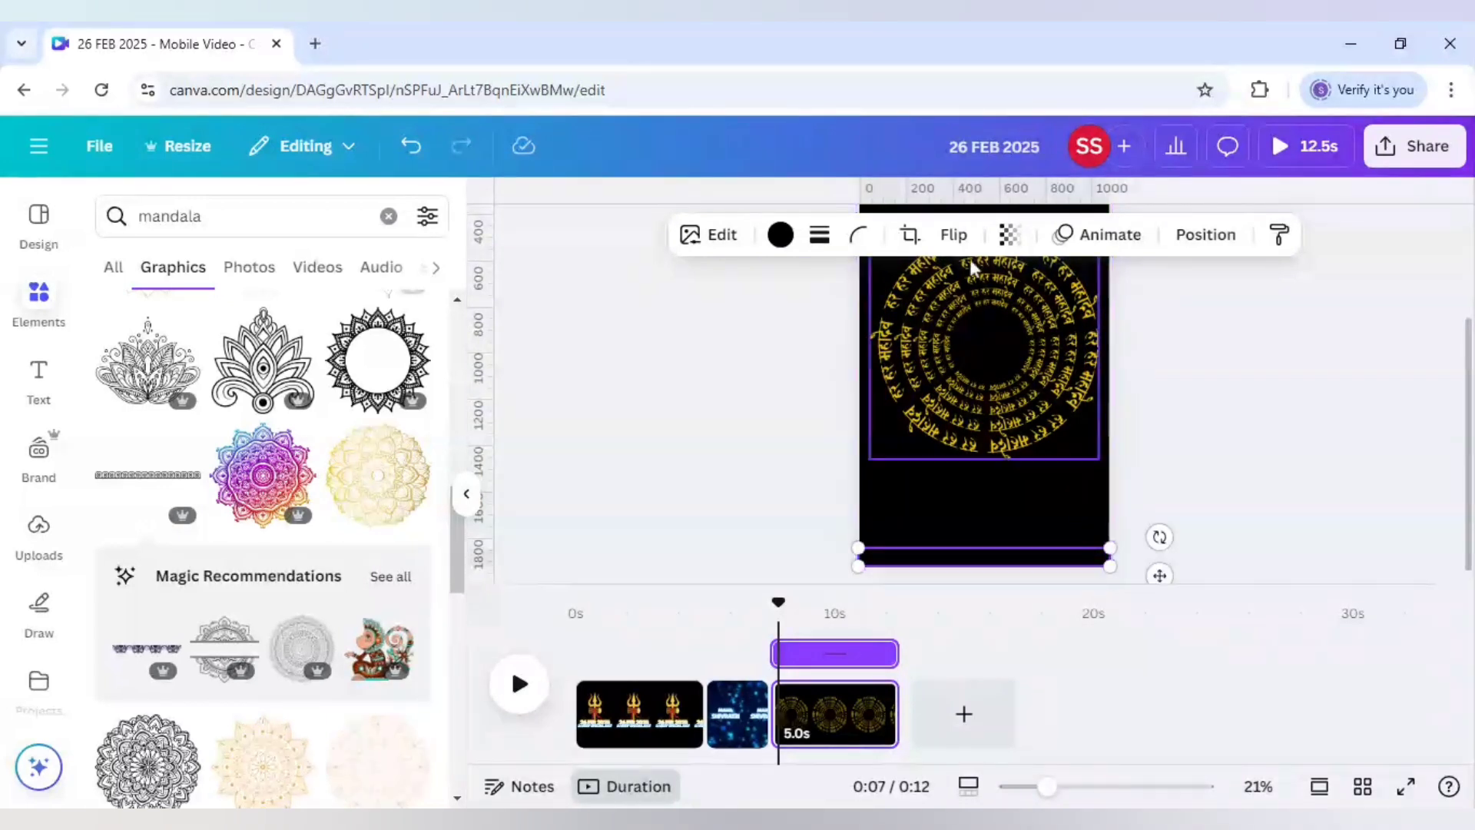
Recolour the bottom border from black to the document's golden yellow
left_click(783, 236)
left_click(290, 372)
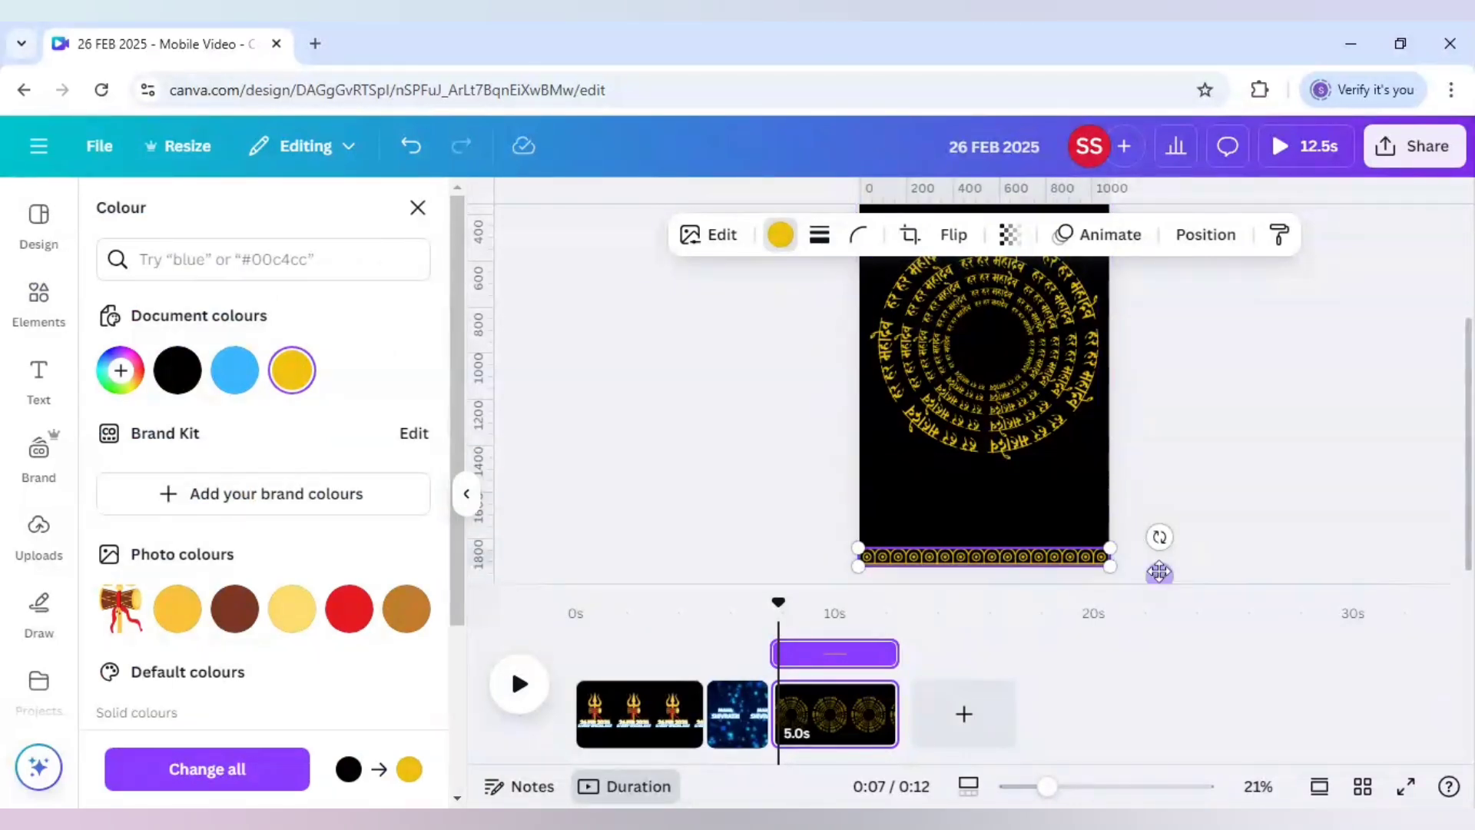
left_click(1075, 548)
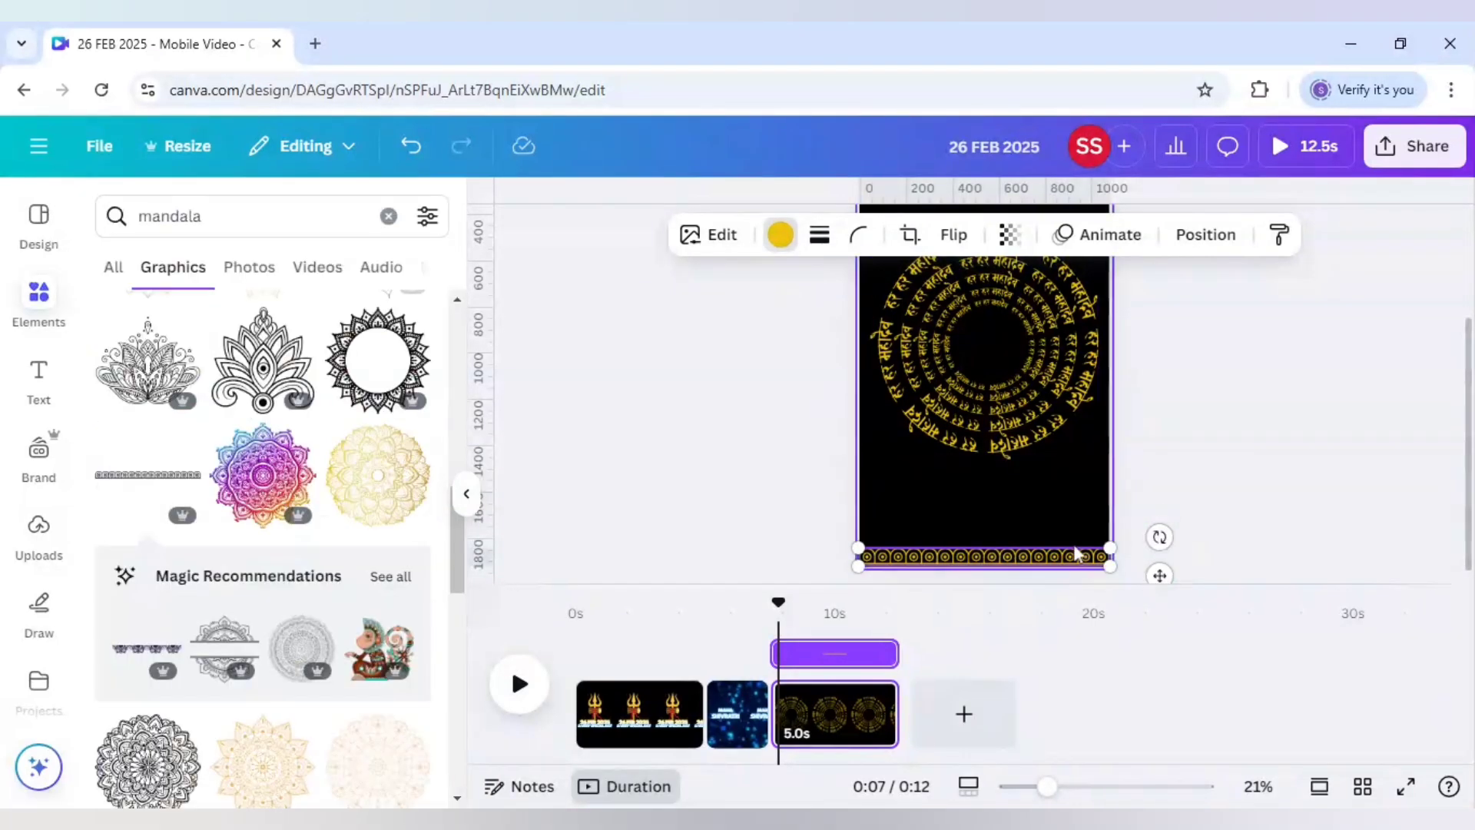
Duplicate the golden border, place the copy just below the circular text and flip it vertically
left_click(787, 521)
left_click(926, 556)
left_click(984, 504)
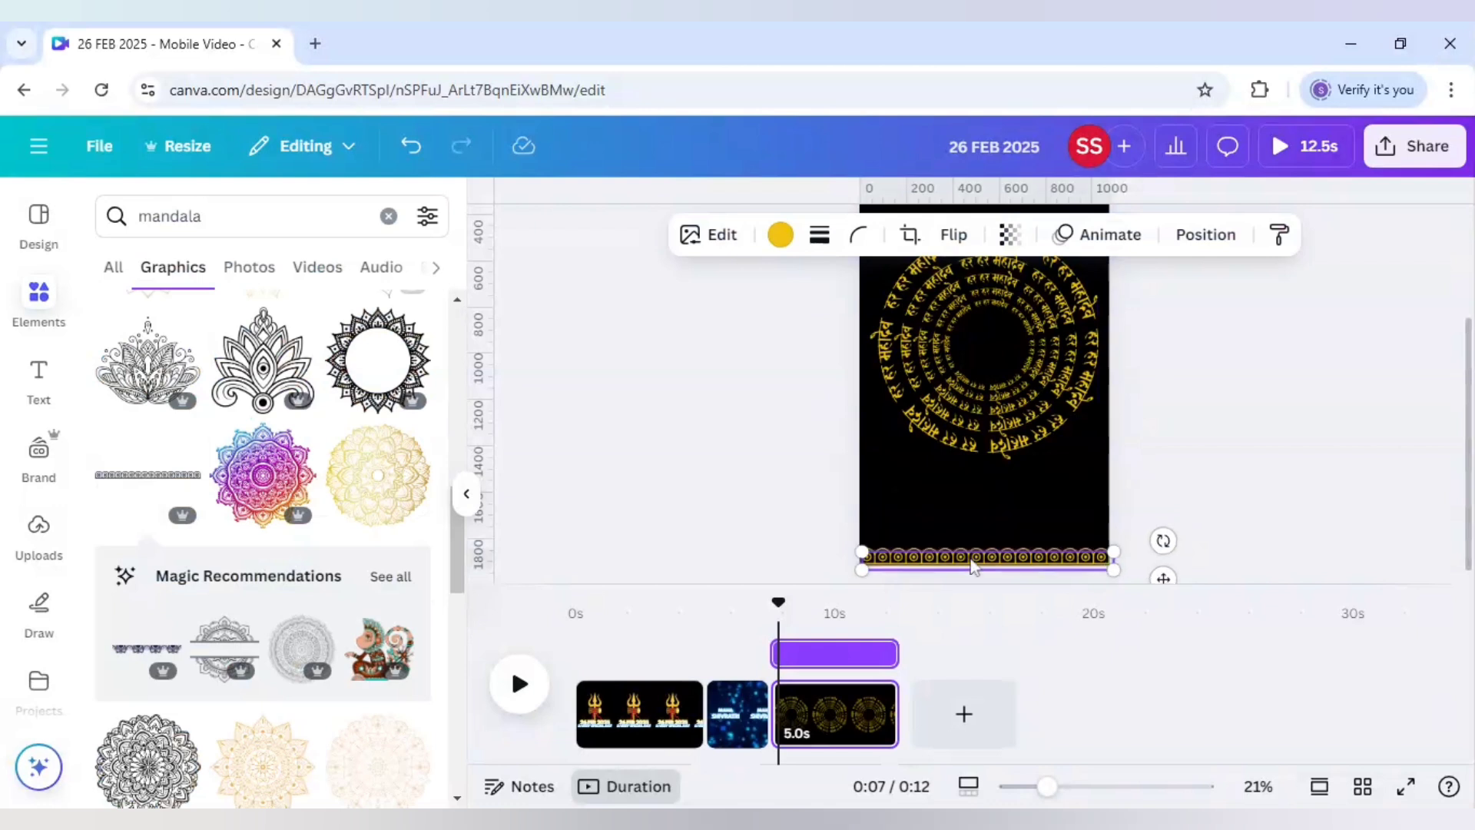
left_click_drag(972, 558, 968, 477)
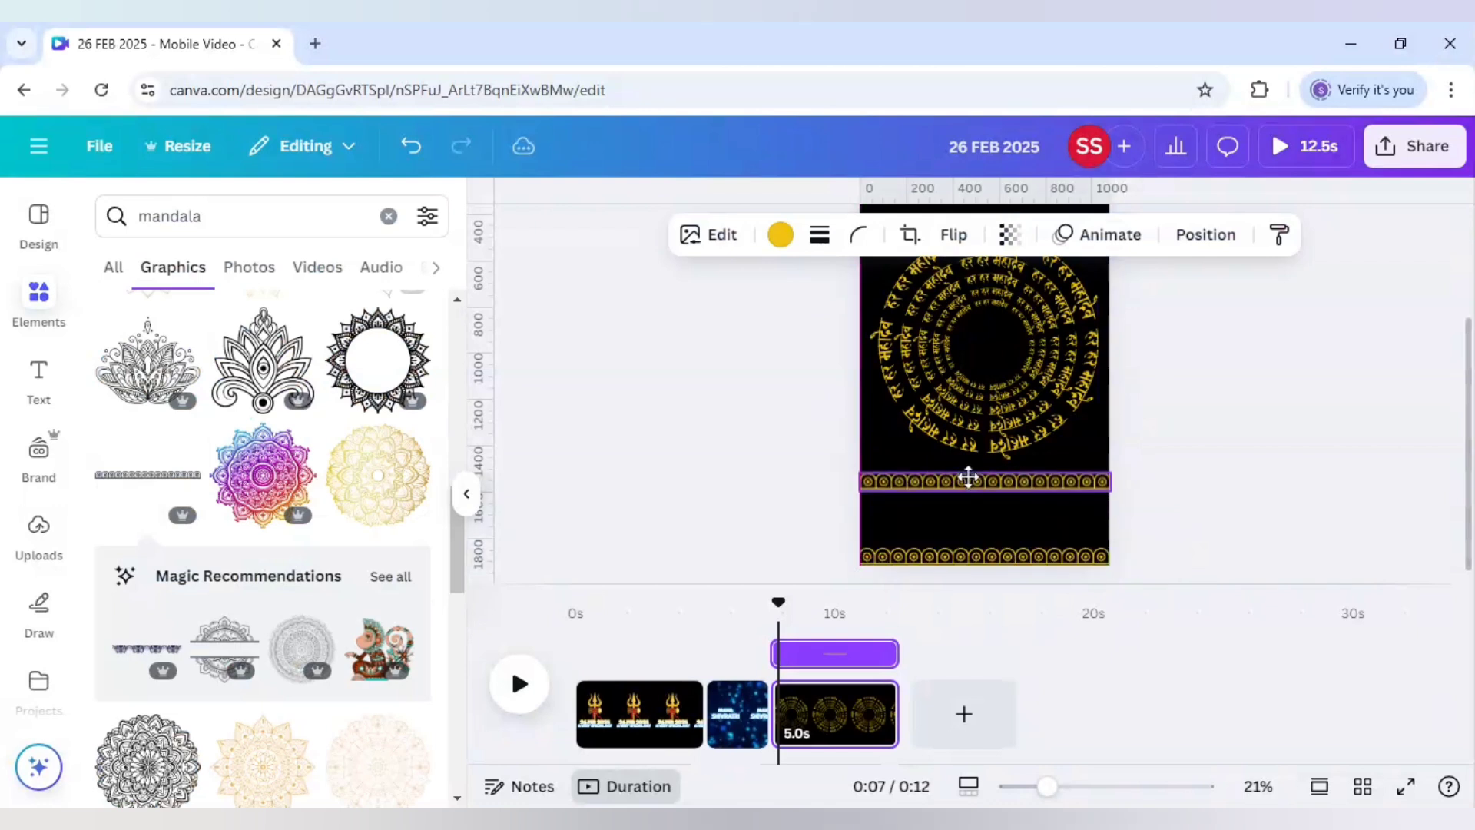
left_click(954, 234)
left_click(959, 333)
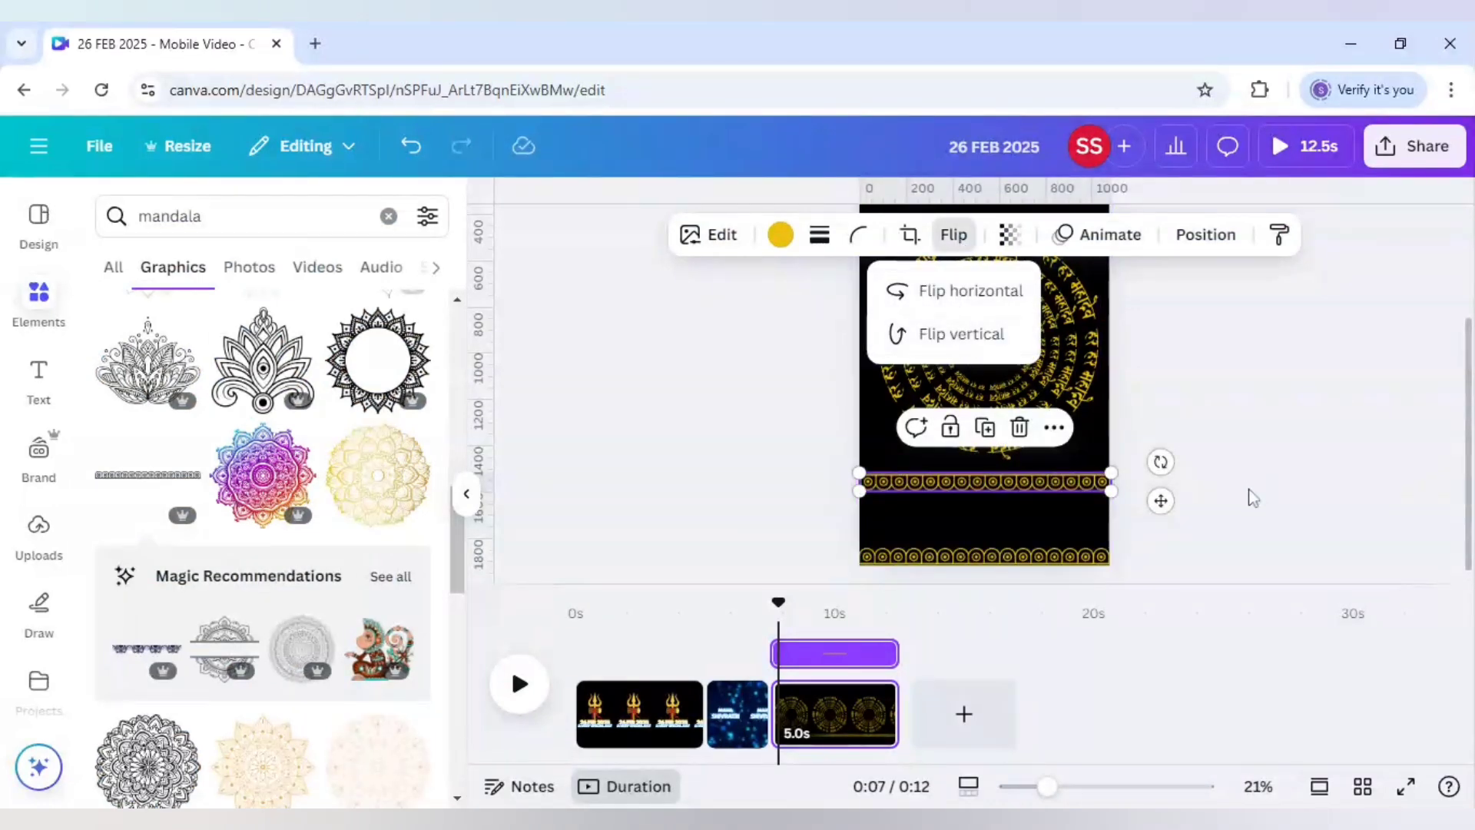
Move the flipped border copy up to the third page's top edge, aligned across the full page width
scroll(1251, 494, "up", 3)
left_click(1063, 578)
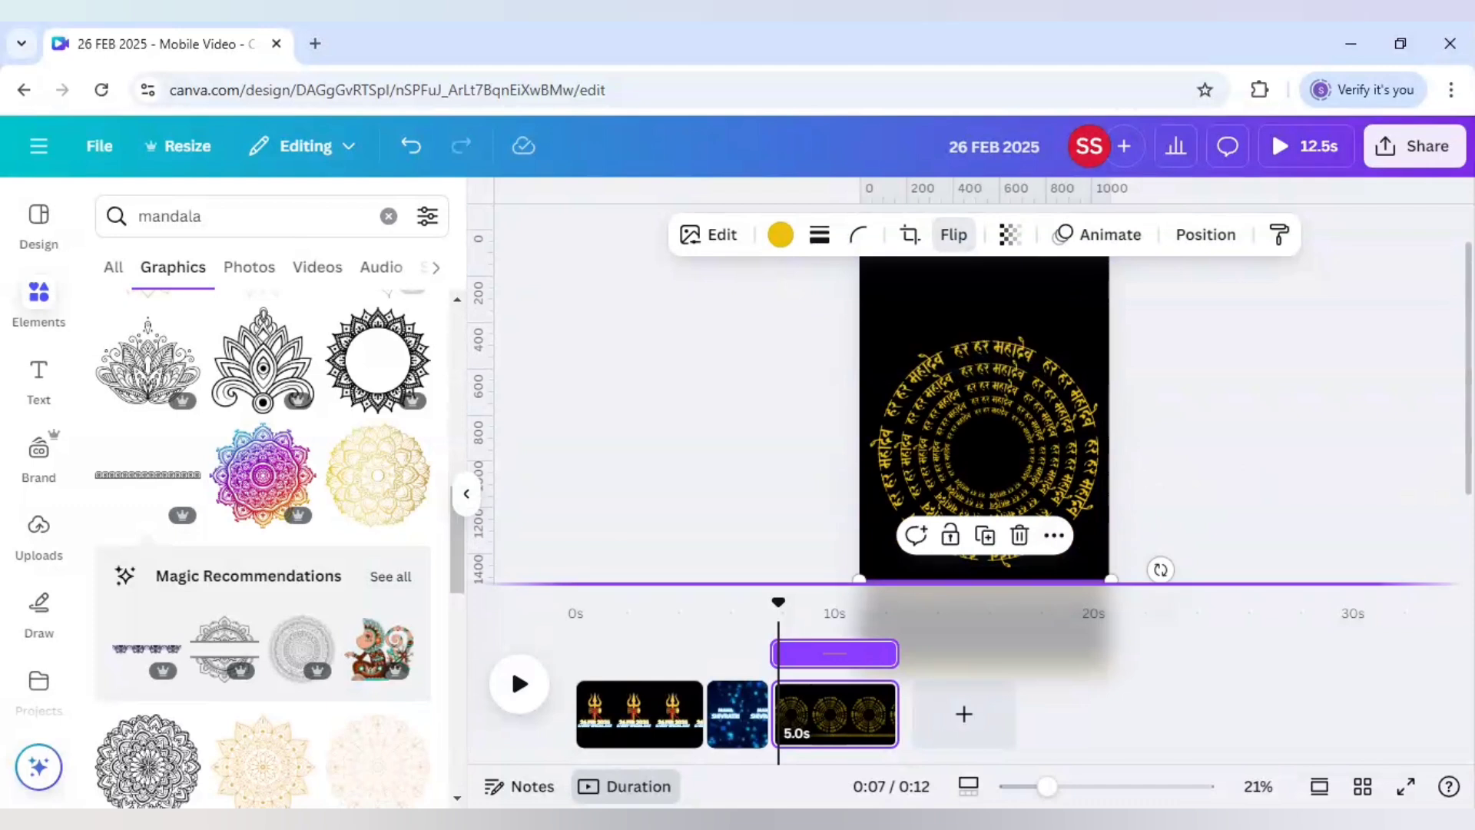
scroll(1110, 511, "down", 3)
left_click_drag(1074, 484, 1065, 237)
scroll(1177, 419, "up", 3)
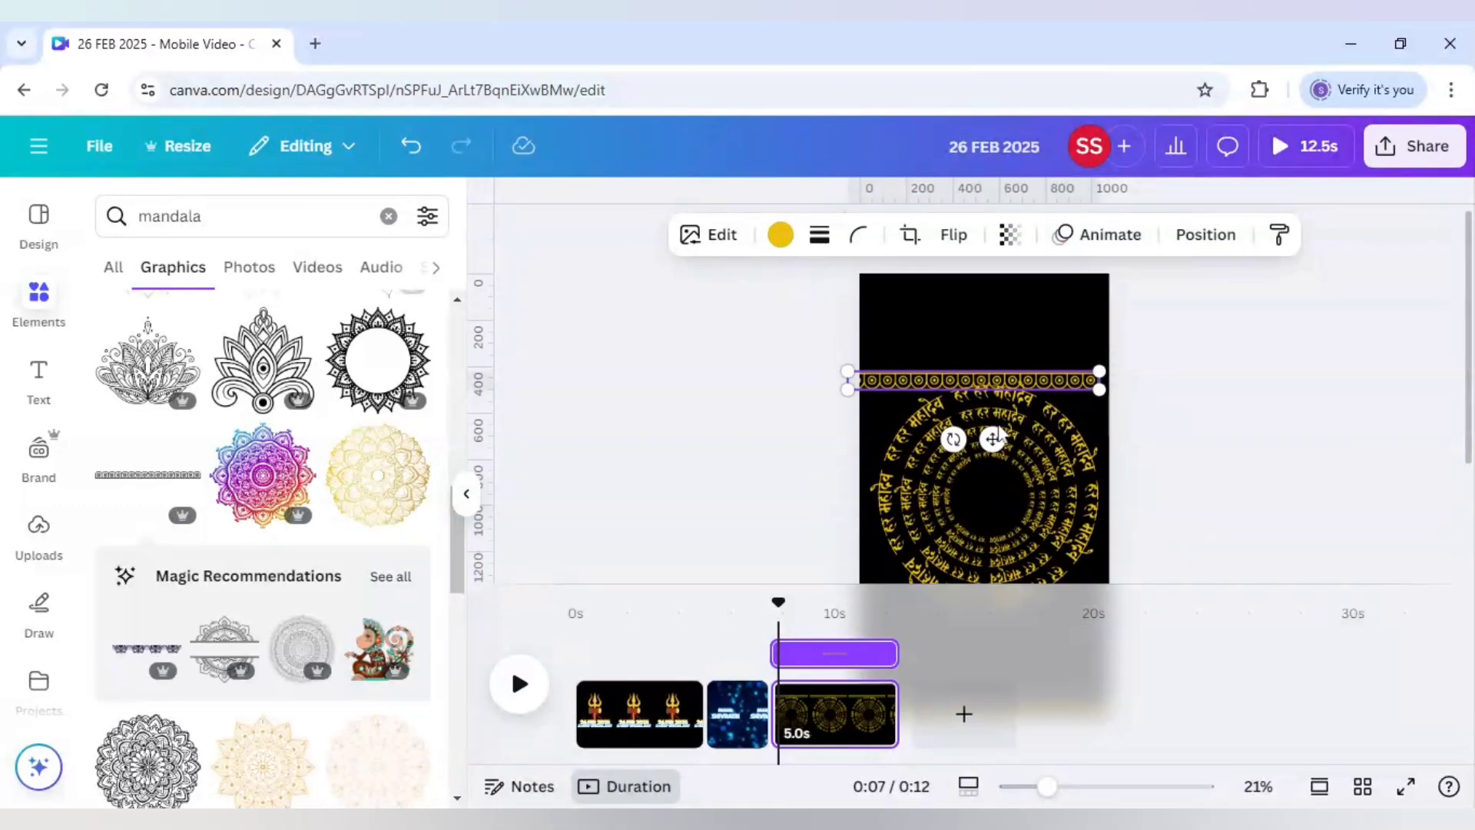
left_click_drag(984, 340, 995, 283)
left_click(1284, 421)
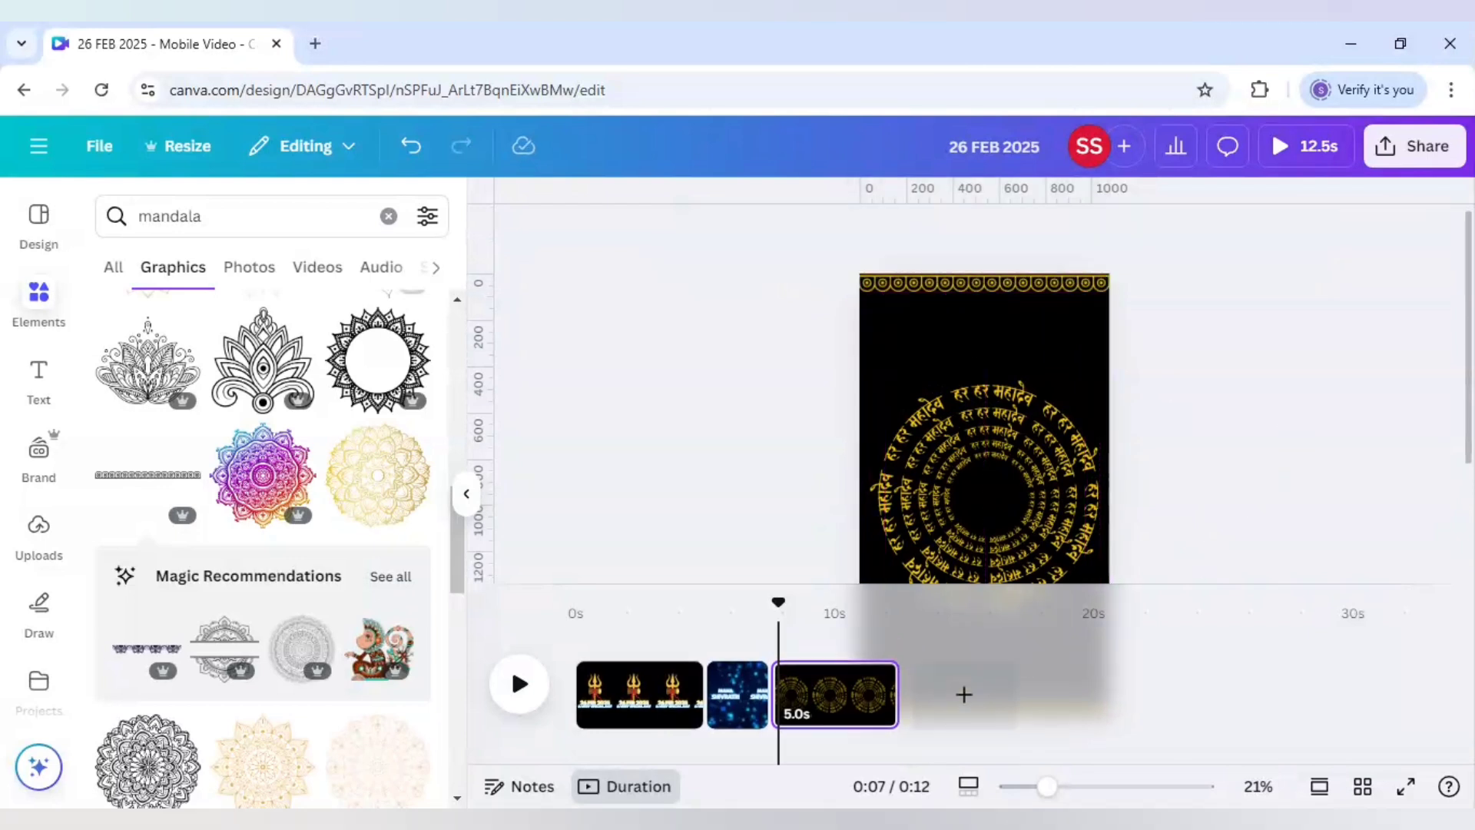
left_click_drag(1046, 787, 1030, 790)
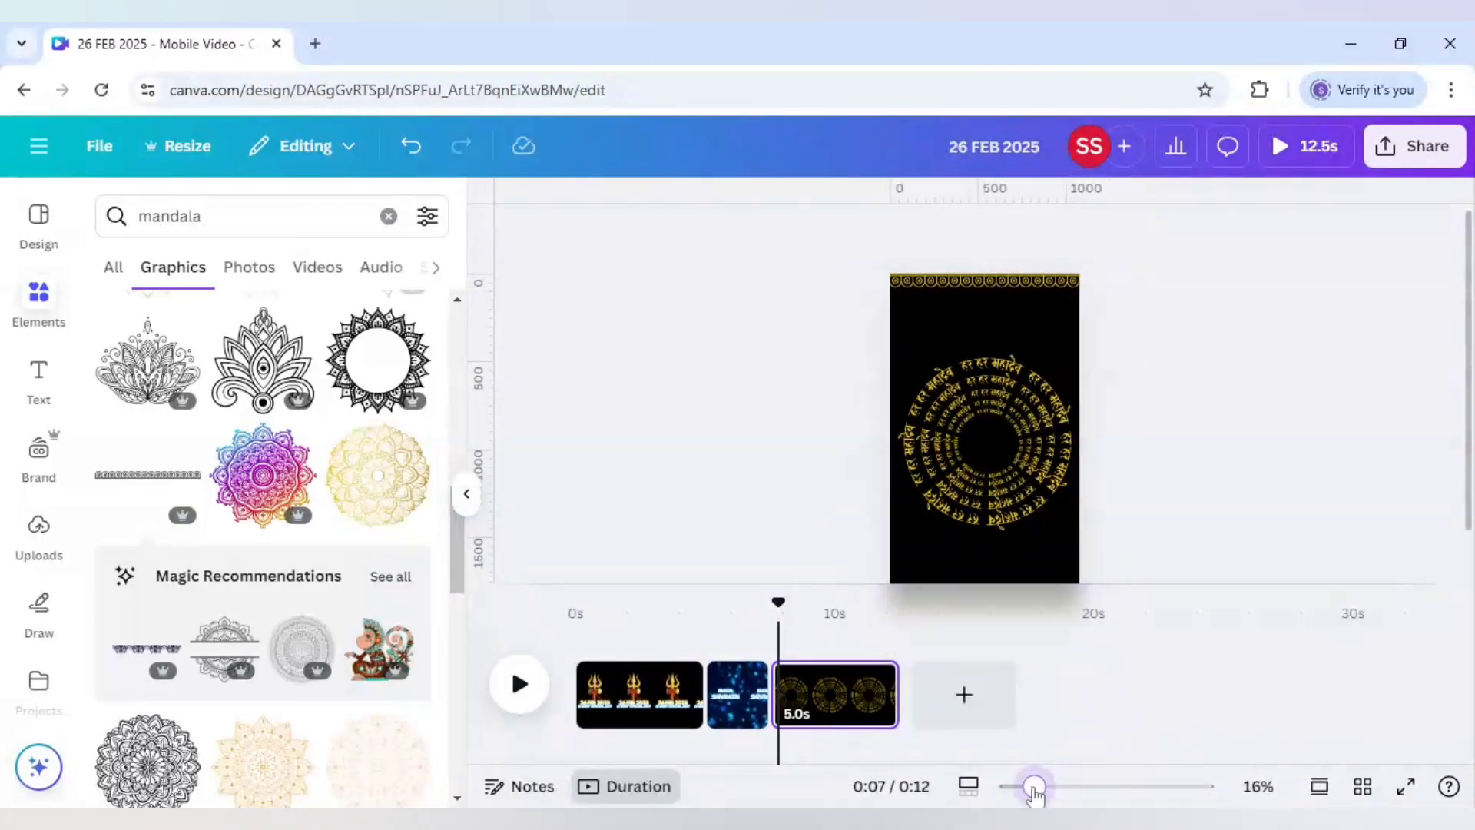
scroll(1188, 487, "down", 1)
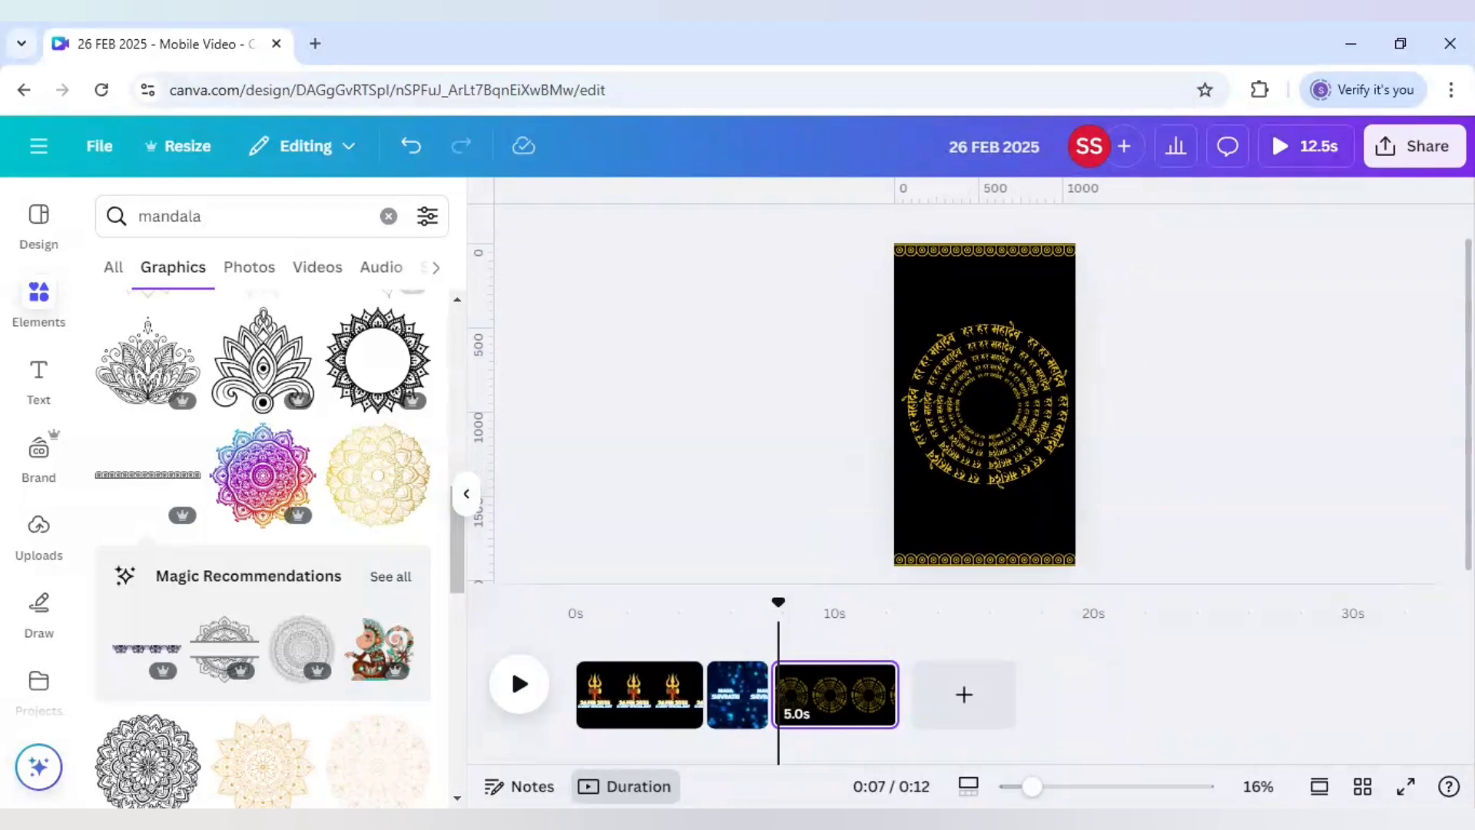
Switch to the Pixabay website, search it for "shiva" and browse the image results
left_click(37, 538)
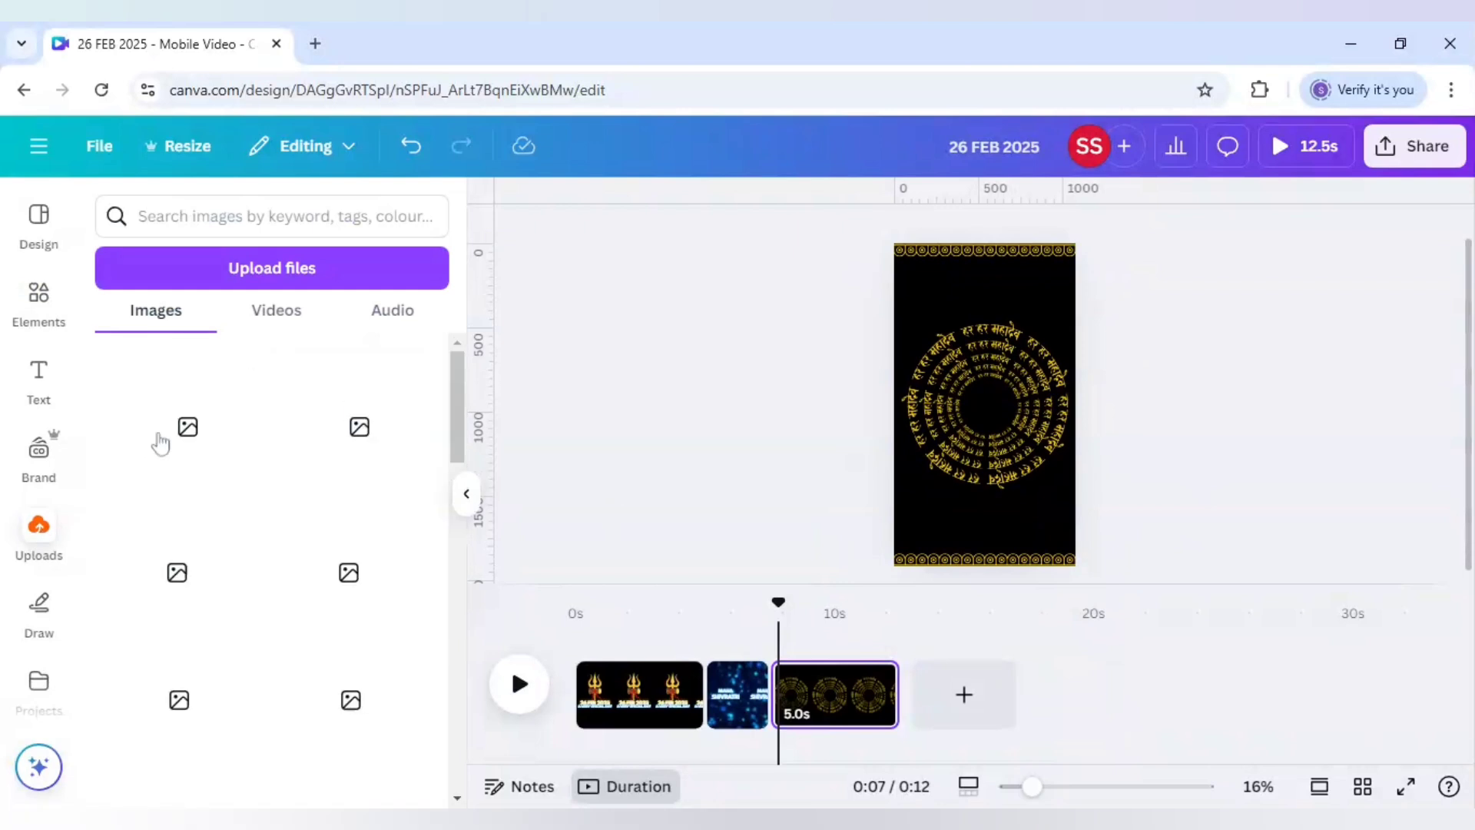
mouse_move(166, 522)
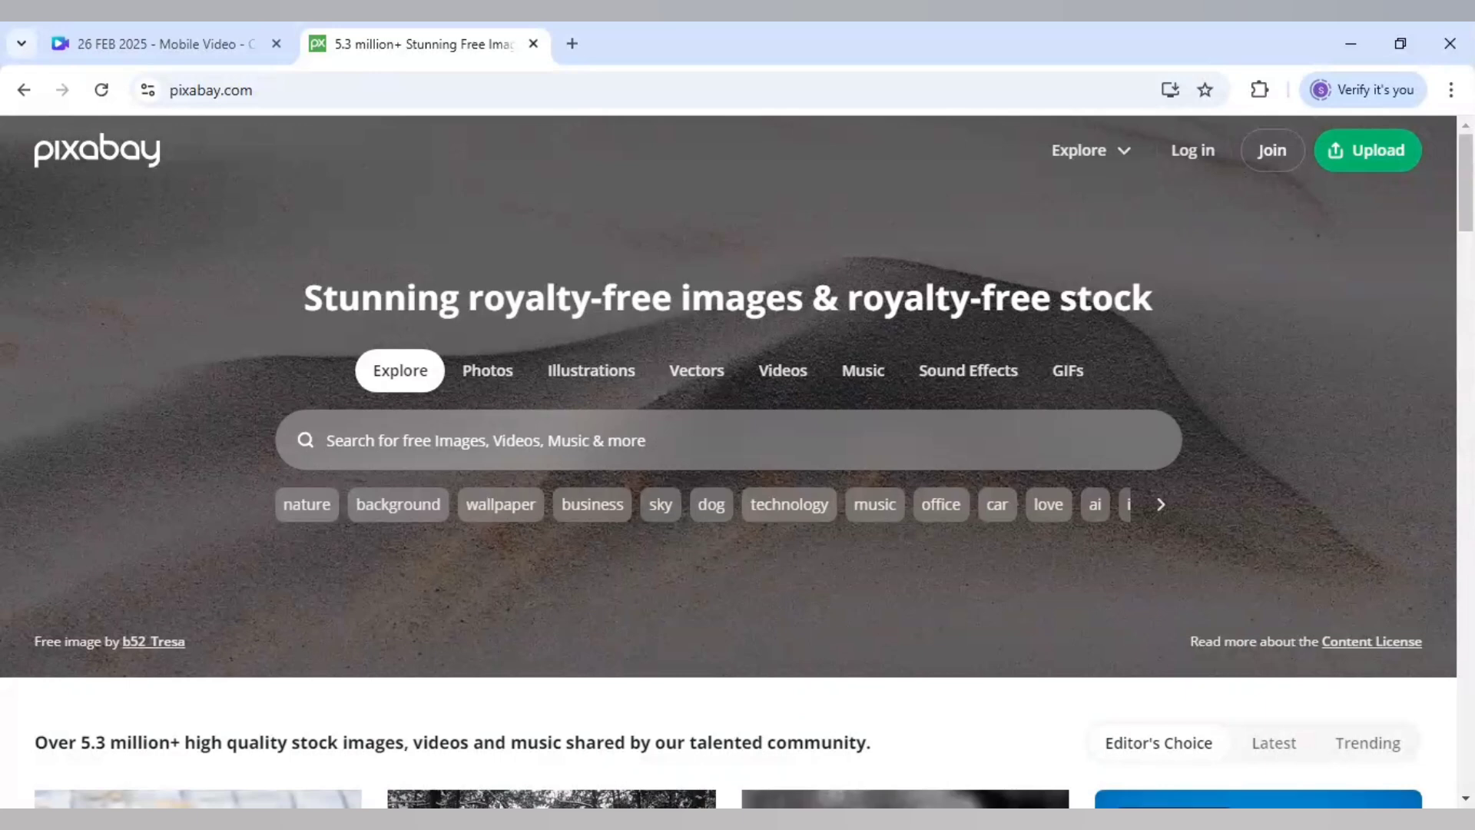
left_click(553, 441)
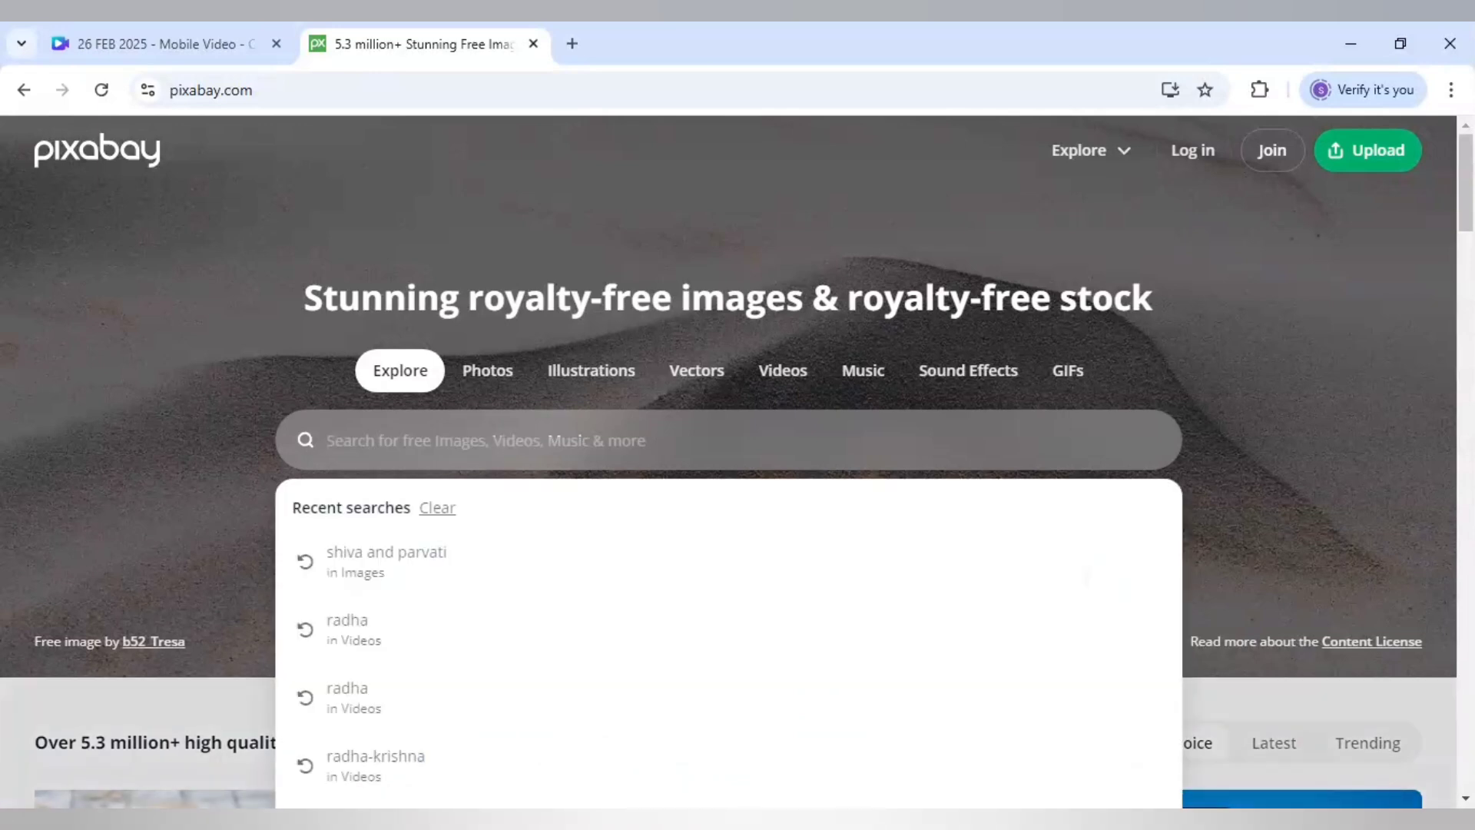
type("shi")
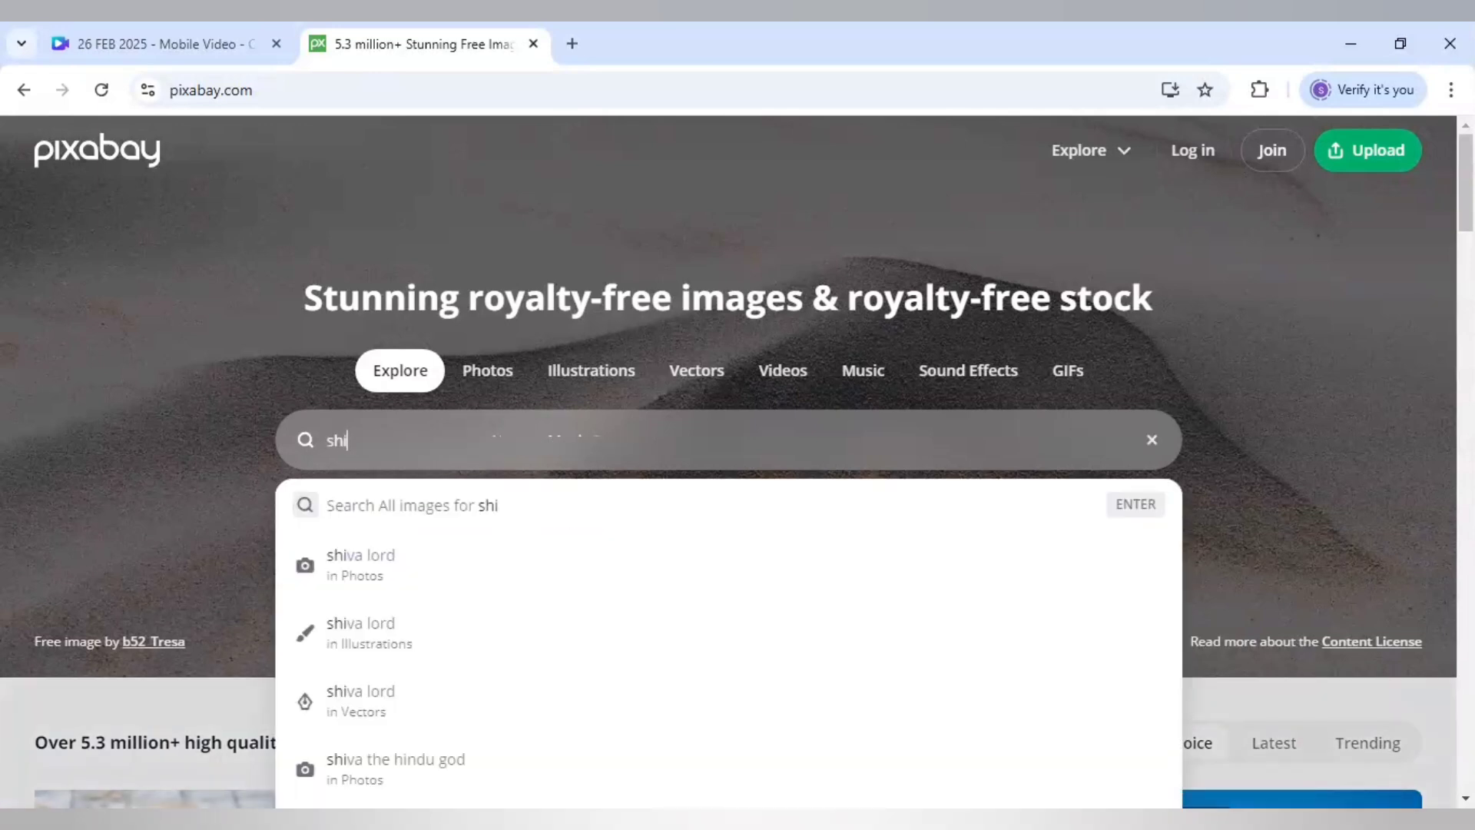
type("va")
key("Return")
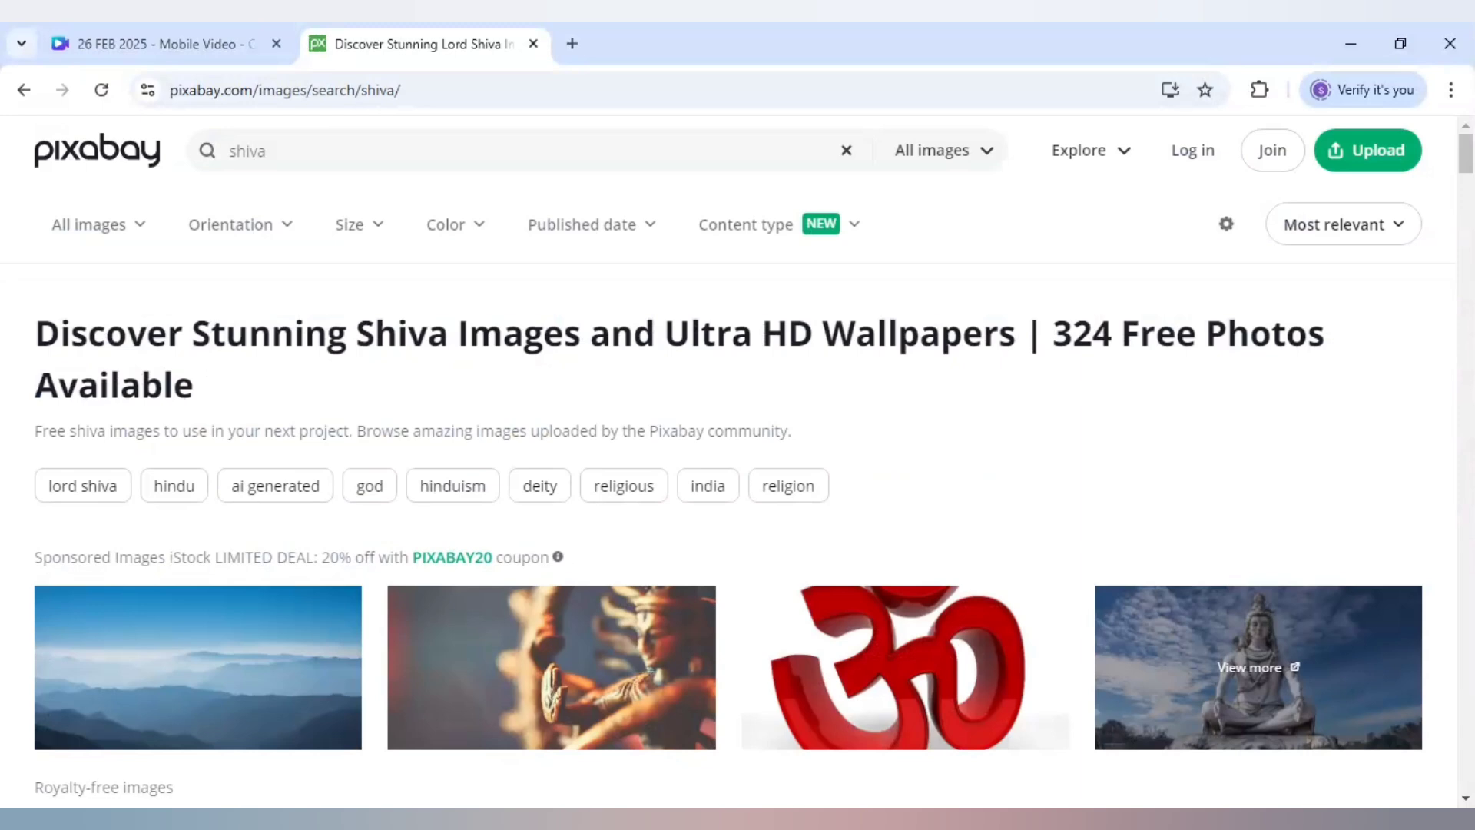
scroll(694, 428, "down", 6)
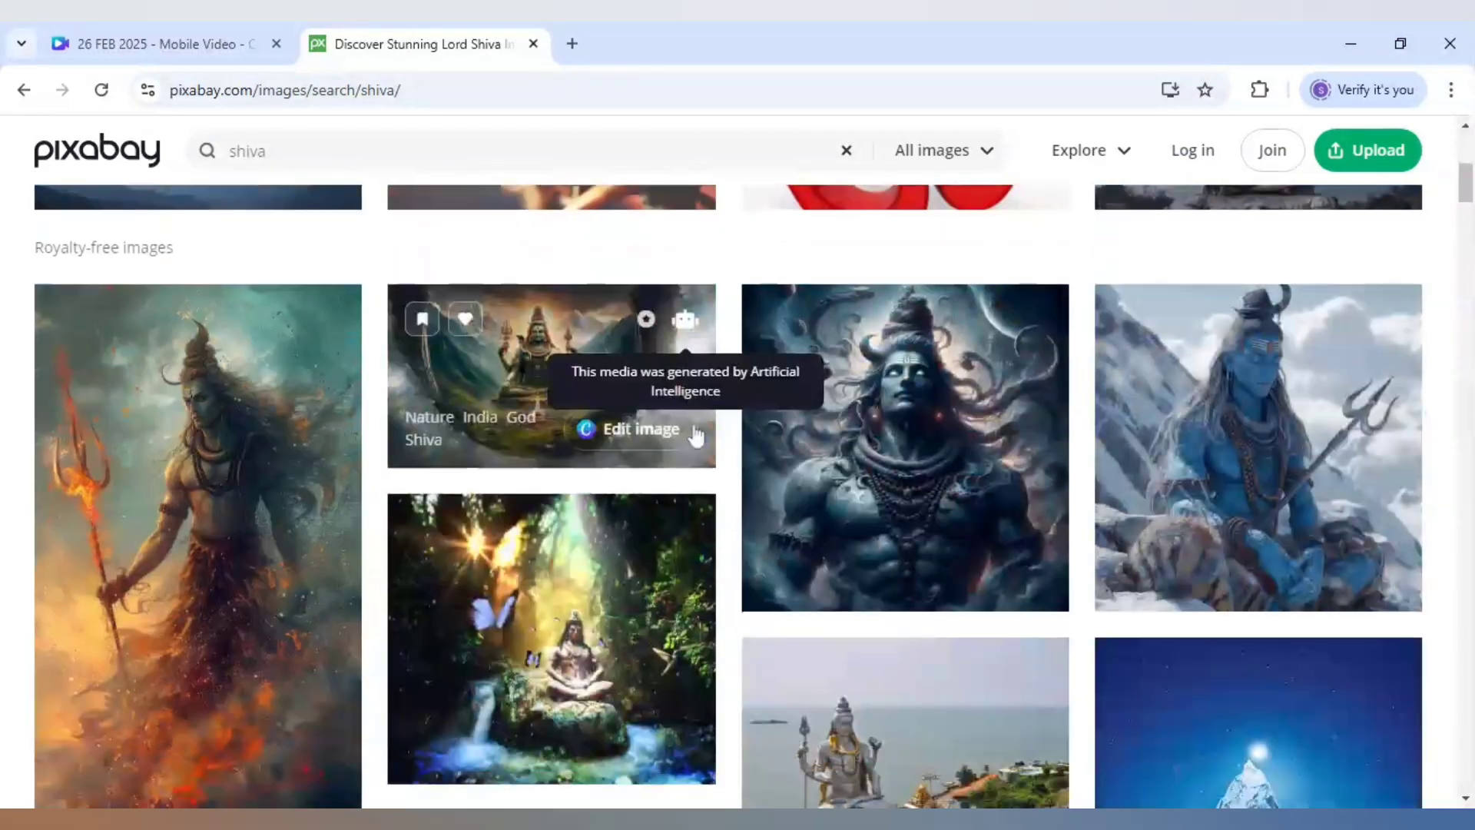
scroll(695, 436, "down", 4)
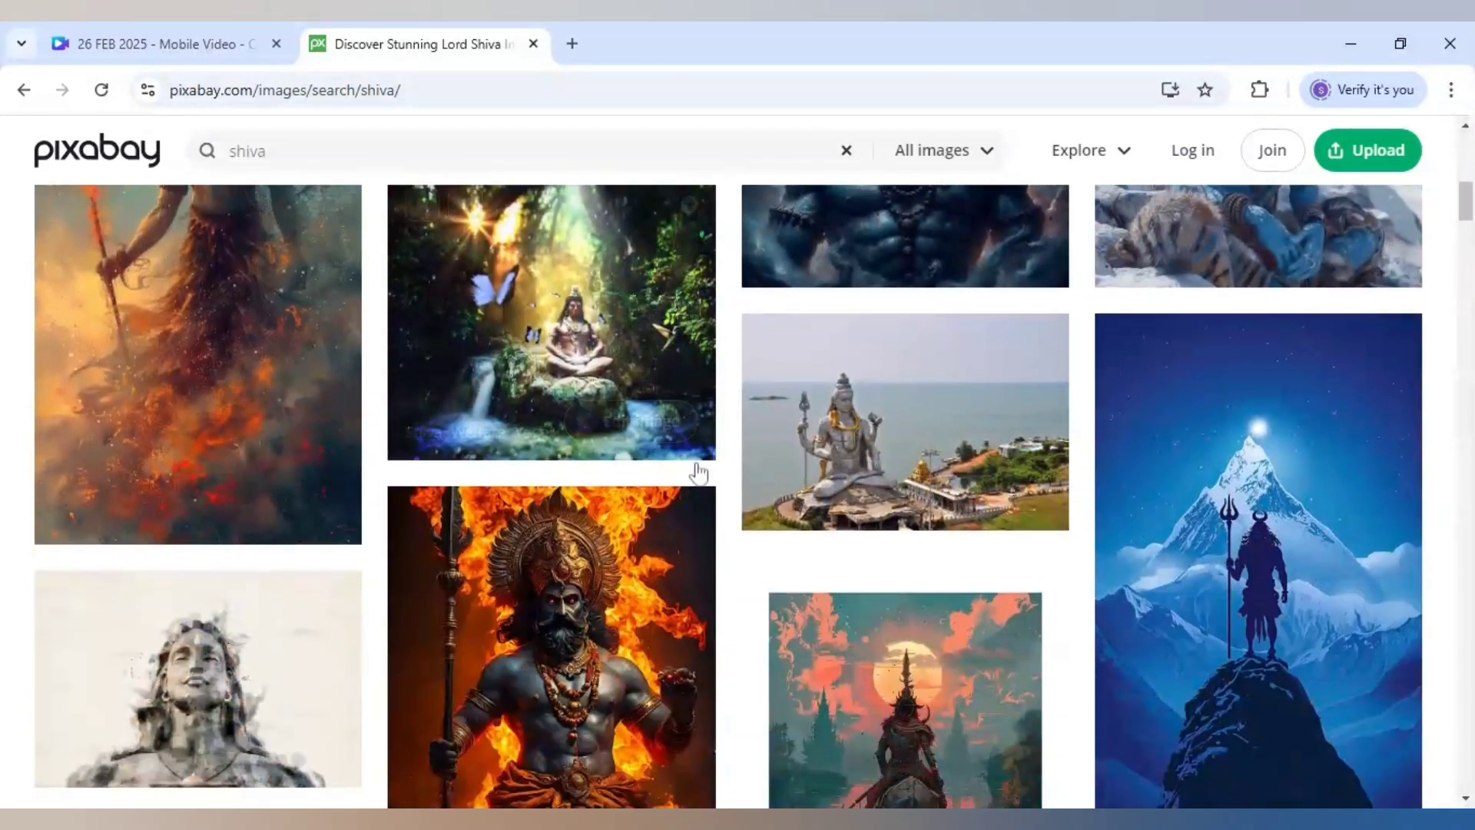
Open the illustration of Shiva holding a flaming trident and review its download sizes, including 1076×1920
left_click(304, 350)
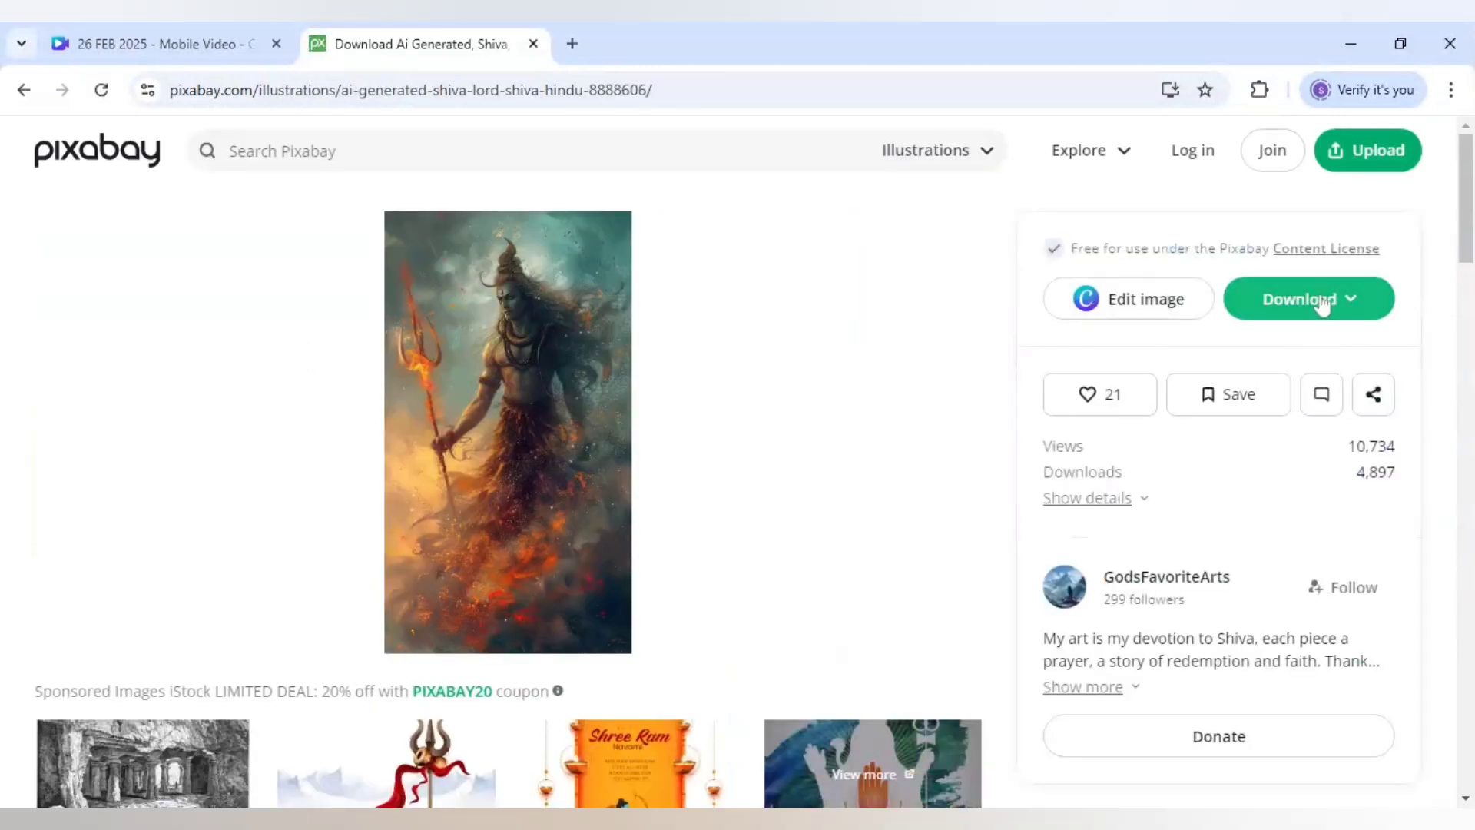
left_click(1354, 304)
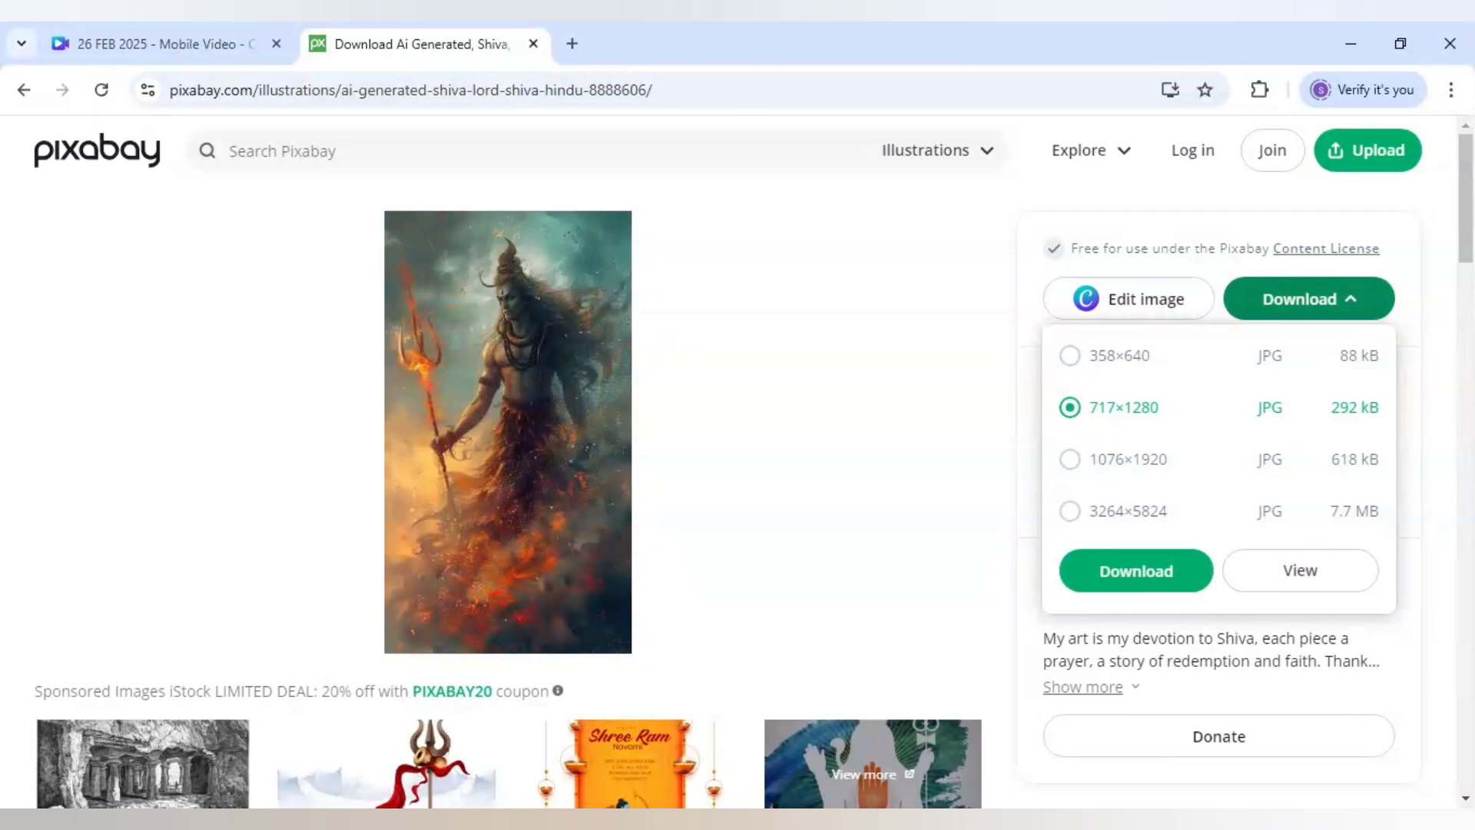
left_click(1070, 461)
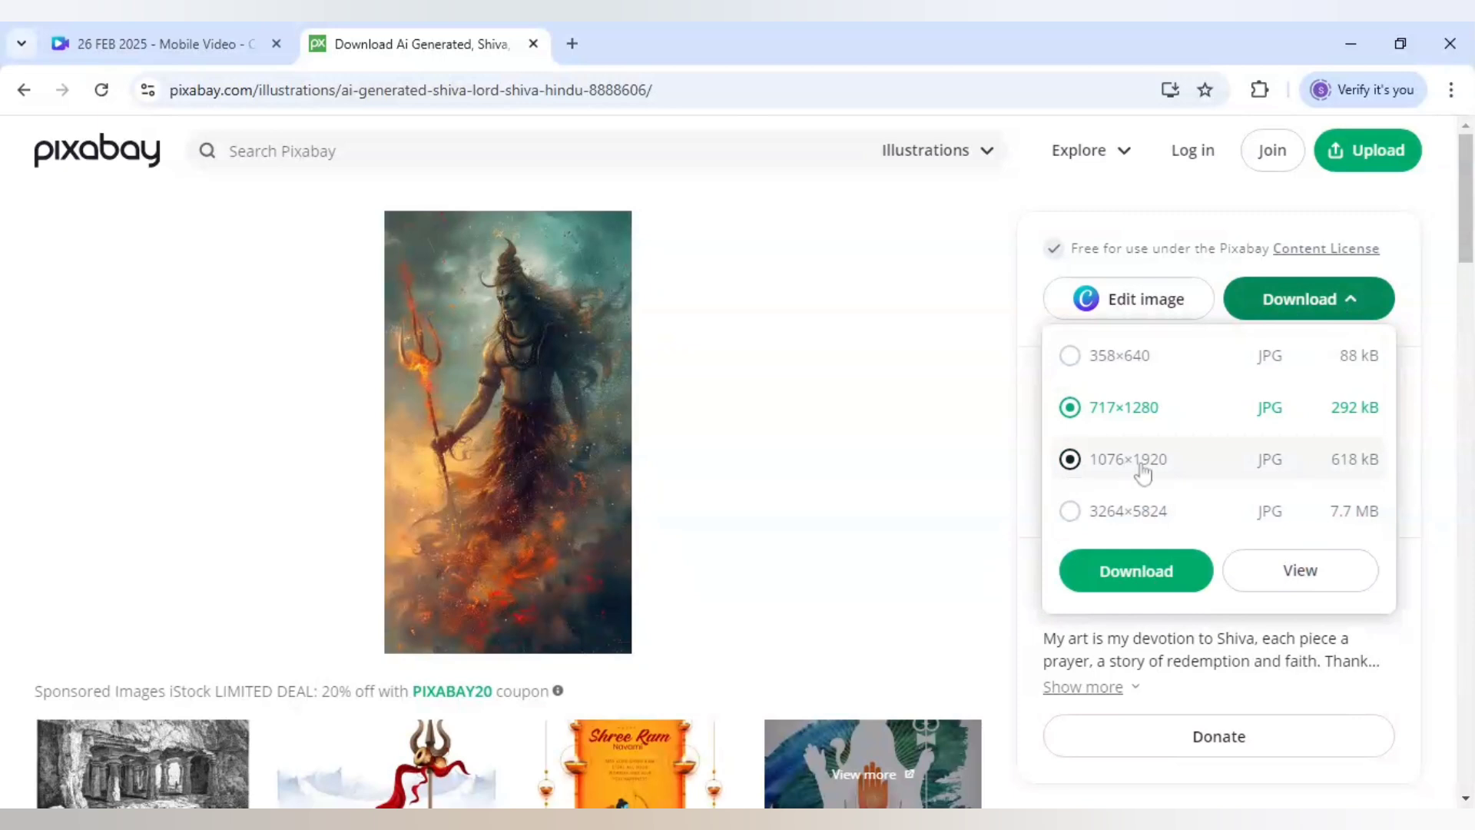
left_click(931, 415)
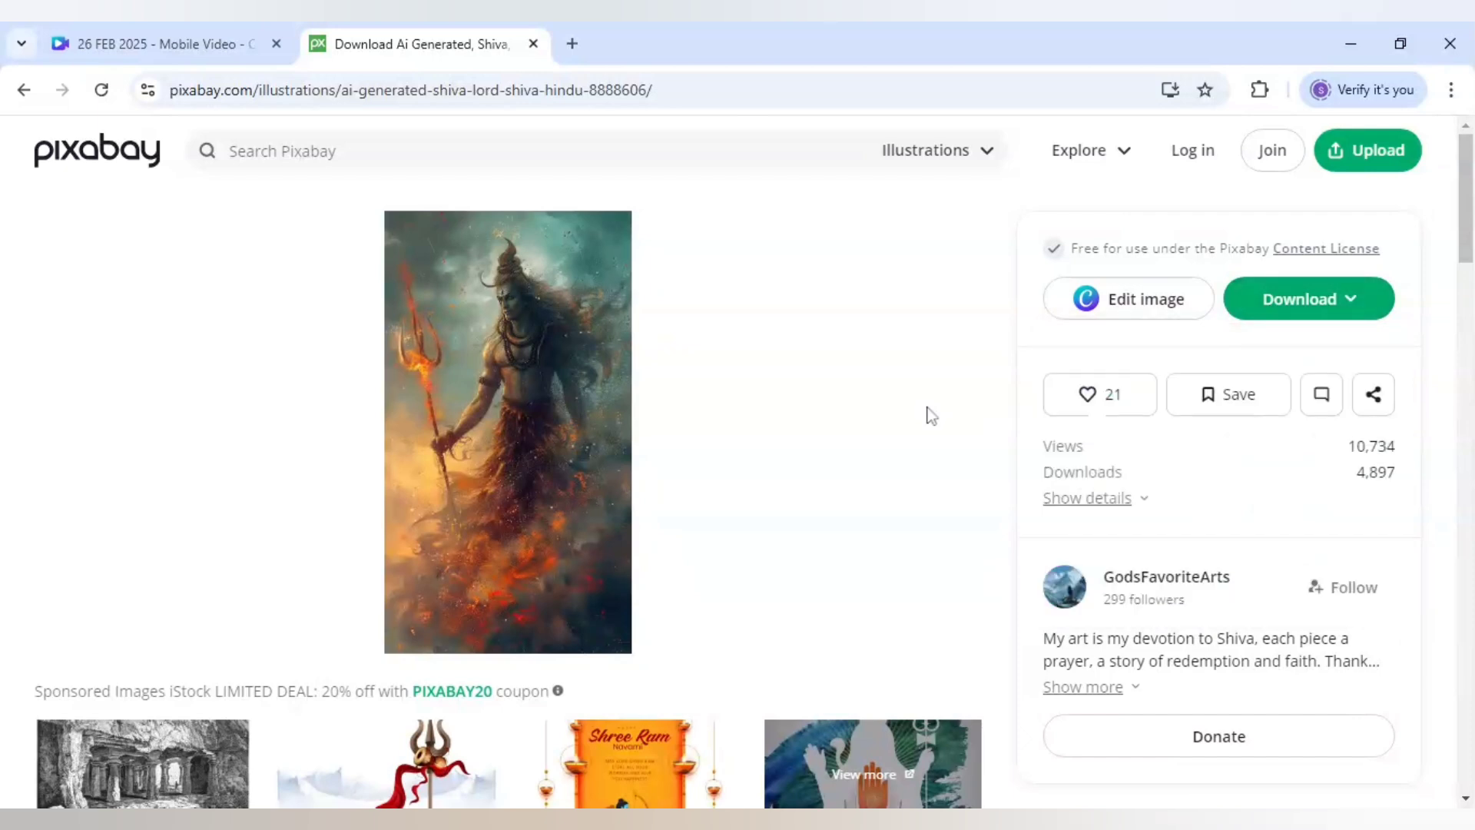
Return to Canva and add two pages with Shiva beside the white bull and the moonlit meditating Shiva as their backgrounds
left_click(245, 38)
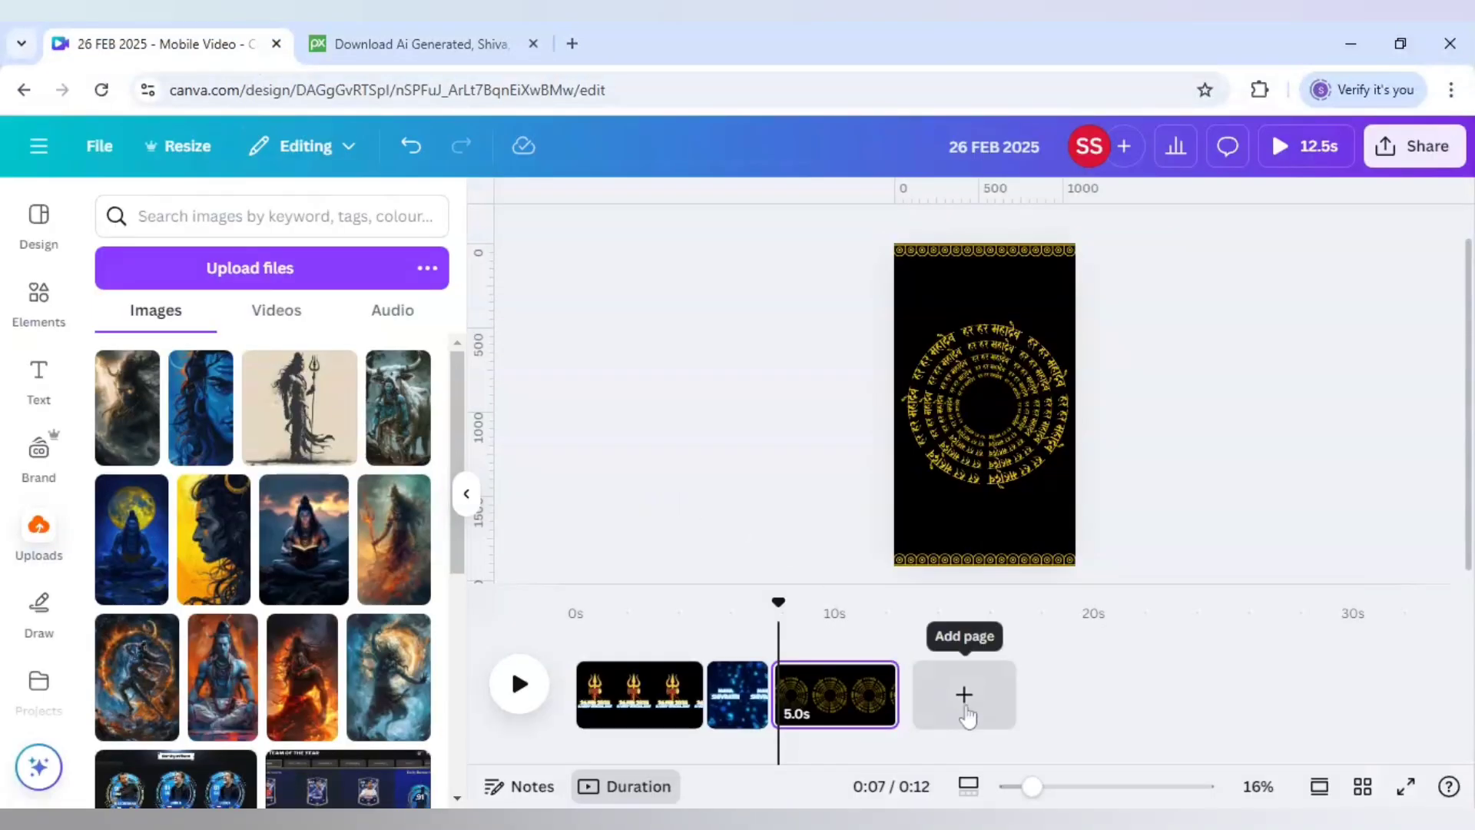
left_click(965, 695)
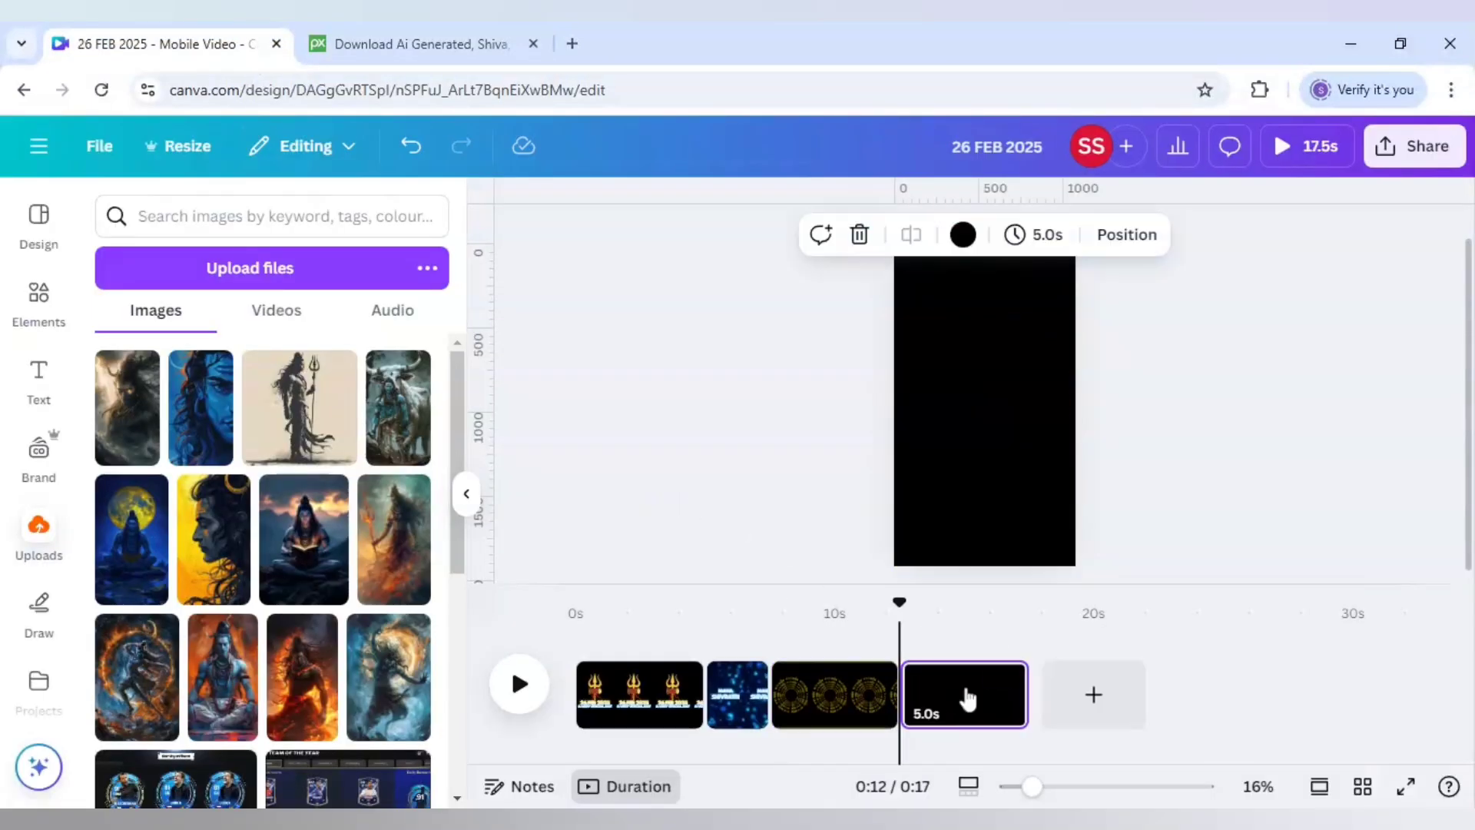
mouse_move(132, 570)
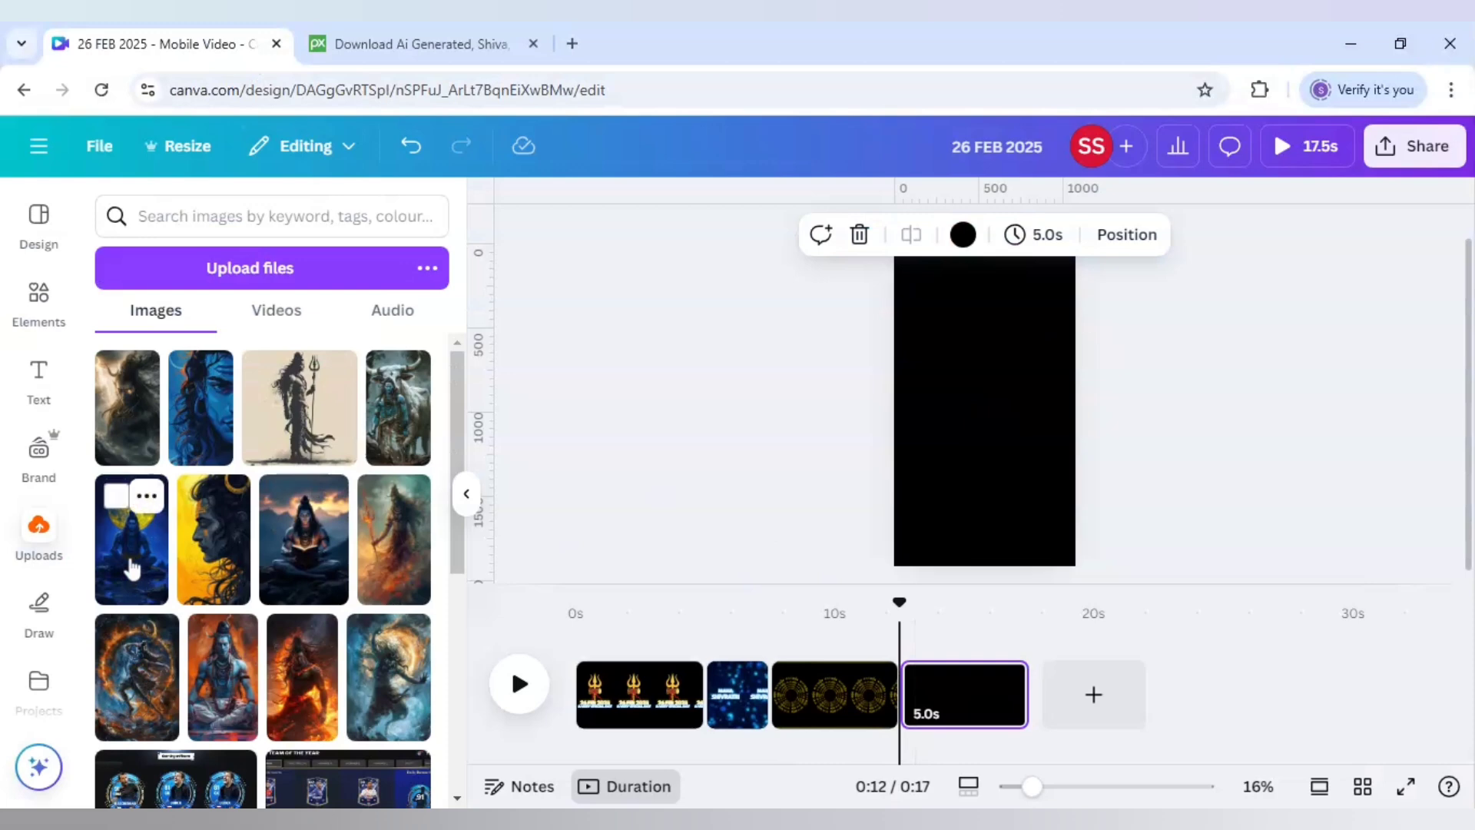
left_click(388, 434)
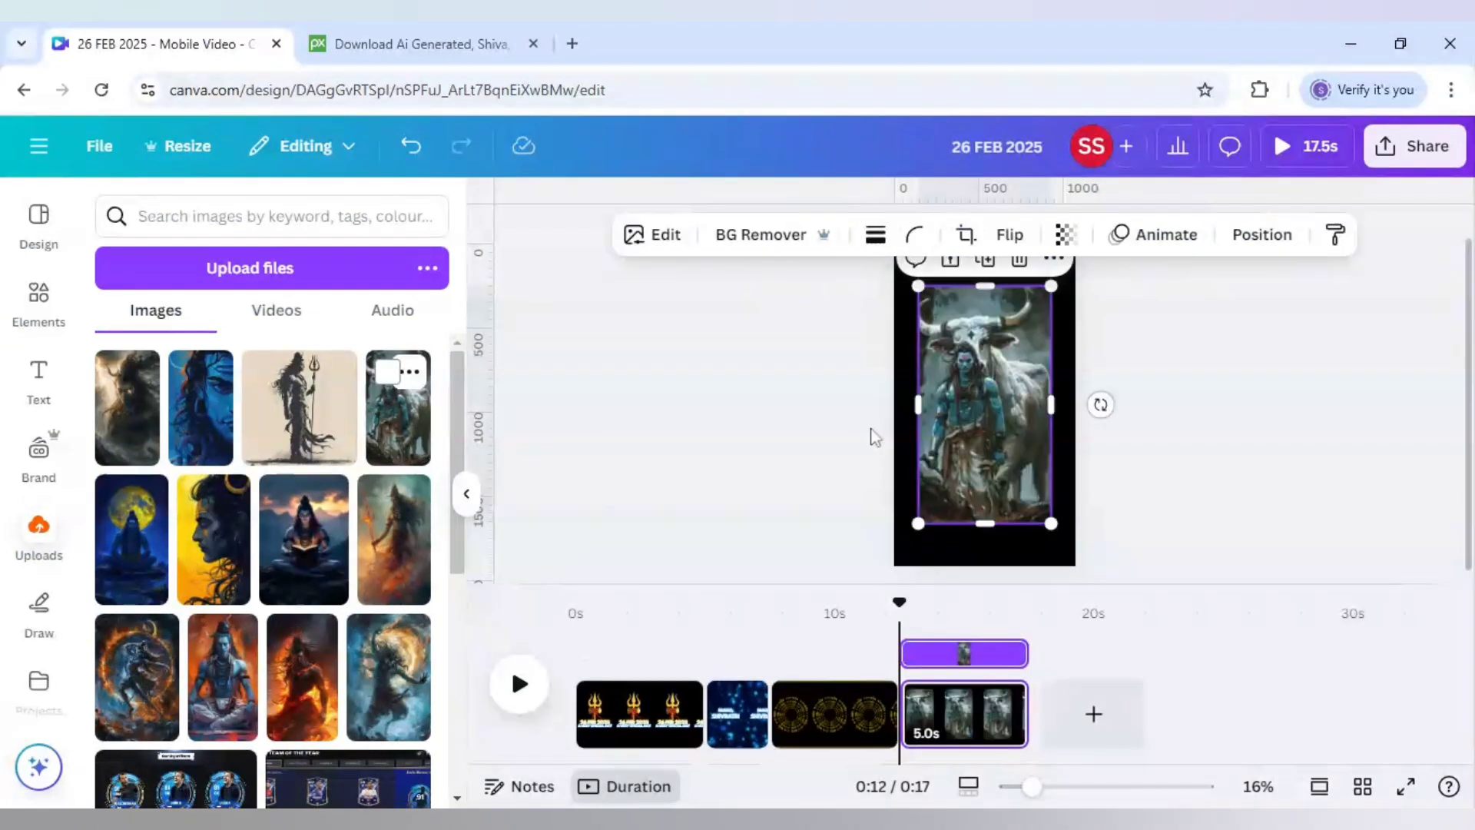
left_click(1093, 694)
right_click(1030, 407)
left_click(1106, 682)
Add a sixth page and set the uploaded image of Shiva surrounded by flames as its background
left_click(1210, 713)
left_click(302, 668)
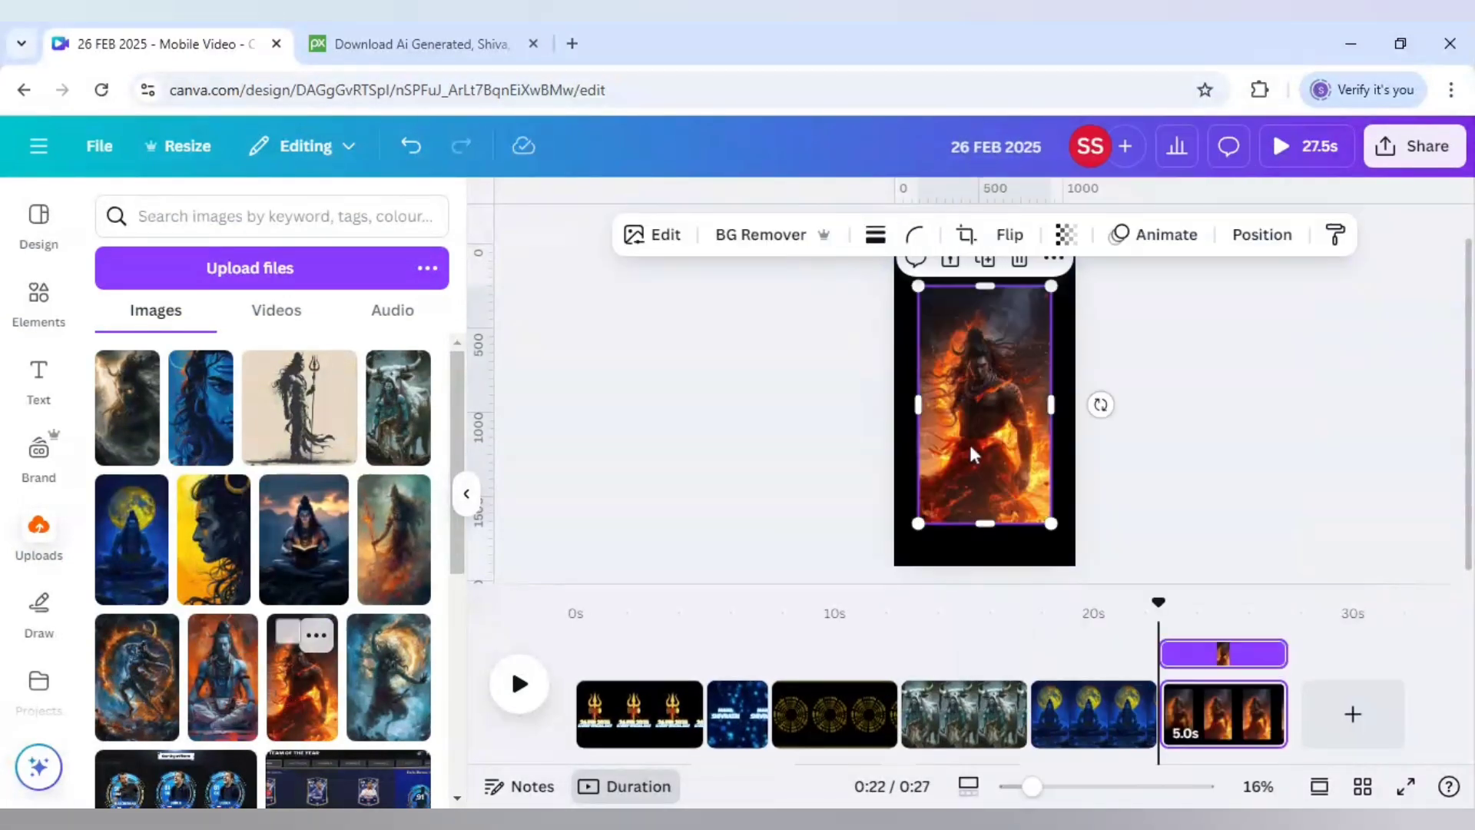
right_click(969, 441)
left_click(1053, 682)
Add a seventh page with the dancing Shiva and golden swirl image as its background, and adjust the picture's framing
left_click(1352, 711)
left_click(388, 670)
left_click(1048, 681)
double_click(962, 468)
left_click_drag(962, 468, 942, 468)
left_click(364, 768)
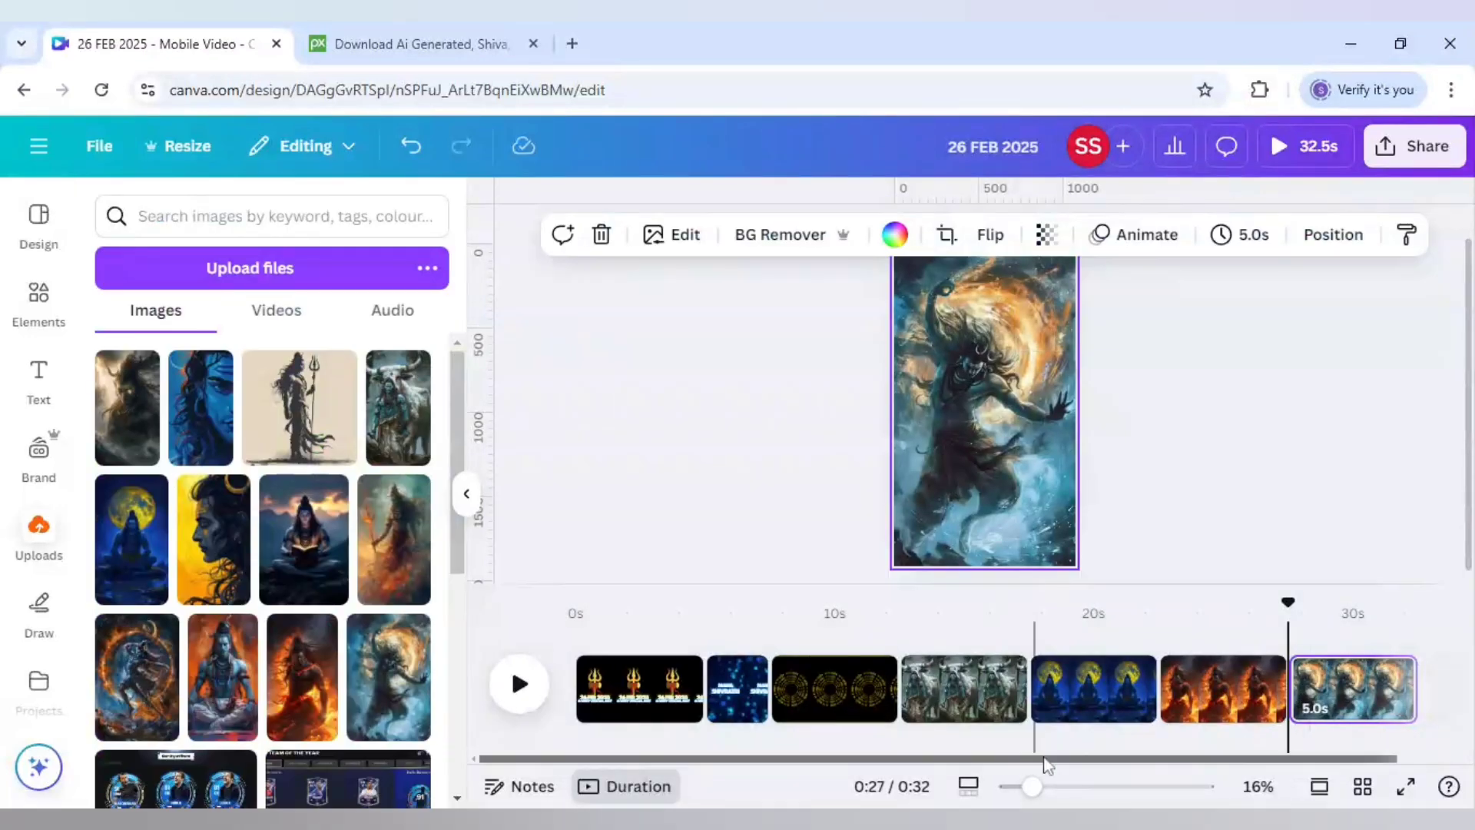
Add an eighth page and set the uploaded image of blue-skinned Shiva seated against fire as its background
left_click(1438, 708)
left_click(223, 664)
right_click(970, 430)
left_click(1054, 682)
Add a ninth page and reuse the image of Shiva surrounded by flames as its background
left_click(1400, 699)
left_click(302, 675)
right_click(970, 430)
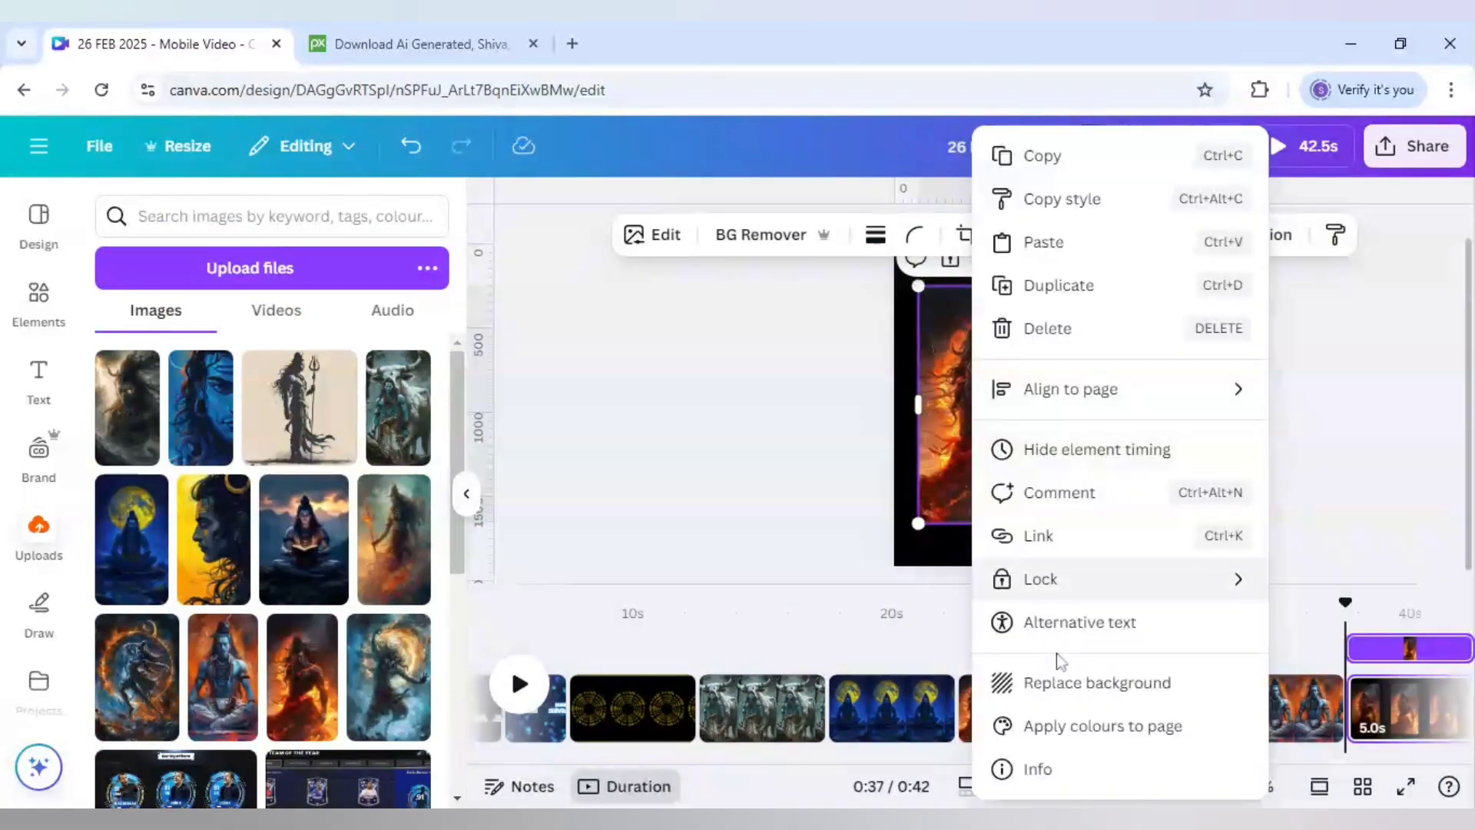
left_click(1057, 682)
Add a tenth page and set the dark, glowing-eyed Shiva image with lightning as its background
left_click(1408, 691)
left_click(138, 418)
right_click(984, 430)
left_click(1074, 682)
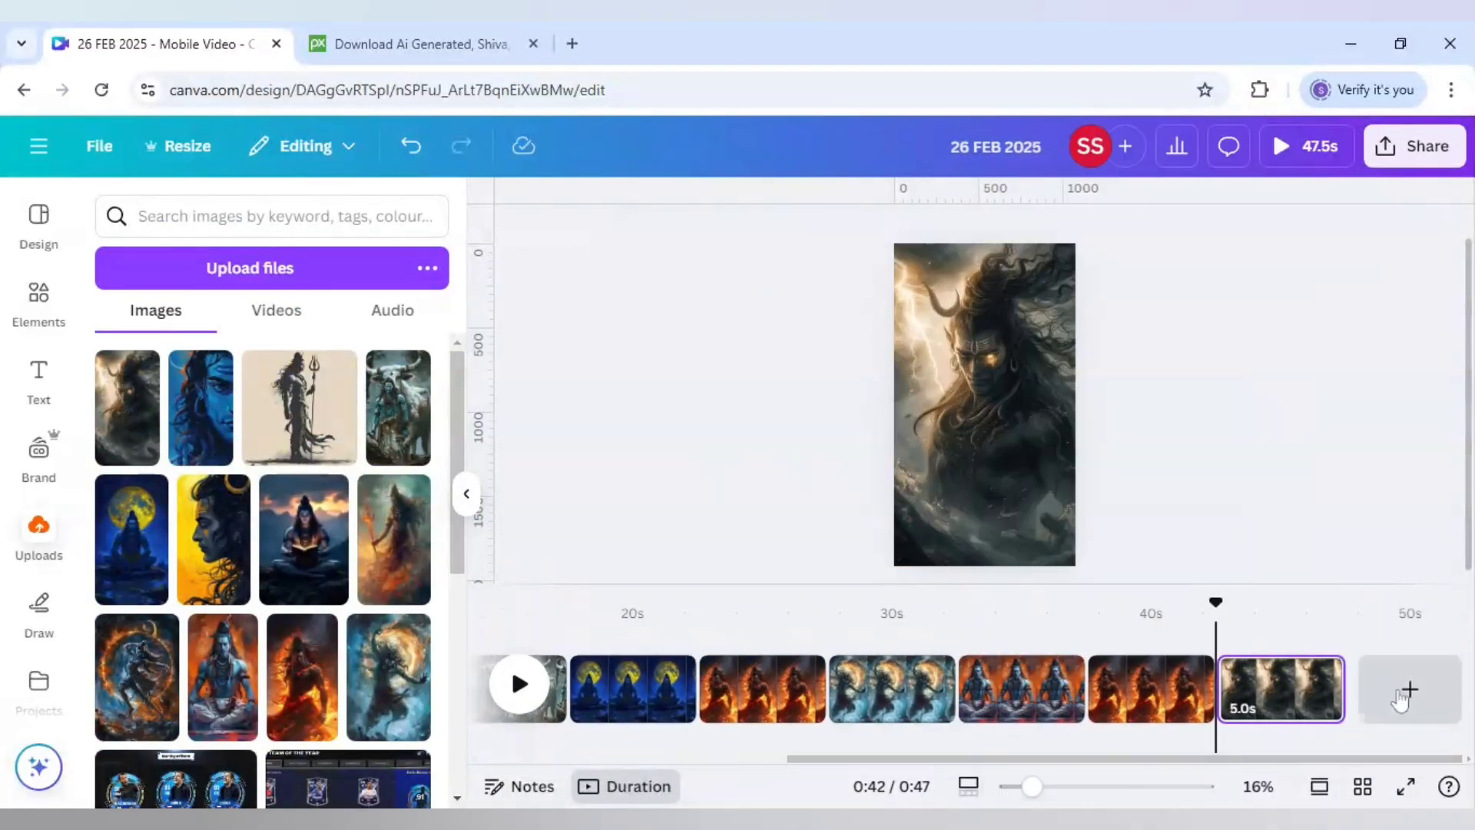
Add an eleventh page and set the uploaded image of Shiva dancing within a fiery ring as its background
left_click(1405, 695)
left_click(138, 665)
right_click(969, 431)
left_click(1076, 681)
double_click(982, 459)
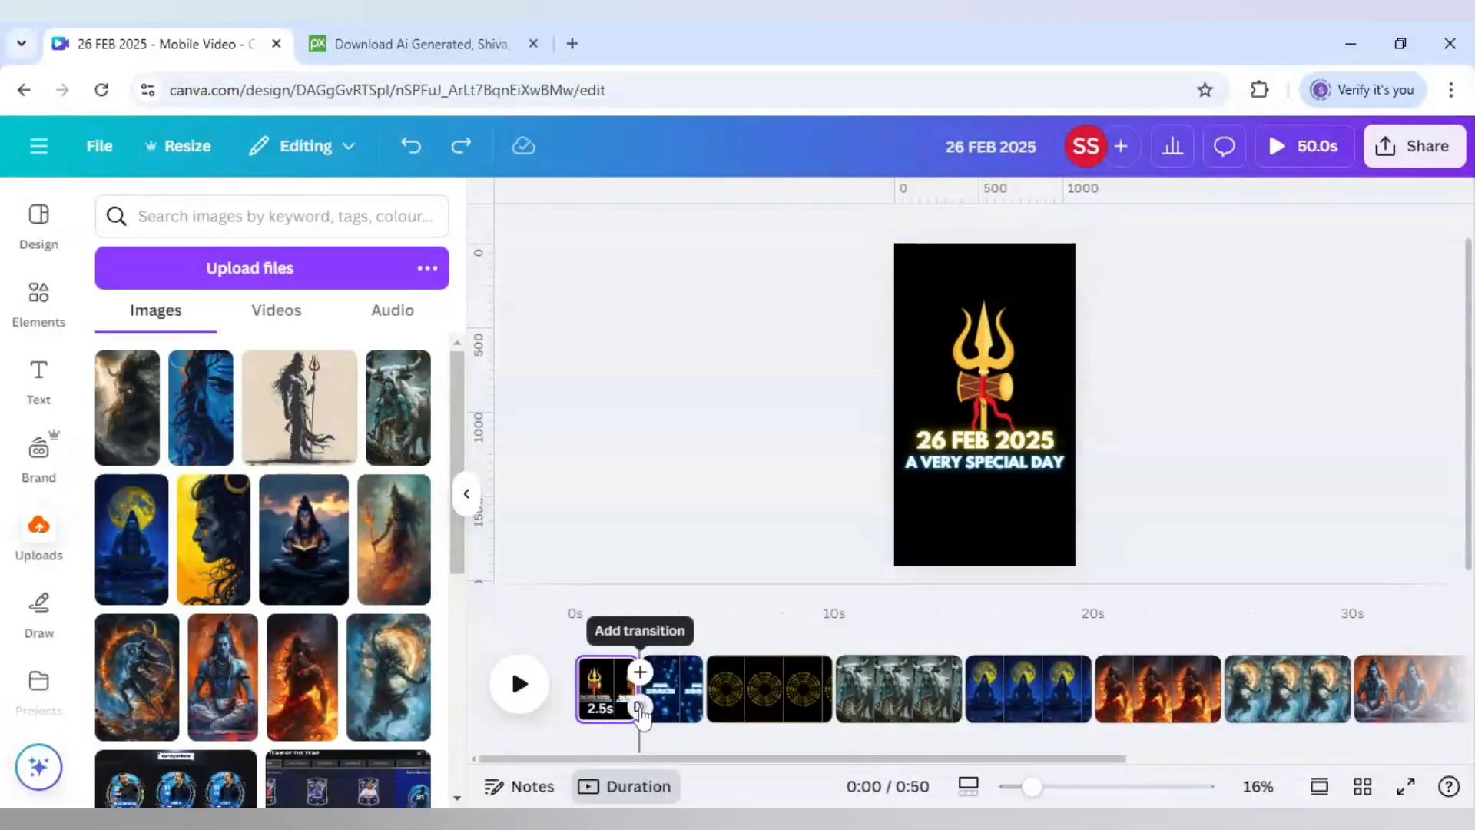
Add a Flow transition between the trident date page and the Maha Shivratri page
left_click(640, 709)
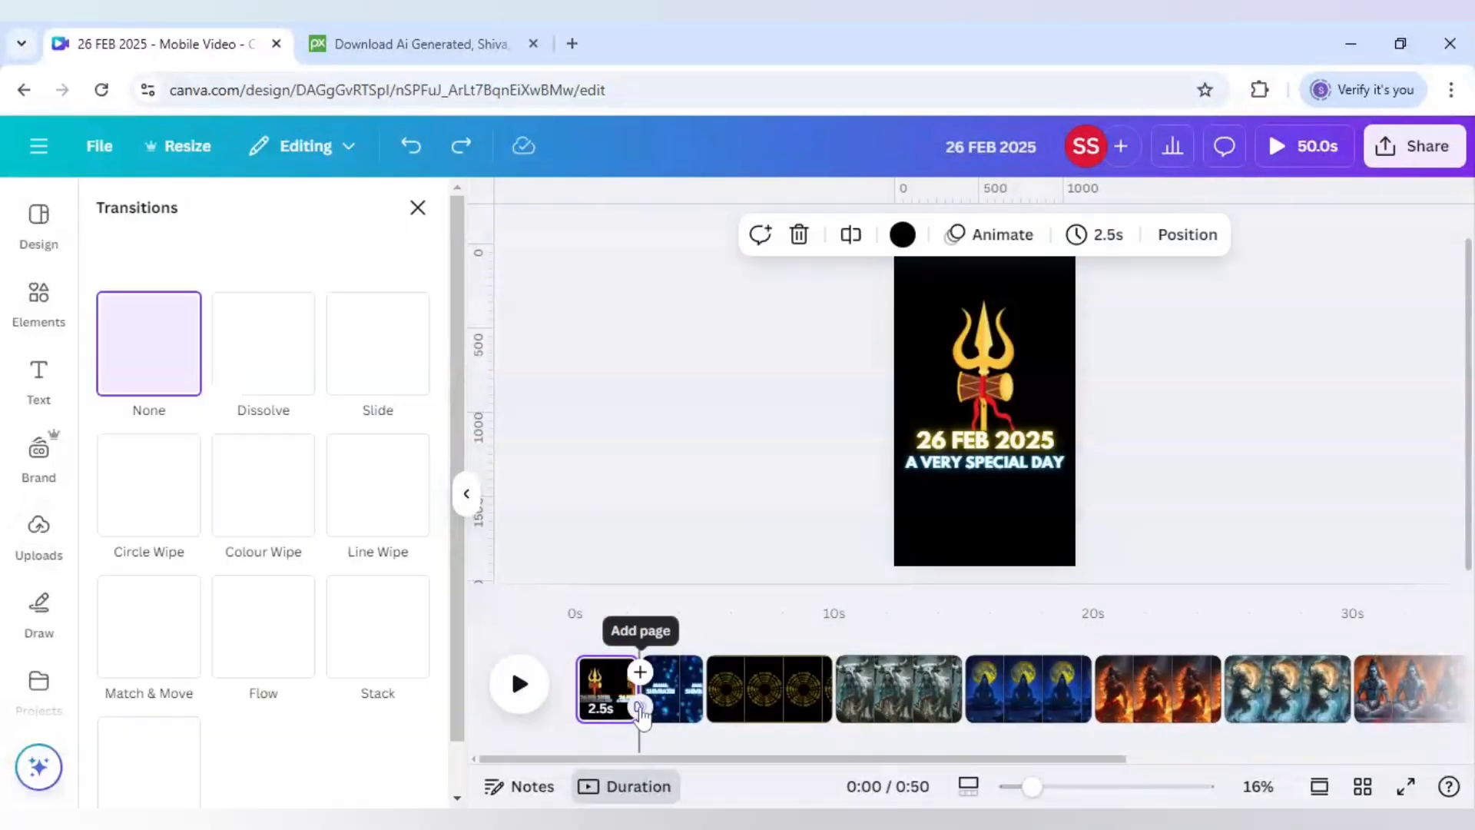
left_click(276, 645)
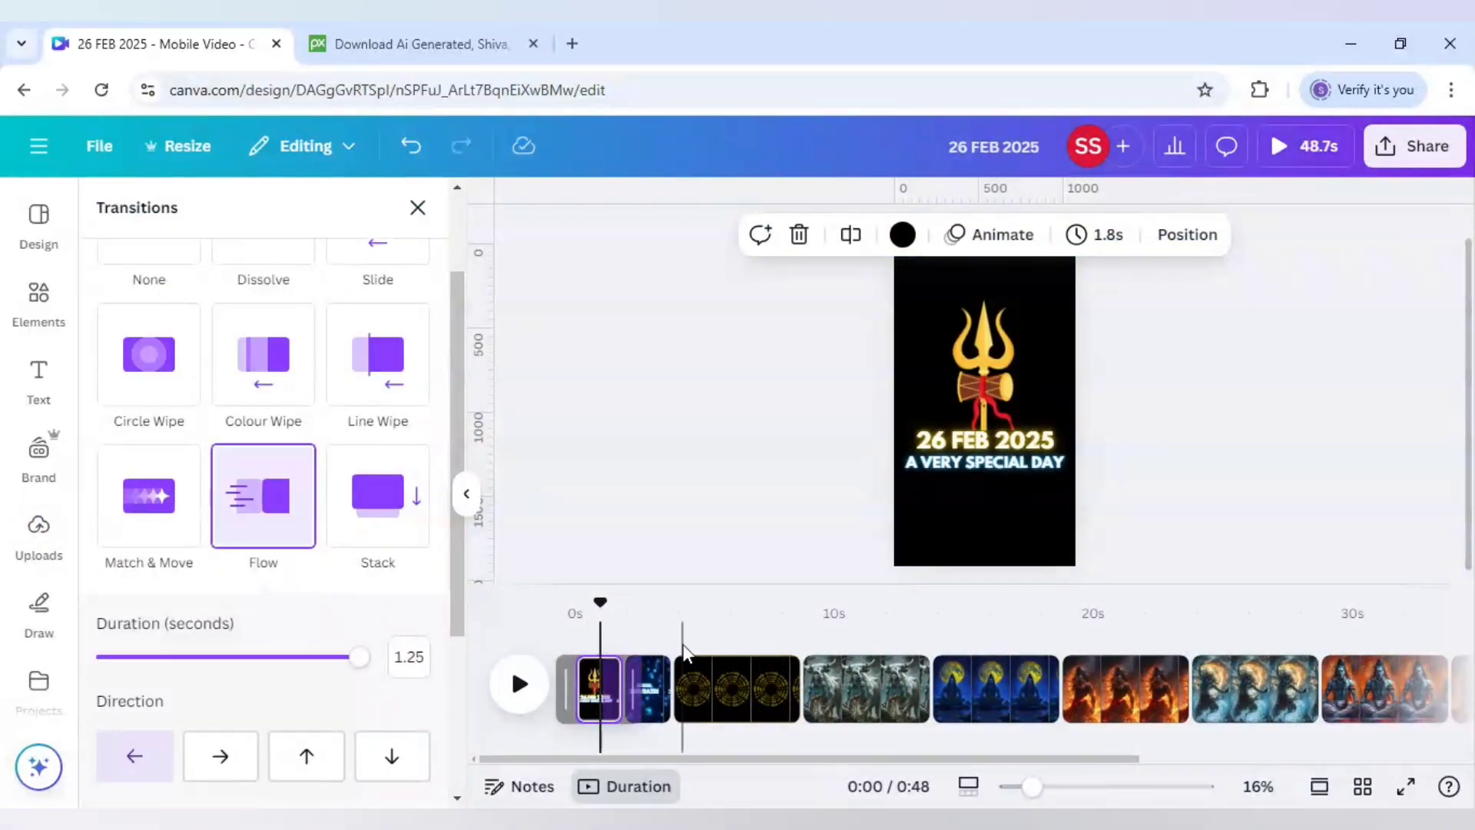
Lengthen the Maha Shivratri page to 2.7 s and add a Match & Move transition after it
left_click(677, 689)
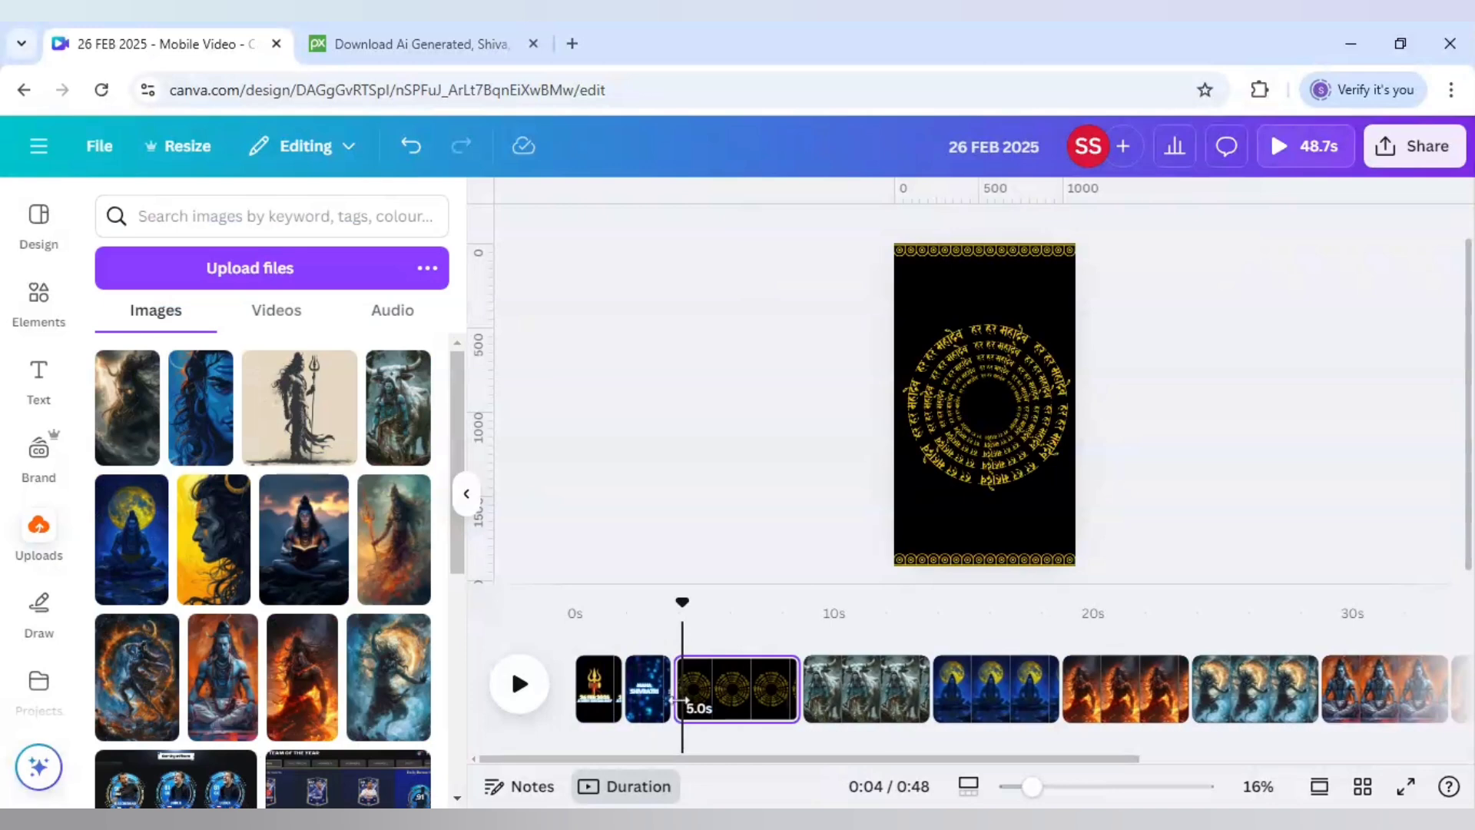
left_click_drag(671, 692, 696, 692)
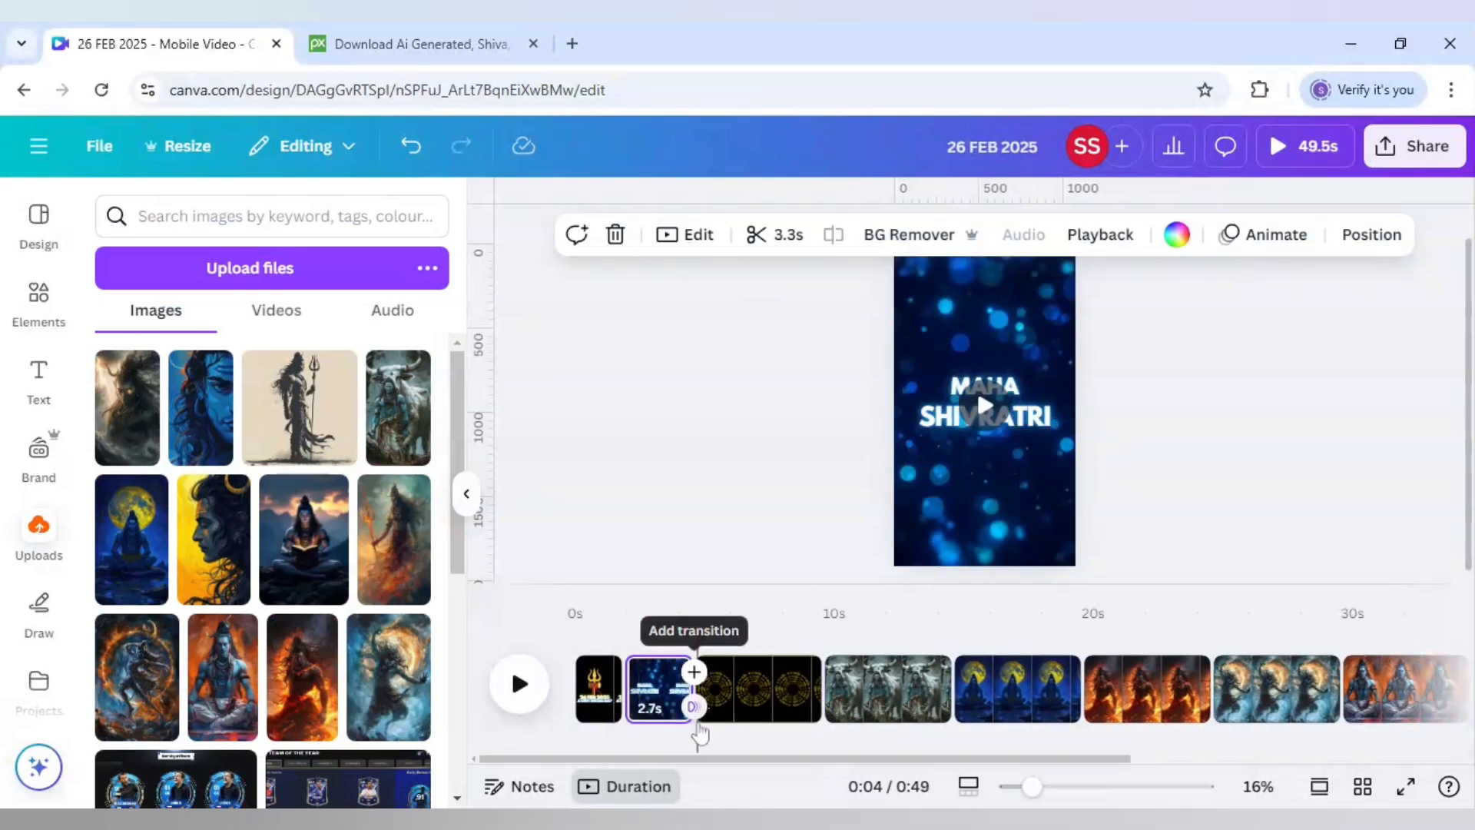
left_click(694, 707)
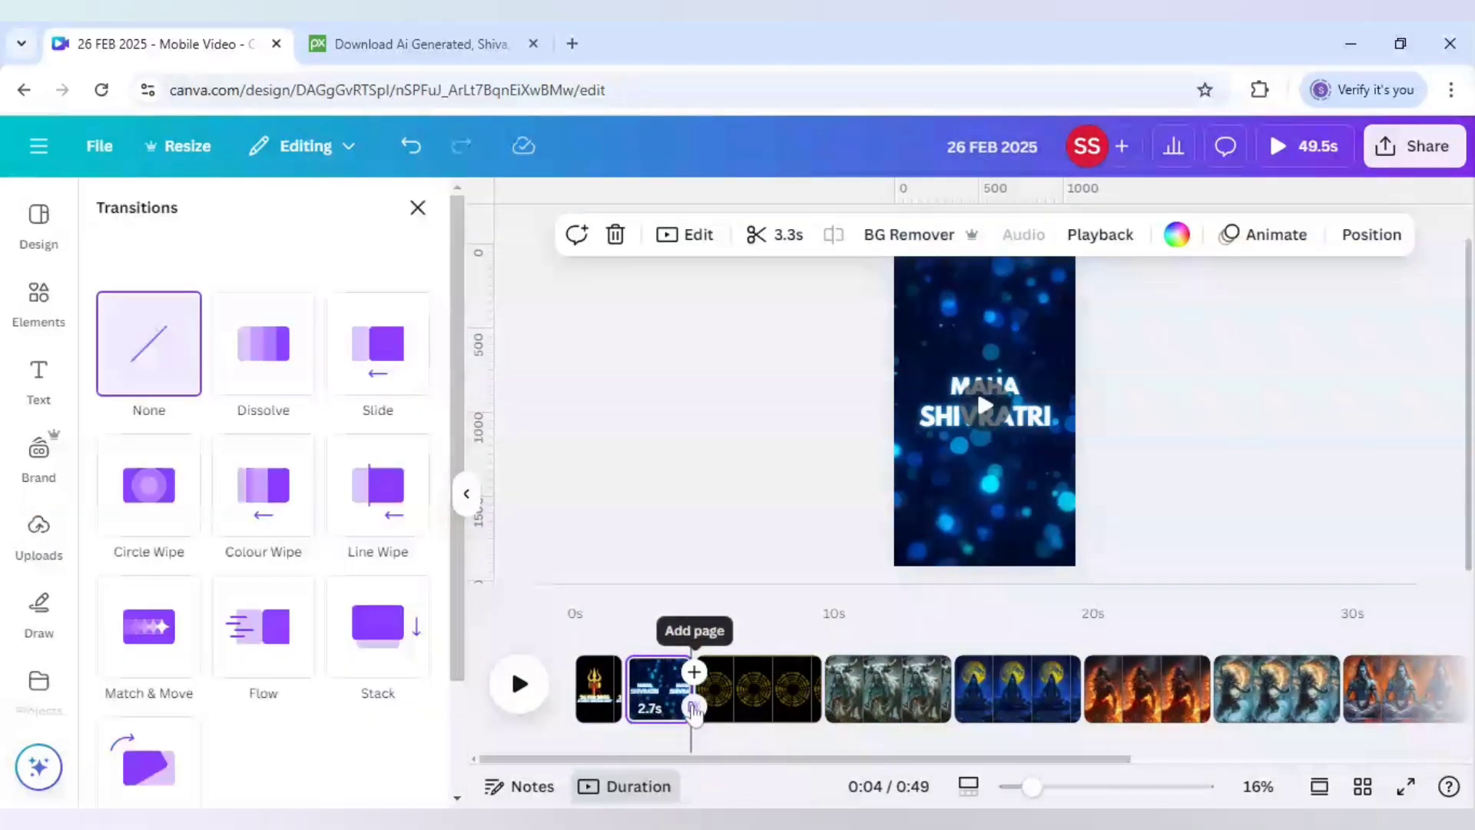
left_click(191, 644)
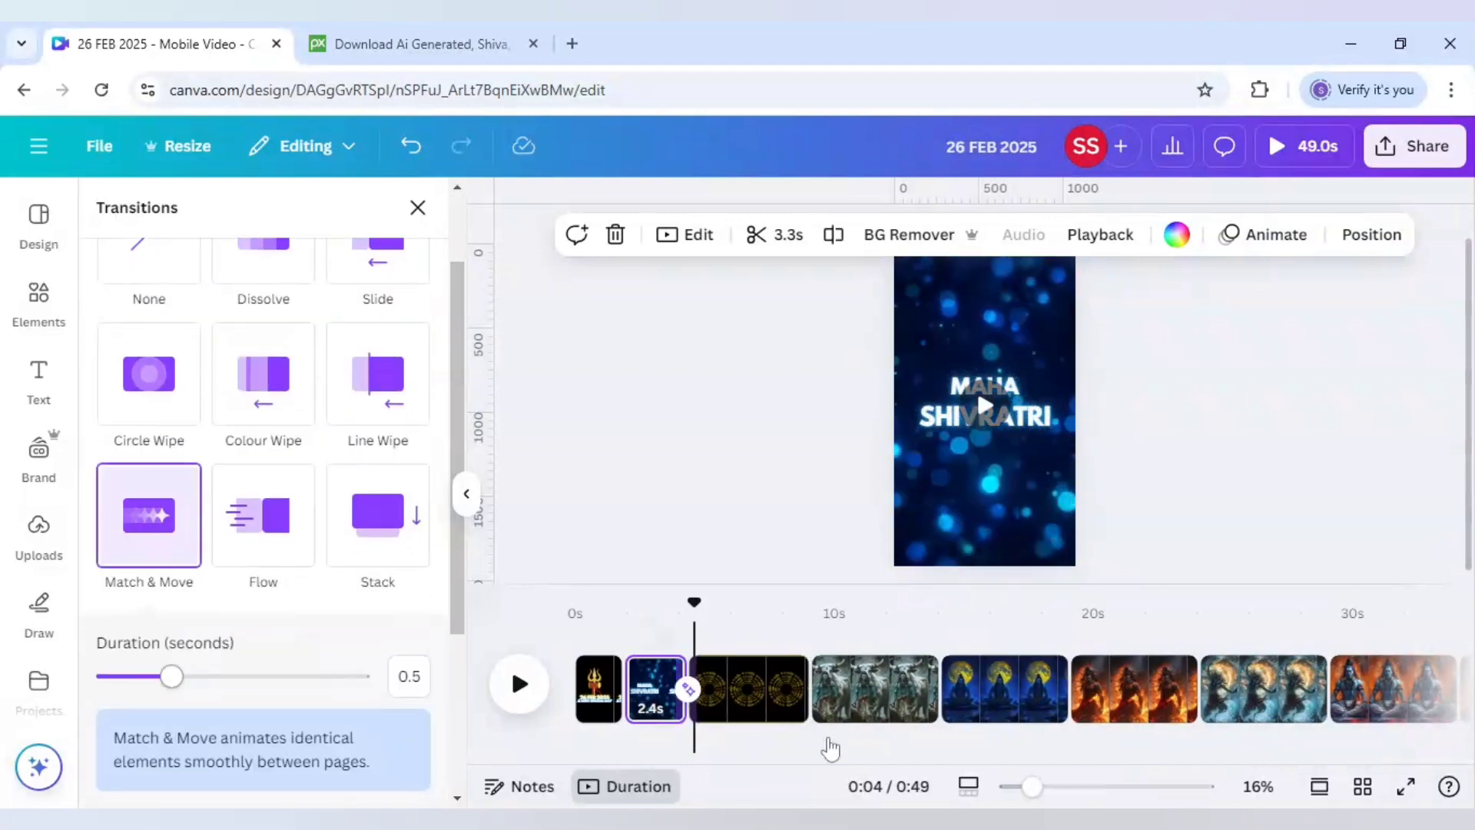
Add a Dissolve transition after the circular mantra page and a Slide transition after the Shiva-with-bull page
left_click(757, 684)
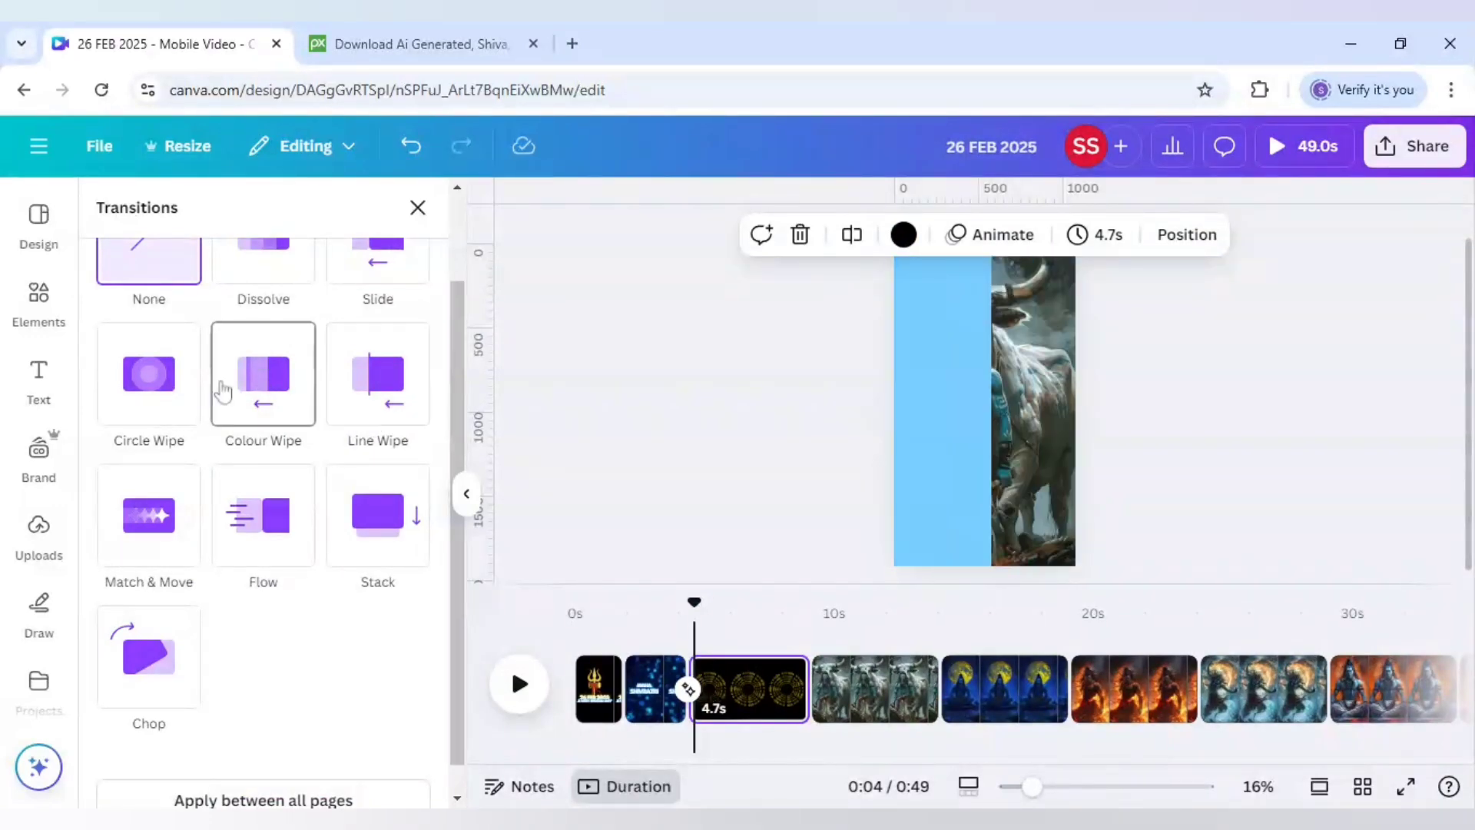
scroll(179, 388, "up", 2)
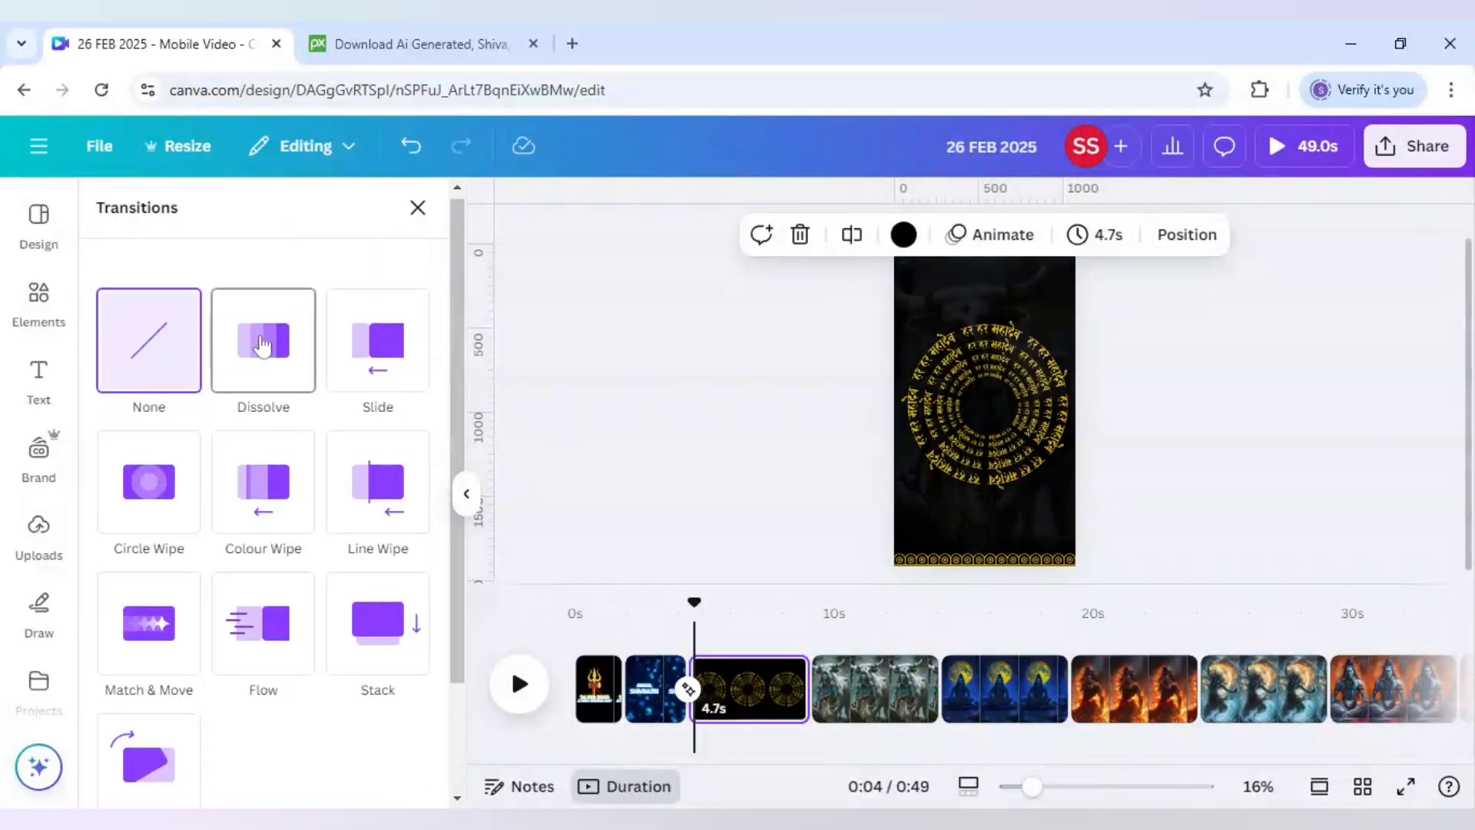
left_click(262, 342)
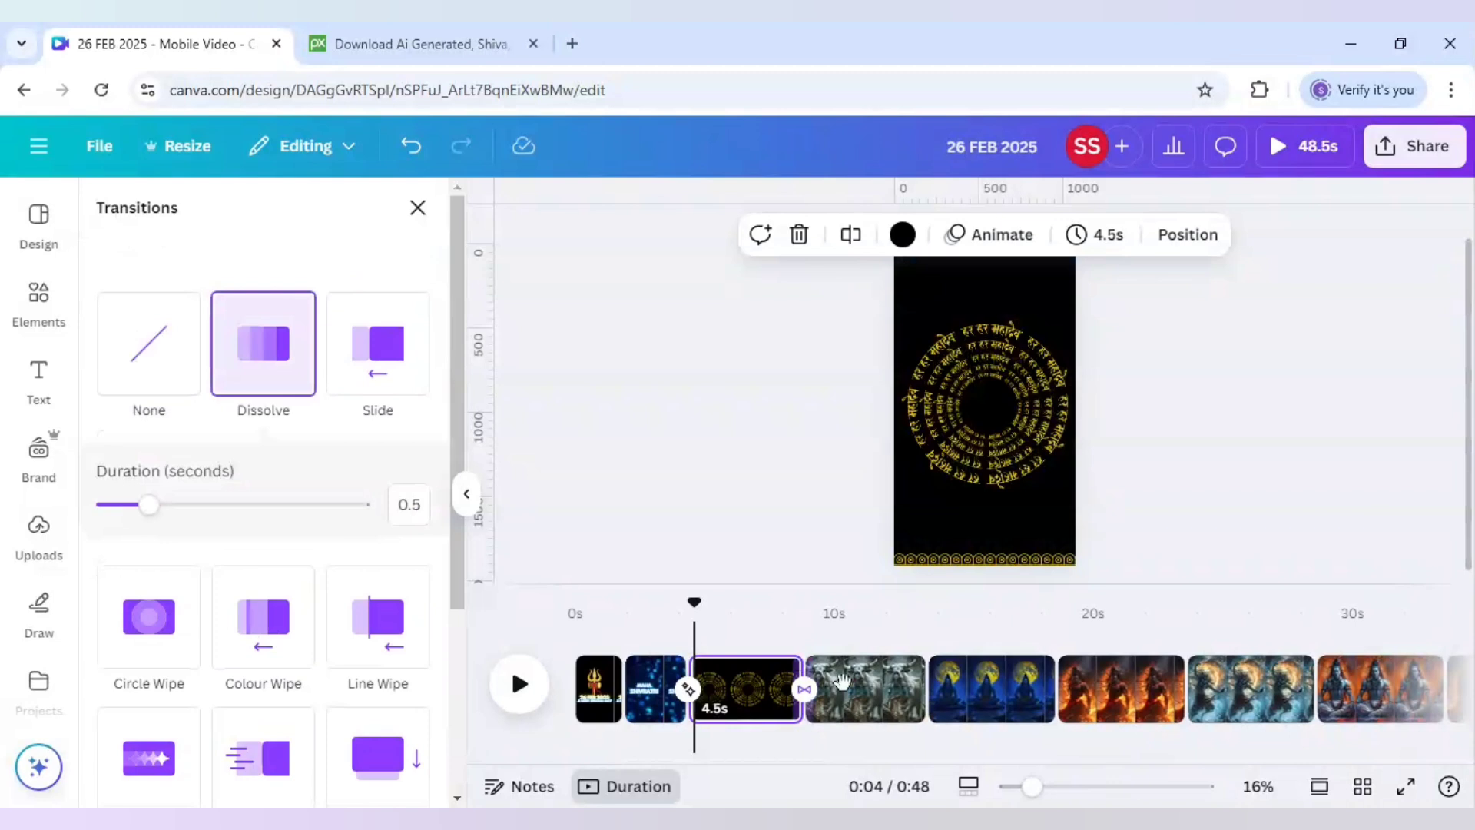
left_click(926, 705)
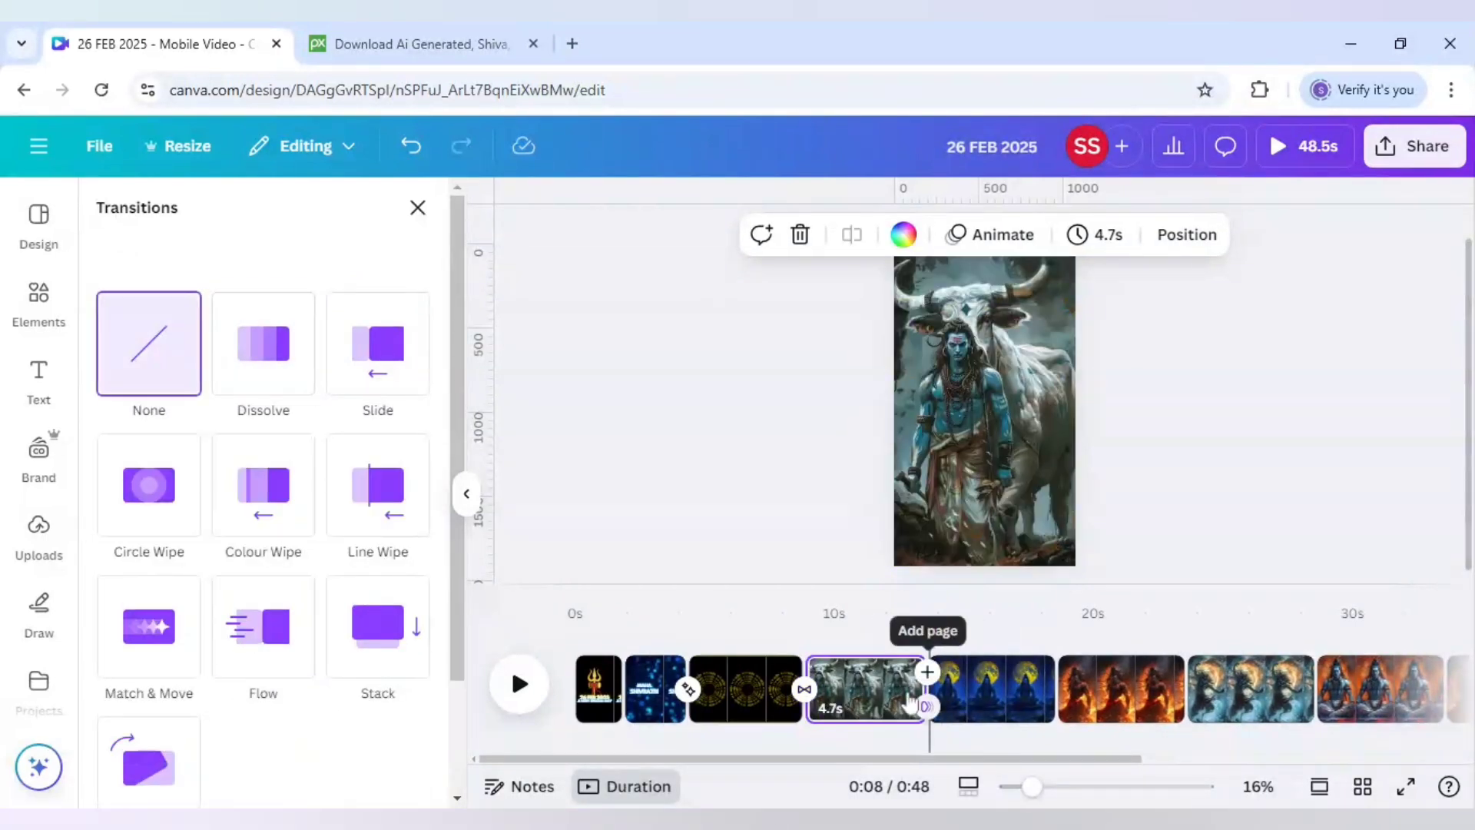
left_click(401, 380)
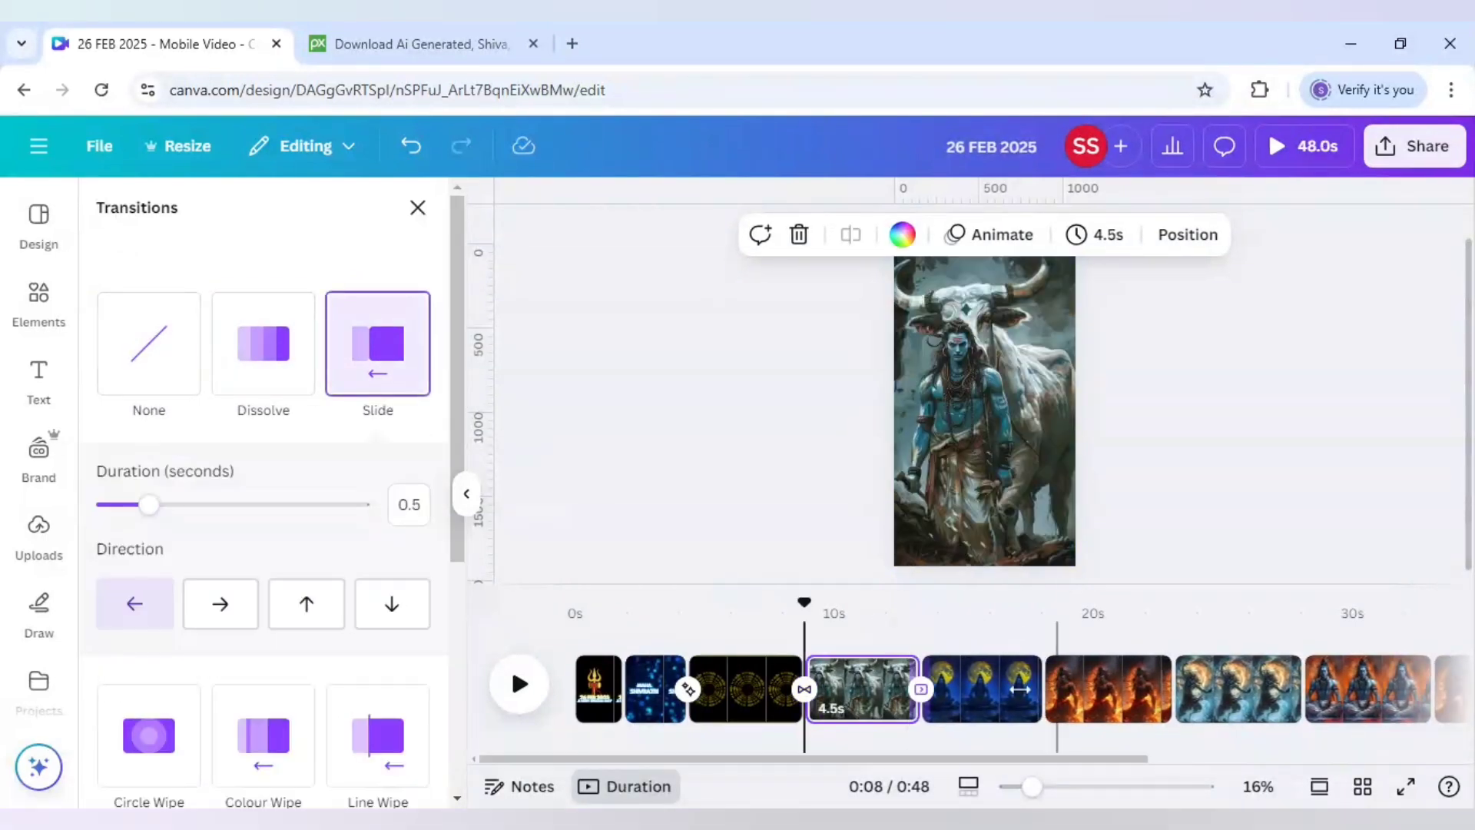
Add a Match & Move transition after the moonlit Shiva page and a Flow transition after the first flaming Shiva page
left_click(1043, 705)
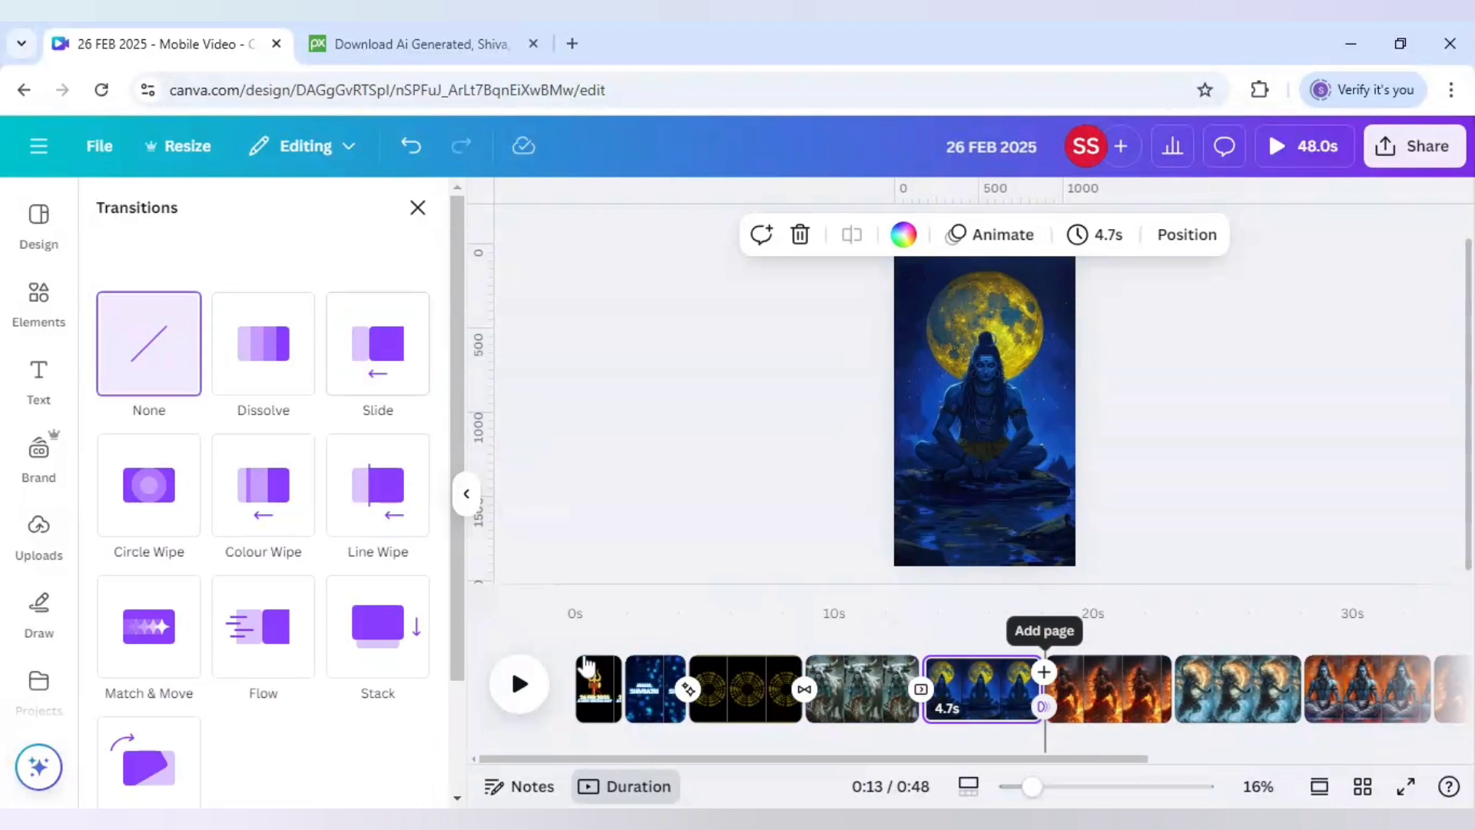
left_click(144, 620)
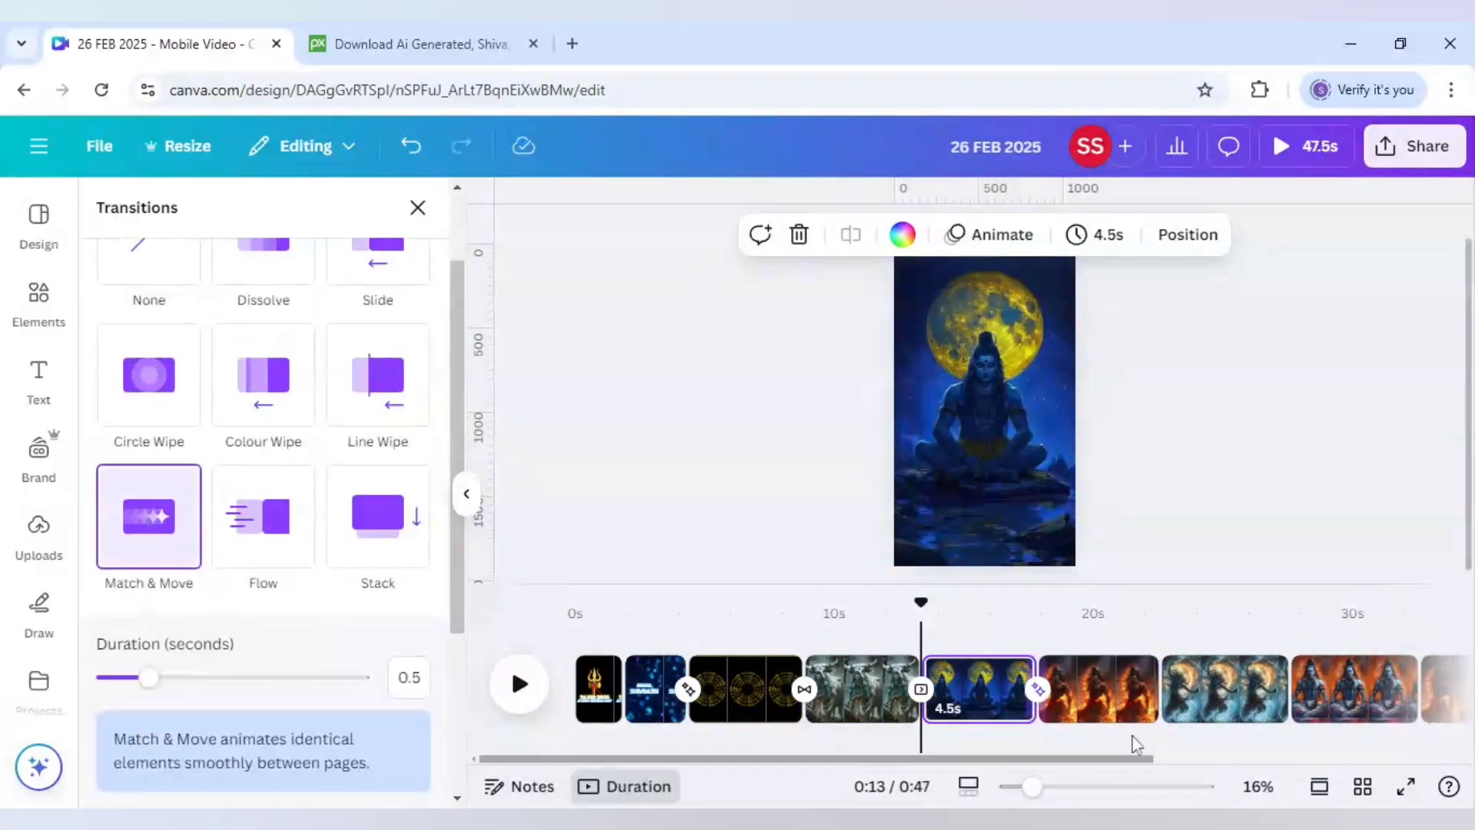
left_click(1160, 689)
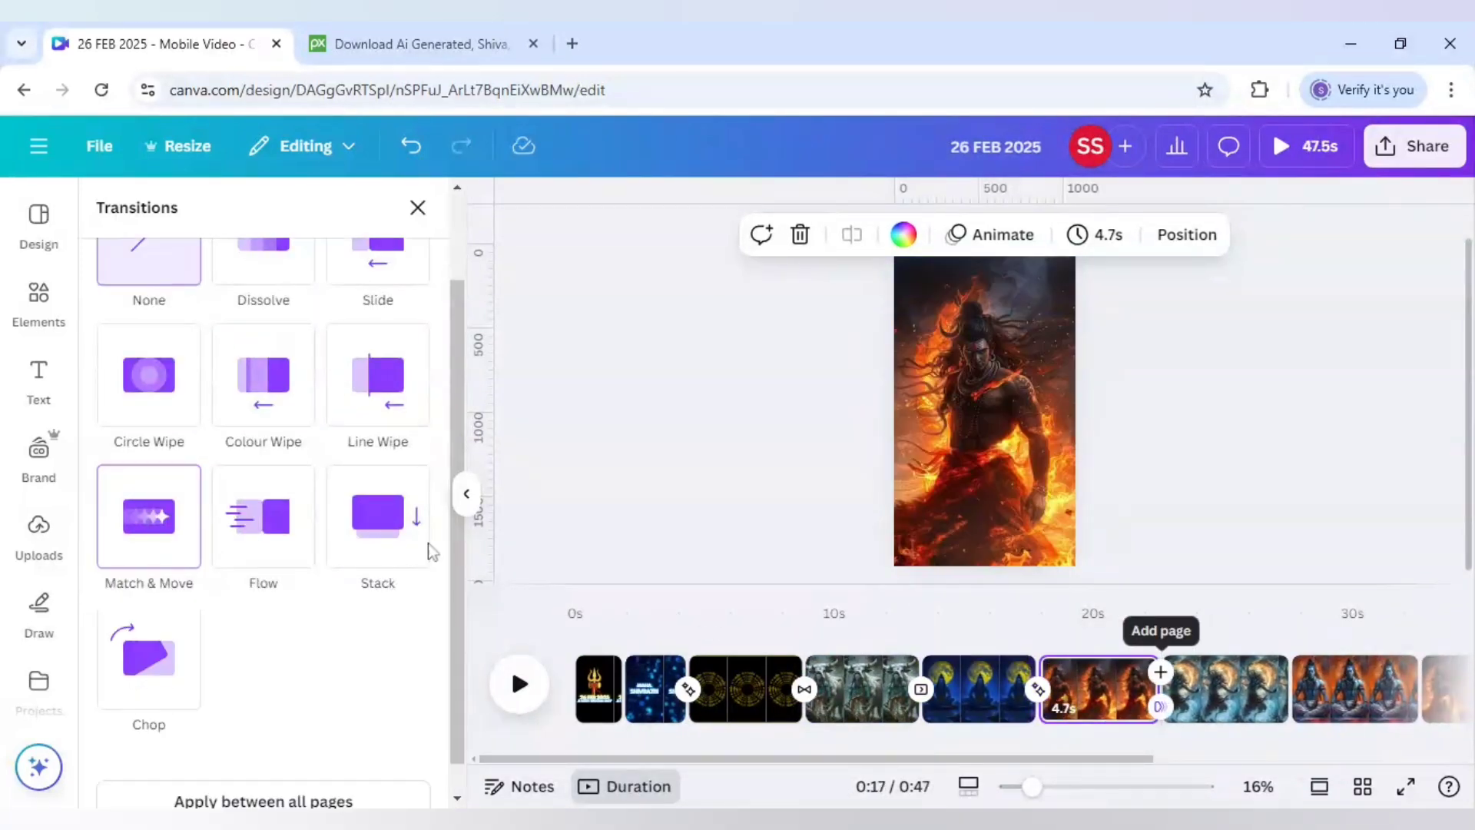
left_click(292, 532)
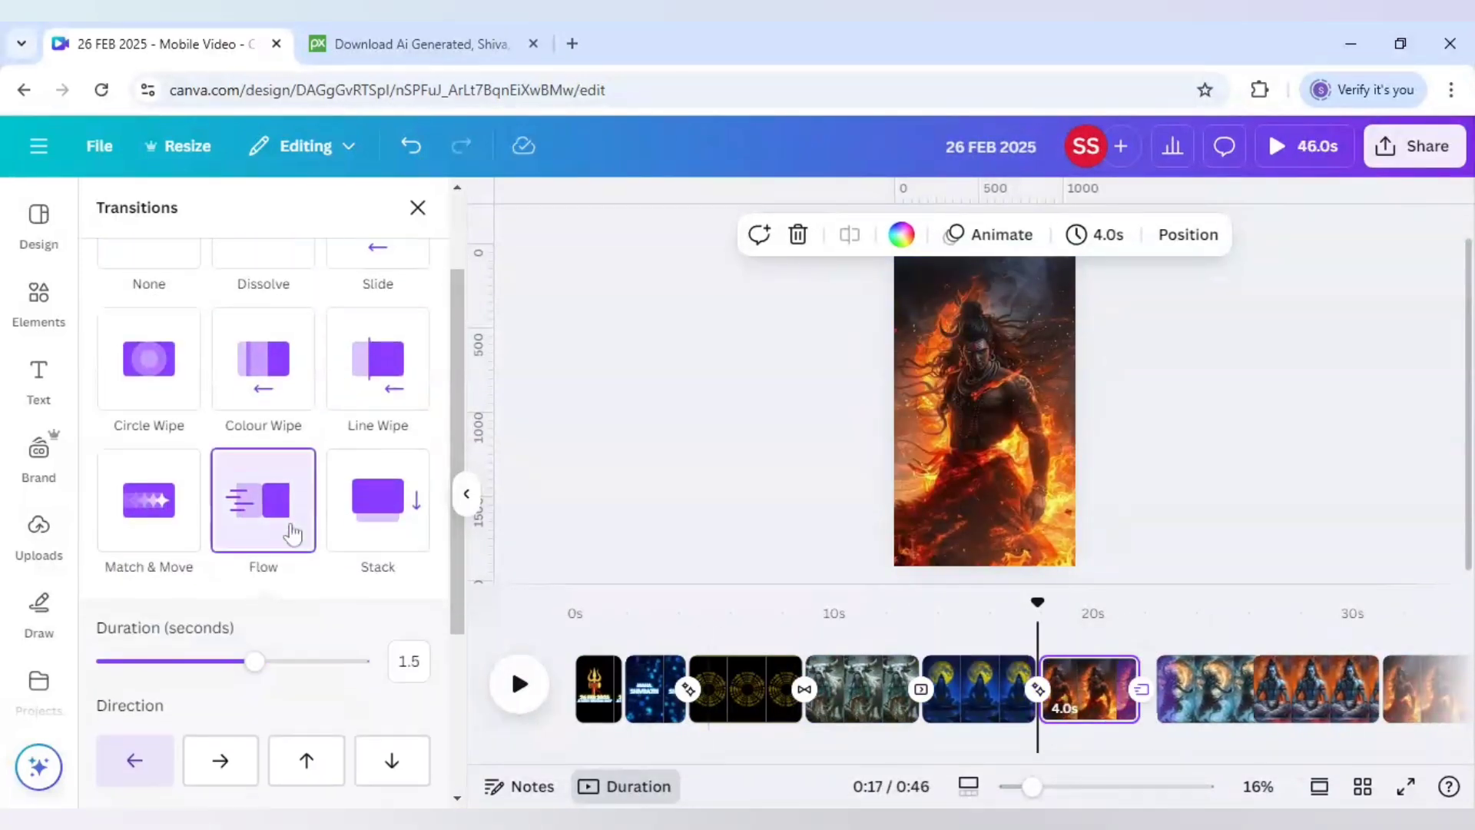
Add a Chop transition after the blue-and-orange dancing Shiva page and a Line Wipe transition after the seated meditating Shiva page
left_click(1251, 705)
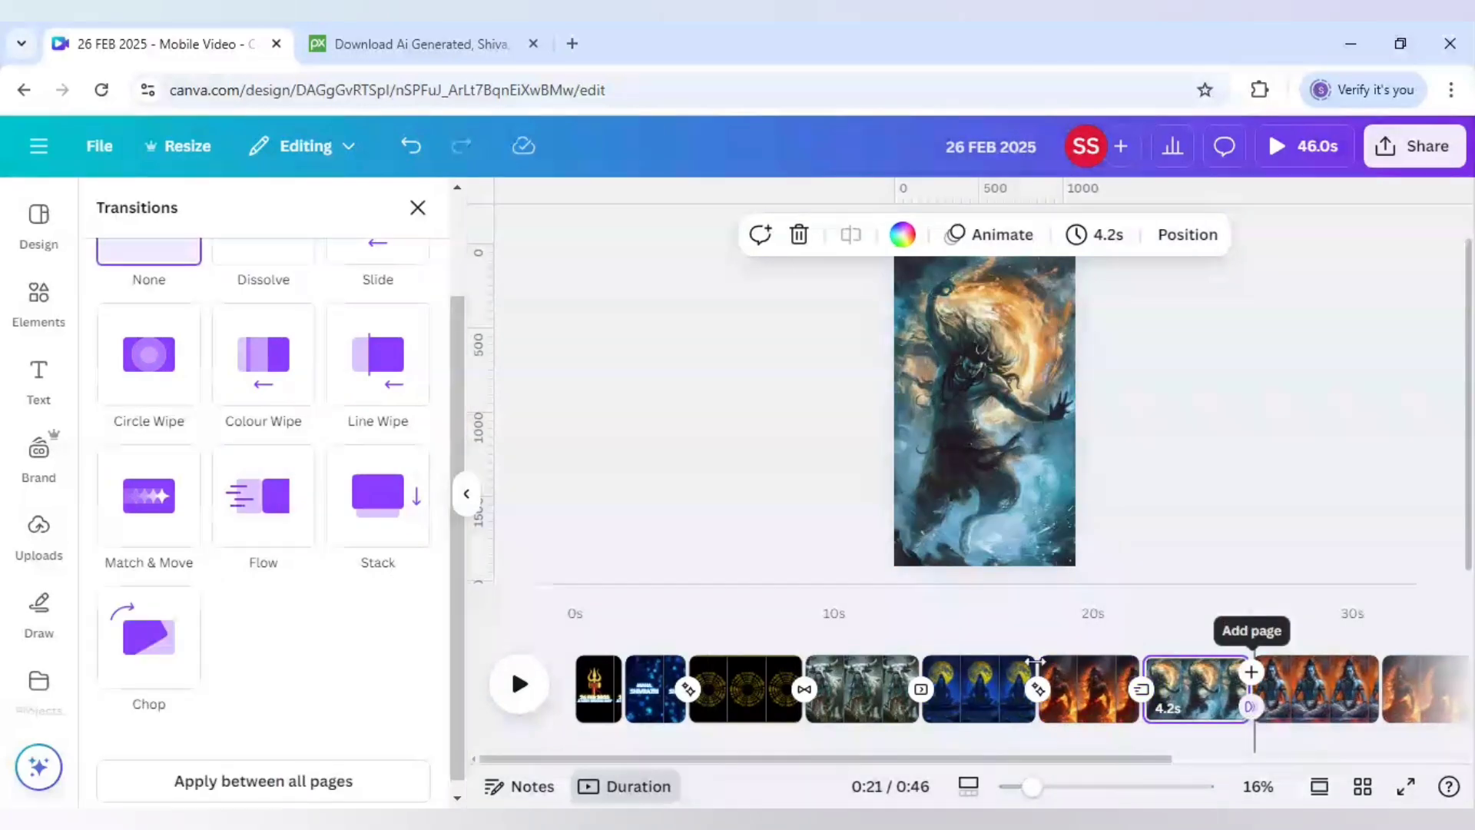
left_click(174, 644)
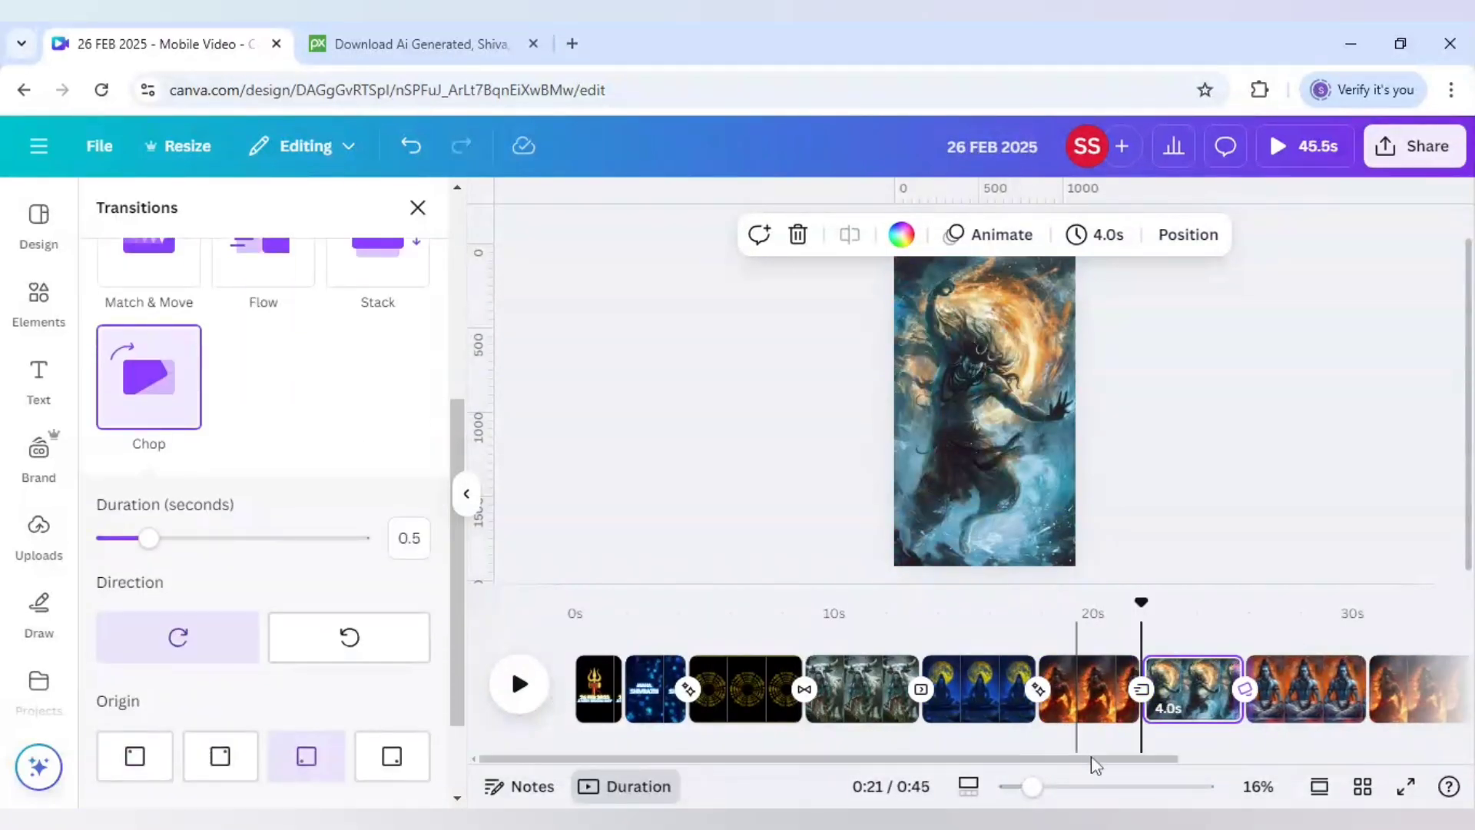
left_click_drag(1157, 767, 1341, 766)
left_click(1103, 688)
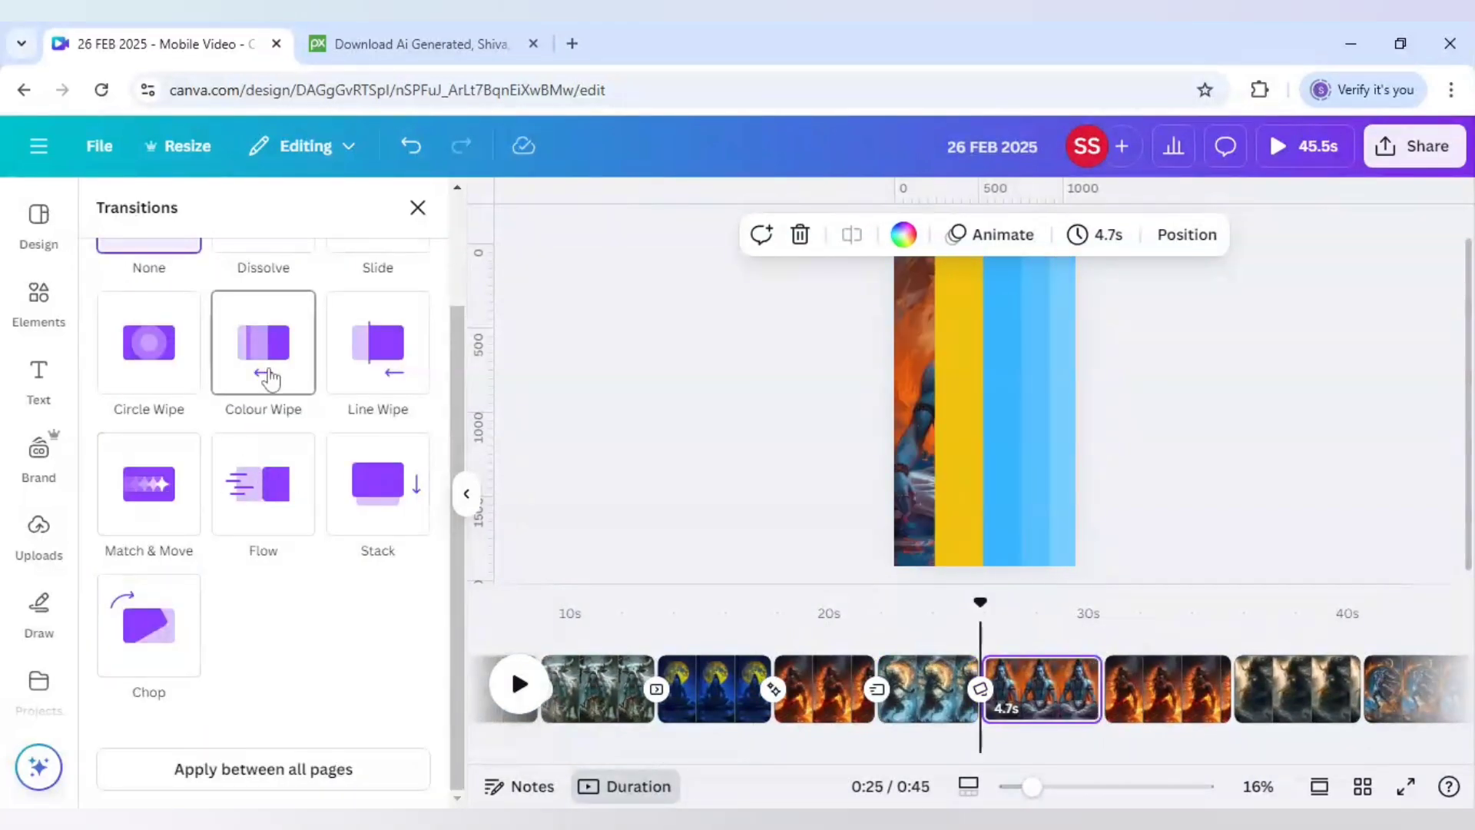
left_click(392, 378)
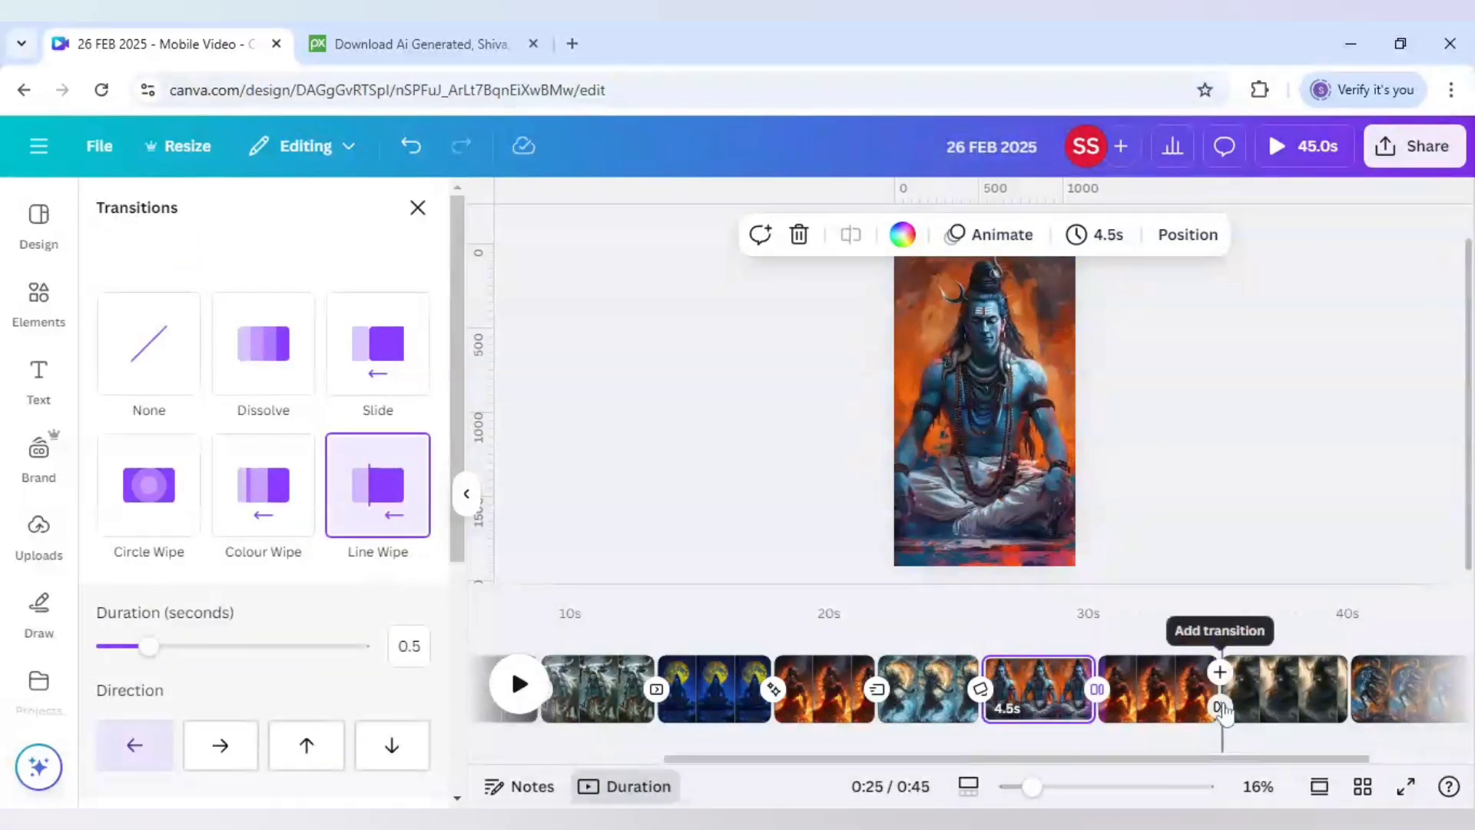
Add a Dissolve transition after the second flaming Shiva page and a Circle Wipe transition after the stormy, glowing-eyed Shiva page
left_click(1218, 703)
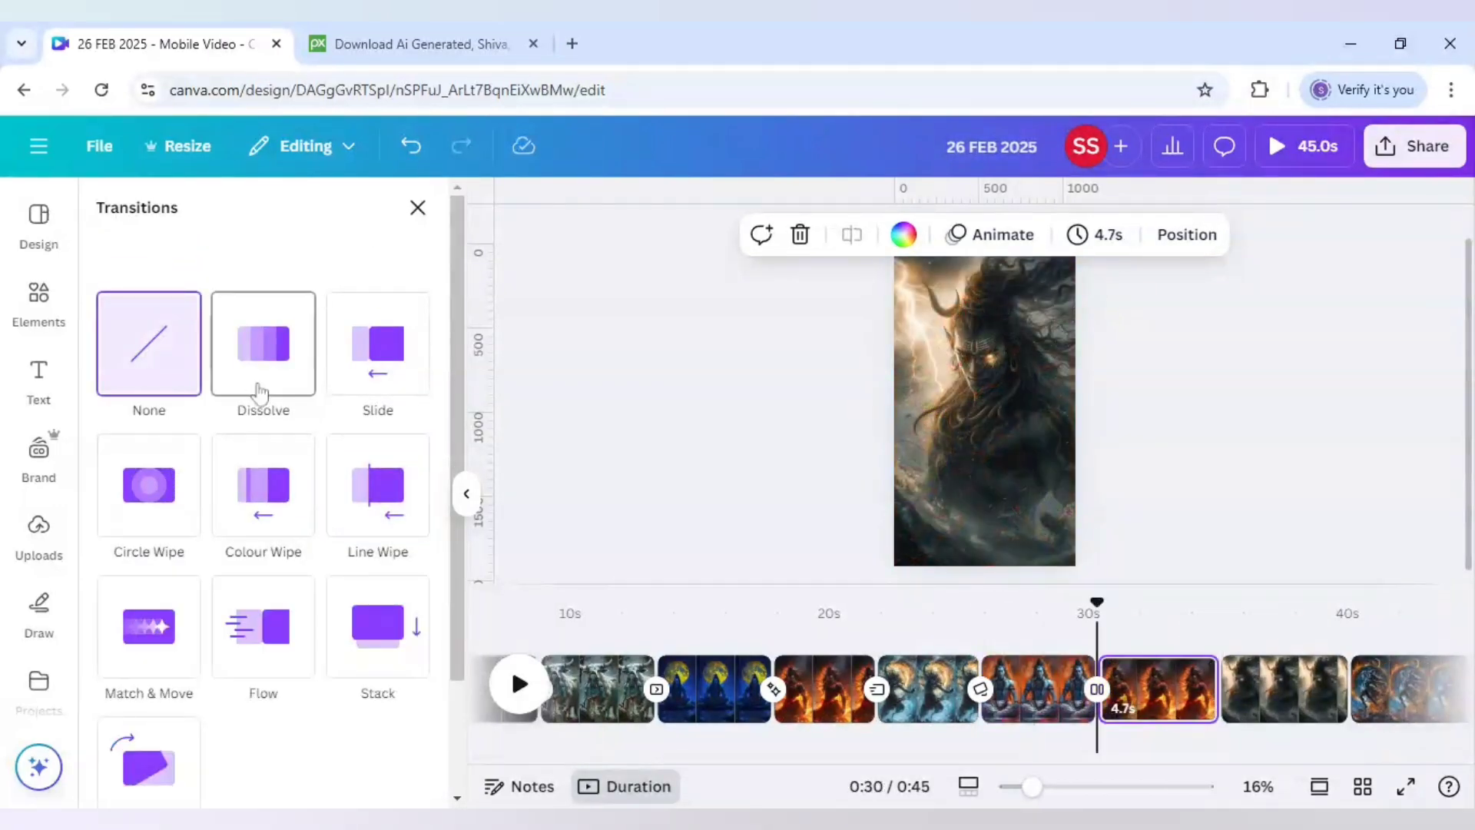
left_click(258, 388)
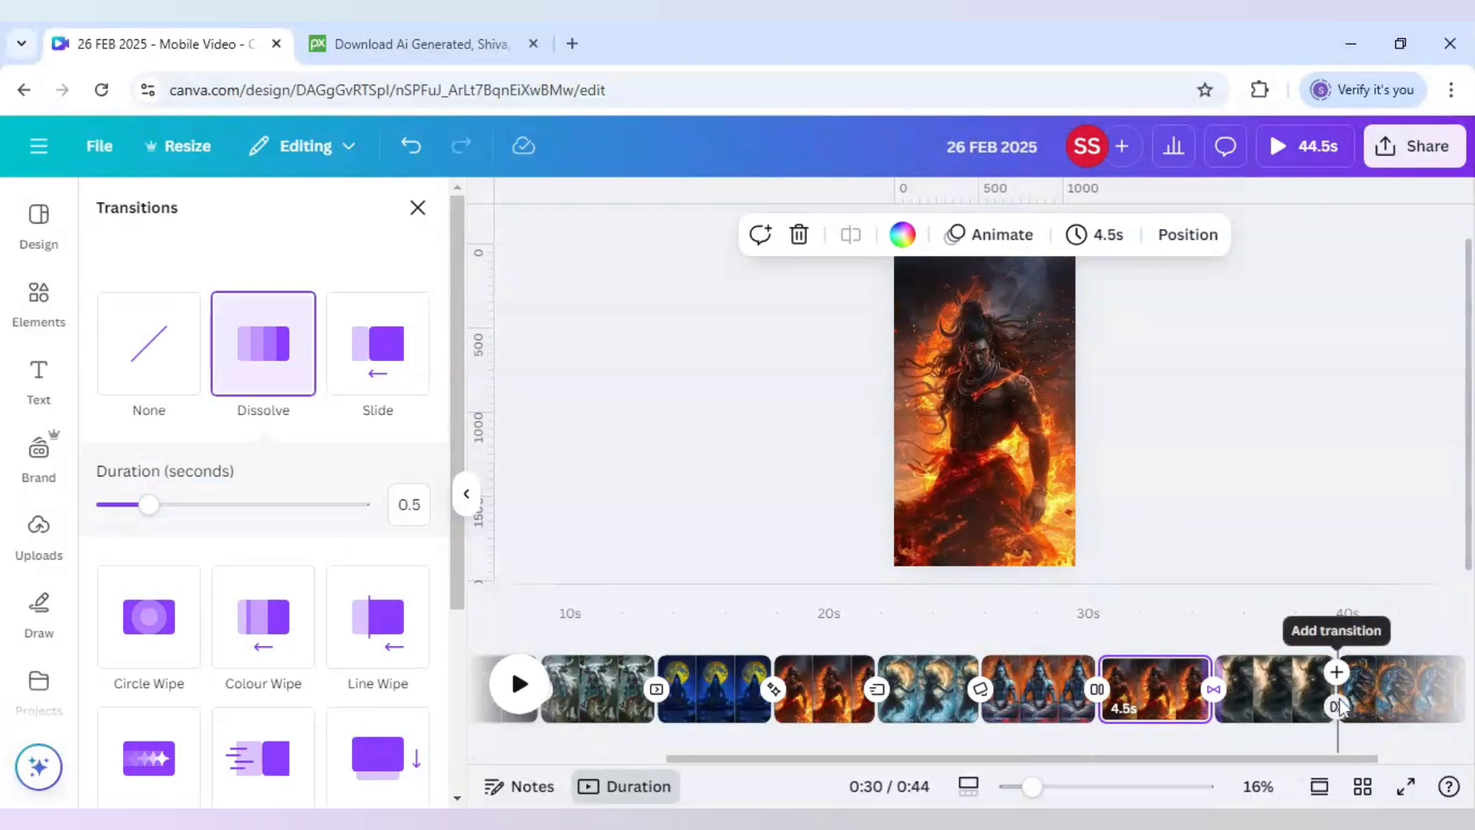
left_click(1339, 706)
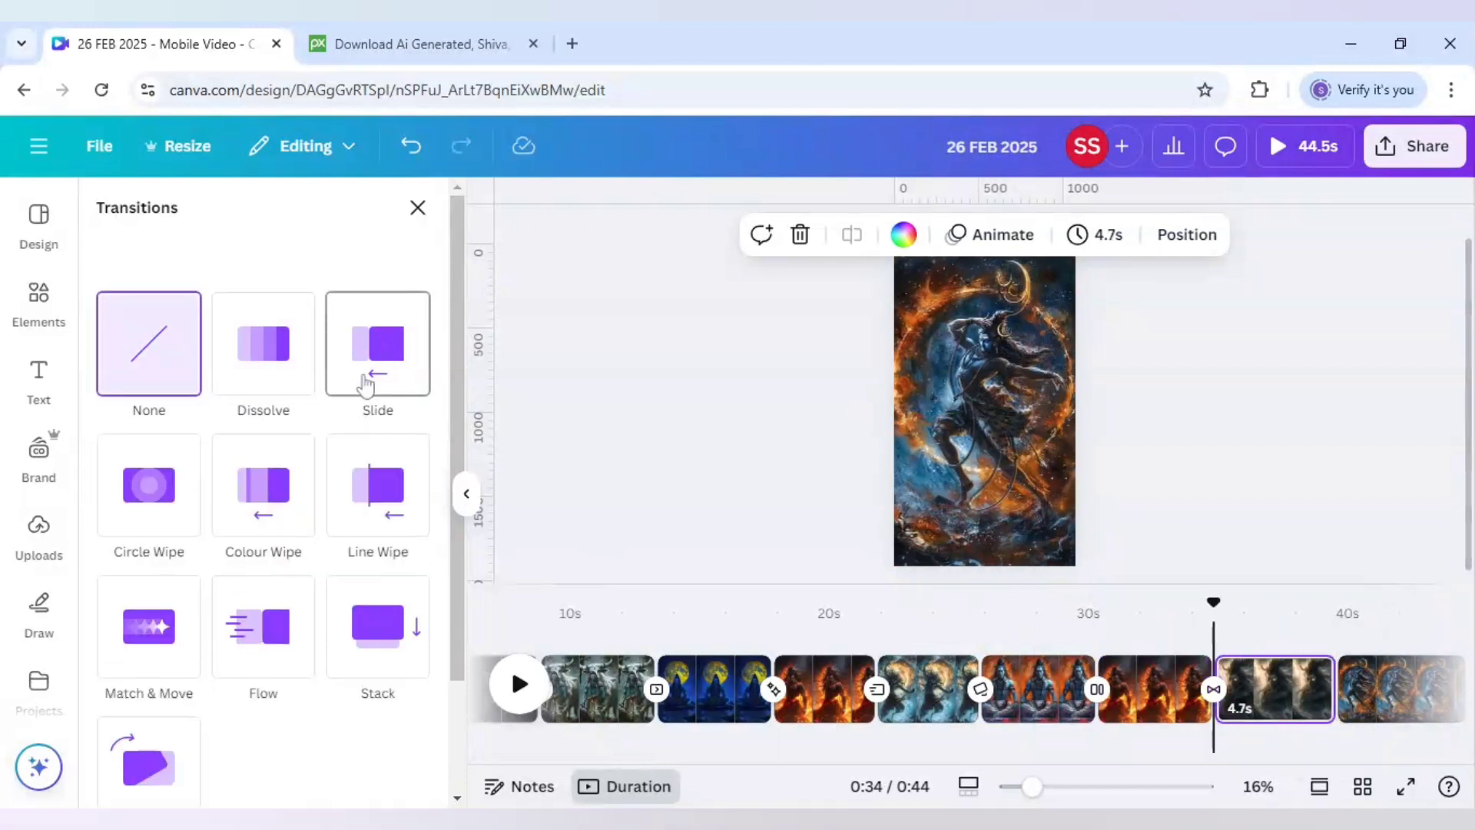
left_click(167, 517)
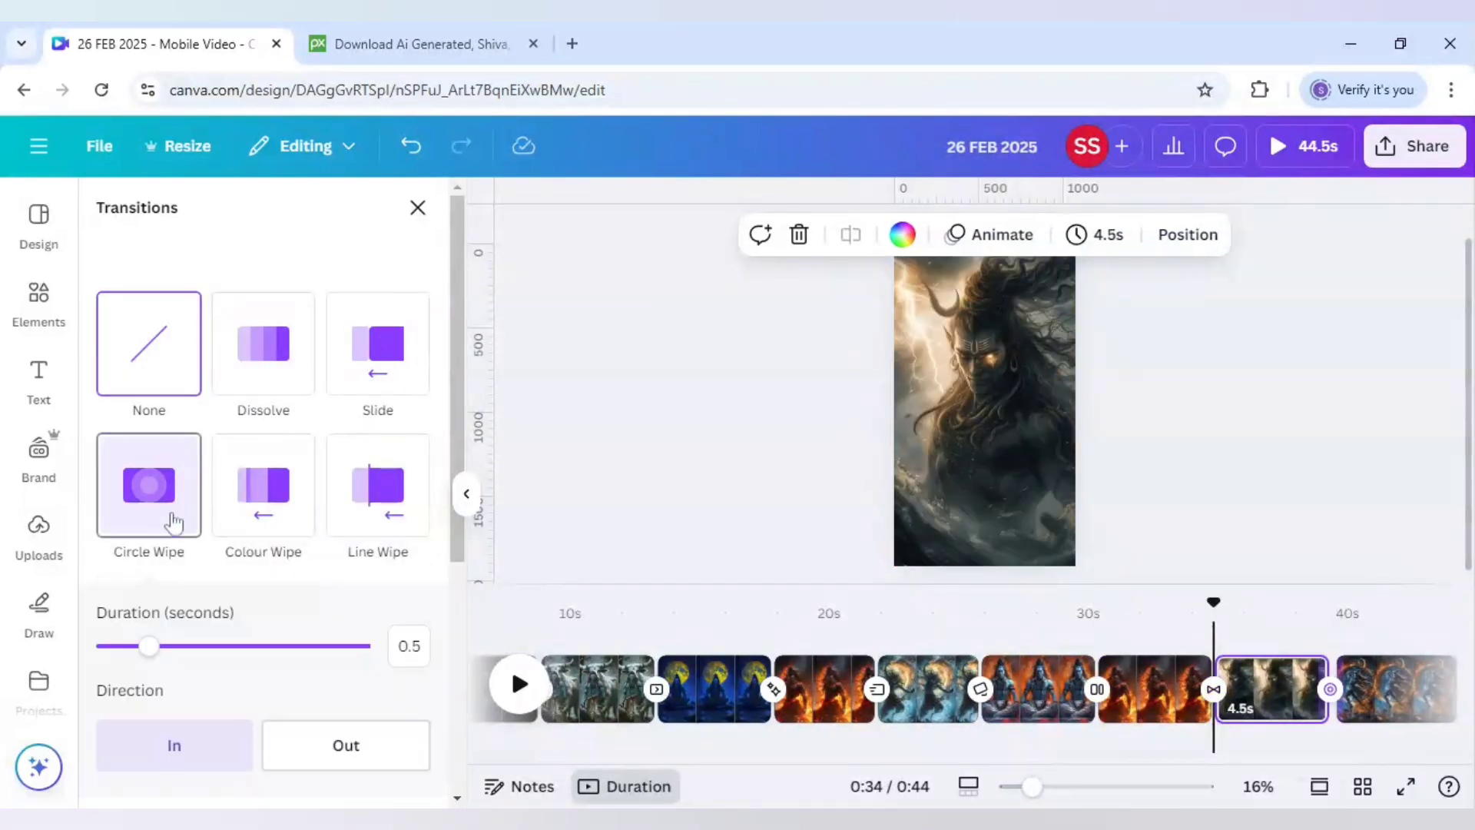
left_click_drag(1174, 759, 1284, 762)
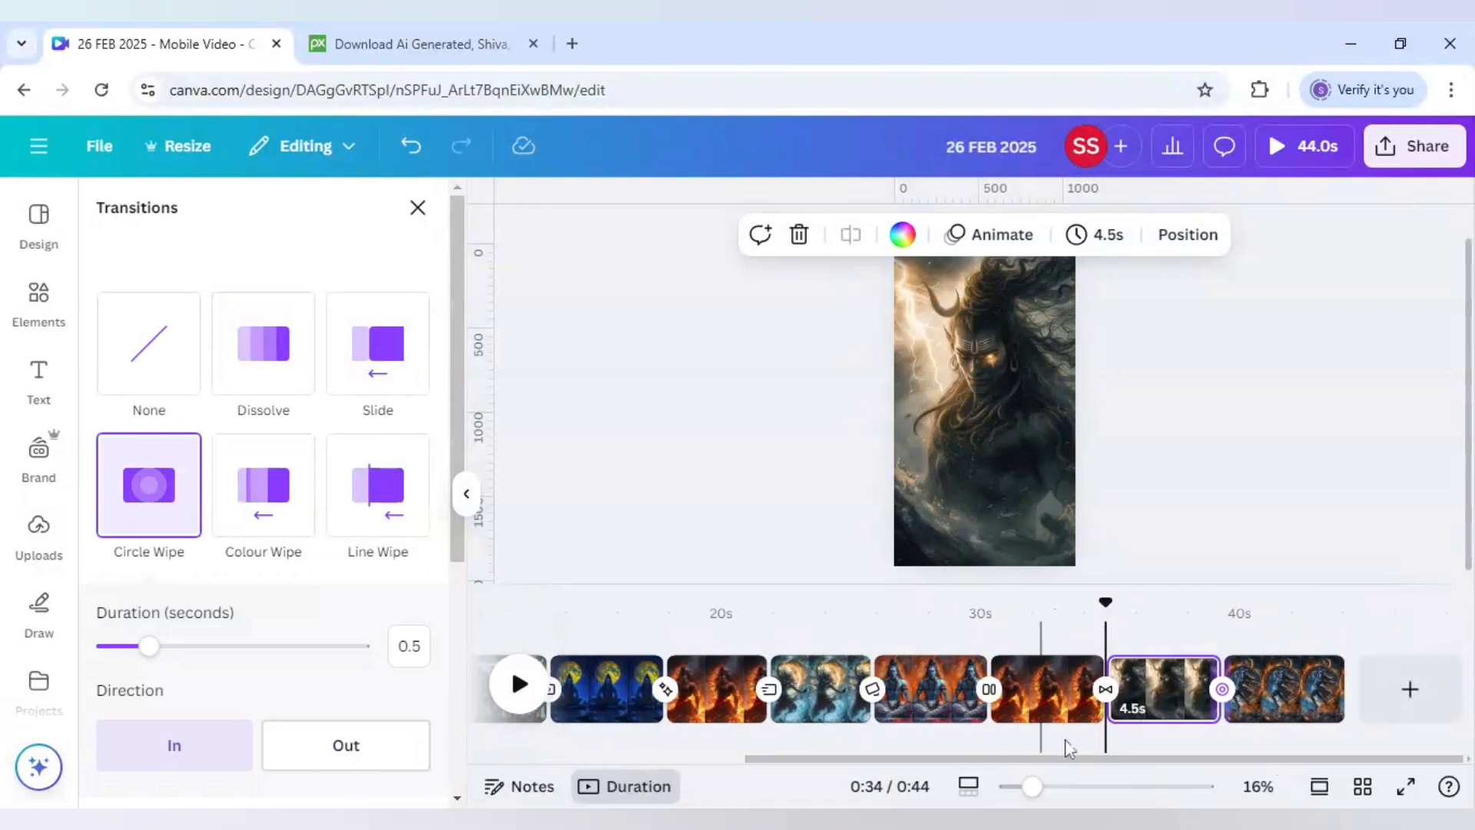
Set the trident date page's timing to 1.5 s and apply that duration to all pages
left_click_drag(1062, 759, 753, 759)
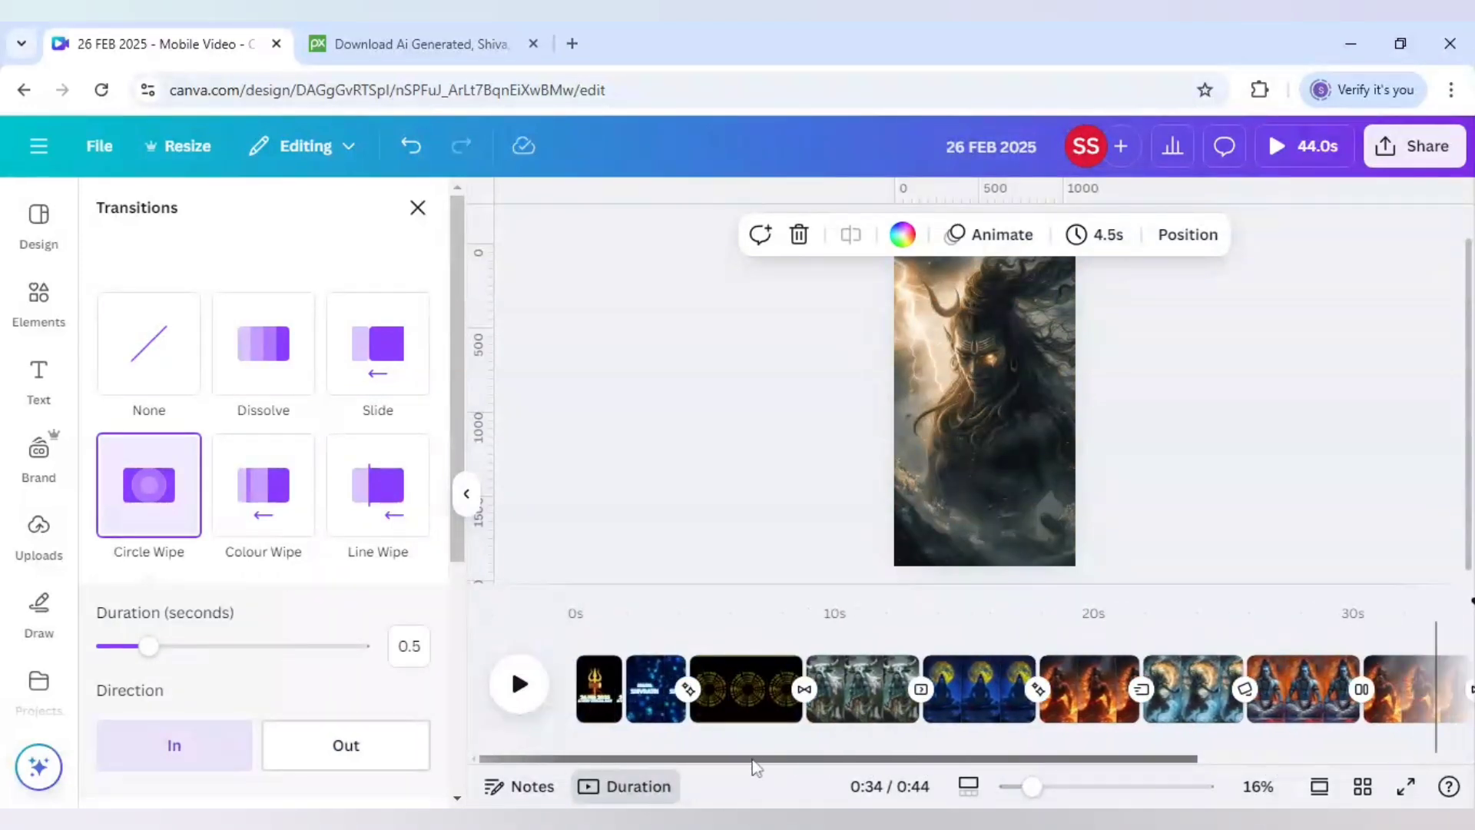
left_click(599, 711)
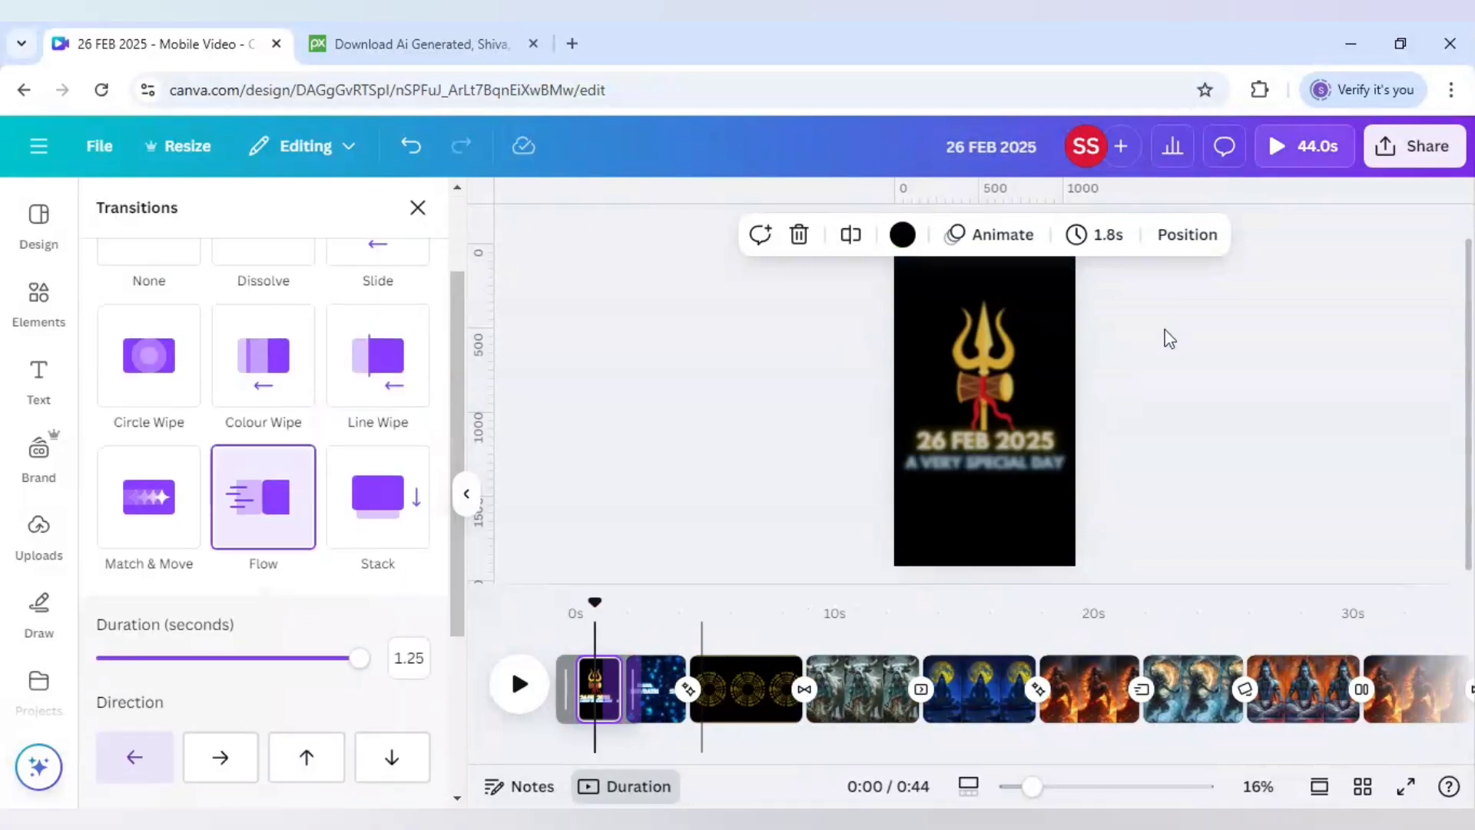
left_click(1095, 234)
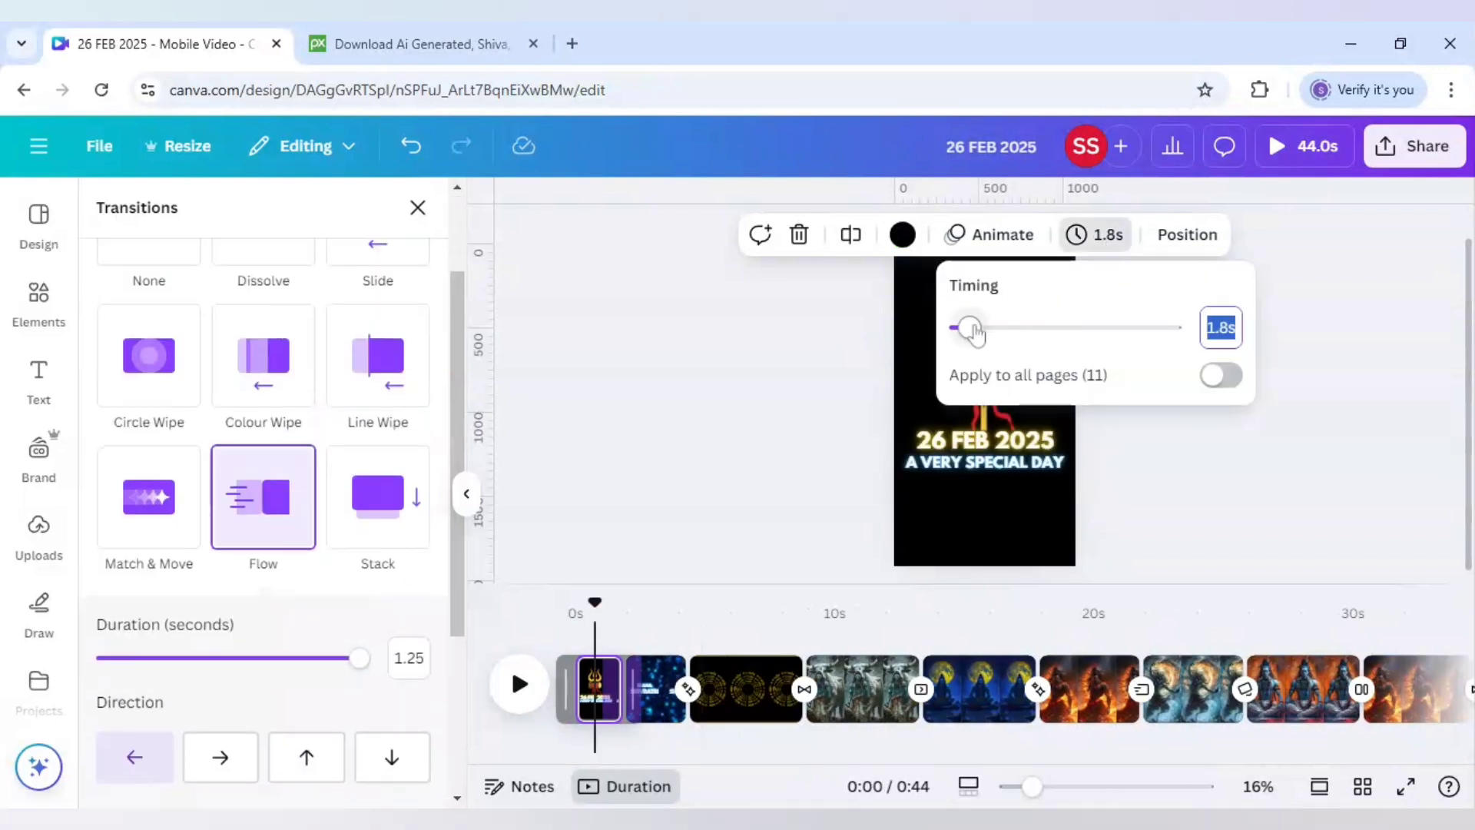
left_click_drag(973, 330, 976, 331)
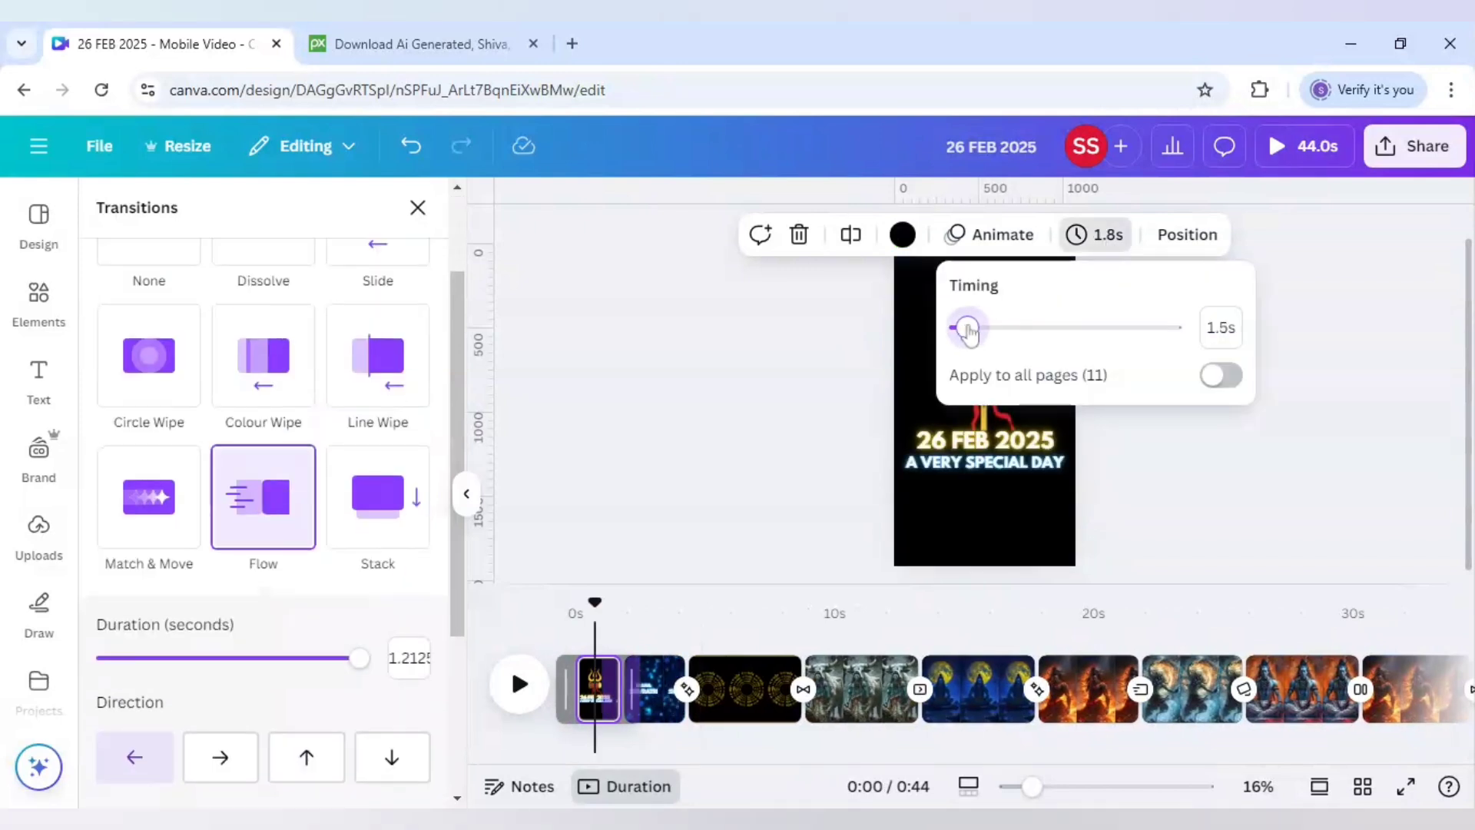
left_click(1222, 375)
left_click(1208, 541)
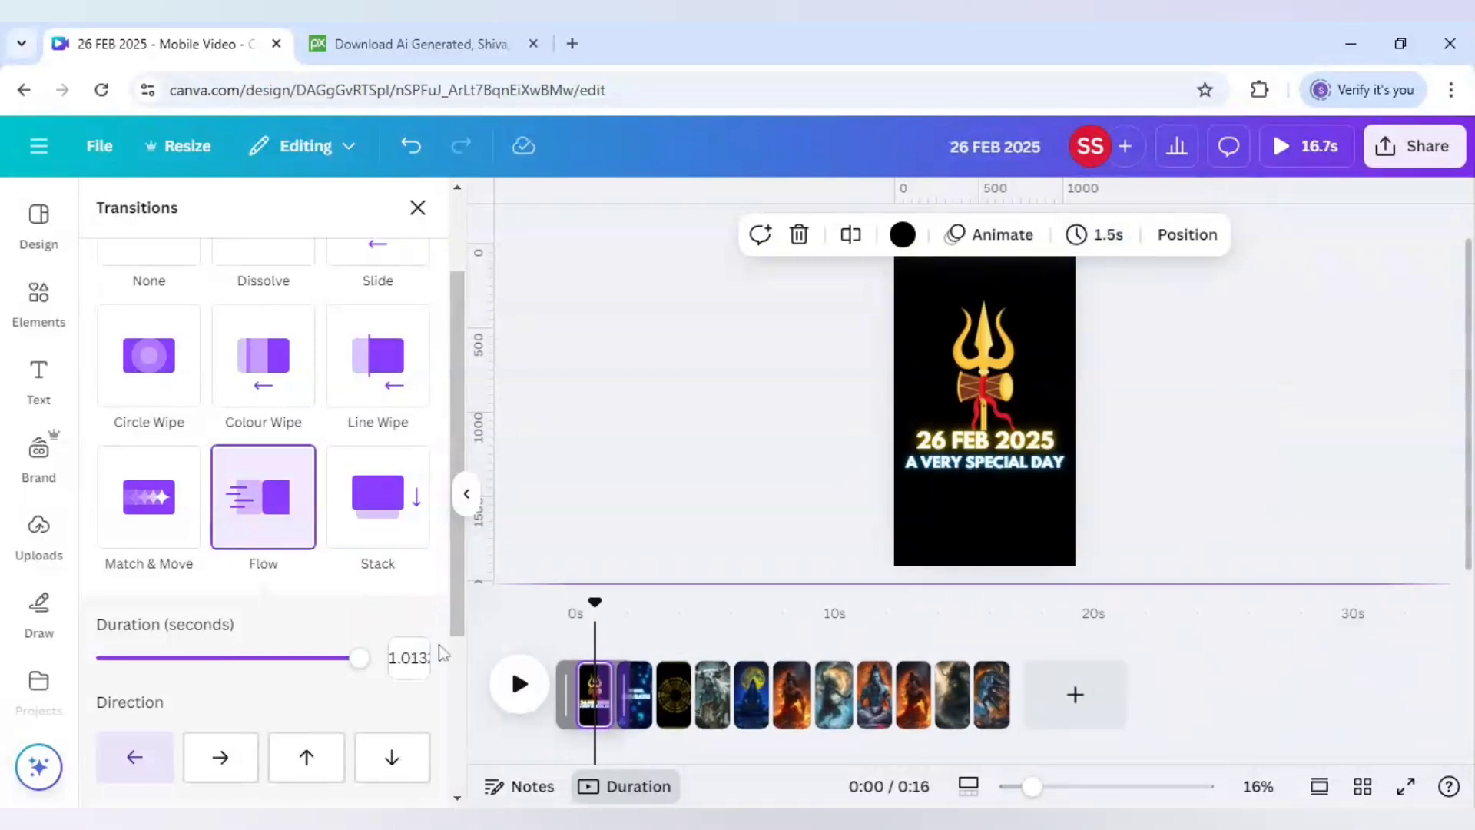
Play the video from the beginning to review the page timing and transitions
left_click_drag(594, 609, 576, 608)
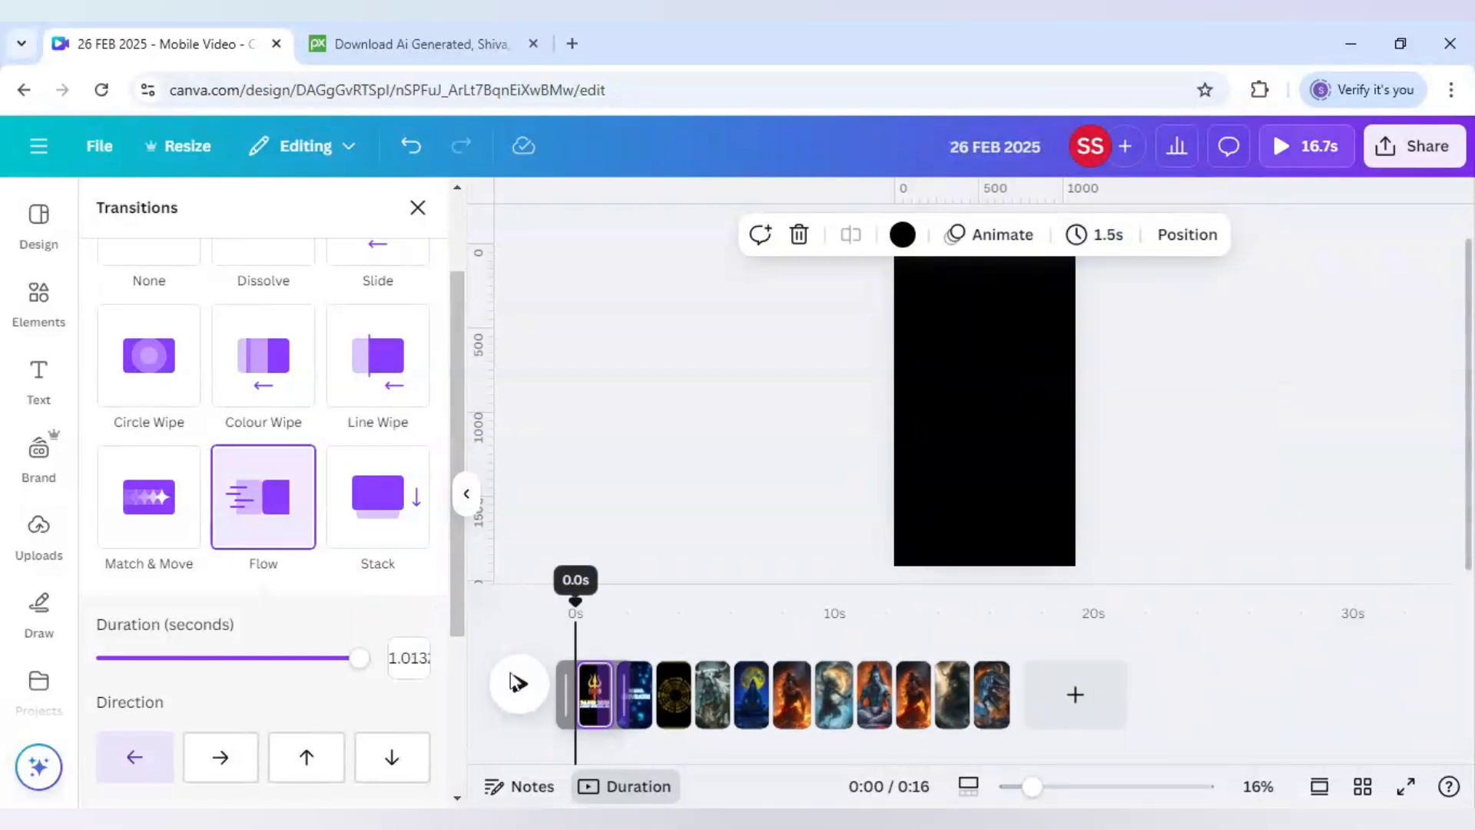
left_click(519, 683)
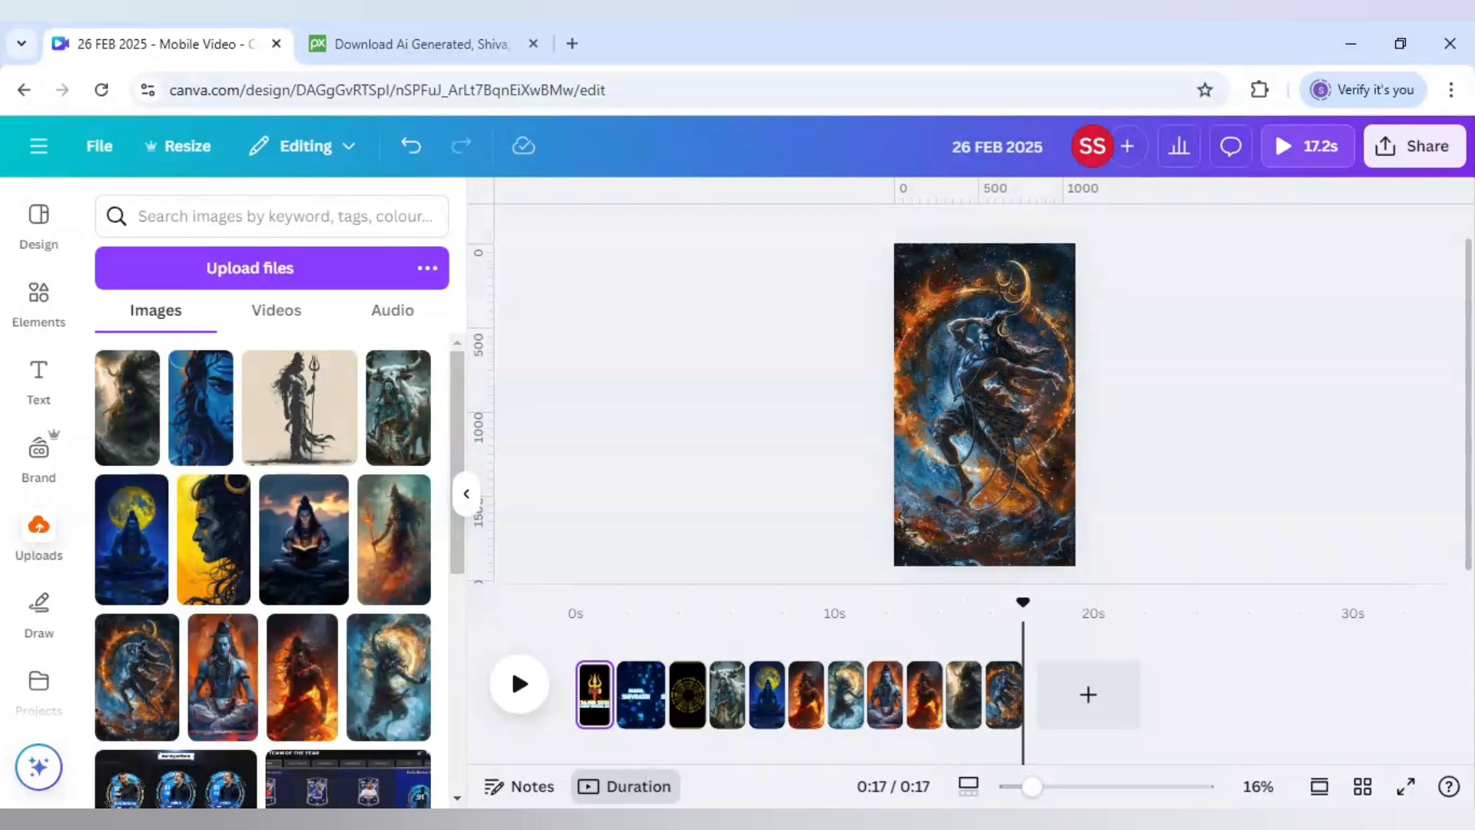
Select the Maha Shivratri page in the timeline
left_click(644, 695)
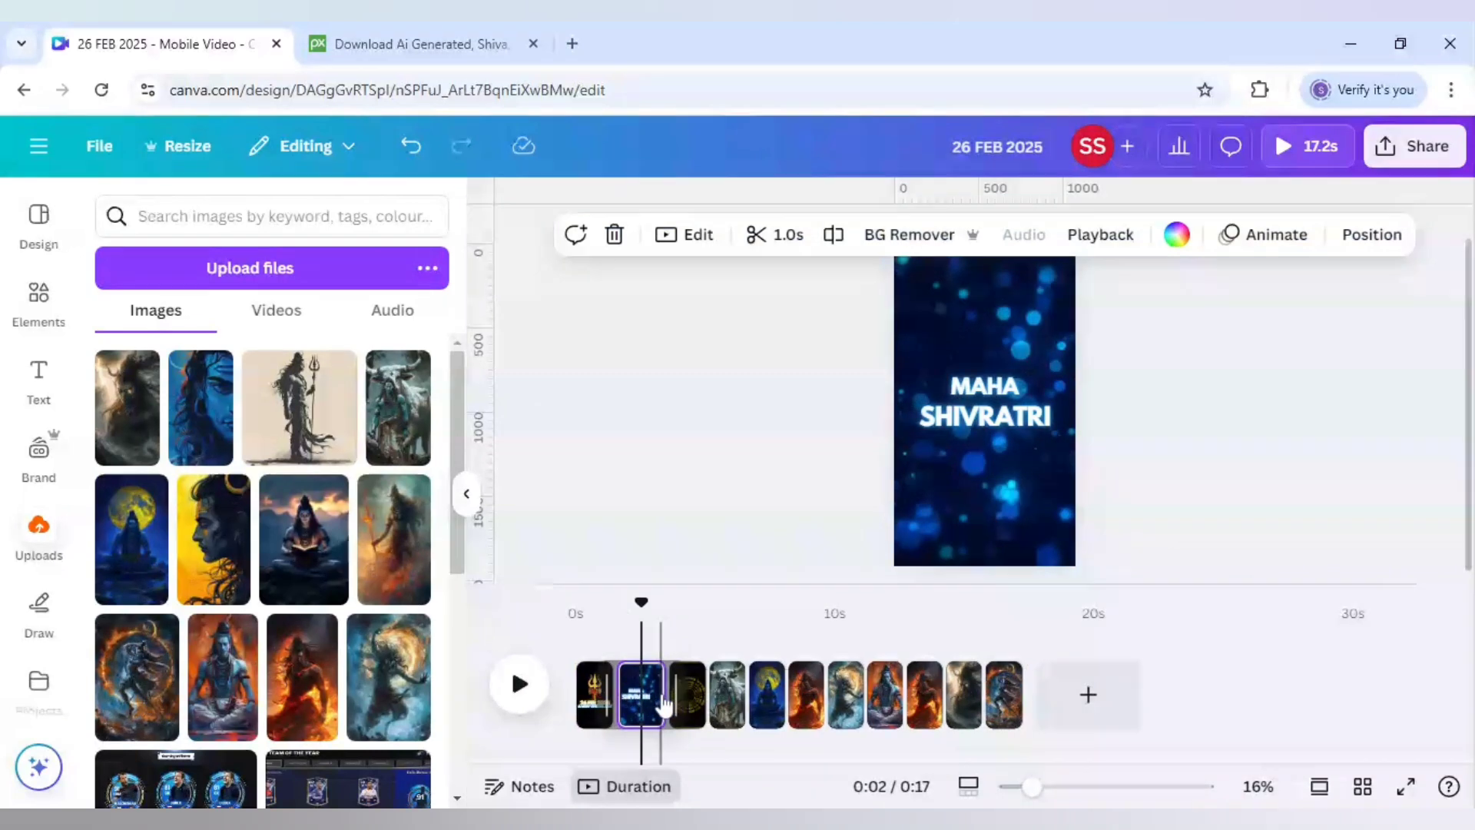